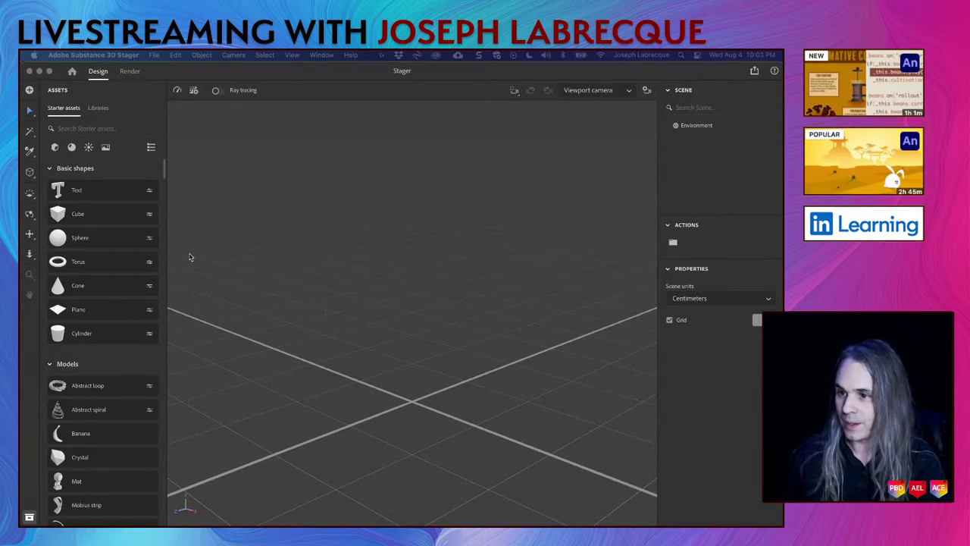
Browse the starter 3D models and the starter materials to see which assets are available
scroll(80, 337, "down", 3)
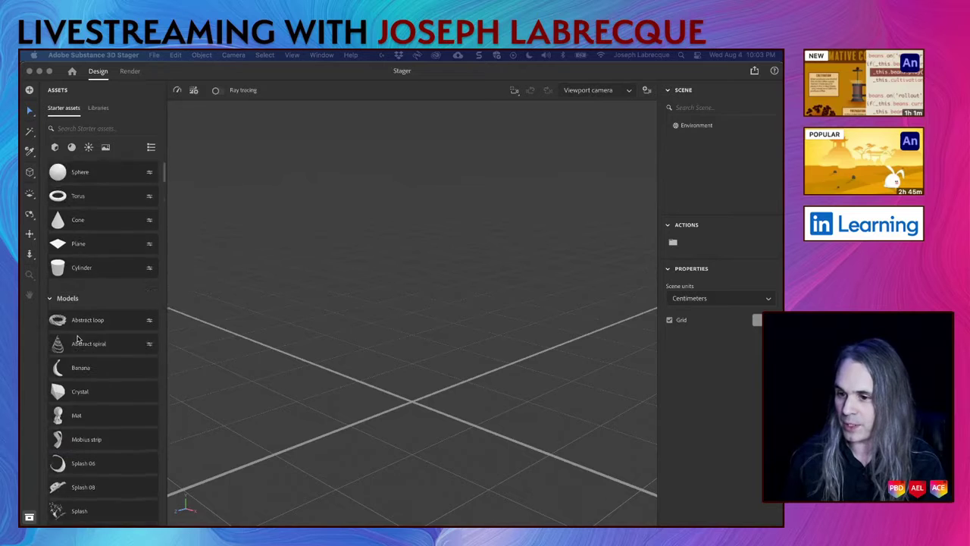
scroll(78, 337, "up", 4)
scroll(76, 339, "down", 15)
scroll(76, 338, "down", 20)
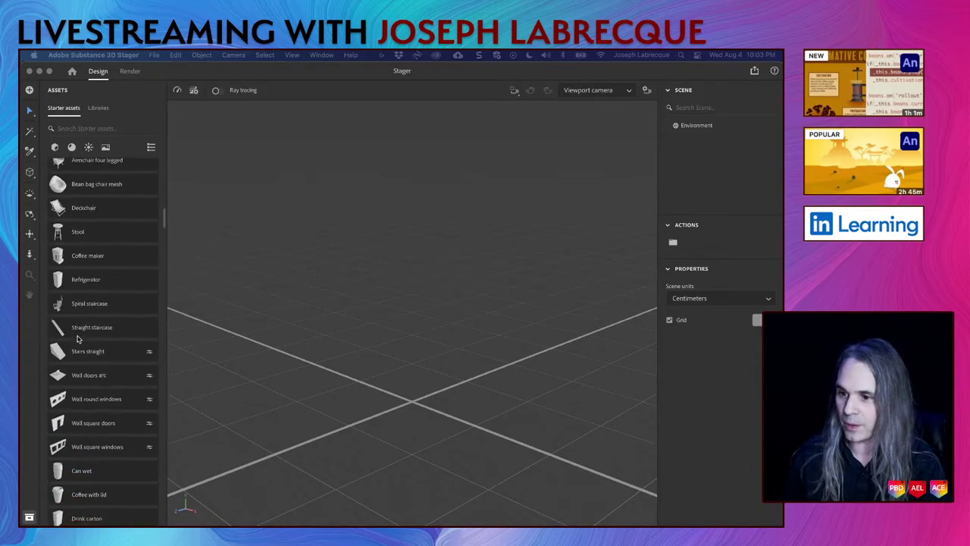
scroll(77, 339, "up", 20)
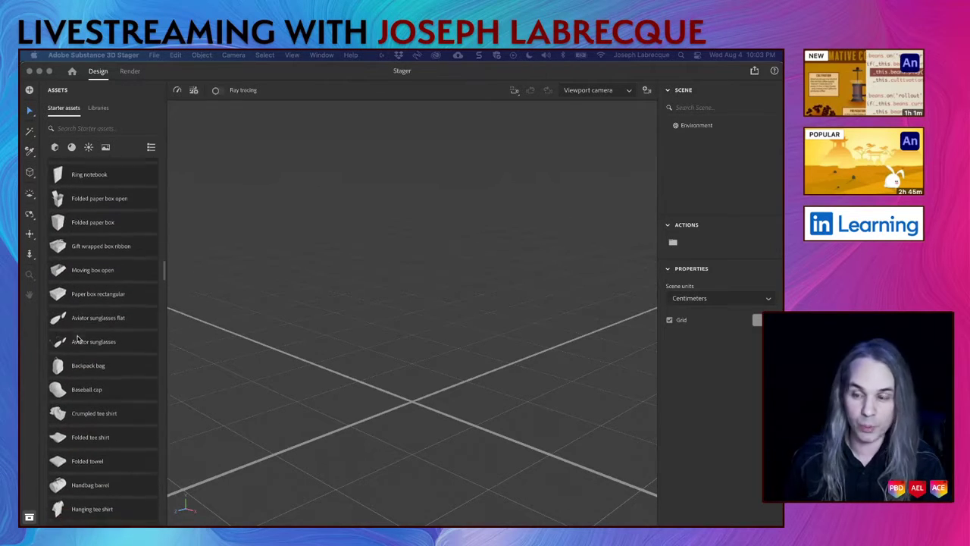
left_click(72, 147)
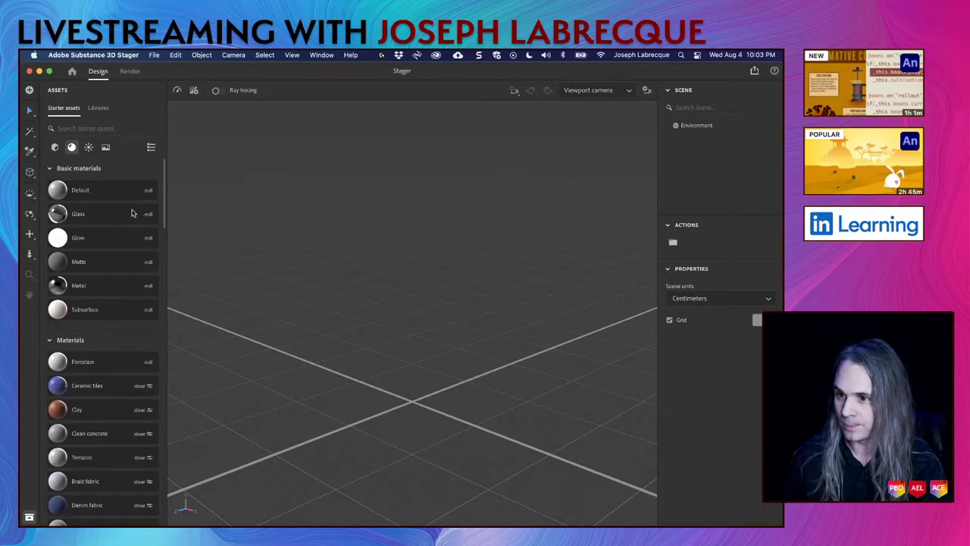
scroll(114, 304, "down", 1)
scroll(115, 304, "down", 20)
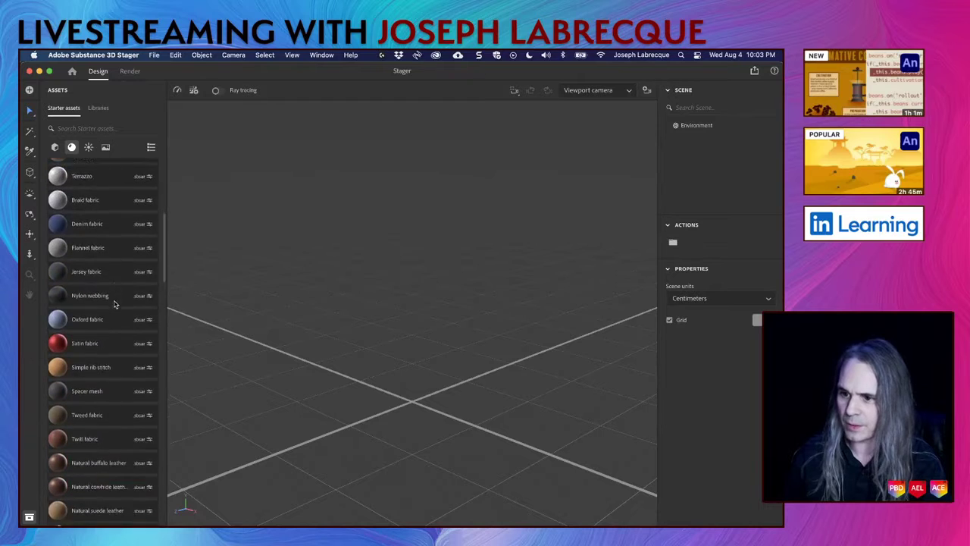
scroll(115, 304, "down", 20)
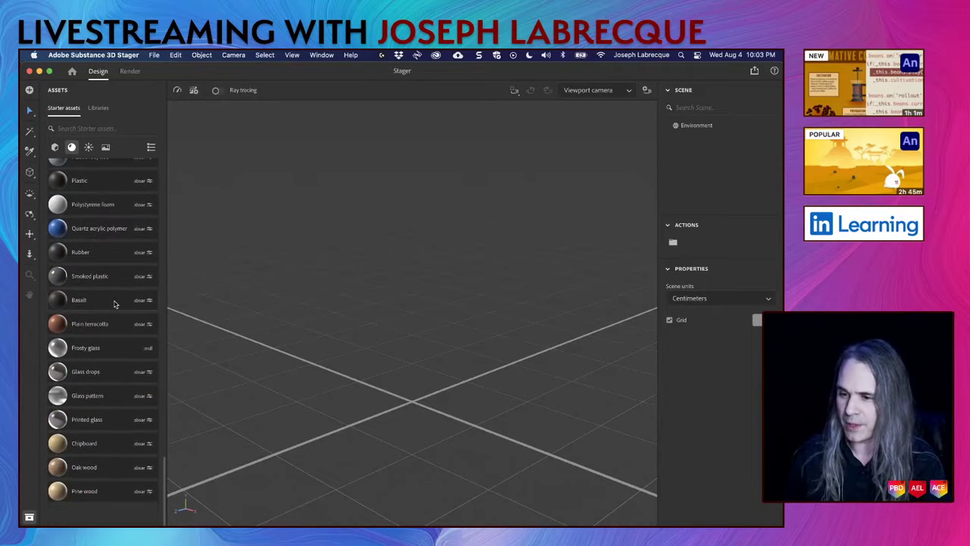
scroll(115, 304, "up", 1)
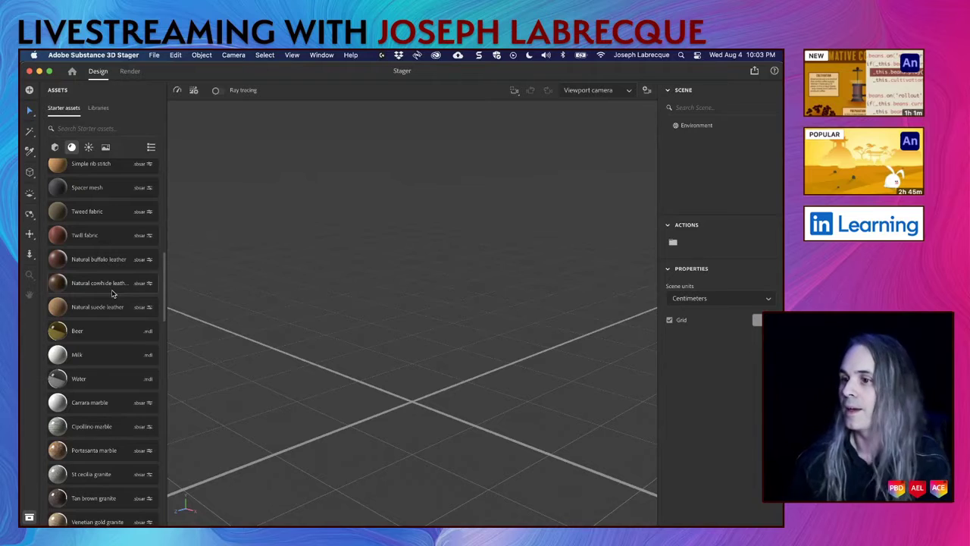
scroll(106, 321, "up", 5)
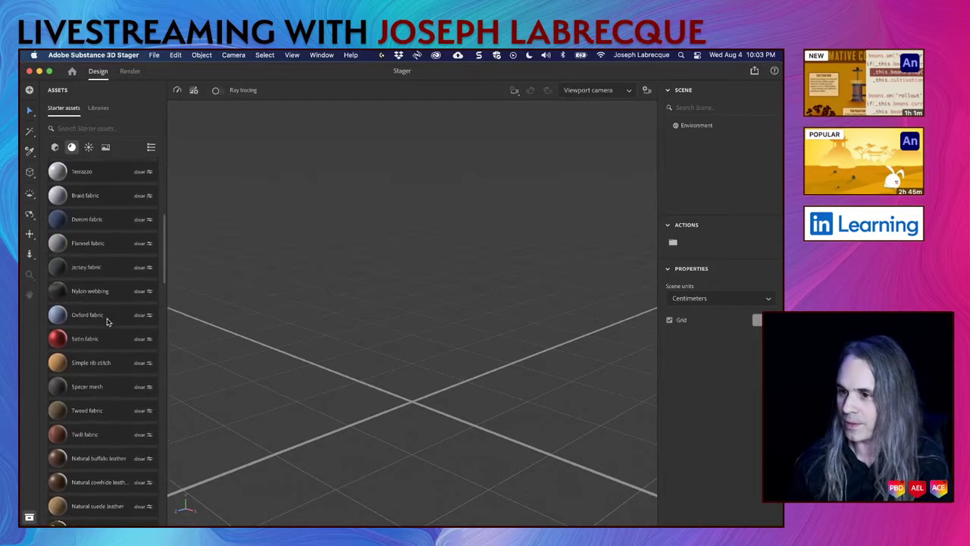
scroll(107, 322, "up", 7)
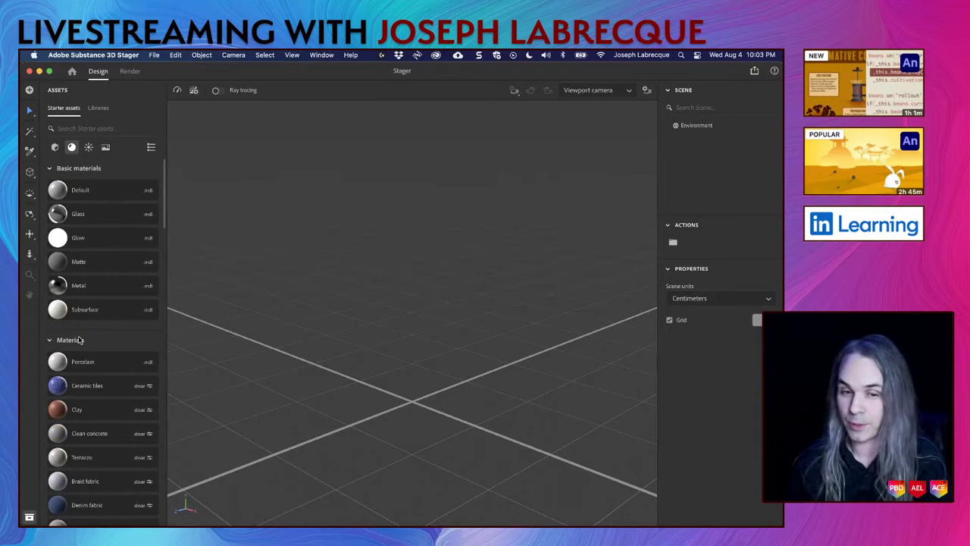
Browse the starter lights and the starter images to see which assets are available
left_click(88, 147)
scroll(110, 287, "down", 8)
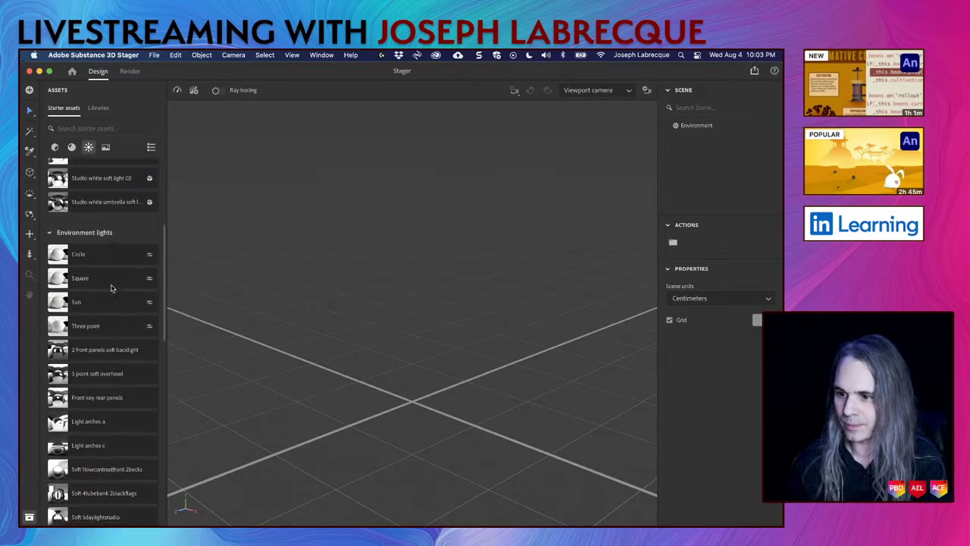
scroll(110, 287, "up", 5)
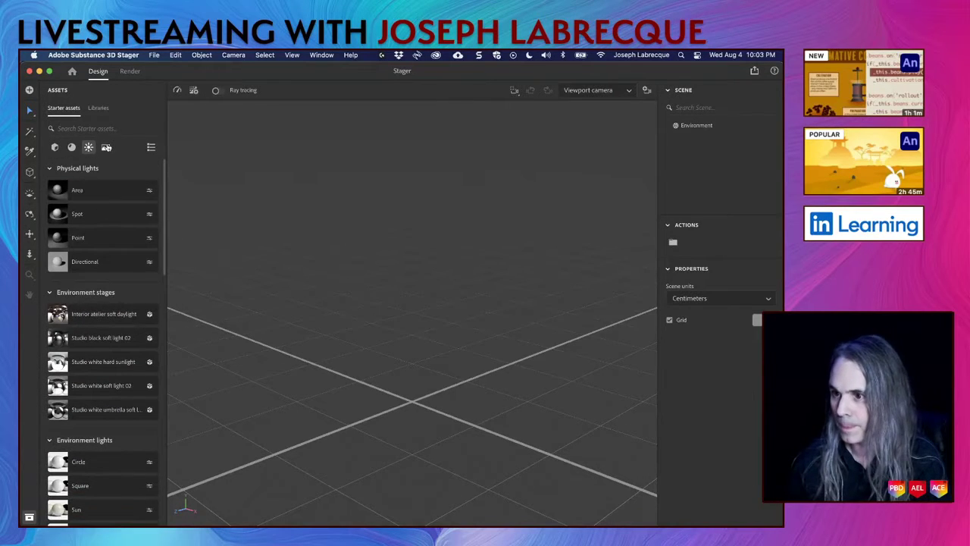
left_click(106, 147)
scroll(115, 297, "down", 10)
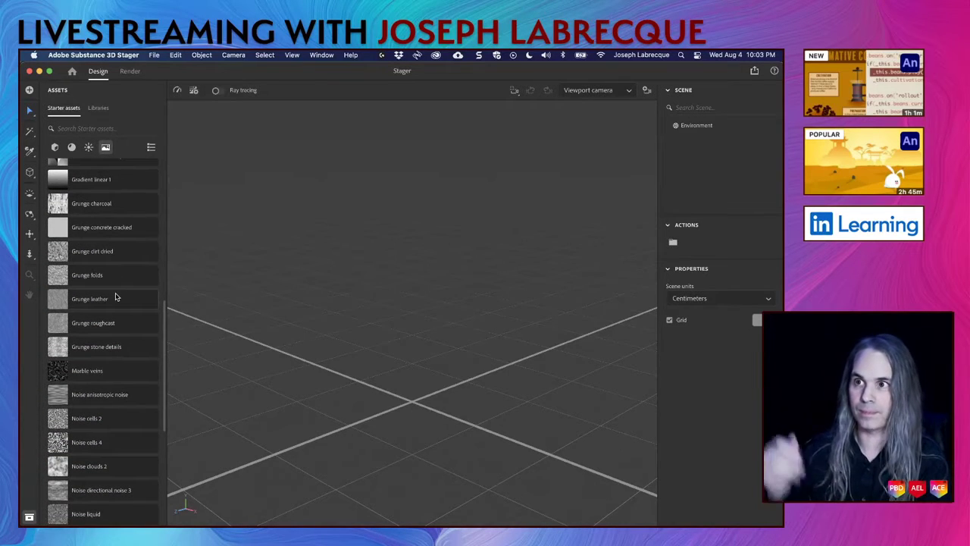
scroll(116, 298, "up", 10)
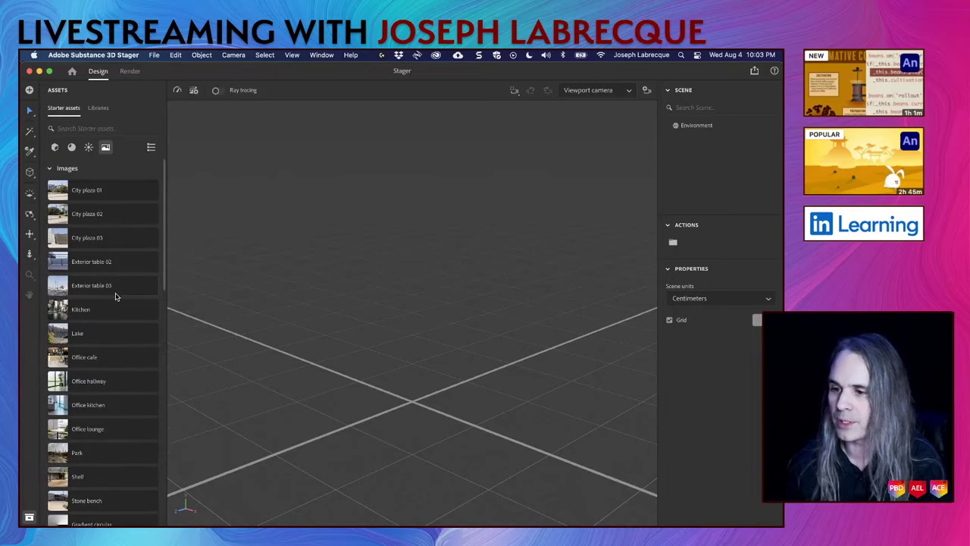
scroll(117, 295, "down", 10)
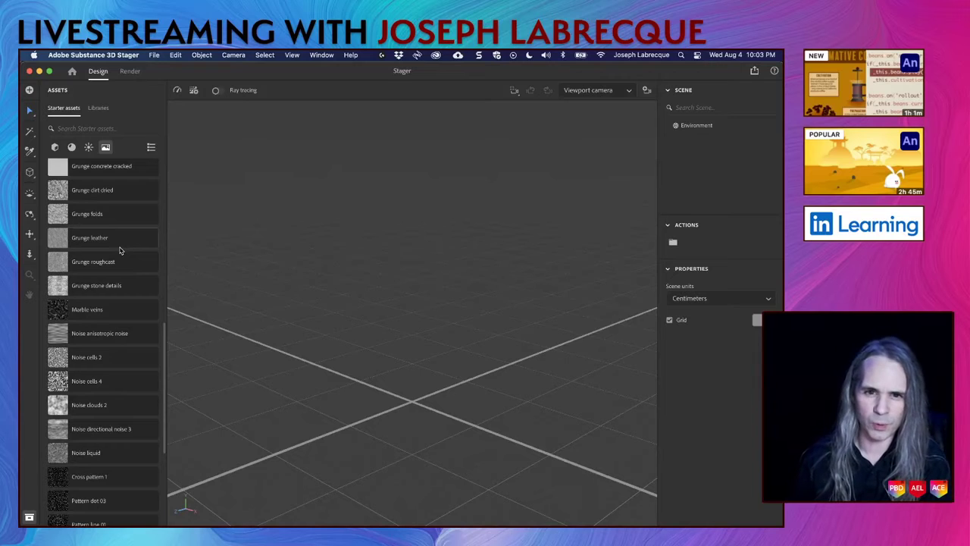
scroll(119, 251, "up", 10)
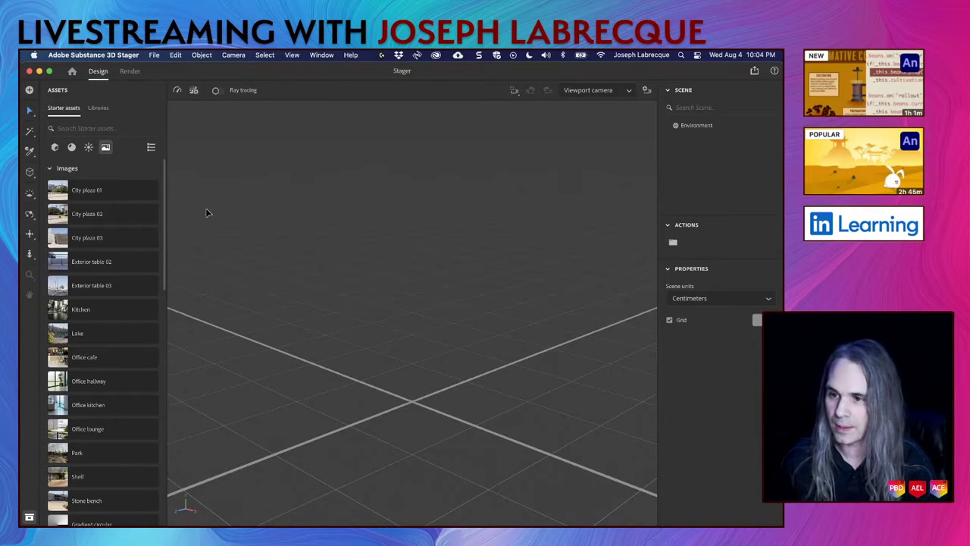
Collapse the Basic shapes category of the starter models and add the Can wet model to the scene
left_click(56, 148)
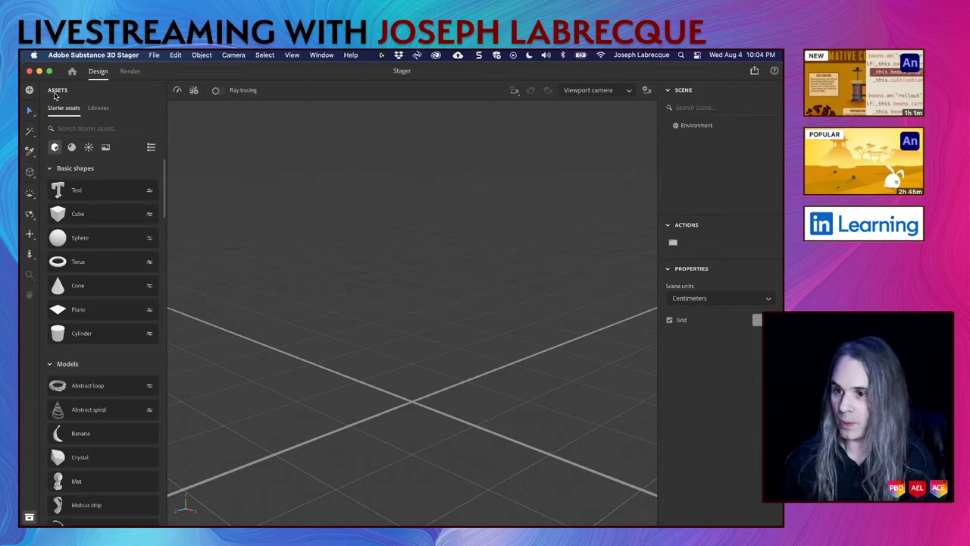
left_click(50, 169)
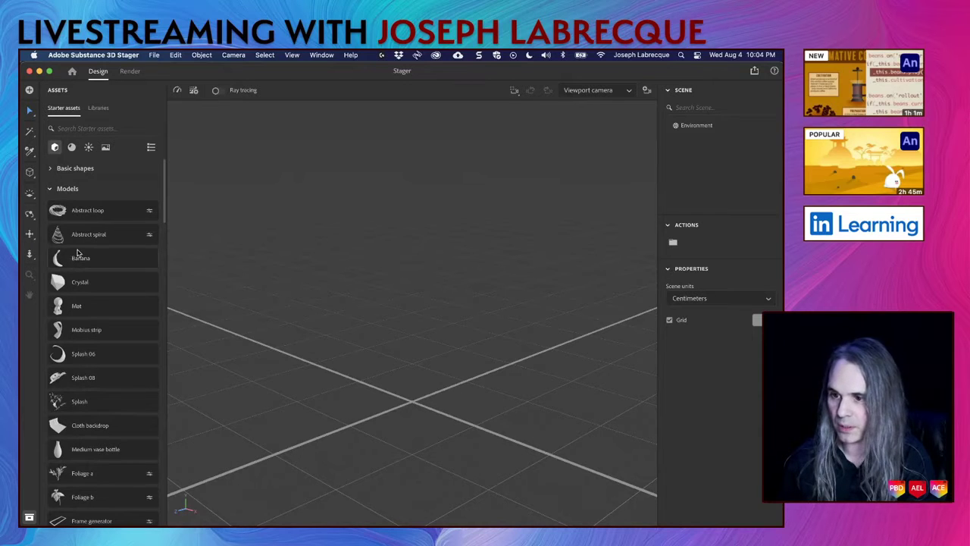
scroll(78, 252, "down", 3)
scroll(77, 253, "down", 2)
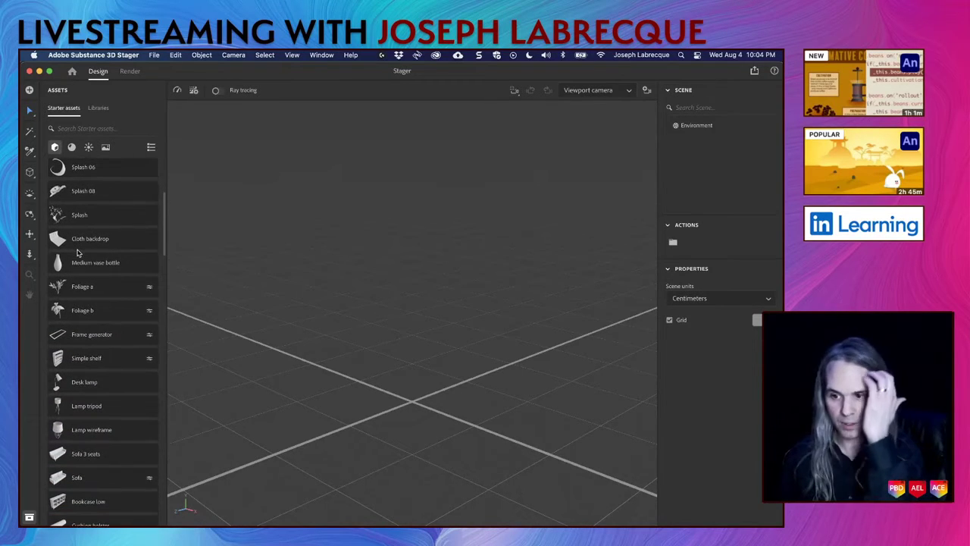
scroll(77, 253, "down", 5)
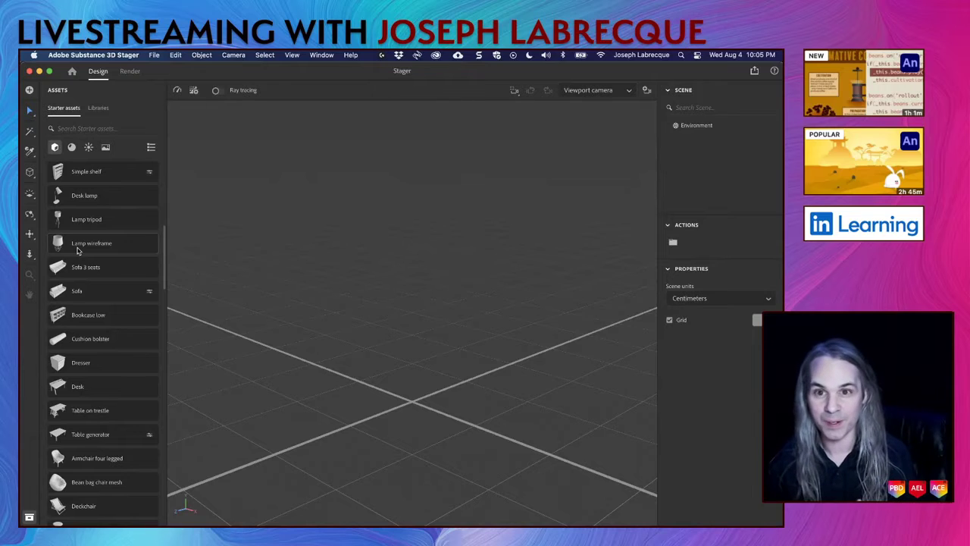
scroll(77, 251, "down", 15)
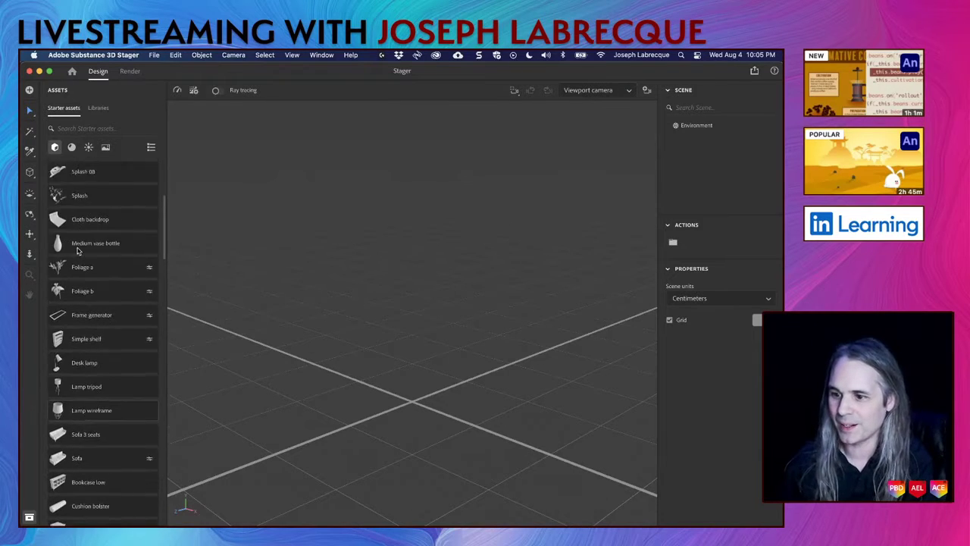
scroll(77, 251, "down", 3)
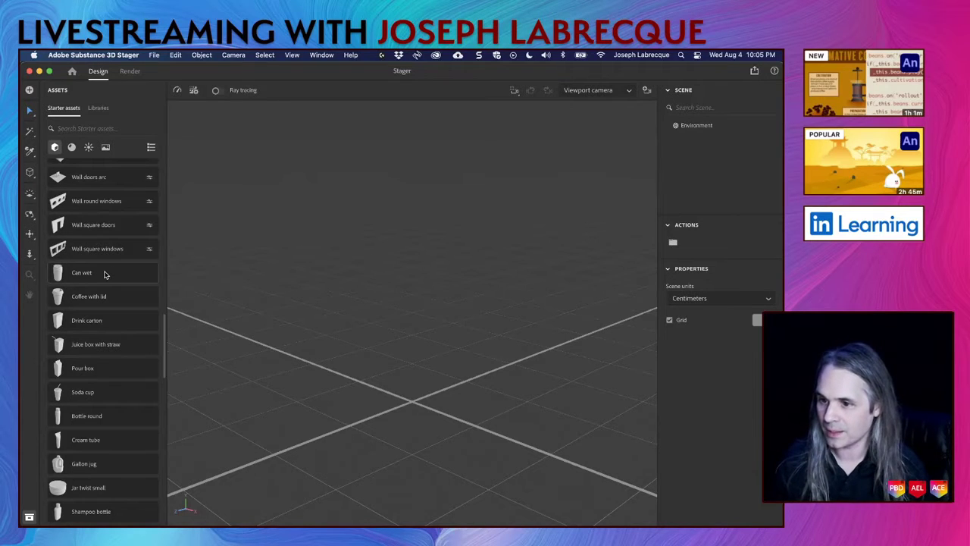
left_click(105, 274)
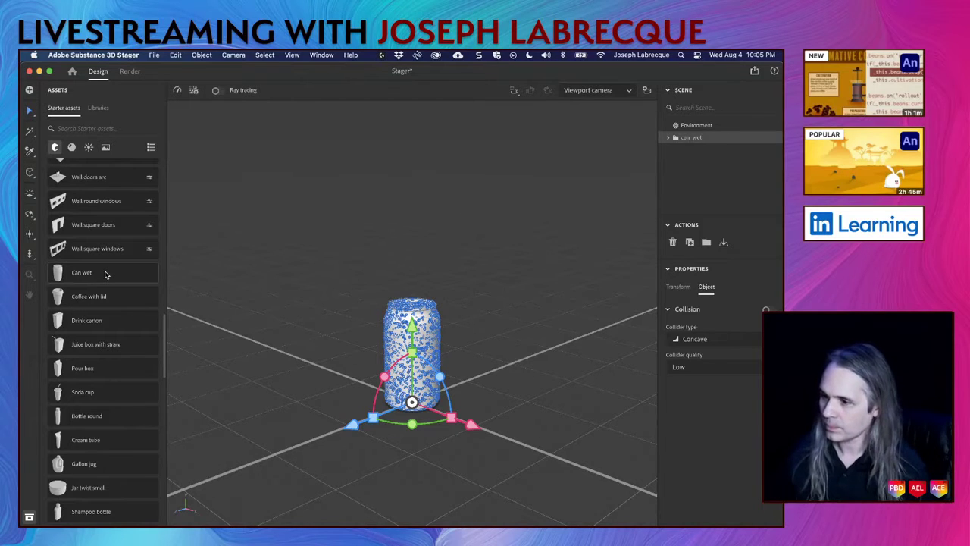
Expand the can_wet group and examine its pull tab, droplets and can parts one by one
left_click(669, 137)
left_click(704, 150)
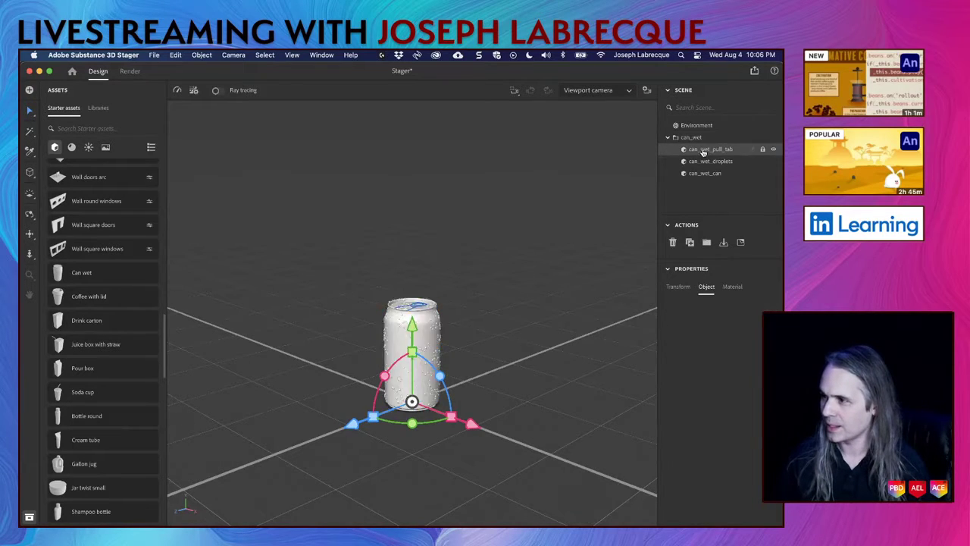
left_click(703, 162)
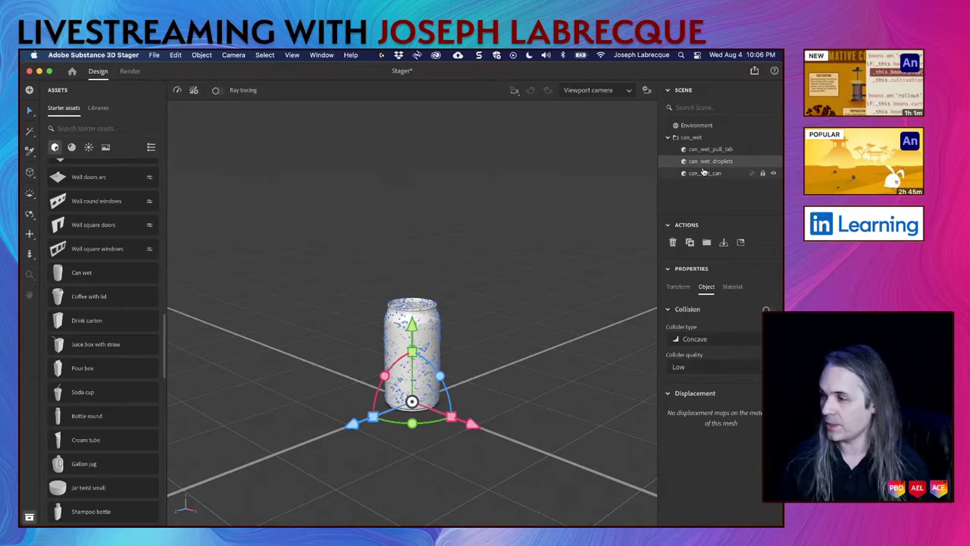
left_click(702, 175)
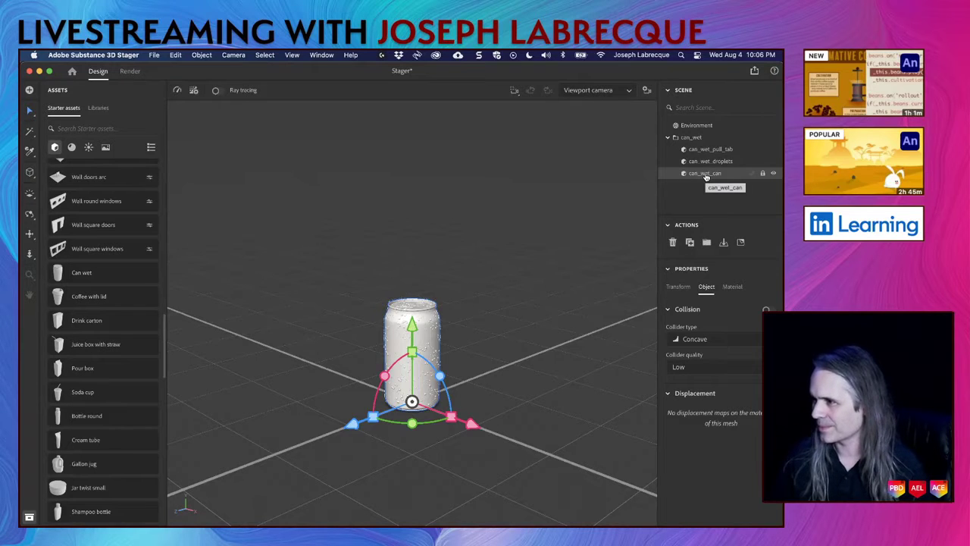
left_click(706, 161)
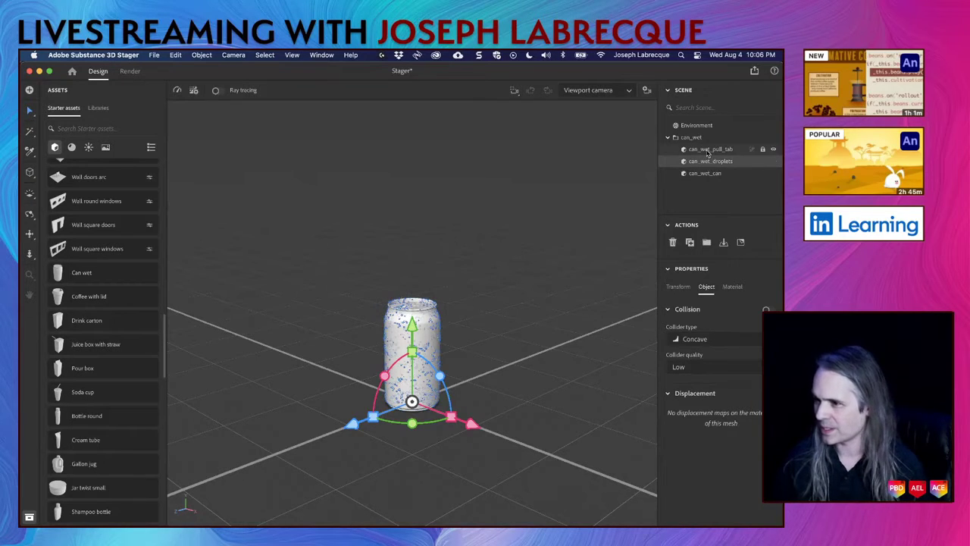
left_click(706, 150)
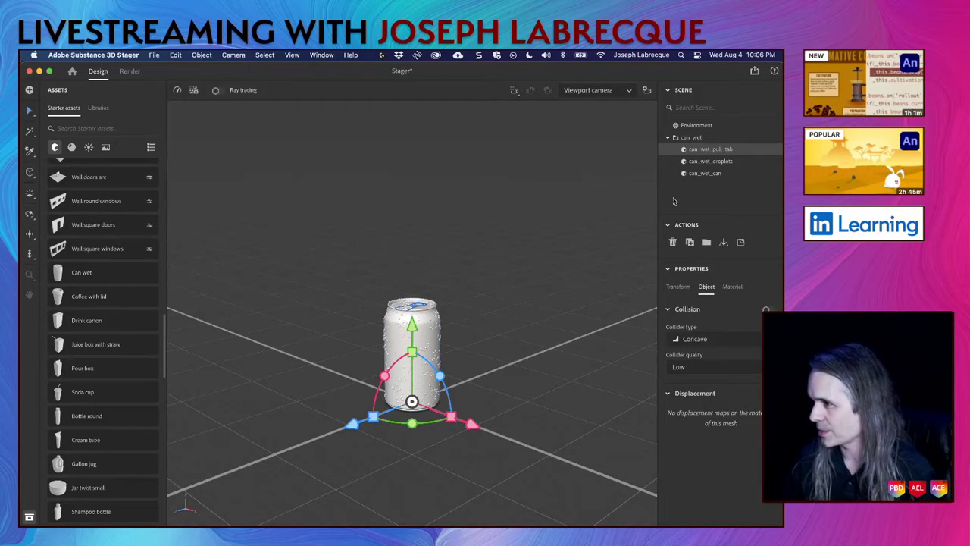
Apply the Metal polished starter material to the can_wet_can part
left_click(718, 174)
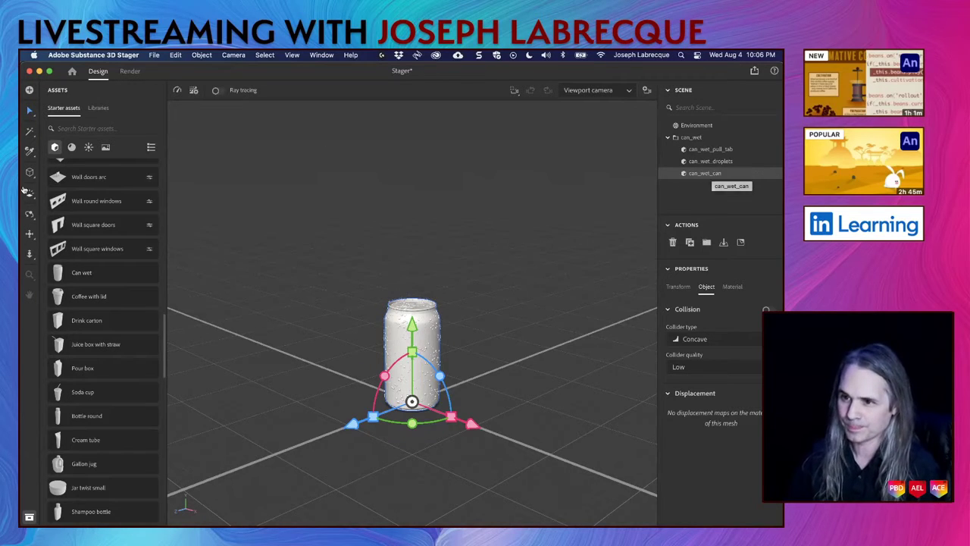
left_click(72, 148)
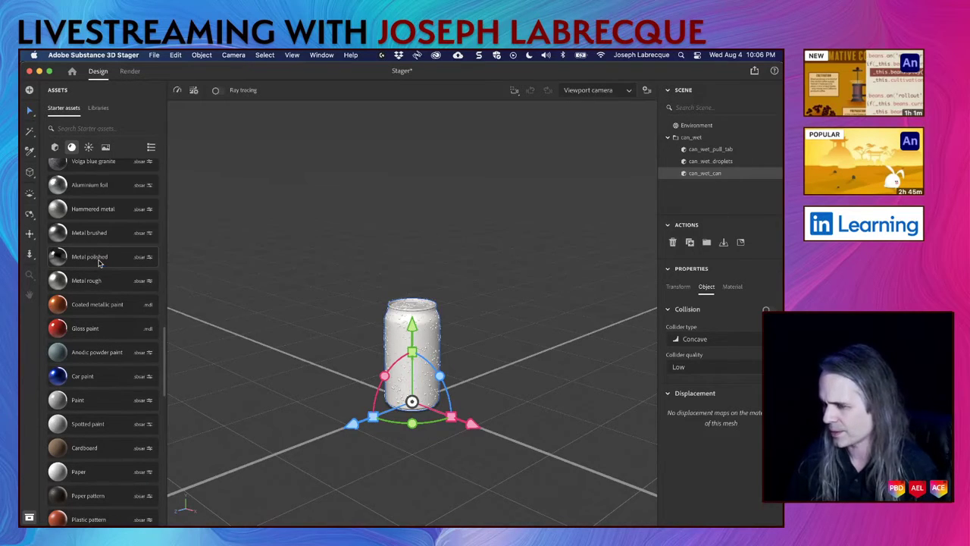
left_click(98, 261)
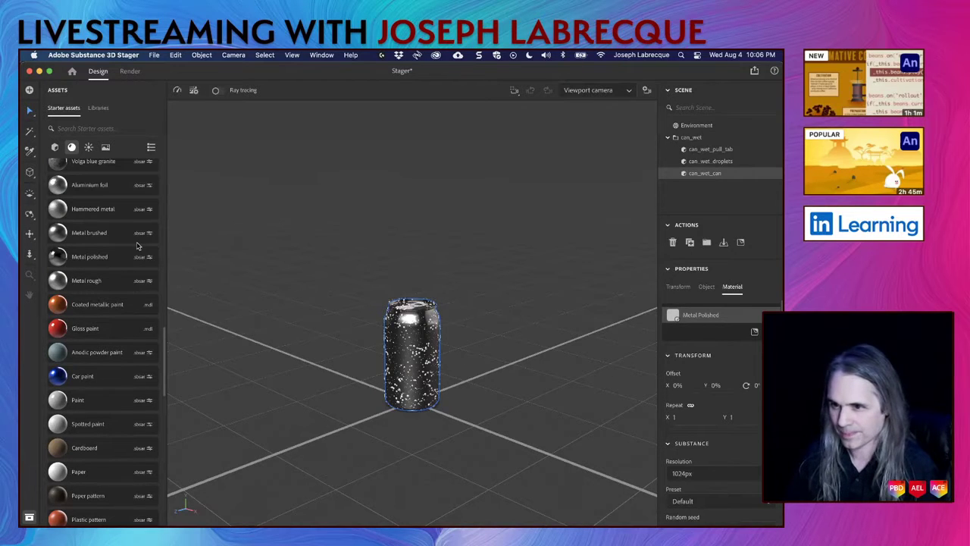
Search the starter materials for "chrome" and clear the search term
scroll(98, 333, "down", 3)
scroll(83, 186, "up", 2)
left_click(98, 128)
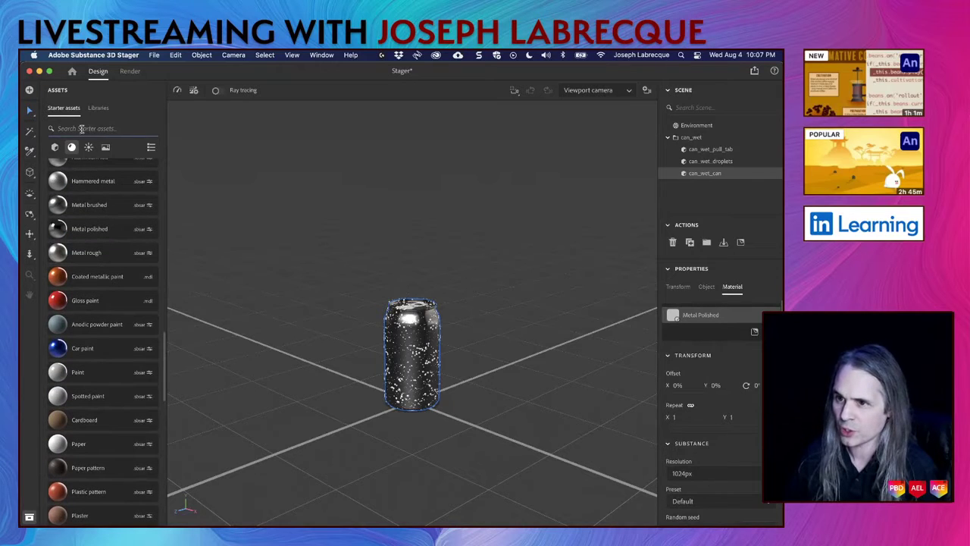
type("chrome")
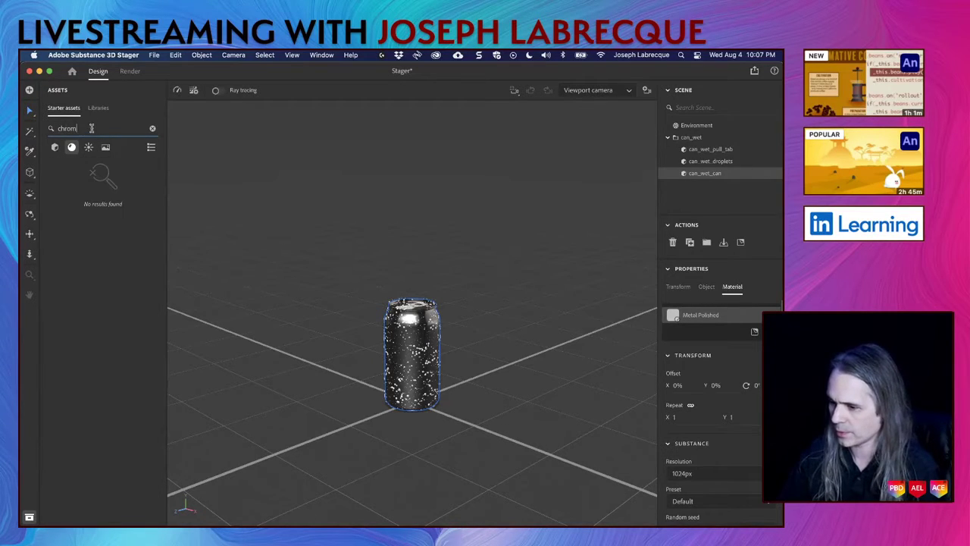
key("BackSpace")
key("BackSpace")
key("BackSpace")
key("BackSpace")
key("BackSpace")
key("BackSpace")
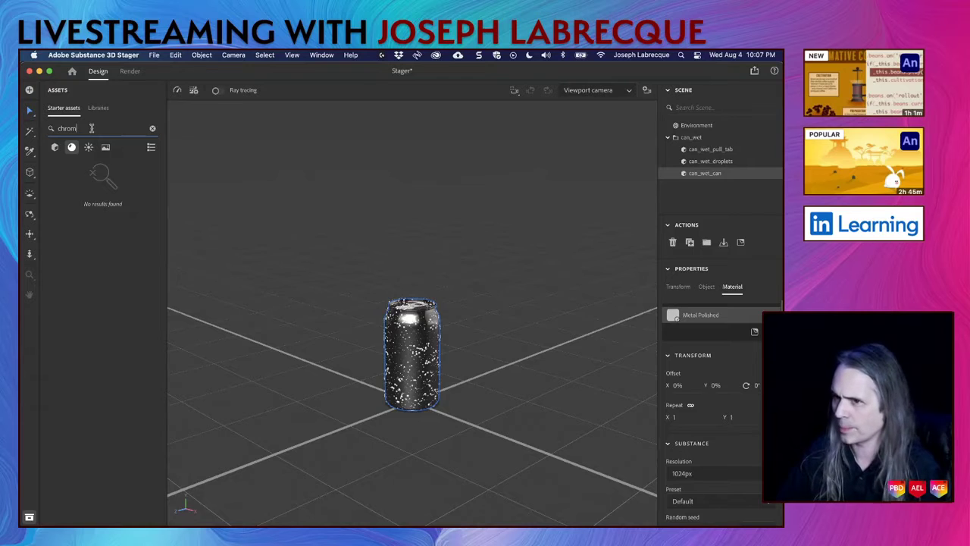
Search the starter materials for "aluminum" and clear the search term
type("aluminu")
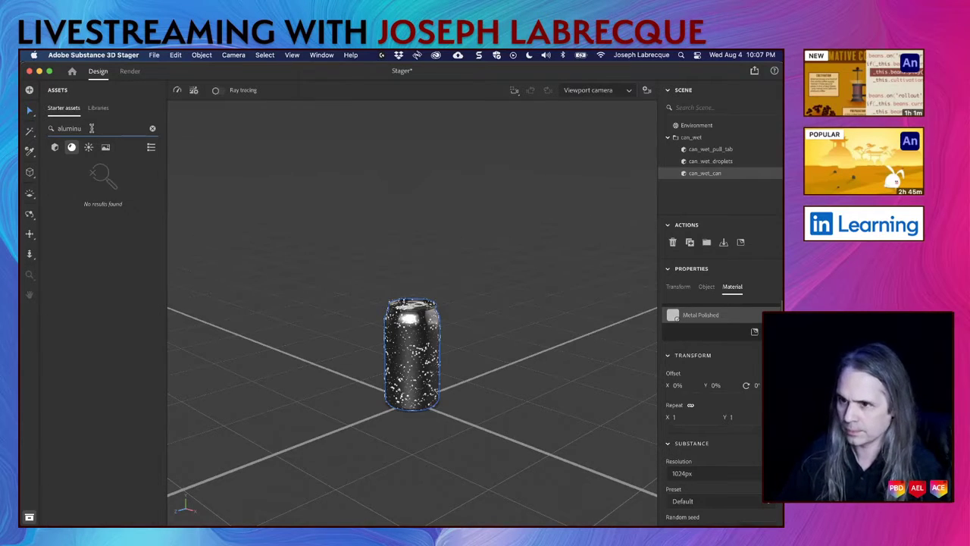
type("m")
key("BackSpace")
key("BackSpace")
key("BackSpace")
key("BackSpace")
key("BackSpace")
key("BackSpace")
key("BackSpace")
key("BackSpace")
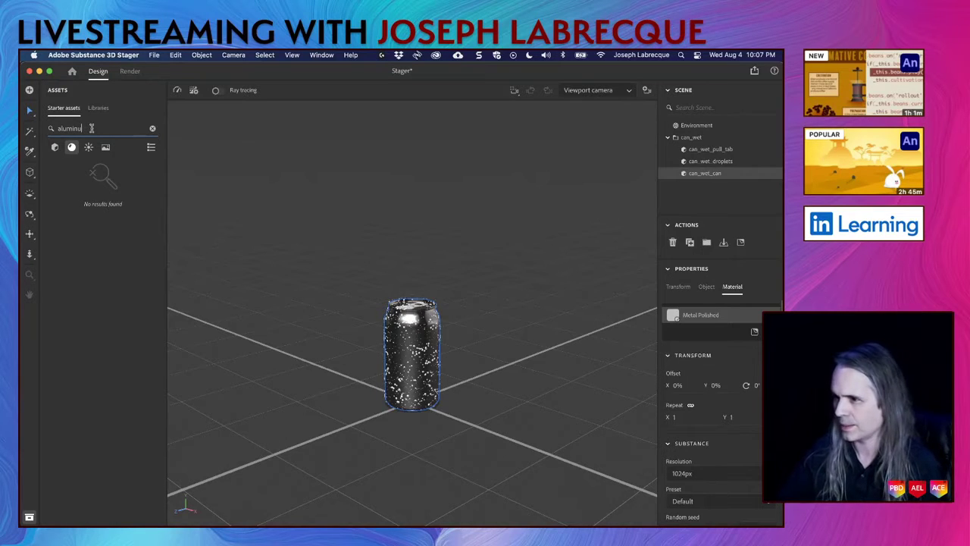
Search the starter materials for "metal"
type("metal")
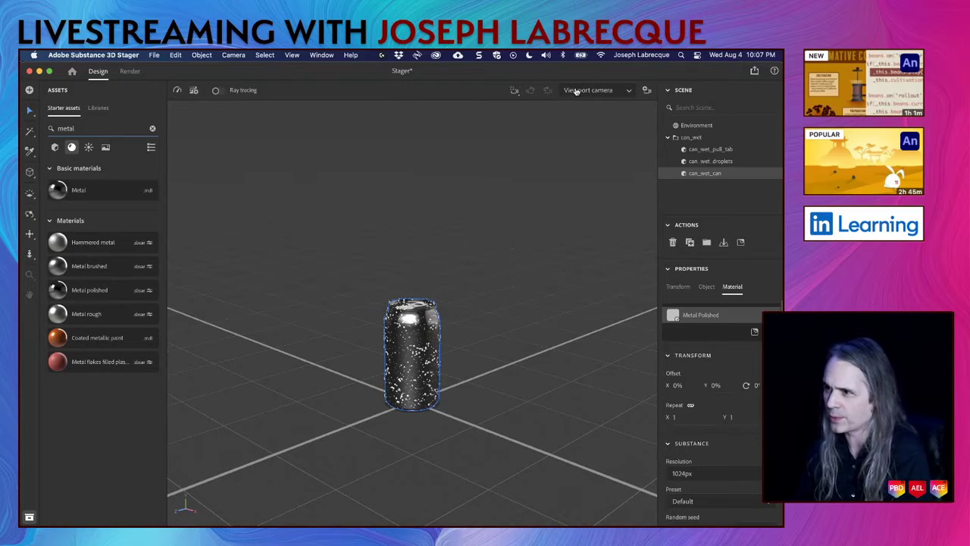
Turn on ray tracing and try the render resolution at 1/4 and 1/2
left_click(219, 91)
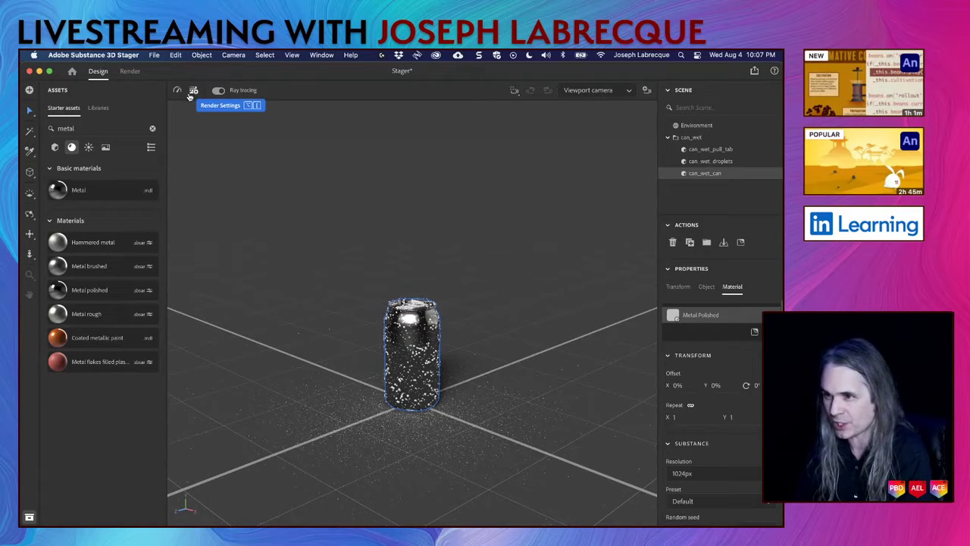
left_click(193, 91)
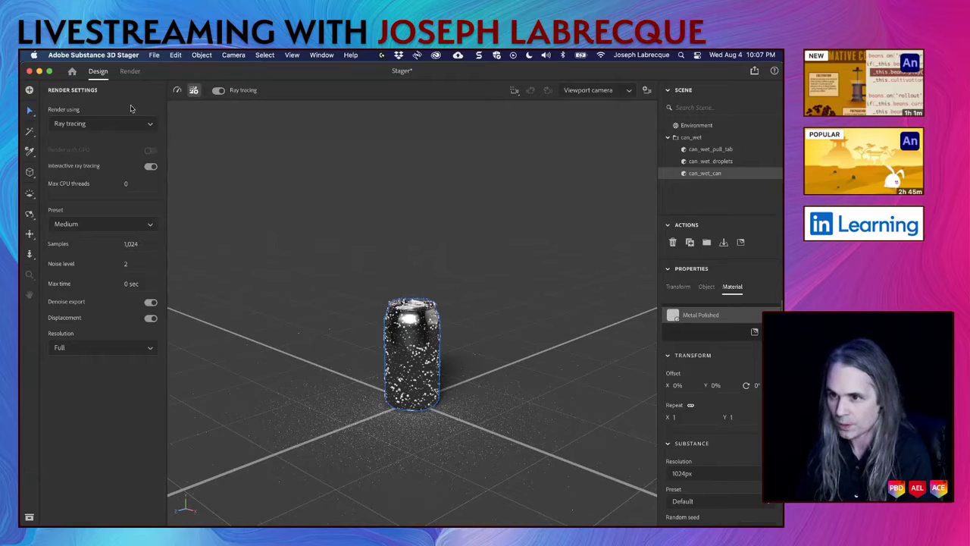
mouse_move(100, 183)
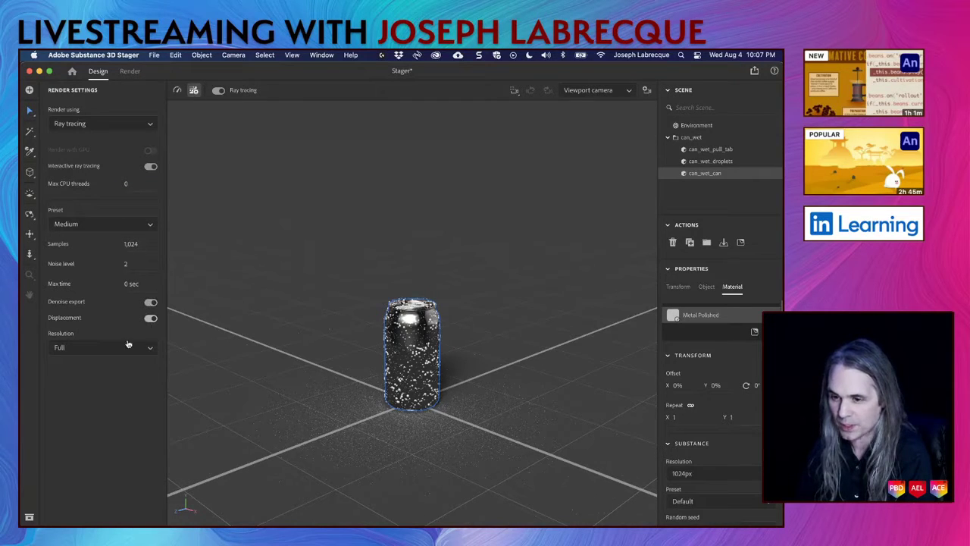
left_click(76, 350)
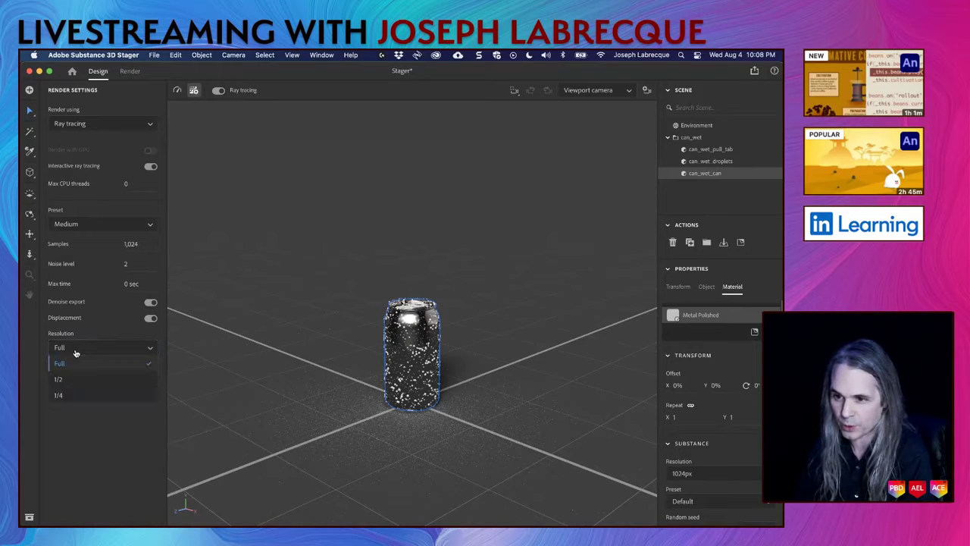
left_click(81, 399)
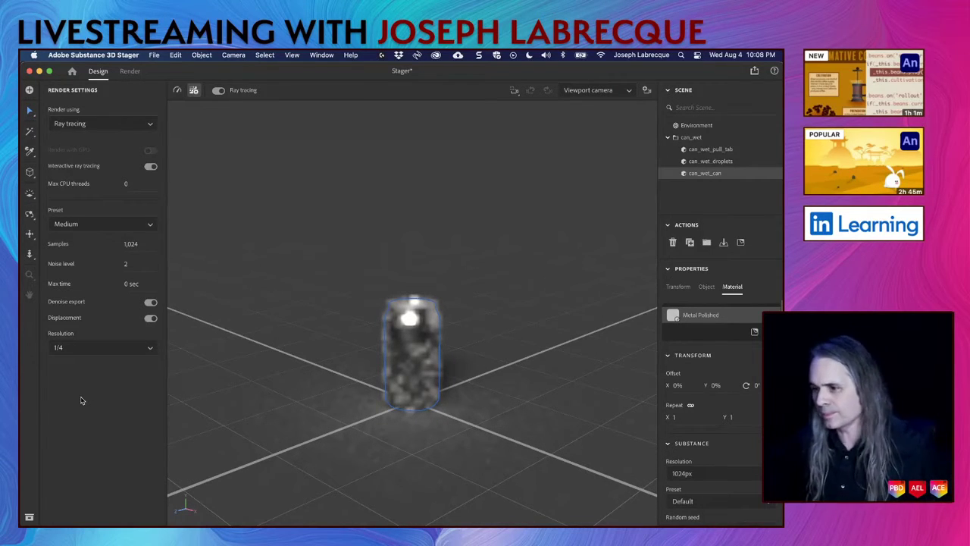
left_click(103, 351)
left_click(94, 380)
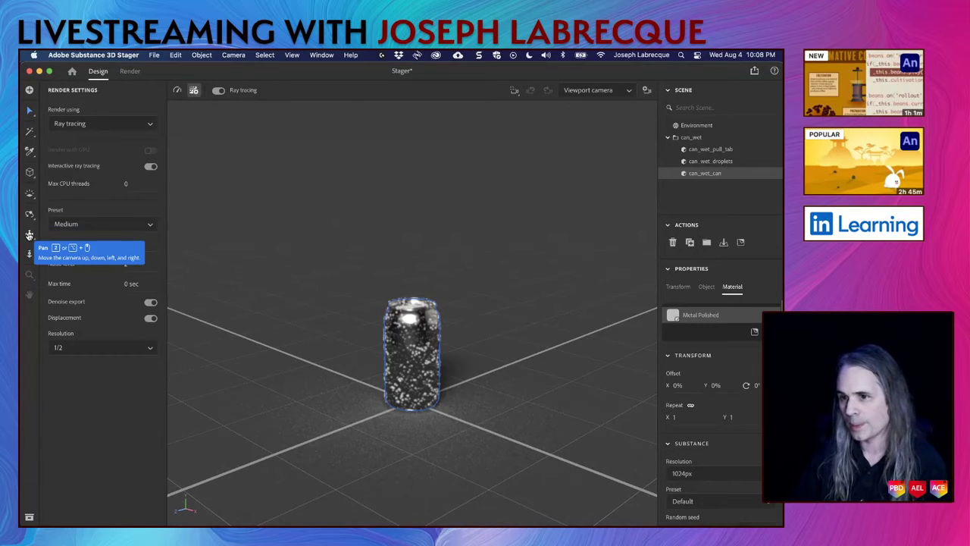
Dolly and pan the viewport camera so the whole can fills most of the view's height and sits centred
left_click(30, 253)
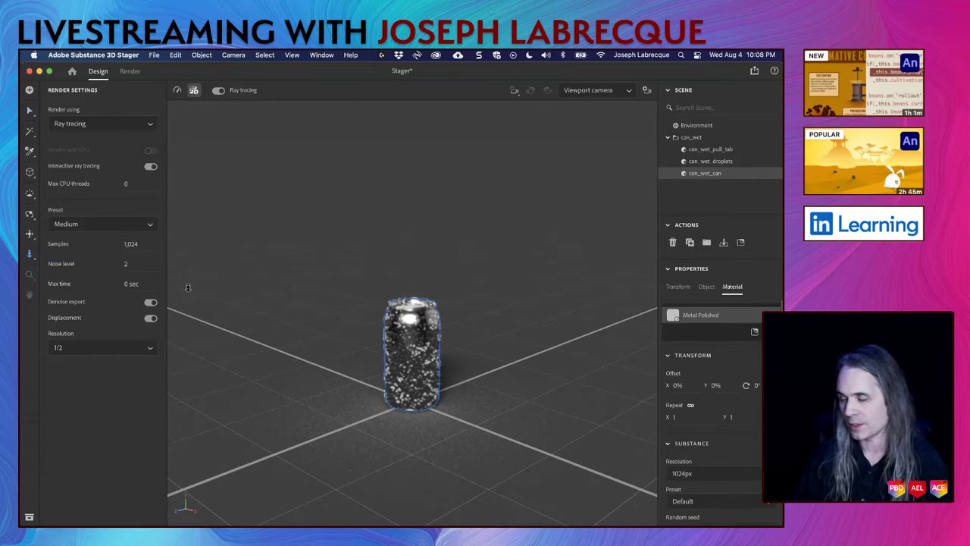
scroll(402, 337, "up", 3)
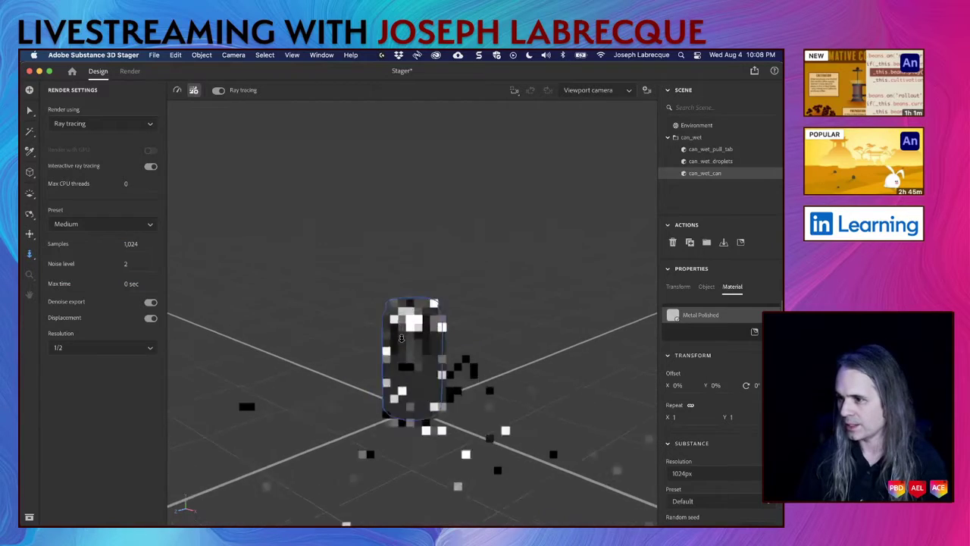
left_click_drag(402, 338, 222, 263)
left_click(29, 233)
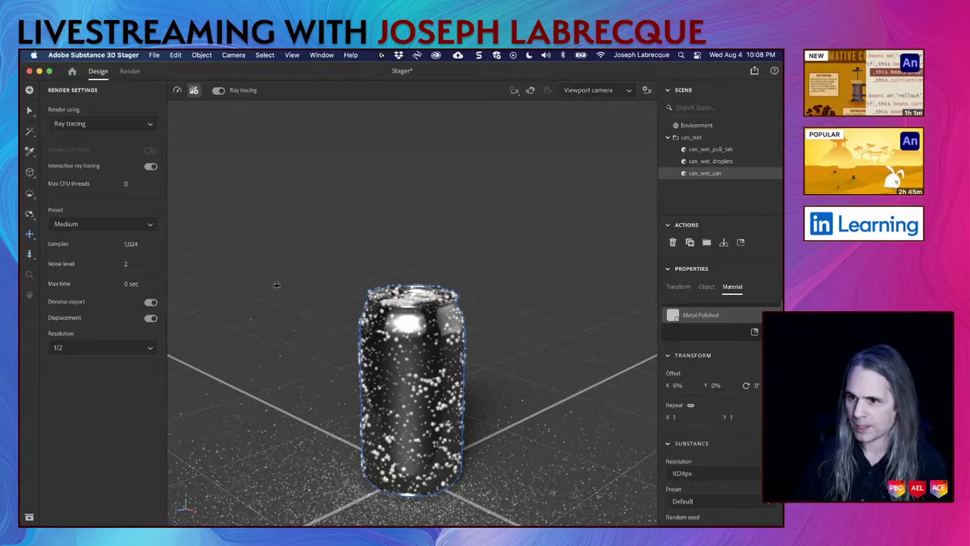
scroll(334, 343, "down", 3)
left_click_drag(342, 351, 345, 279)
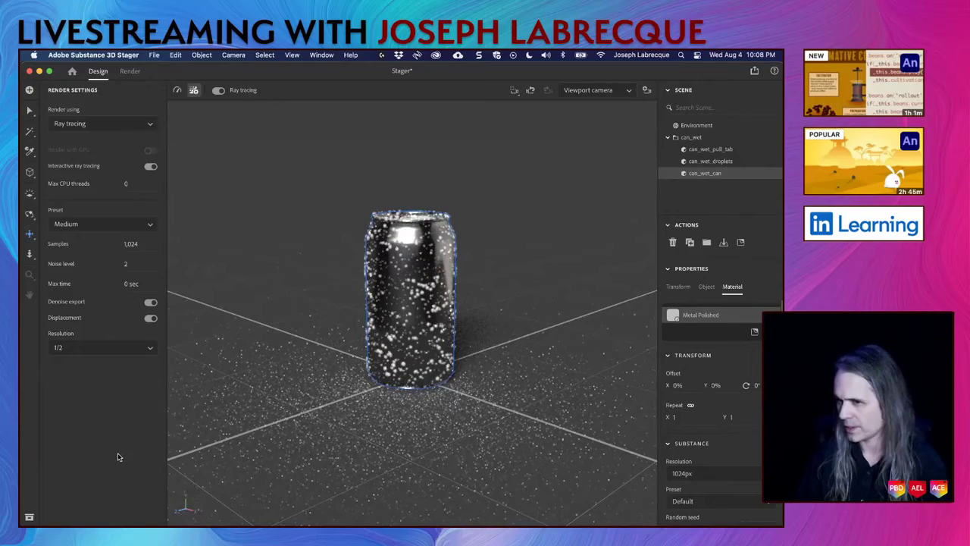
left_click(29, 254)
left_click_drag(324, 336, 328, 347)
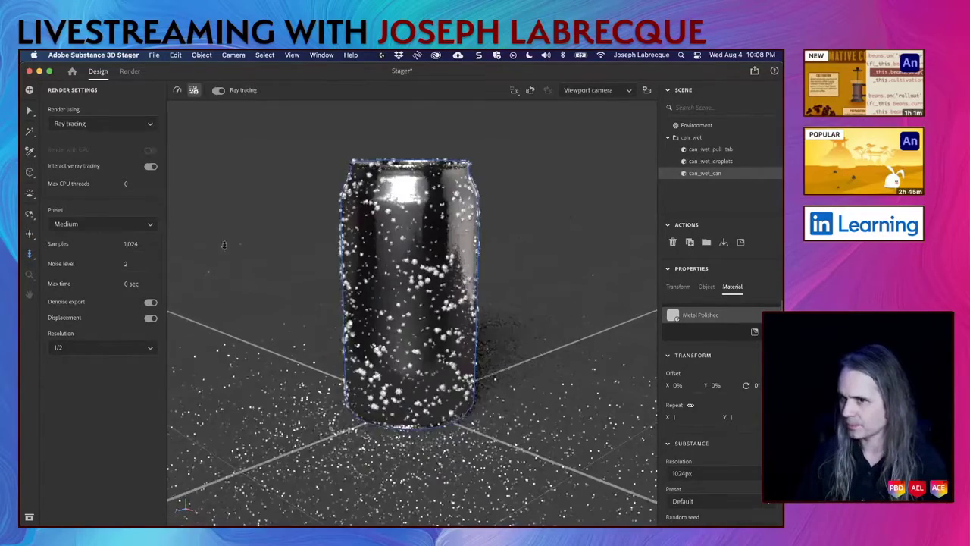
left_click(29, 234)
left_click_drag(259, 260, 259, 267)
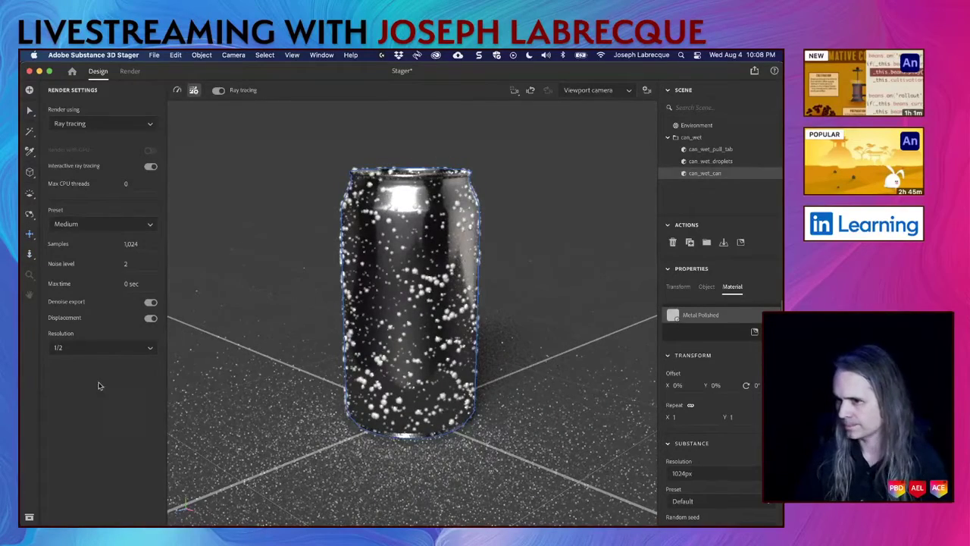
Set the render resolution back to Full and turn off ray tracing
left_click(110, 349)
left_click(85, 365)
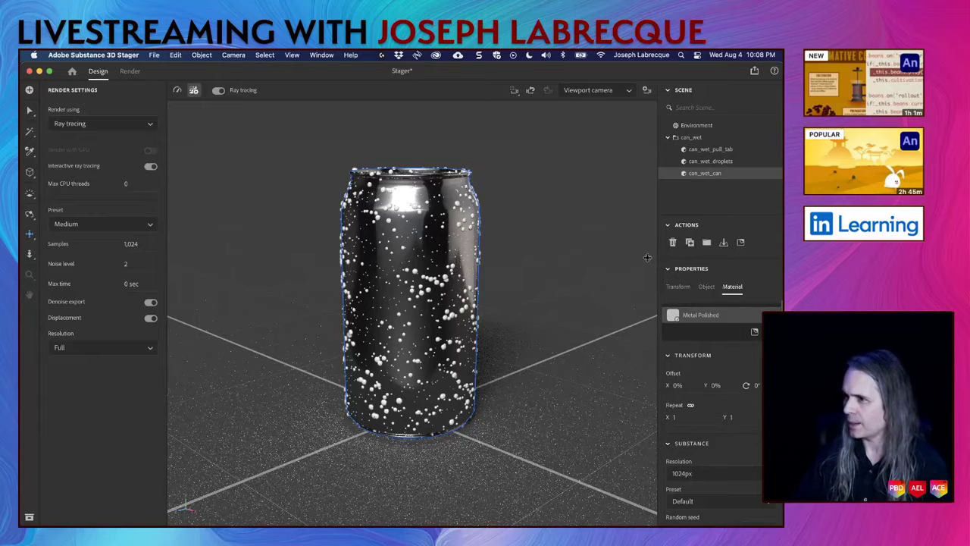
left_click(746, 127)
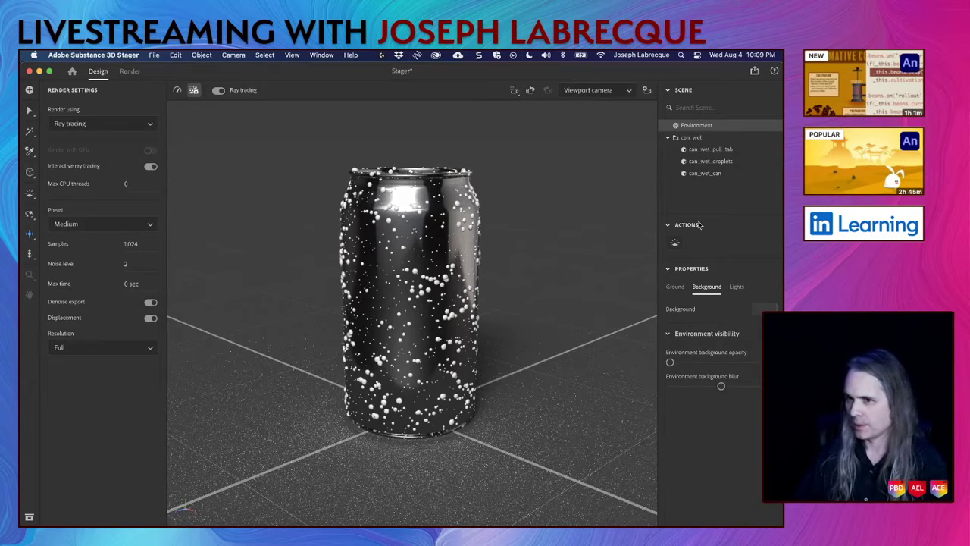
left_click(195, 91)
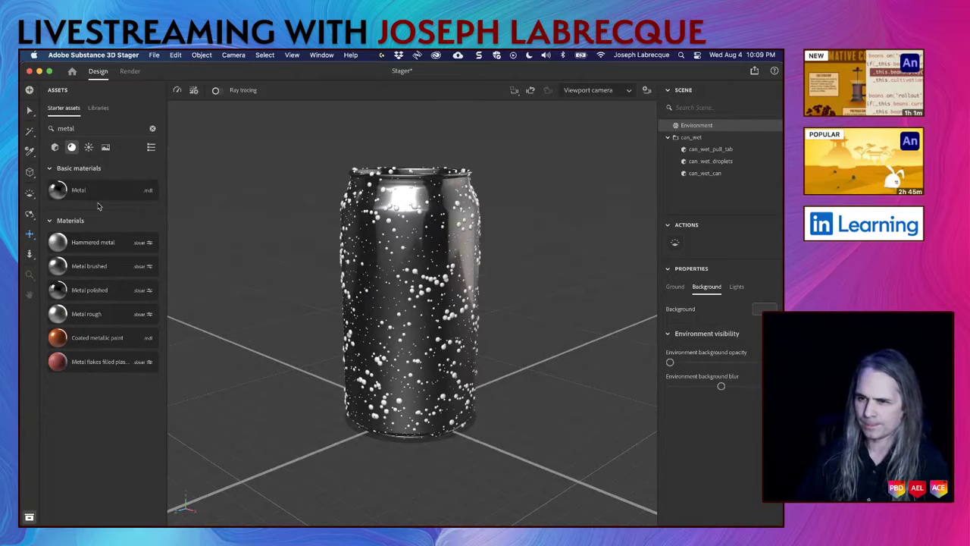
Clear the starter asset search and try the lights 2 front panels soft backlight and Front key rear panels, keeping Light arches a
left_click(89, 147)
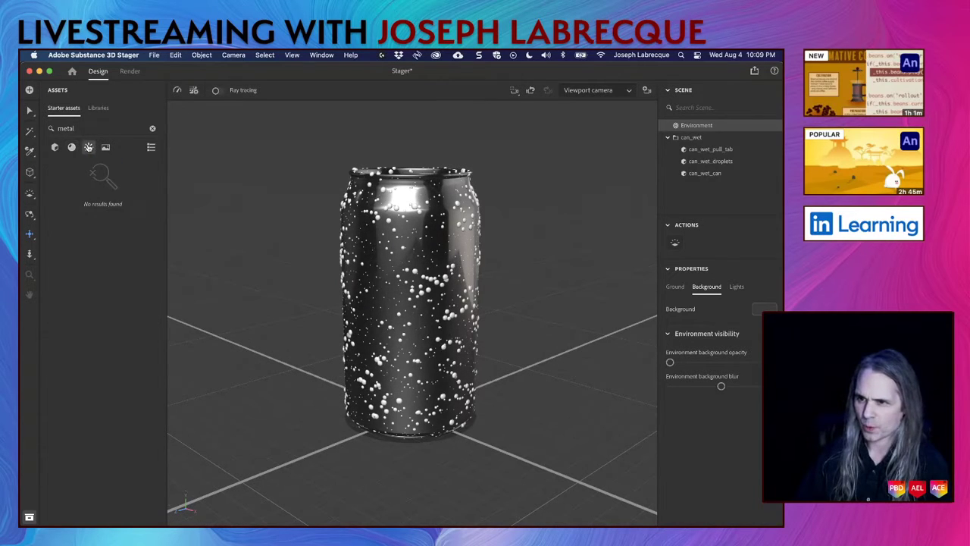
left_click(152, 129)
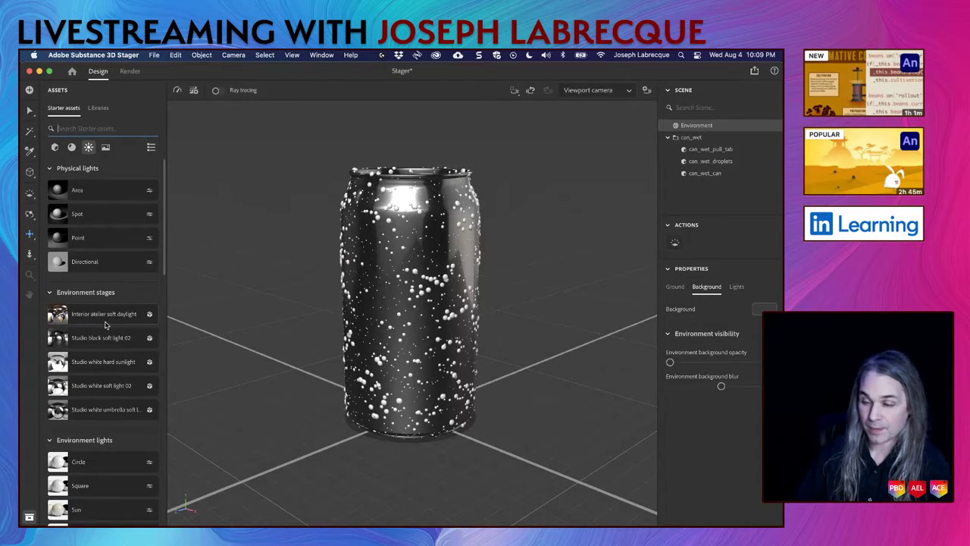
scroll(105, 325, "down", 5)
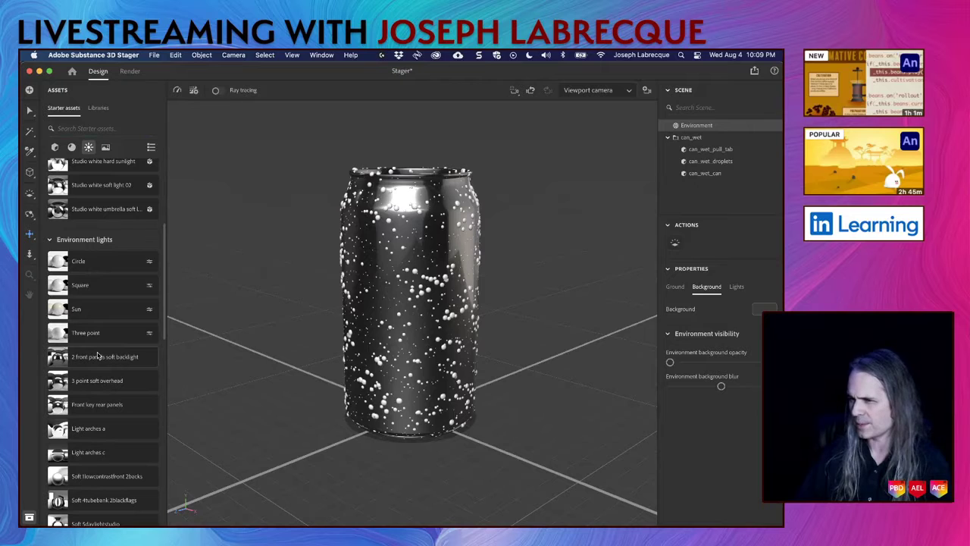
left_click(97, 355)
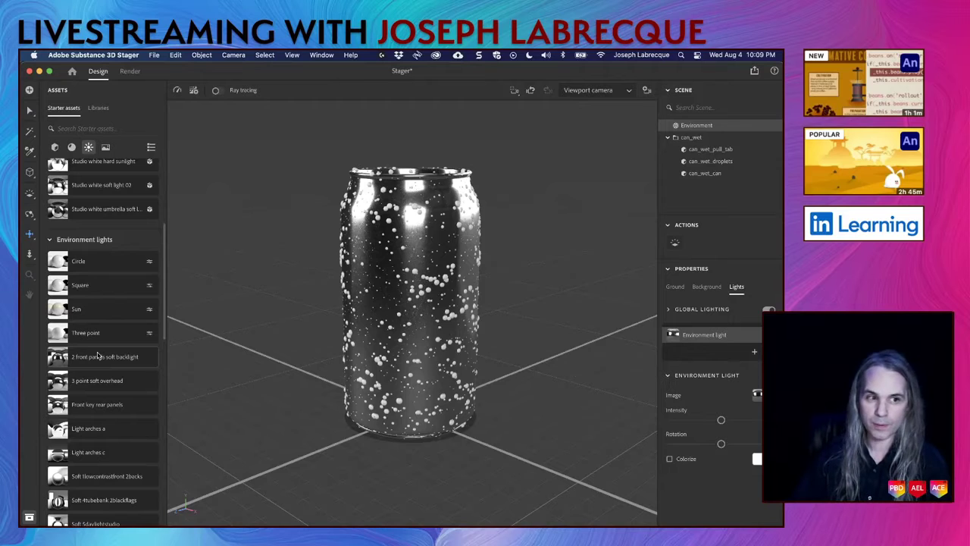
left_click(96, 407)
left_click(94, 432)
Try the Studio white soft light 02 environment stage and undo it
scroll(100, 392, "up", 2)
scroll(99, 391, "up", 3)
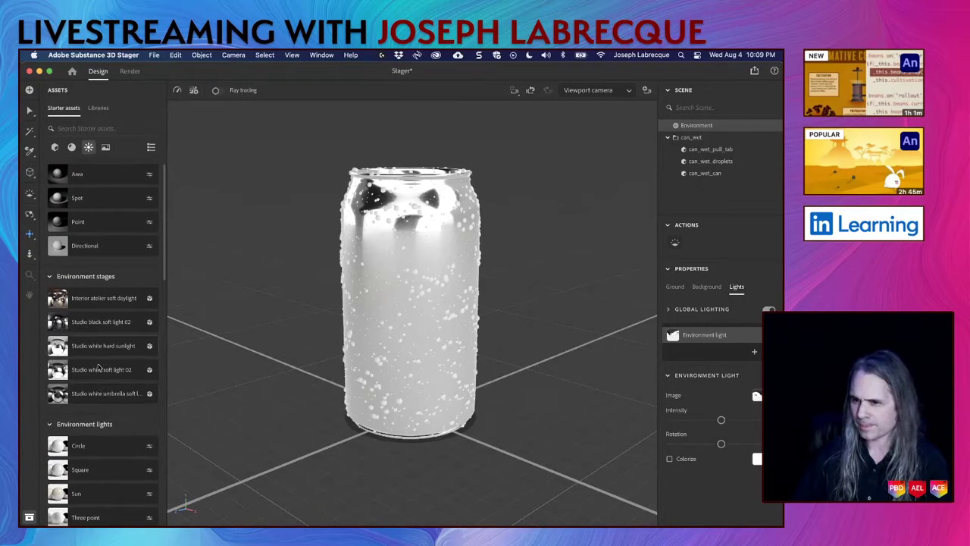
left_click(98, 369)
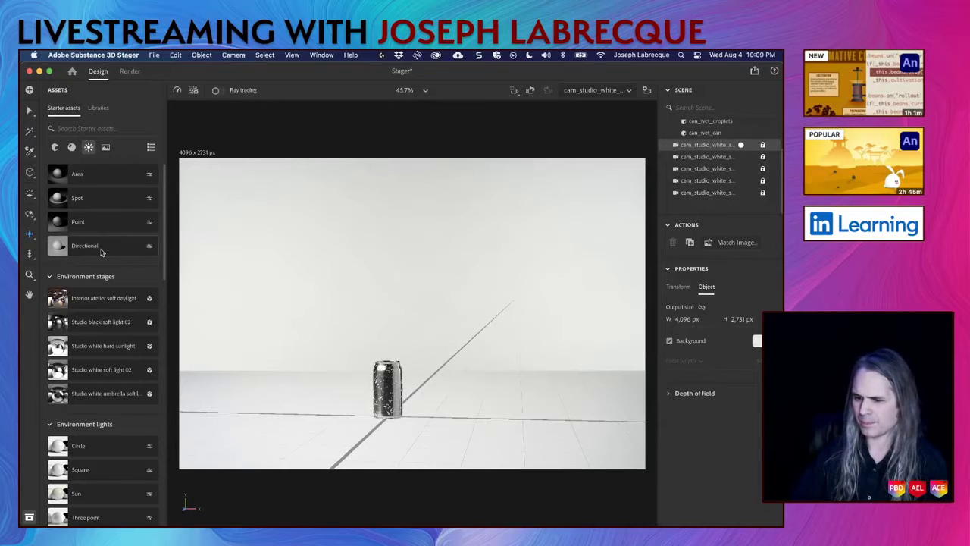
key("super+z")
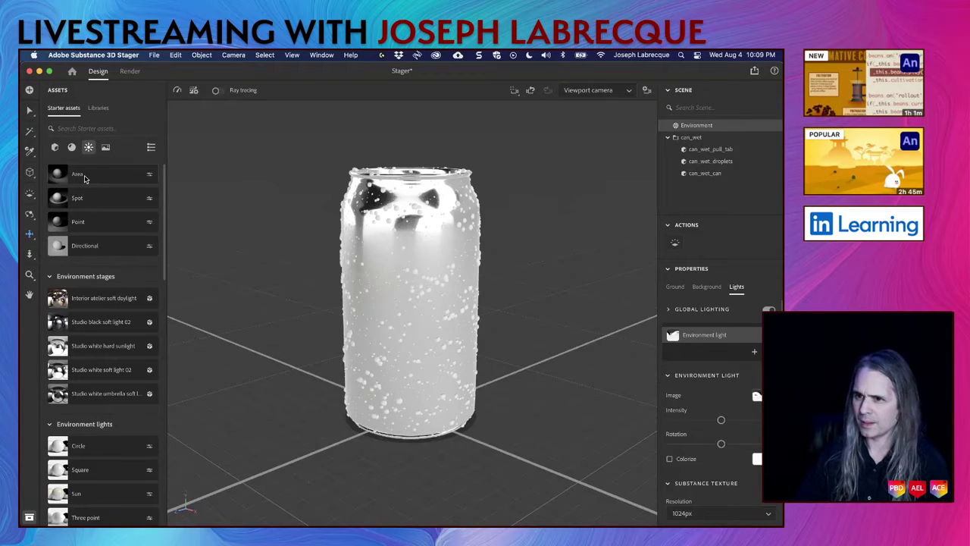
Add an Area light and a Directional light to the scene and hide both of them
left_click(83, 176)
scroll(84, 178, "up", 1)
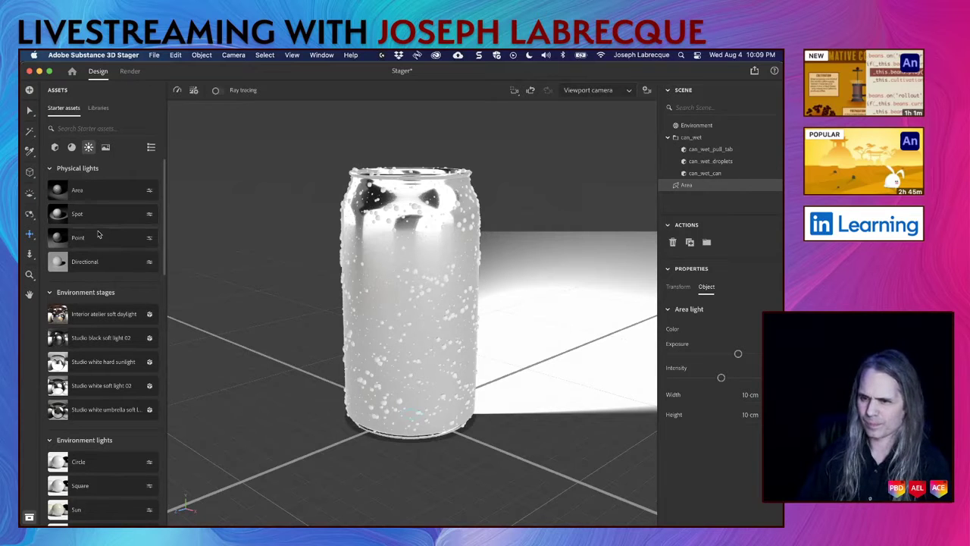
left_click(101, 262)
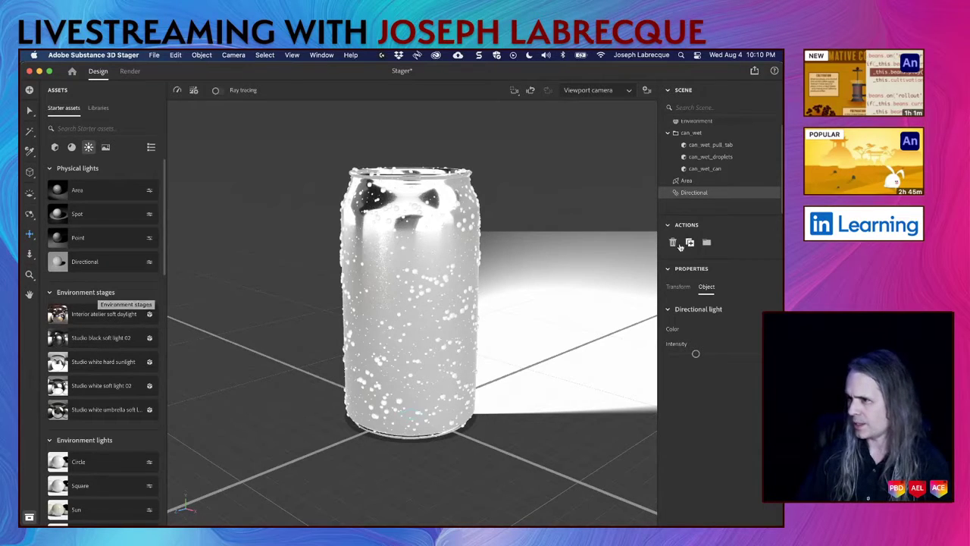
left_click(759, 183)
left_click(773, 181)
left_click(773, 191)
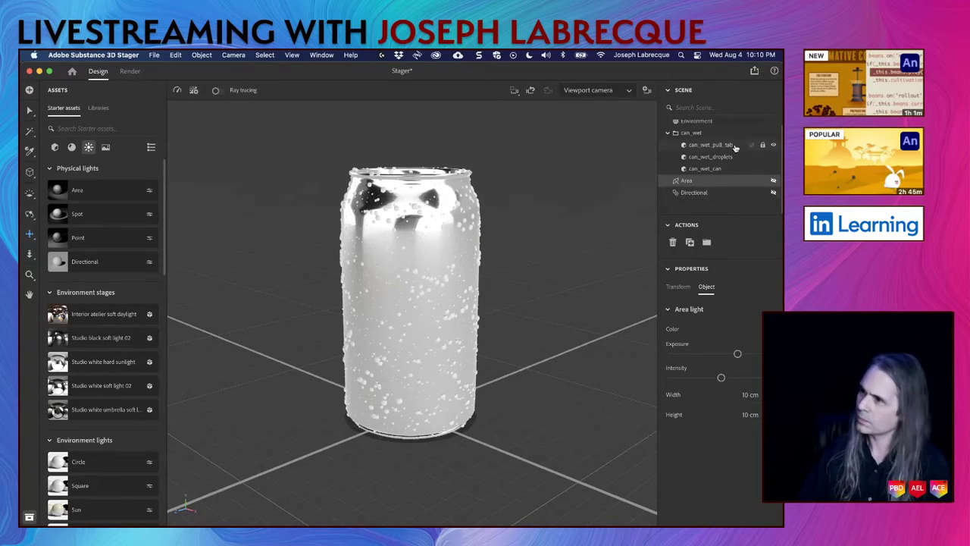
Set the environment light's intensity to 53%
scroll(706, 142, "up", 1)
left_click(697, 126)
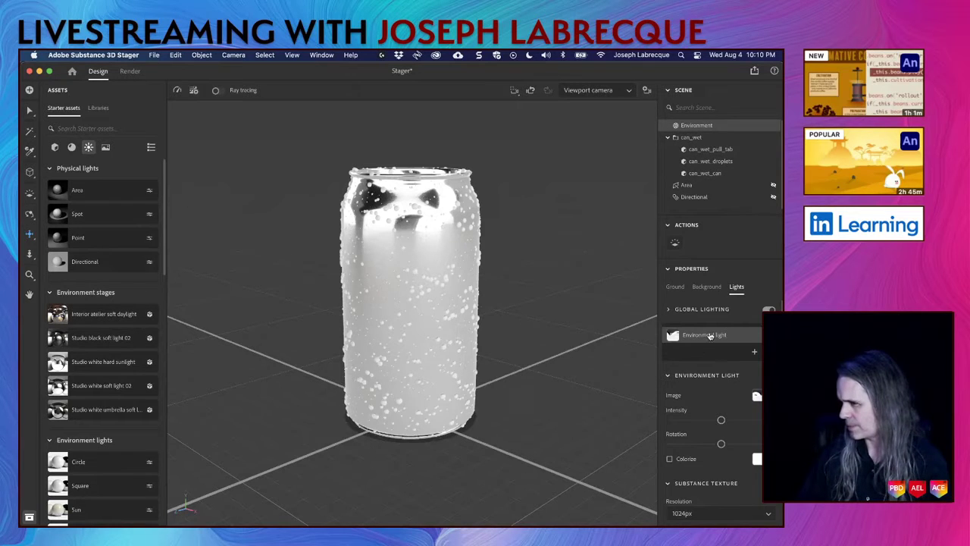
scroll(711, 393, "down", 1)
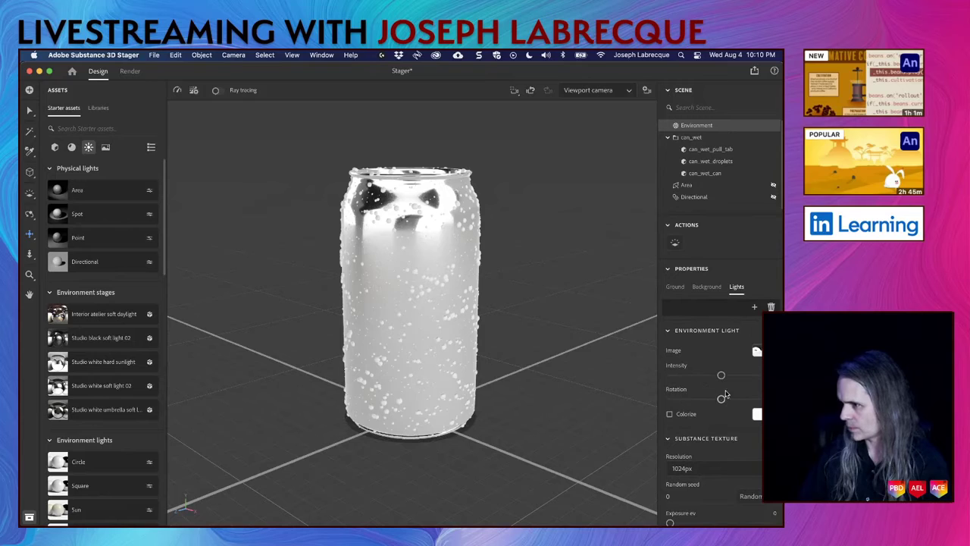
left_click_drag(721, 377, 707, 377)
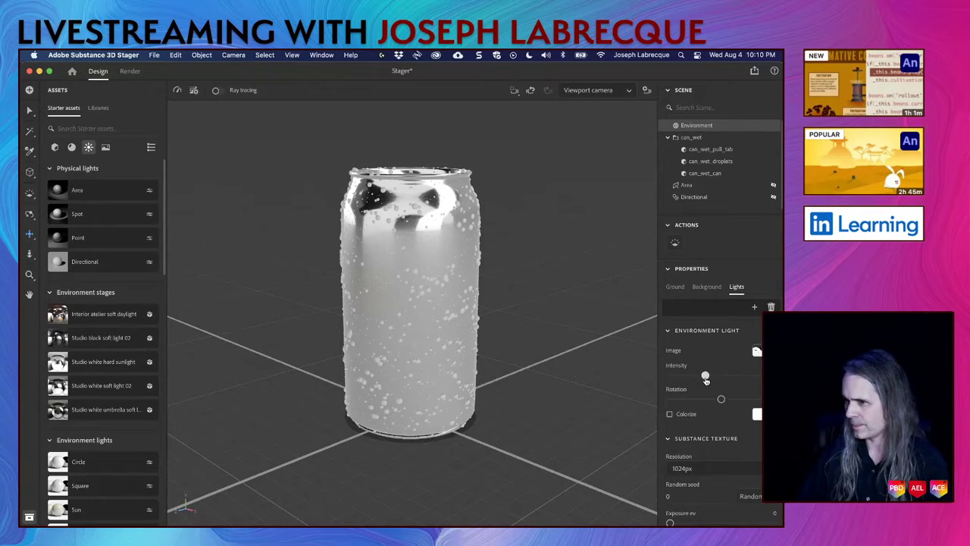
left_click_drag(704, 375, 698, 375)
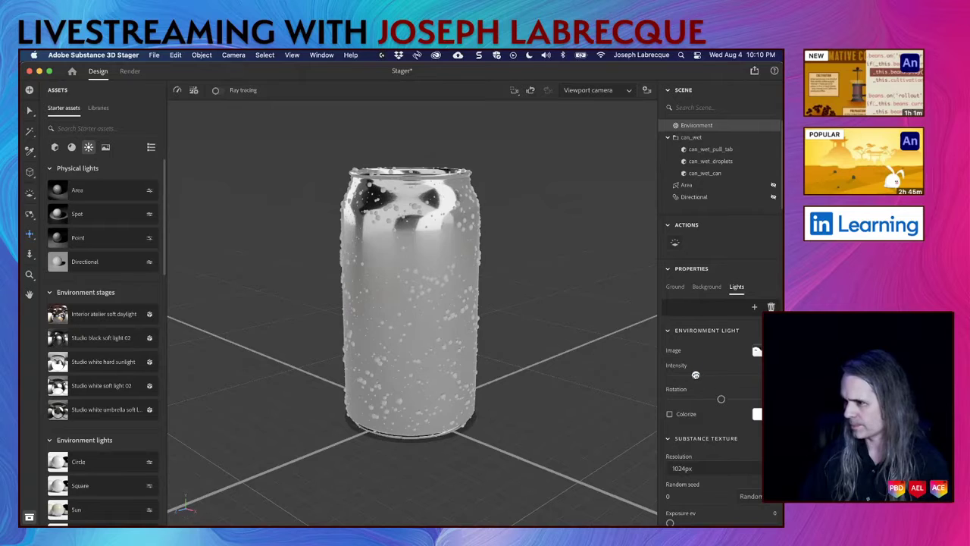
Review the environment light's Substance texture settings and resolution options, and save the scene
scroll(726, 423, "down", 3)
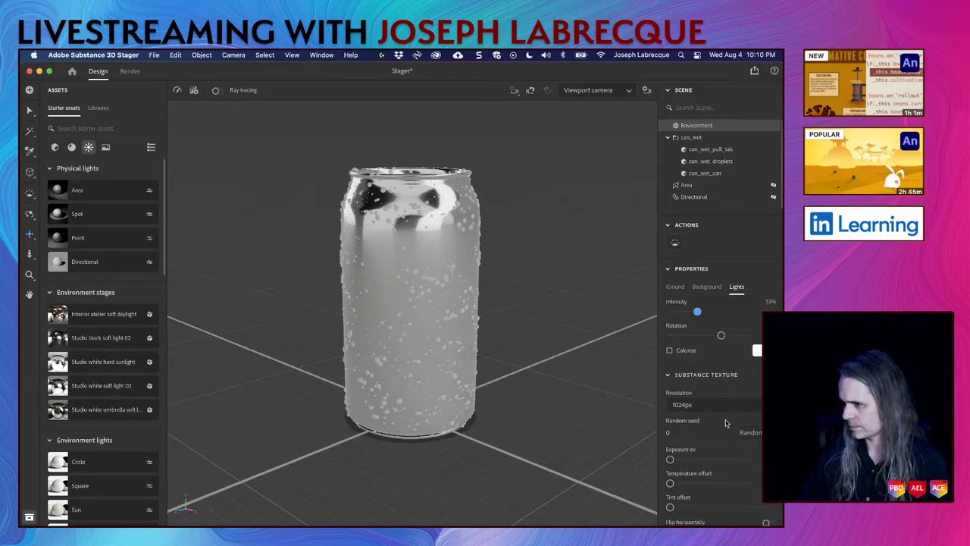
left_click(741, 396)
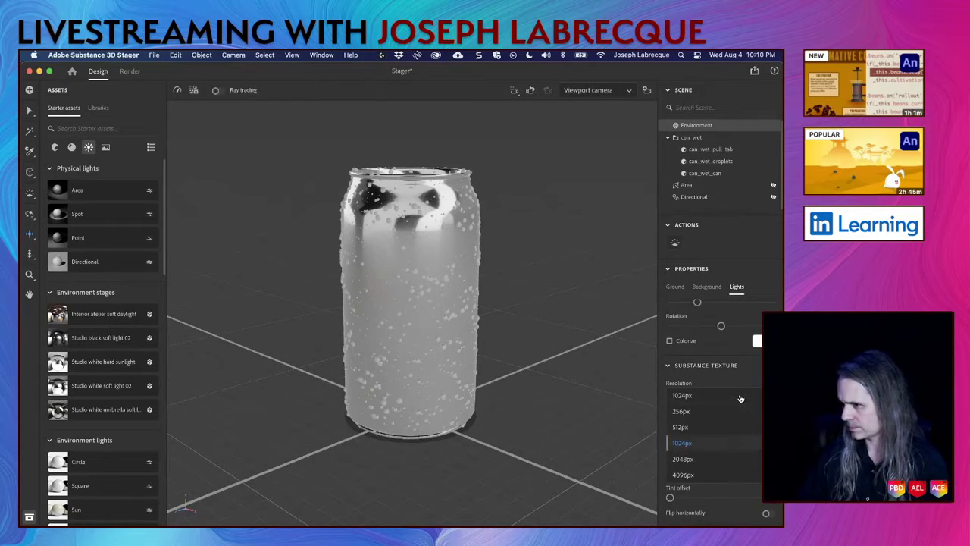
left_click(726, 383)
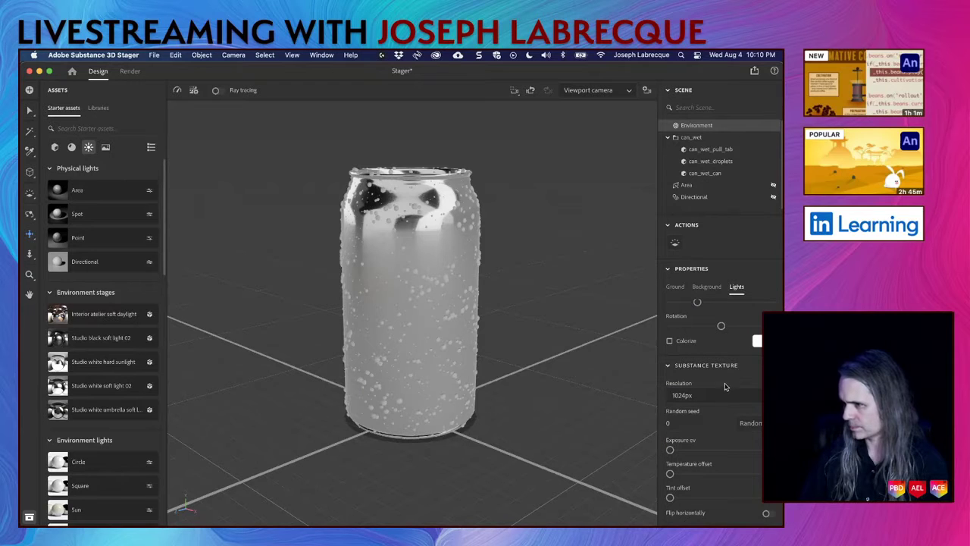
scroll(719, 430, "down", 3)
scroll(719, 430, "up", 8)
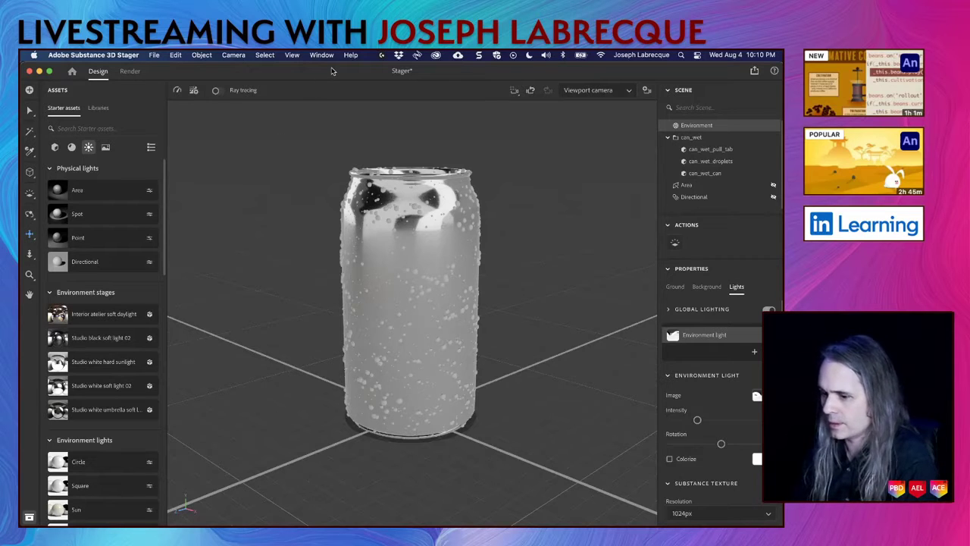
key("super+s")
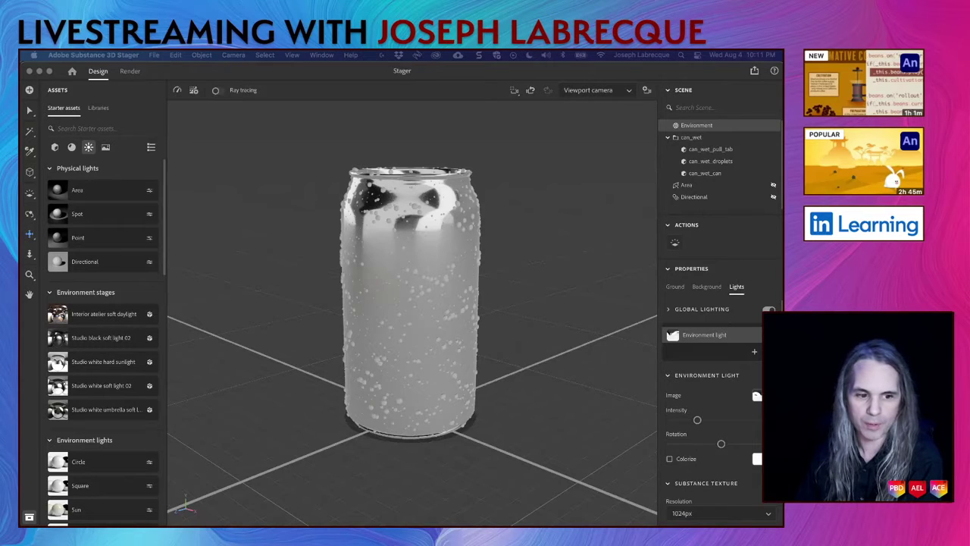
Switch to Illustrator and place the Creative Educator badge from Finder in Label.ai, scaled to about 352 × 366 pt and centred horizontally
key("super+Tab")
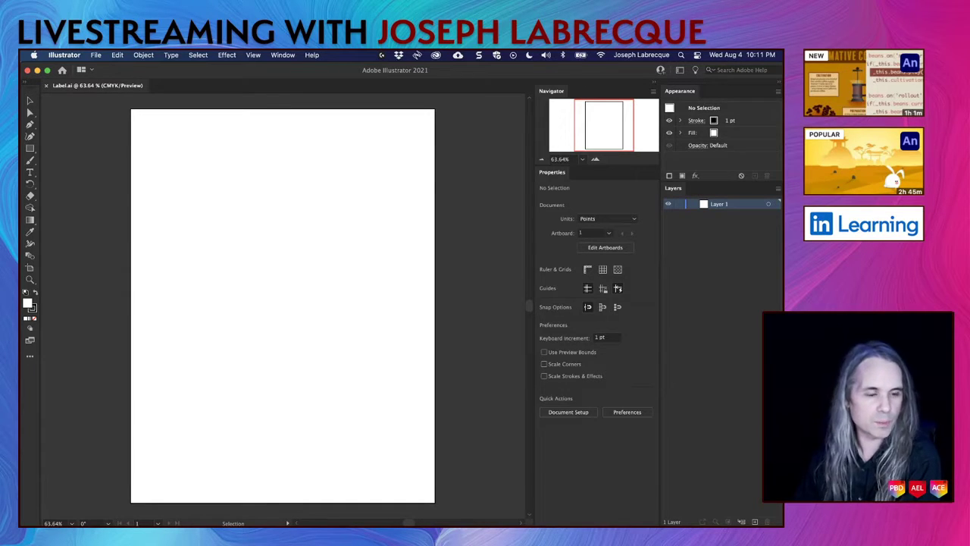
key("super+Tab")
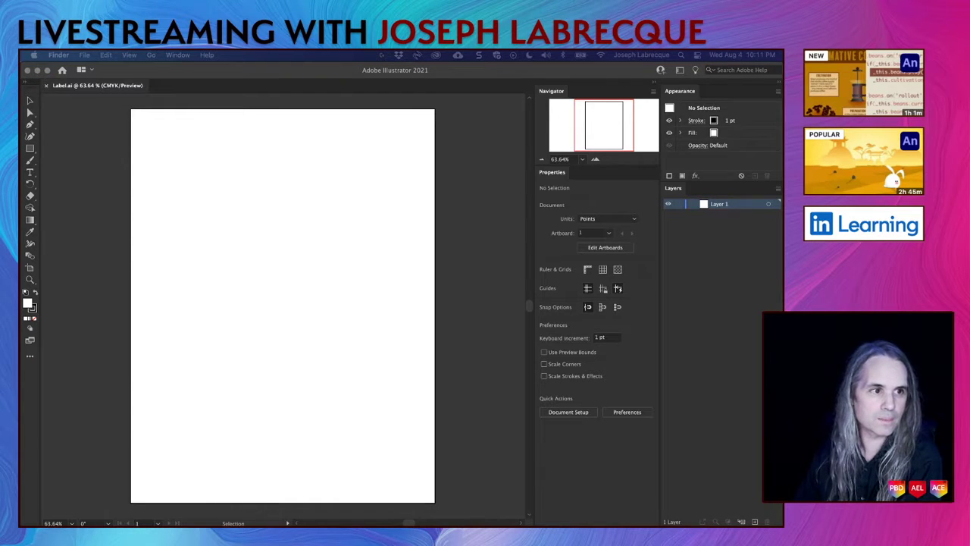
left_click_drag(319, 227, 294, 217)
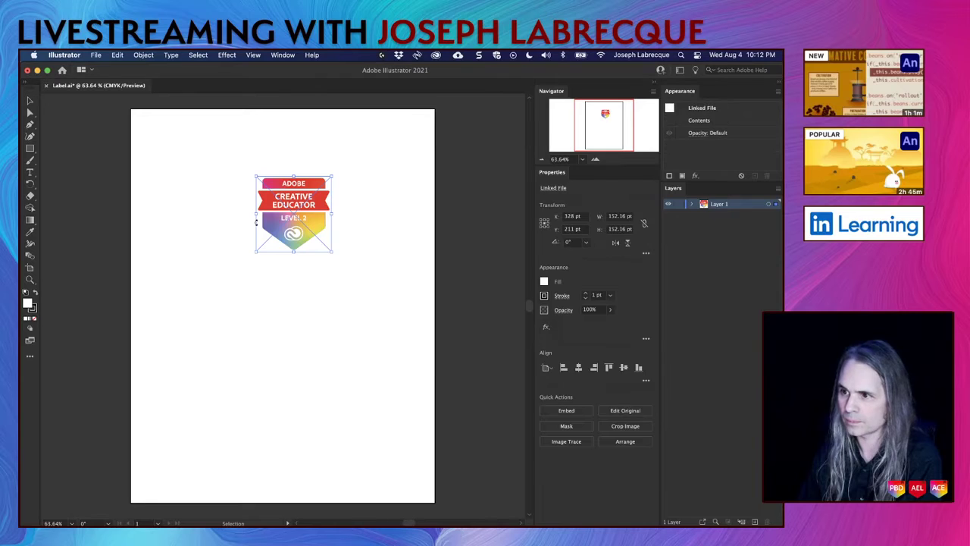
left_click_drag(295, 235, 373, 336)
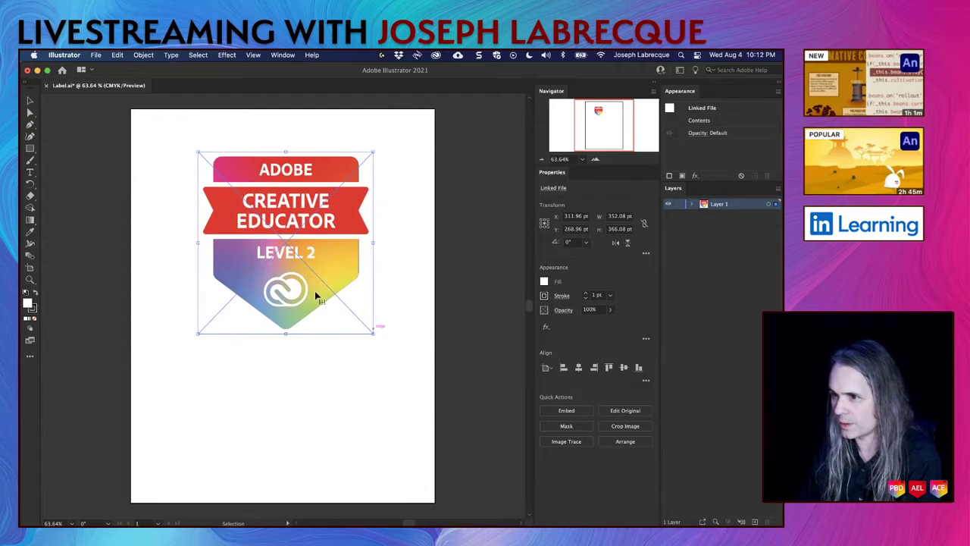
left_click_drag(315, 293, 314, 303)
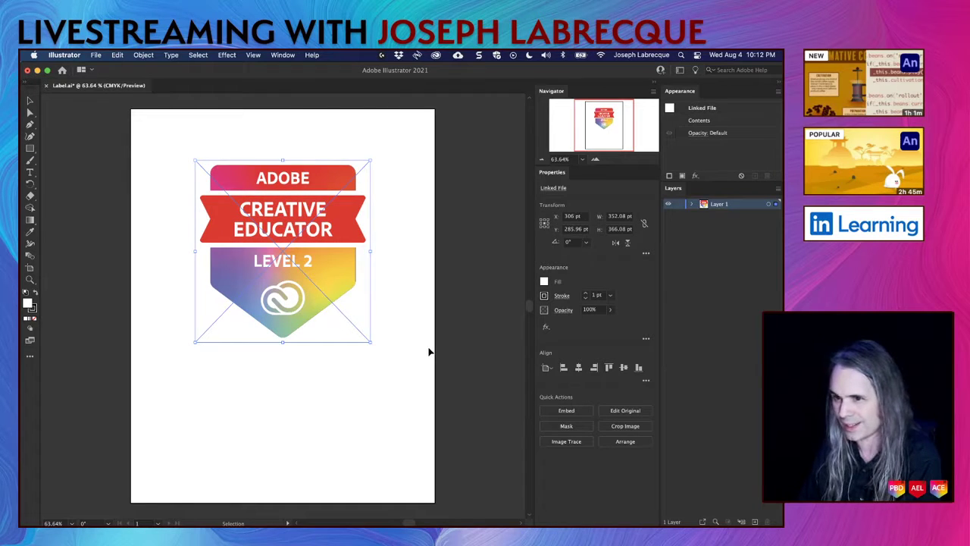
Draw a 612 × 792 pt rectangle covering the whole artboard
left_click(31, 149)
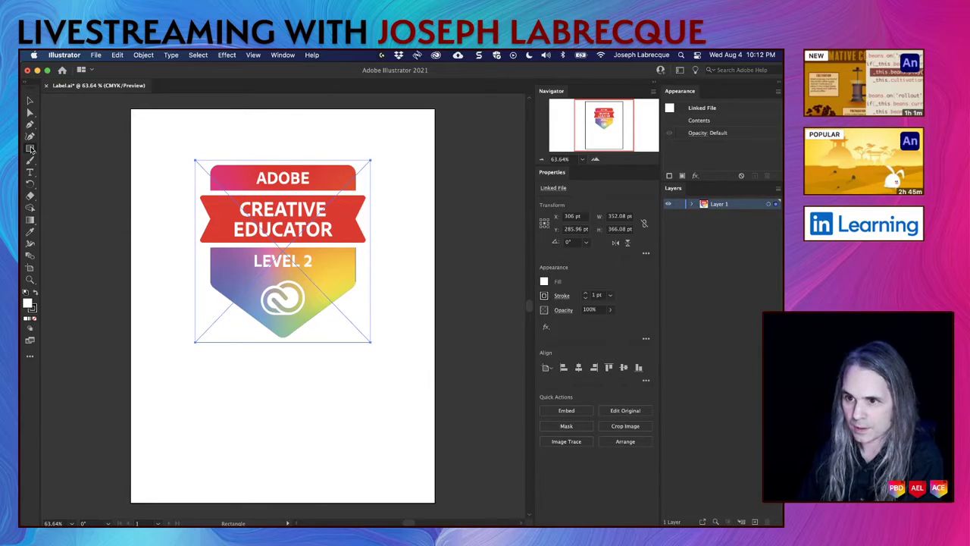
left_click(29, 219)
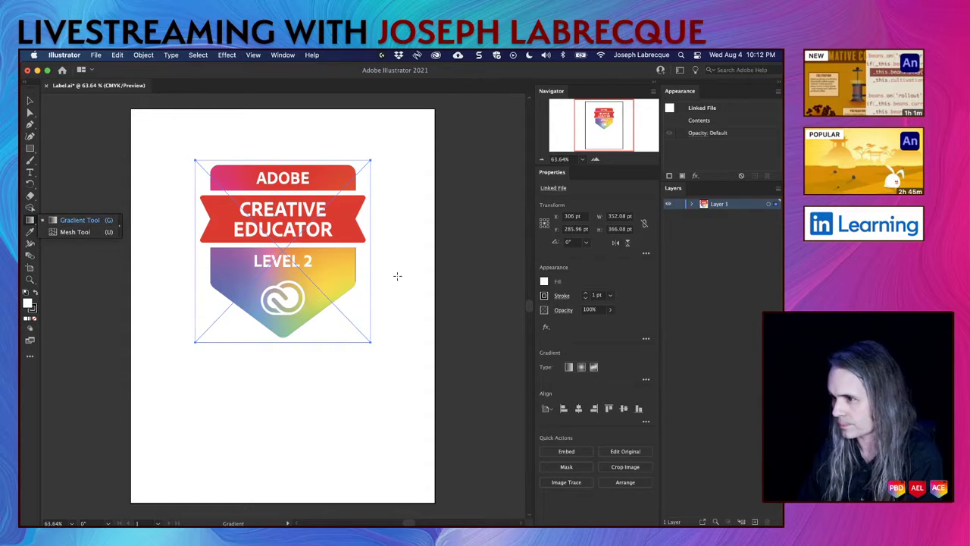
left_click(284, 470)
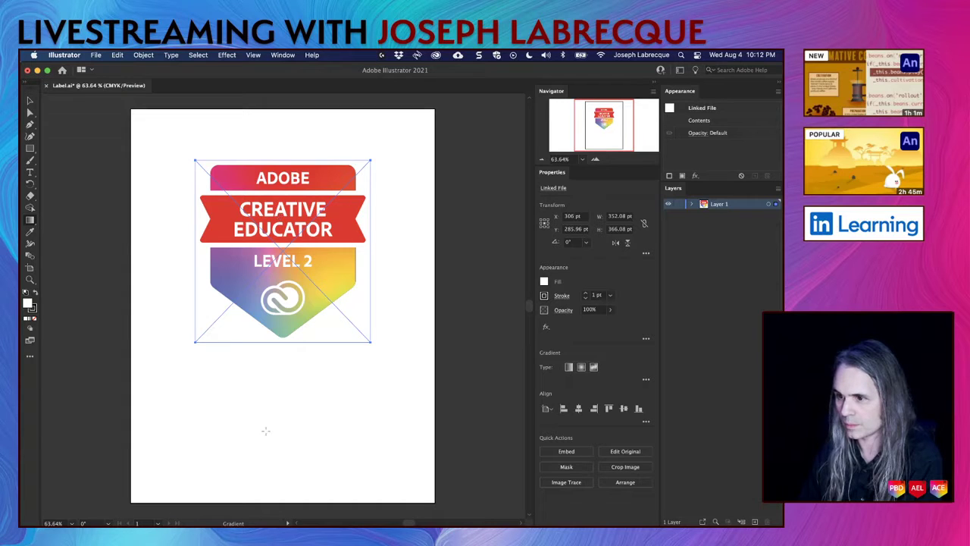
left_click(30, 148)
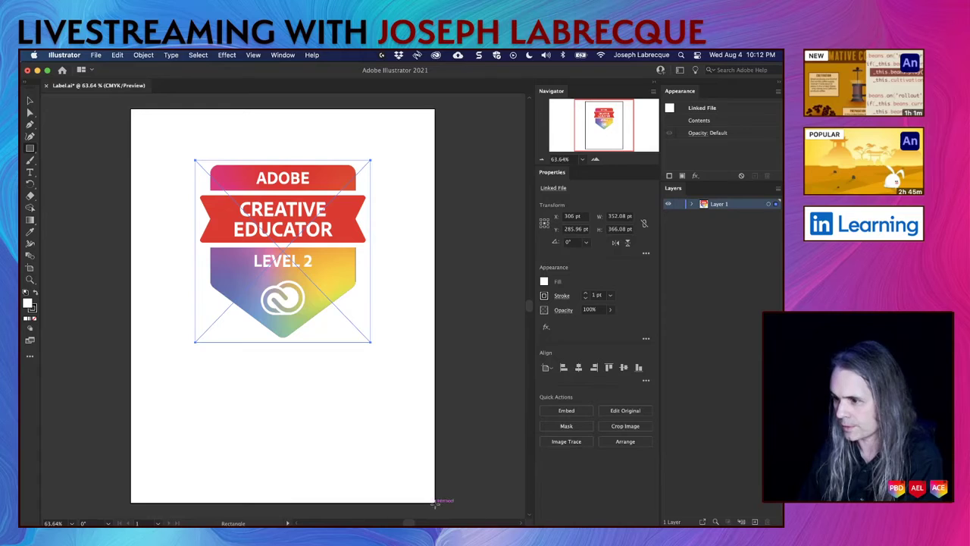
mouse_move(435, 502)
left_mouse_down()
mouse_move(165, 301)
mouse_move(129, 106)
left_mouse_up()
key("v")
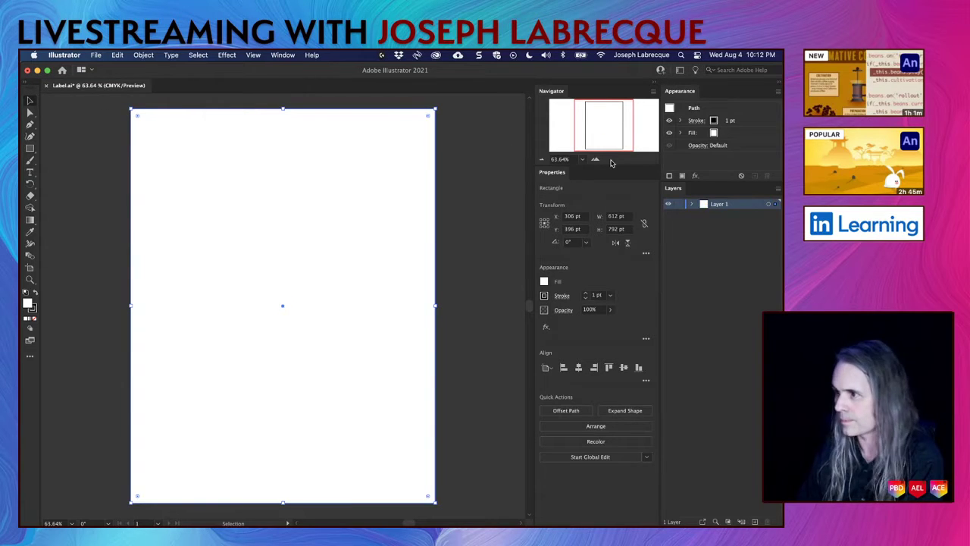
Remove the rectangle's stroke and fill it with the blue fade-to-transparent gradient swatch
left_click(543, 295)
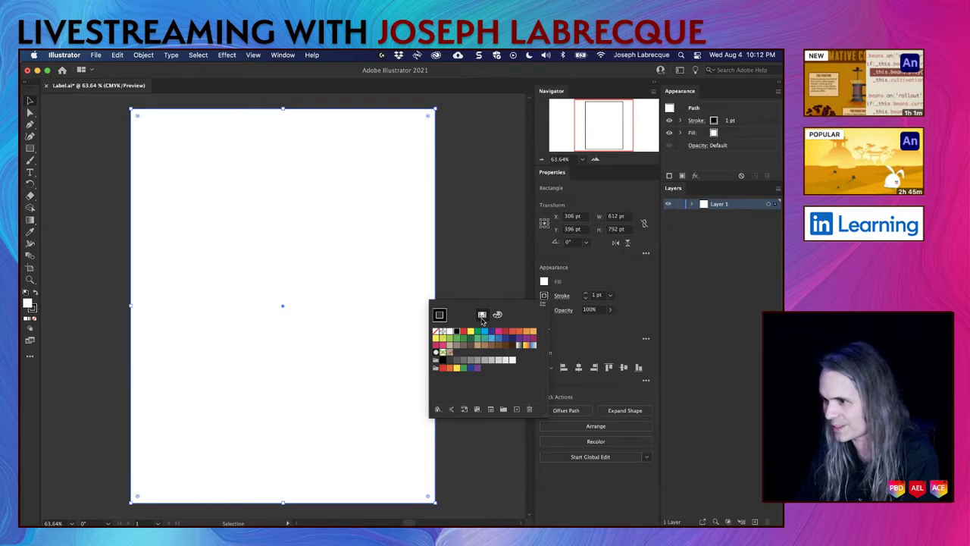
left_click(437, 333)
left_click(584, 277)
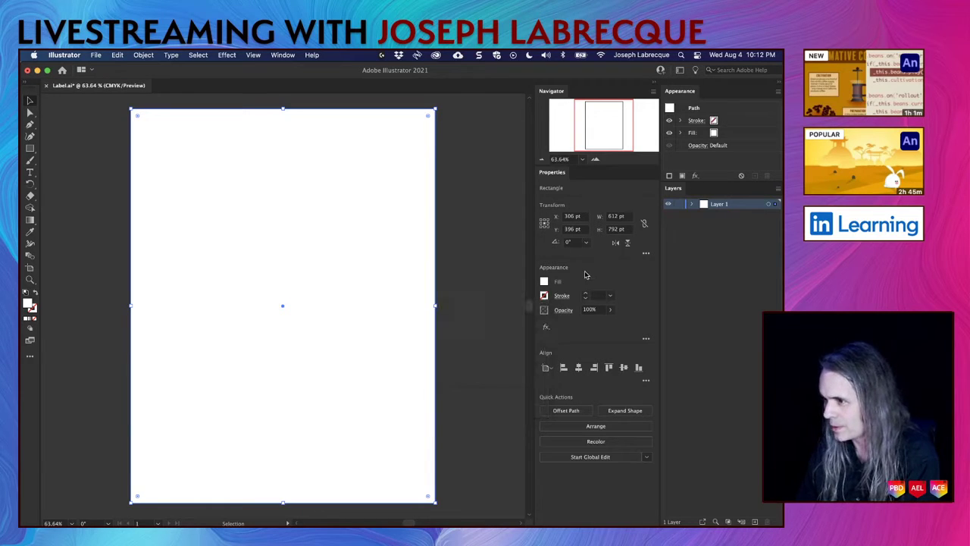
left_click(543, 281)
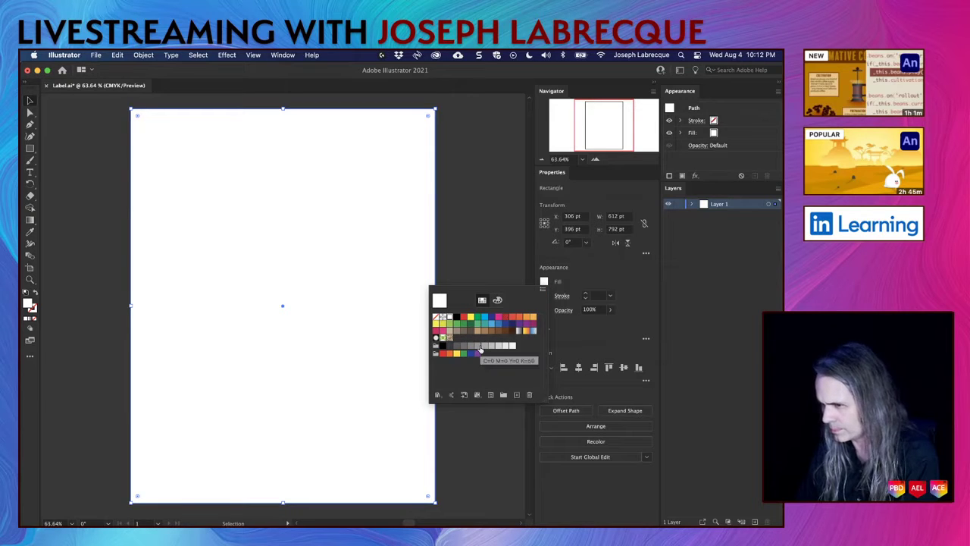
left_click(533, 332)
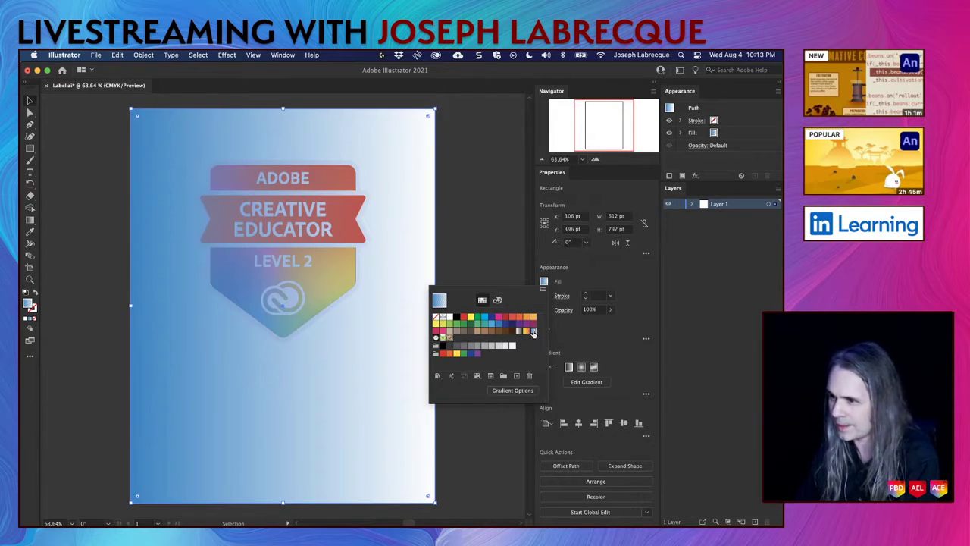
key("Escape")
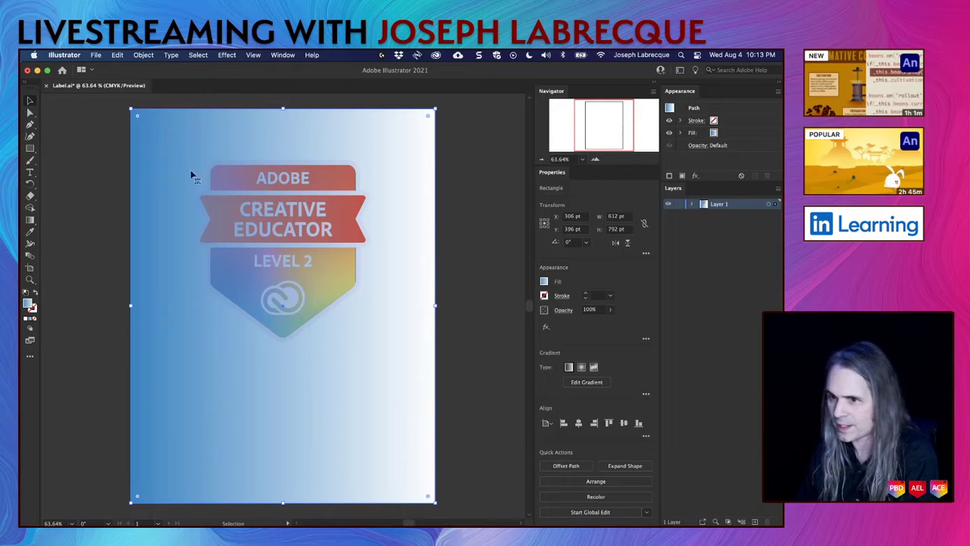
Make the rectangle's linear gradient vertical, with solid blue at the artboard's lower edge fading out at the badge's CREATIVE EDUCATOR banner
left_click(34, 220)
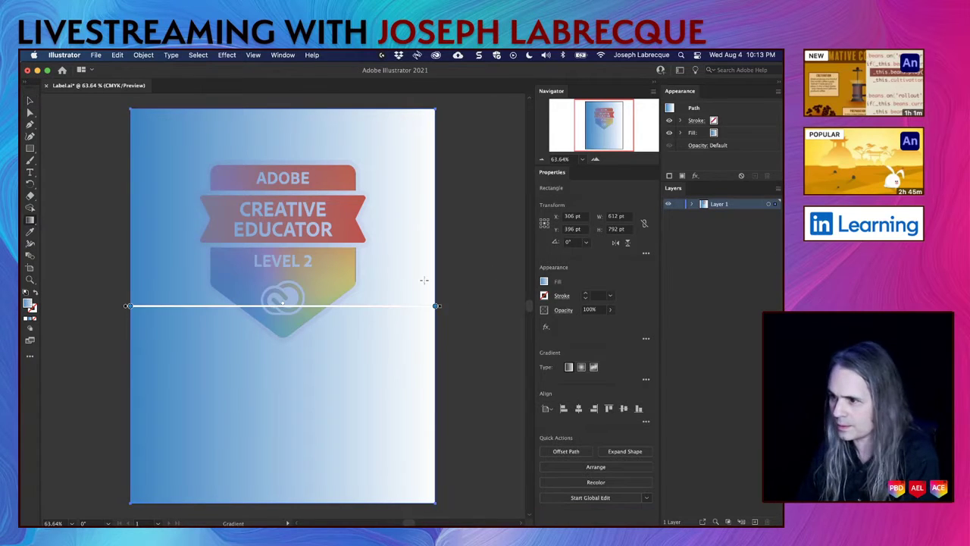
mouse_move(128, 307)
left_mouse_down()
mouse_move(281, 400)
mouse_move(145, 372)
mouse_move(145, 412)
mouse_move(173, 452)
left_mouse_up()
key("super+z")
left_click_drag(175, 307, 169, 412)
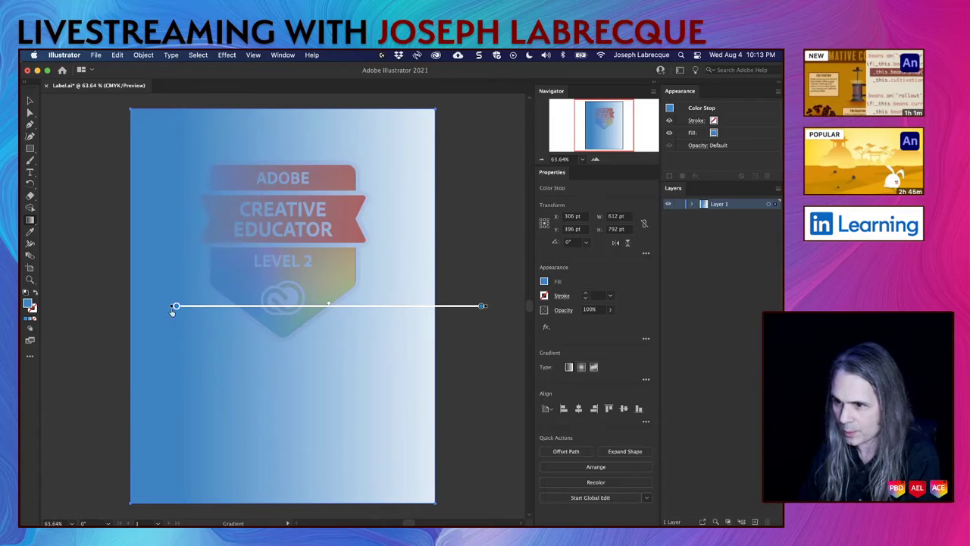
left_click_drag(174, 307, 120, 445)
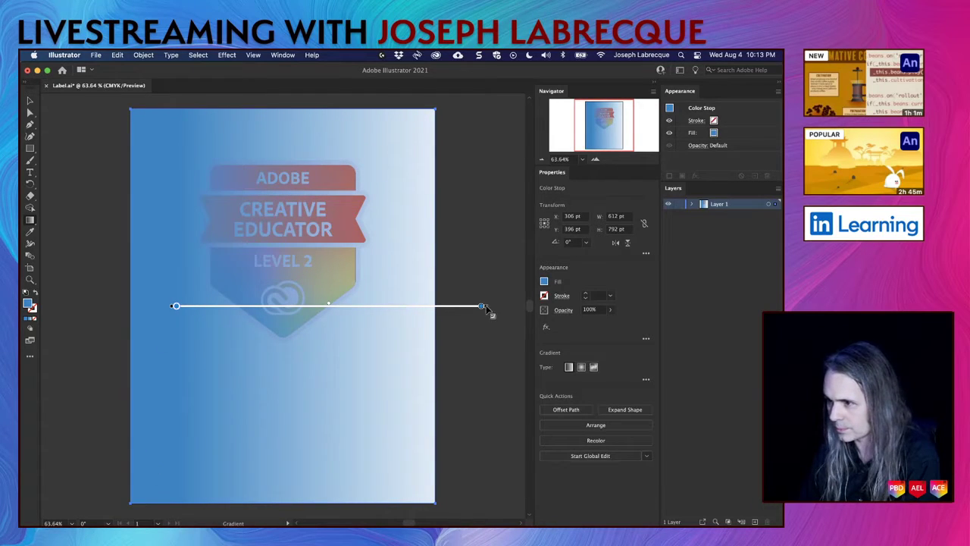
mouse_move(482, 306)
left_mouse_down()
mouse_move(468, 256)
mouse_move(401, 192)
mouse_move(524, 223)
mouse_move(500, 217)
left_mouse_up()
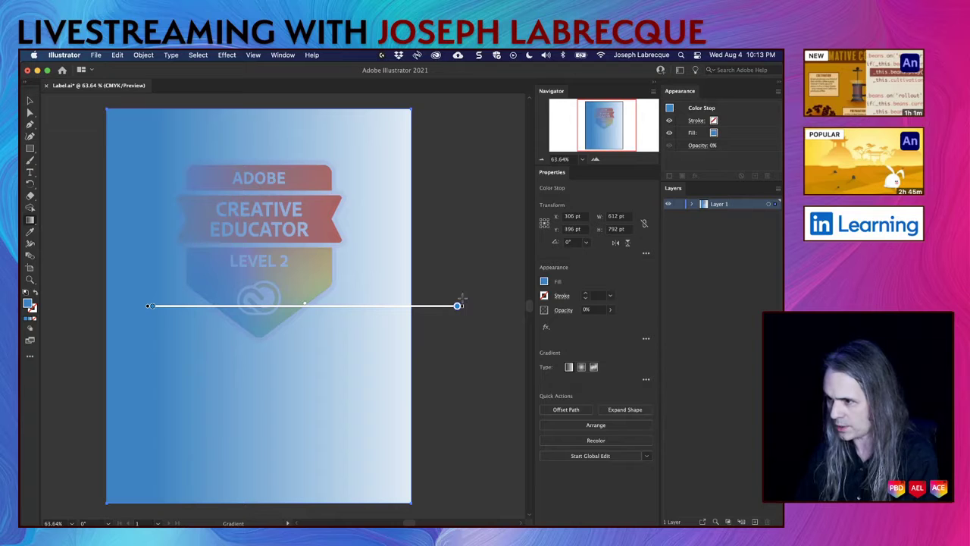
mouse_move(464, 301)
left_mouse_down()
mouse_move(412, 145)
mouse_move(258, 92)
mouse_move(153, 186)
left_mouse_up()
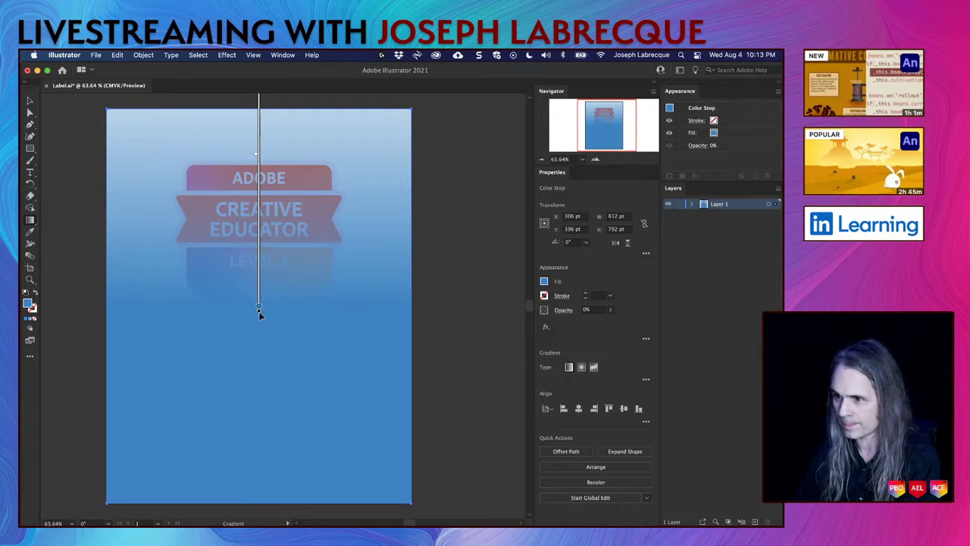
left_click_drag(258, 311, 259, 508)
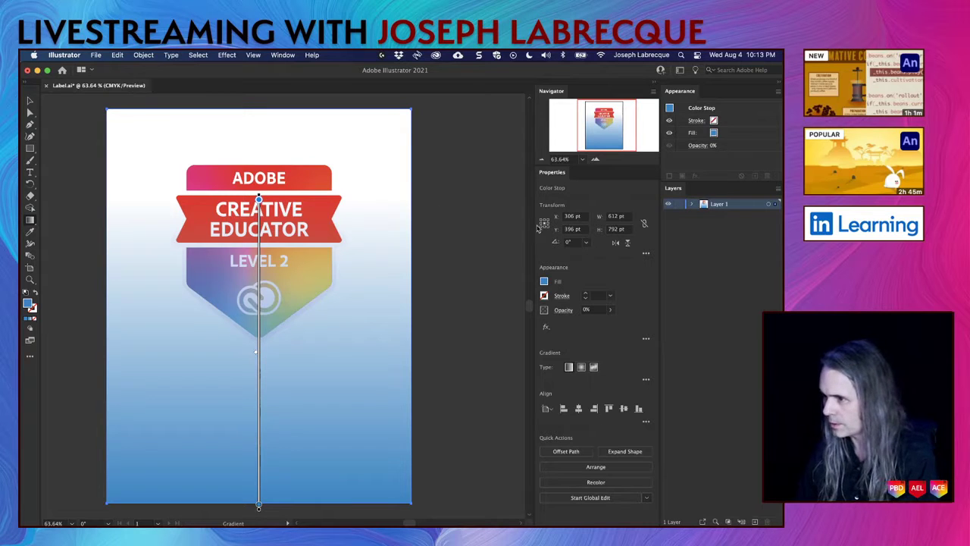
left_click(543, 282)
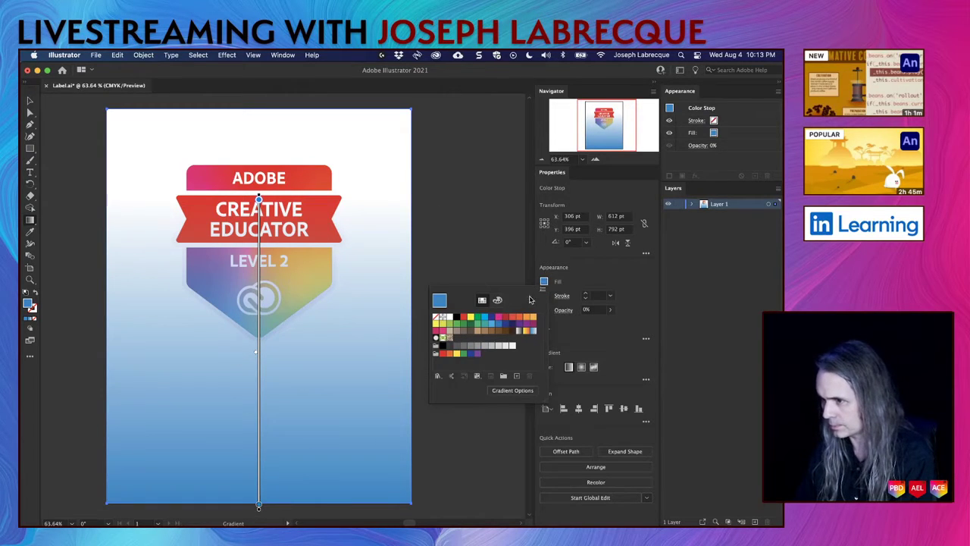
left_click(612, 275)
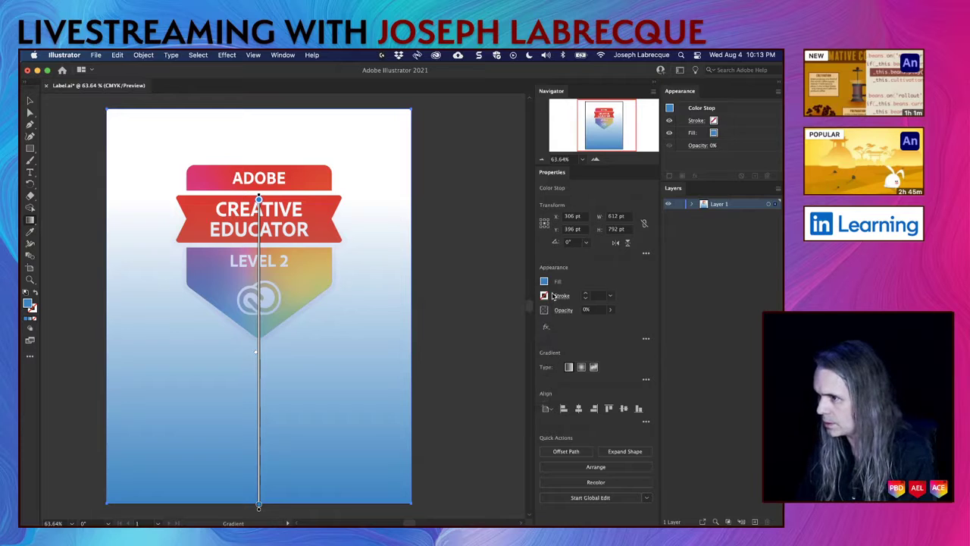
Move the gradient rectangle beneath the linked badge in Layer 1, deselect everything and save the label file
left_click(694, 205)
left_click(736, 216)
left_click_drag(738, 220, 737, 231)
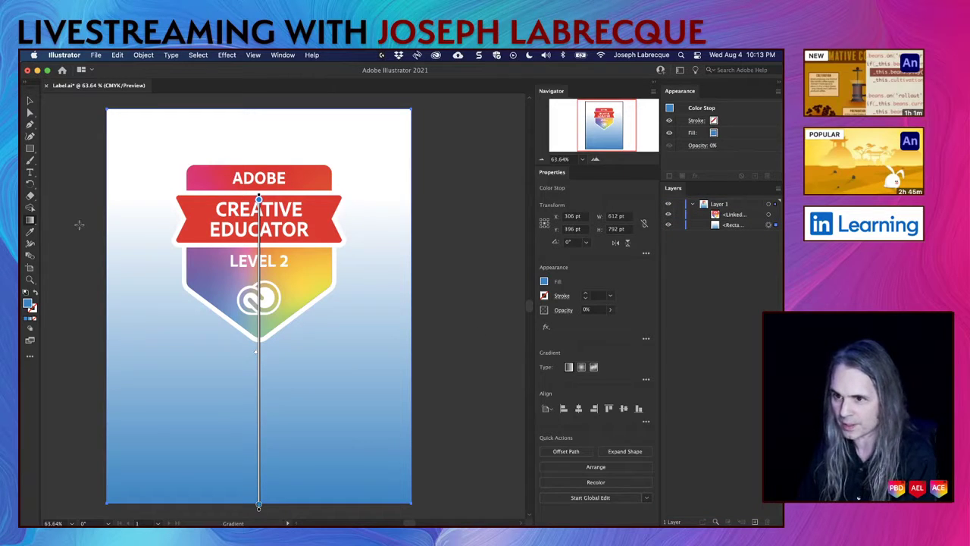
left_click(30, 100)
left_click(66, 151)
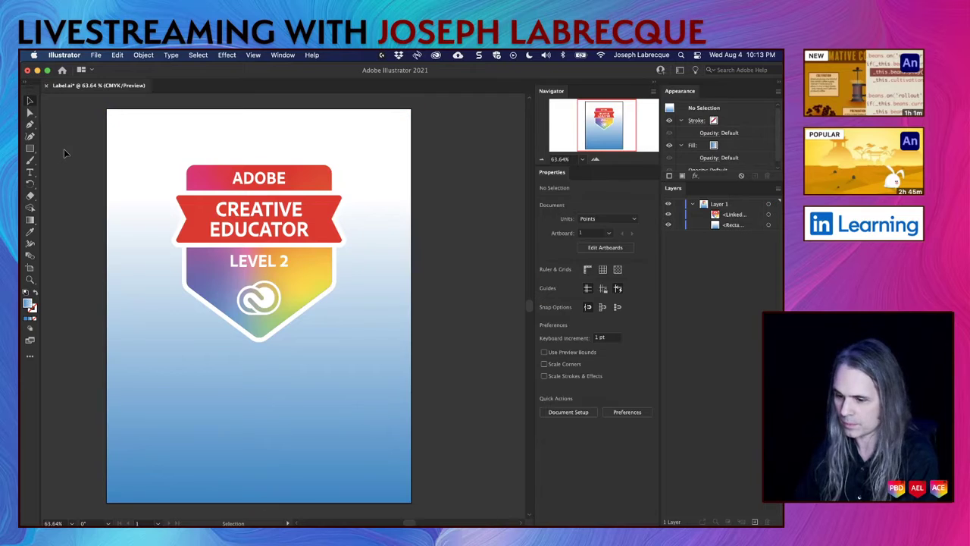
key("super+s")
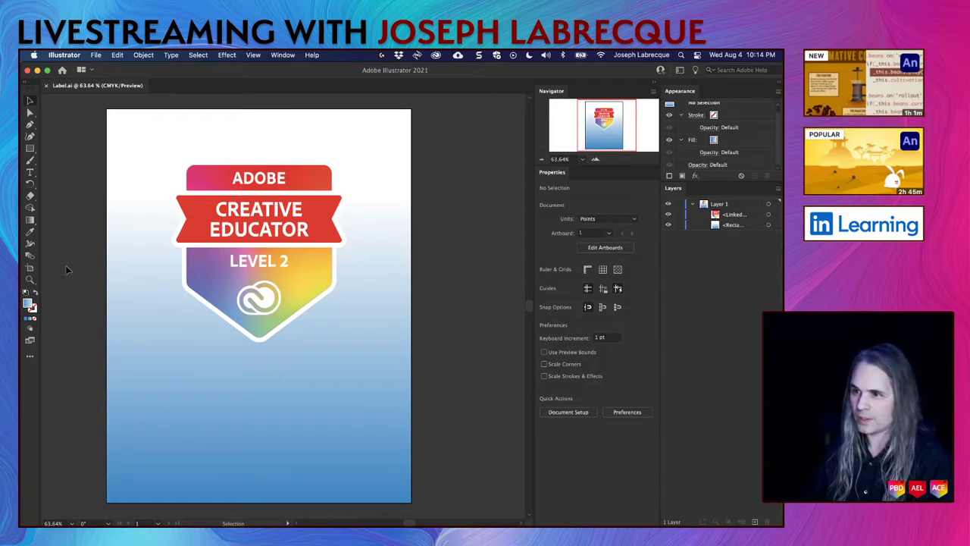
Lock the badge and the rectangle, and add an area text frame about 454 × 136 pt below the badge reading JUICE
left_click(29, 173)
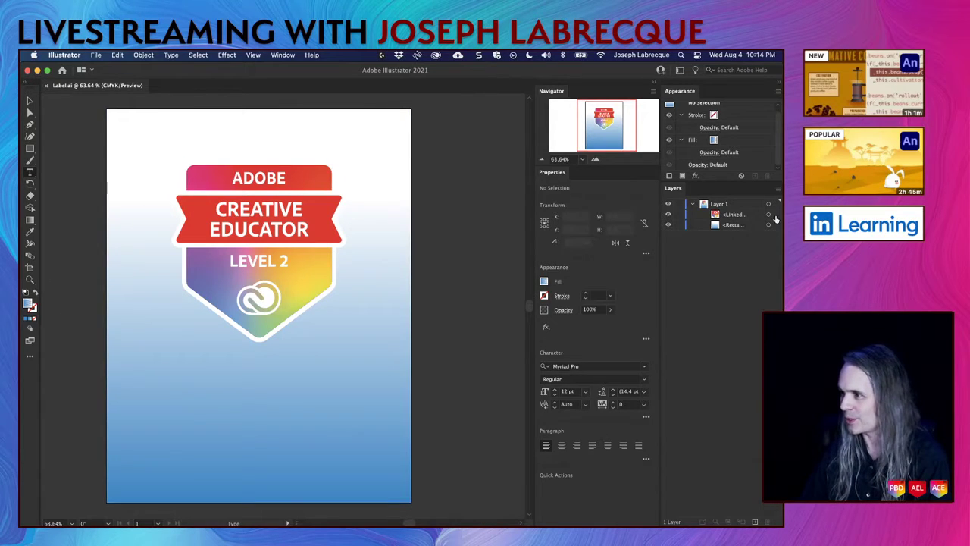
left_click(679, 216)
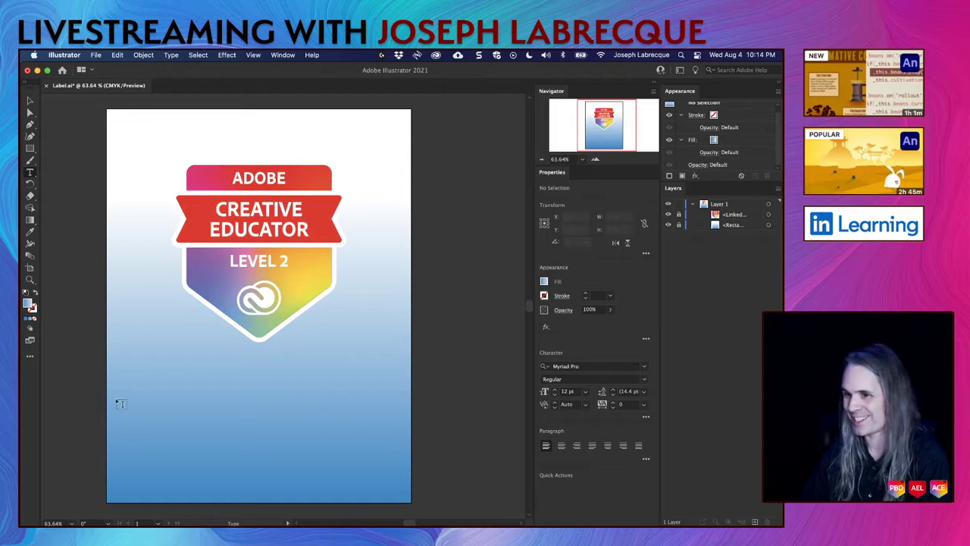
left_click(31, 171)
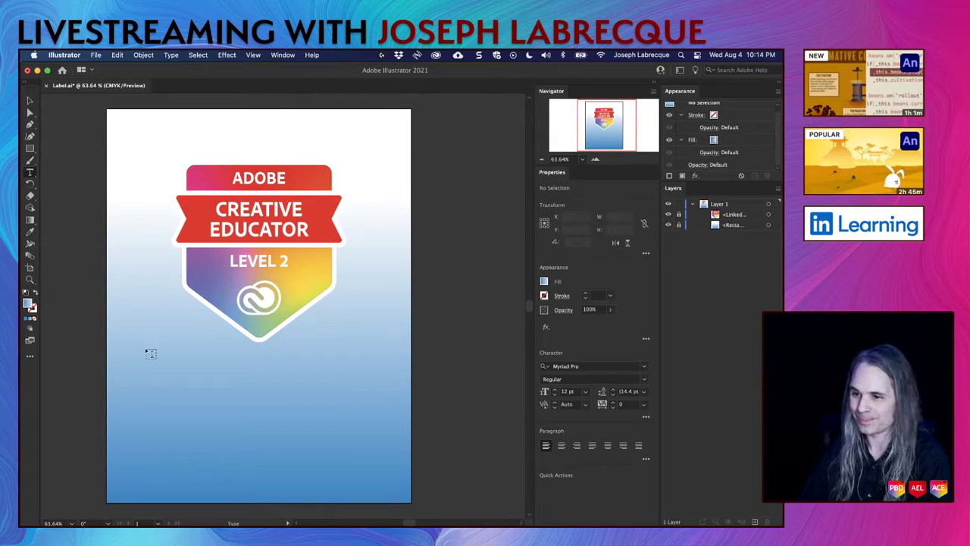
left_click_drag(150, 385, 375, 449)
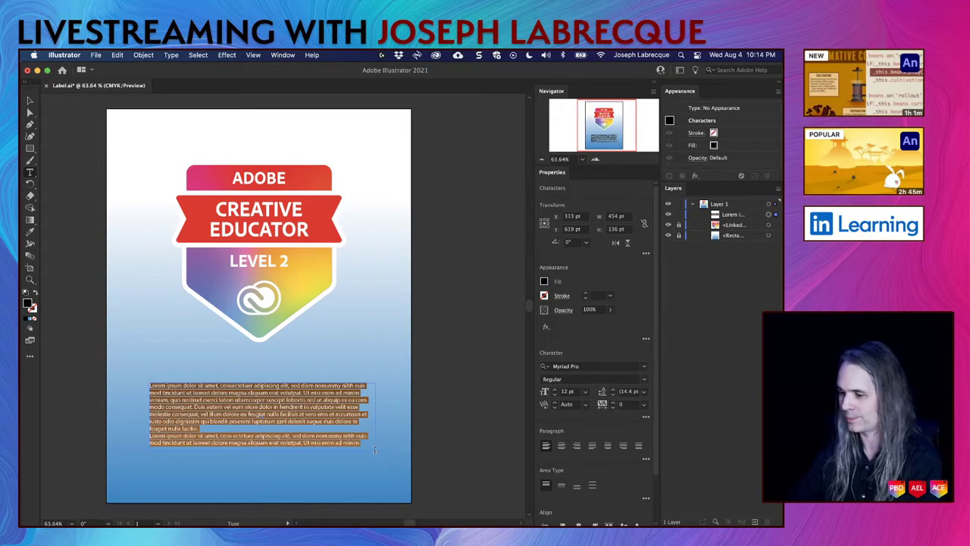
key("BackSpace")
type("JUICE")
Set the font of the JUICE text to EthnocentricRg-Regular, chosen from the activated Adobe Fonts
key("super+a")
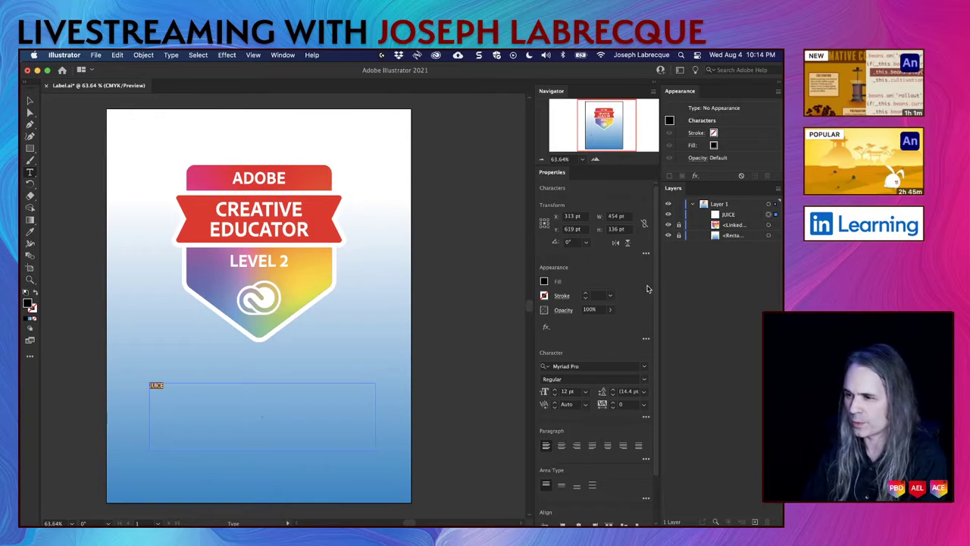
left_click(644, 367)
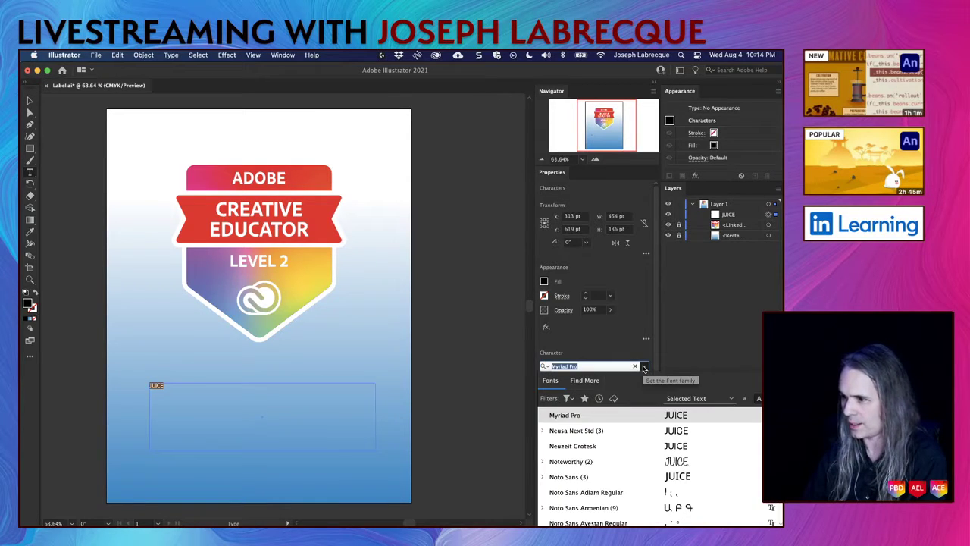
scroll(644, 442, "down", 2)
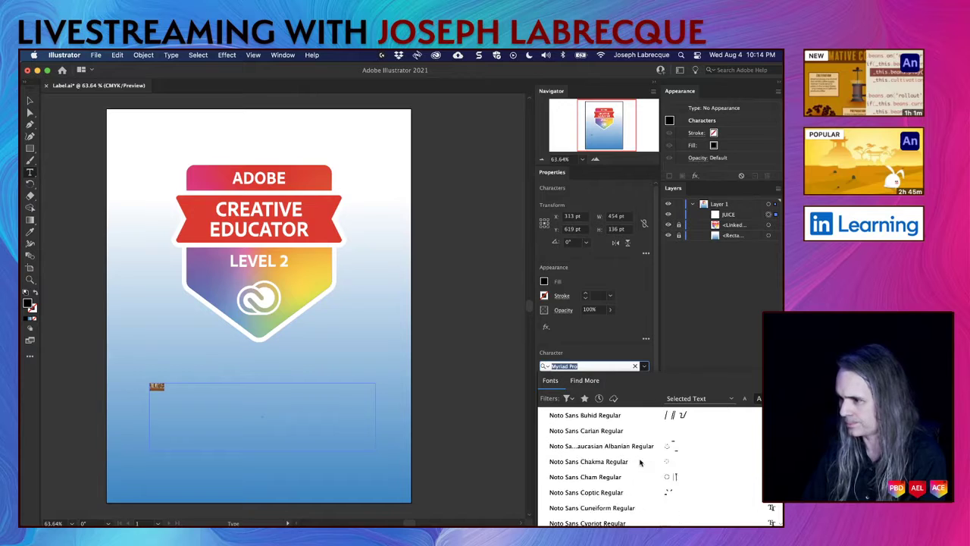
scroll(640, 462, "up", 2)
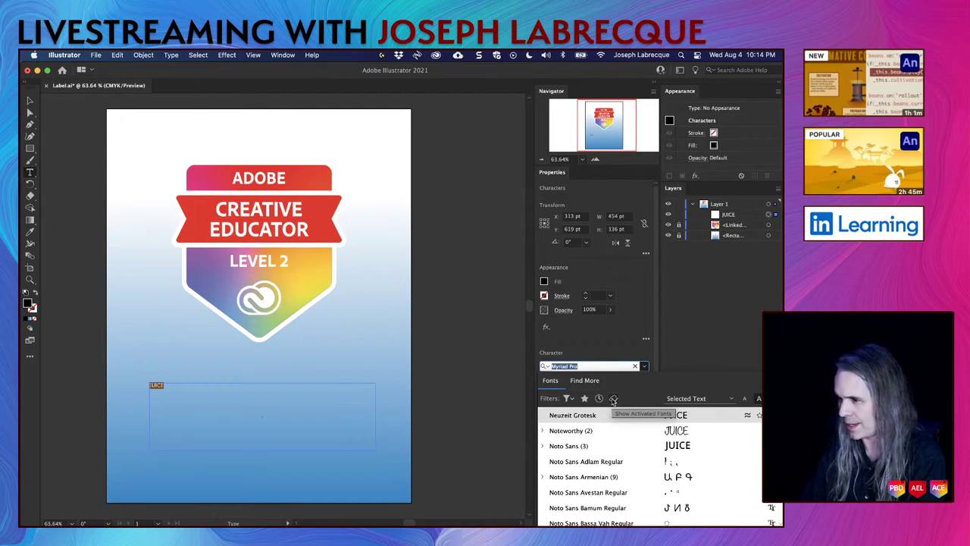
left_click(614, 398)
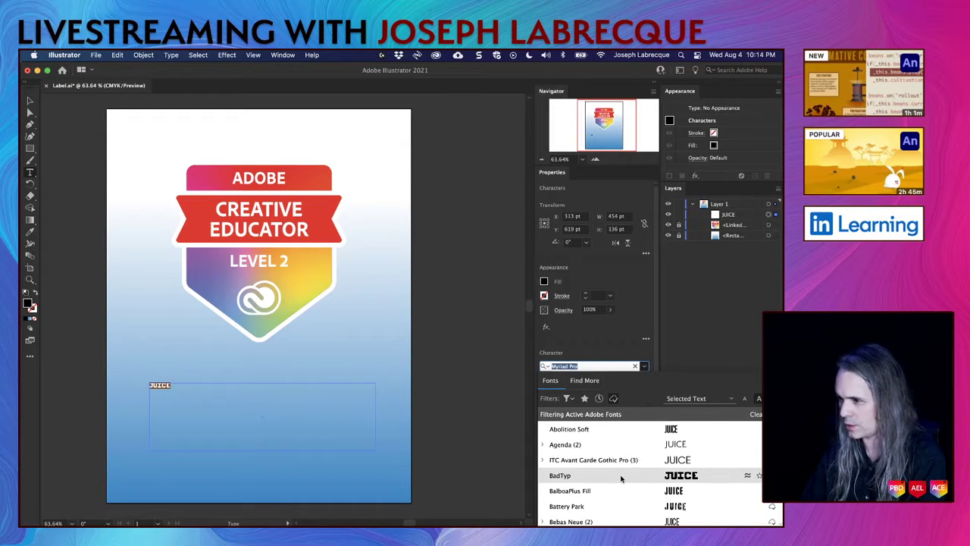
scroll(621, 478, "down", 2)
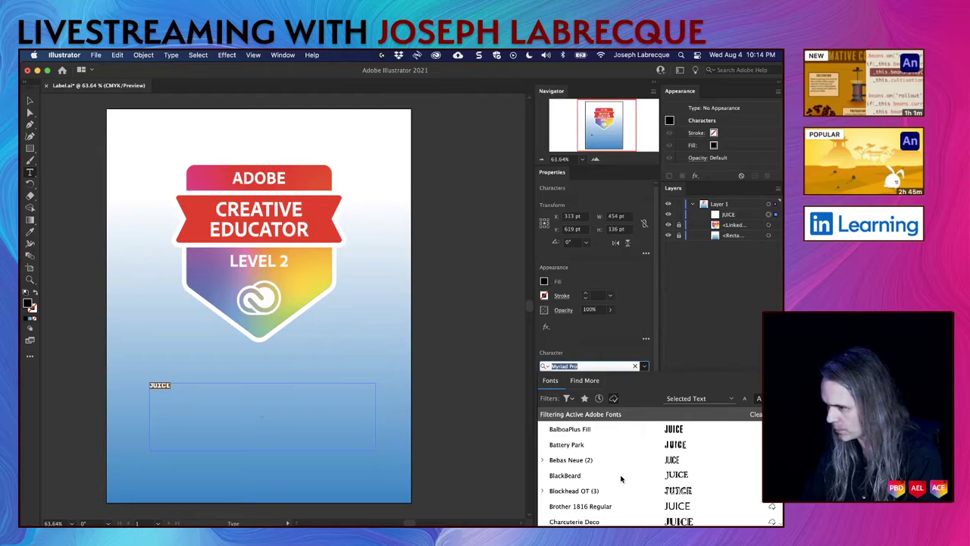
scroll(621, 478, "down", 3)
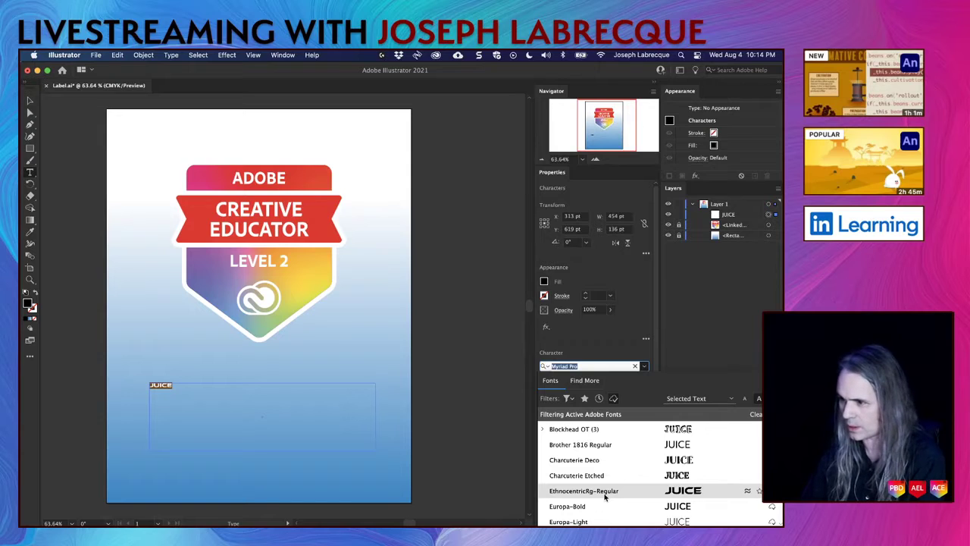
left_click(605, 493)
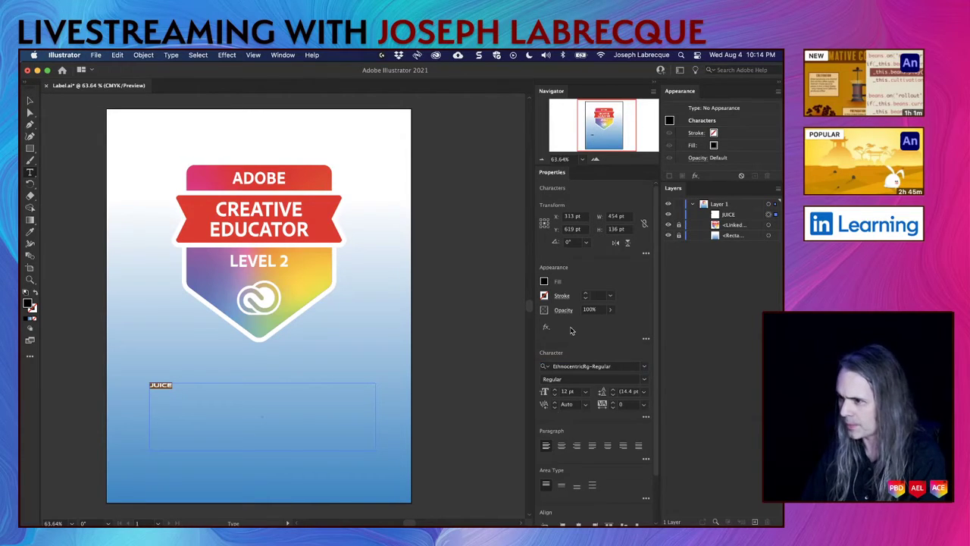
Set the JUICE text's font size to 72 pt and centre it within its text frame
left_click(586, 392)
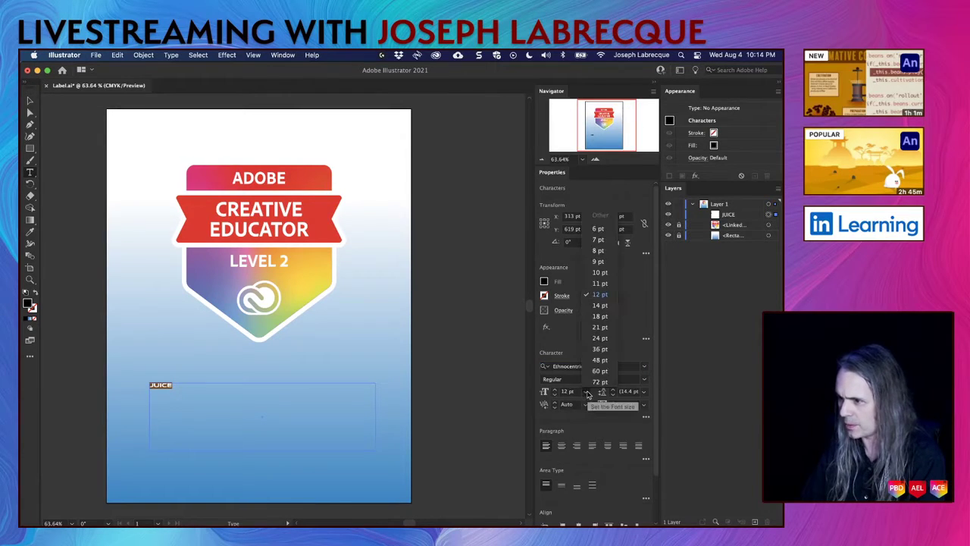
left_click(598, 383)
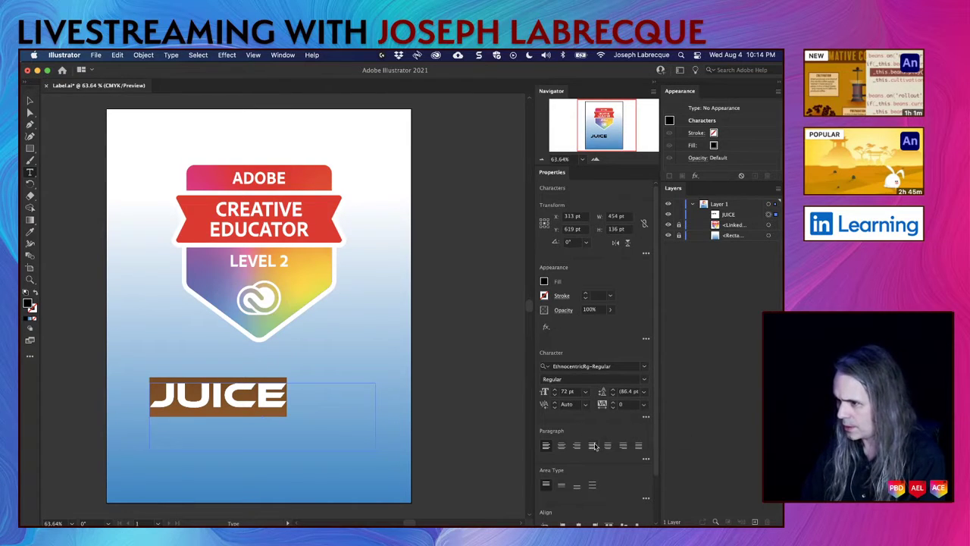
left_click(567, 449)
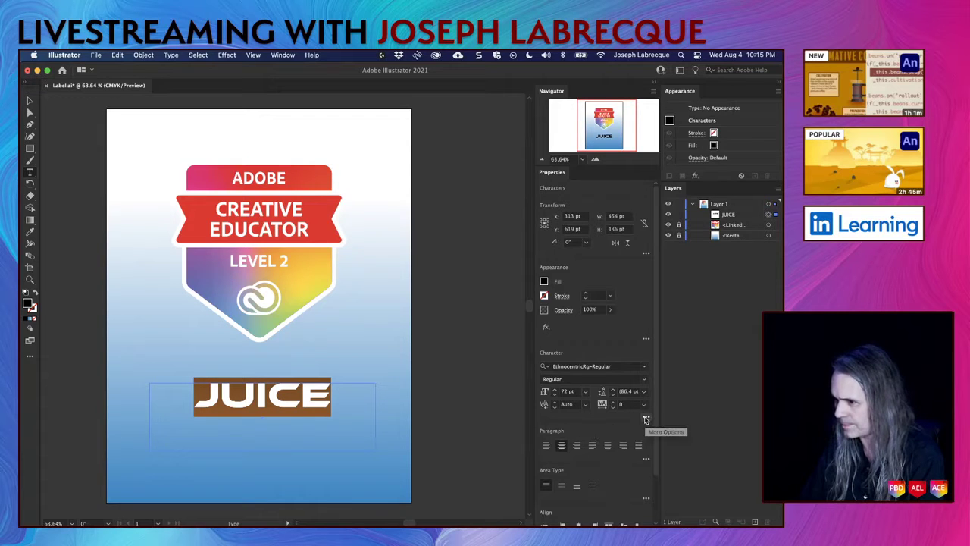
Set the kerning of the JUICE text to Optical
left_click(555, 404)
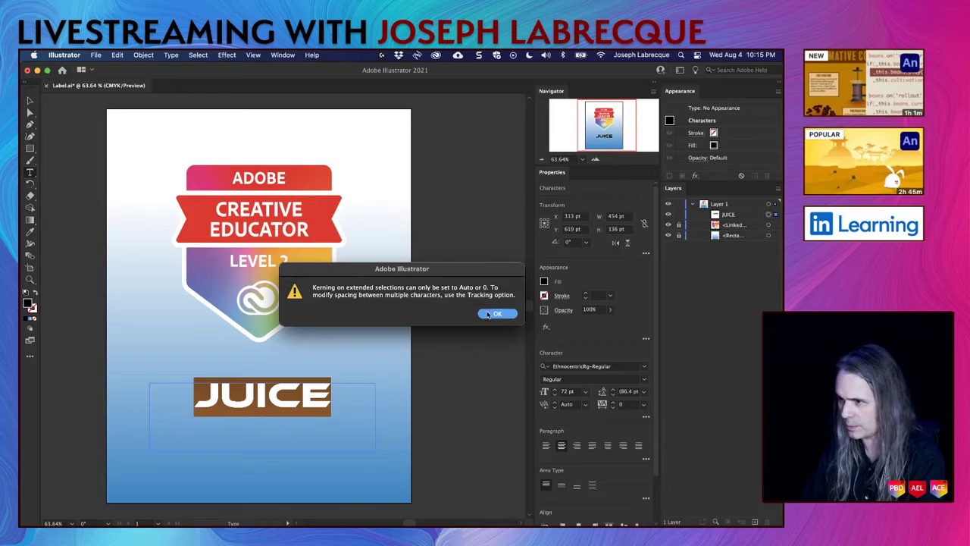
key("Return")
left_click(585, 404)
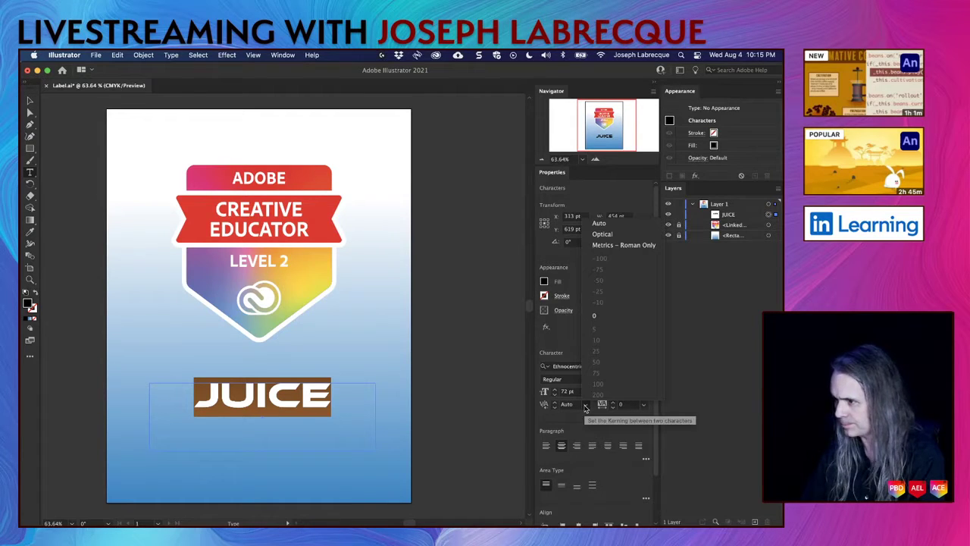
left_click(602, 233)
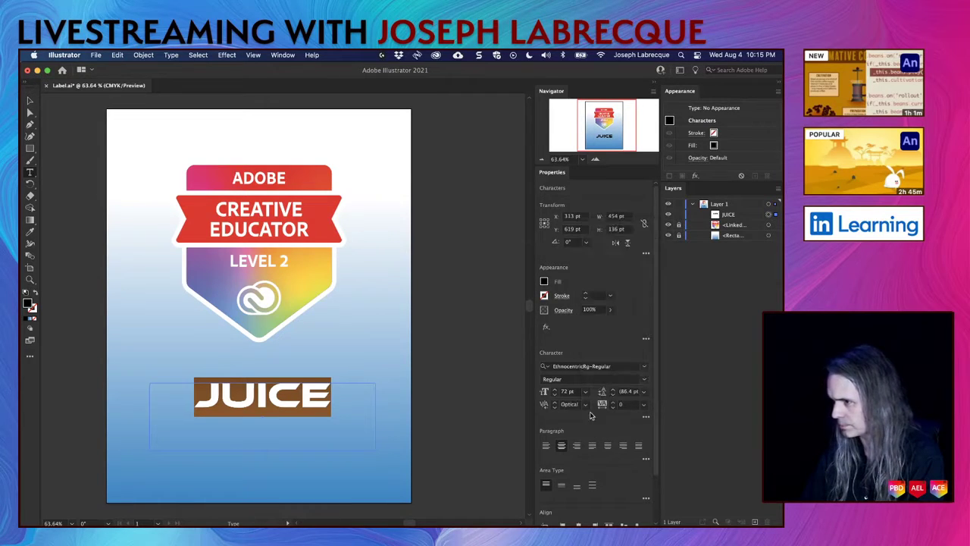
left_click(554, 404)
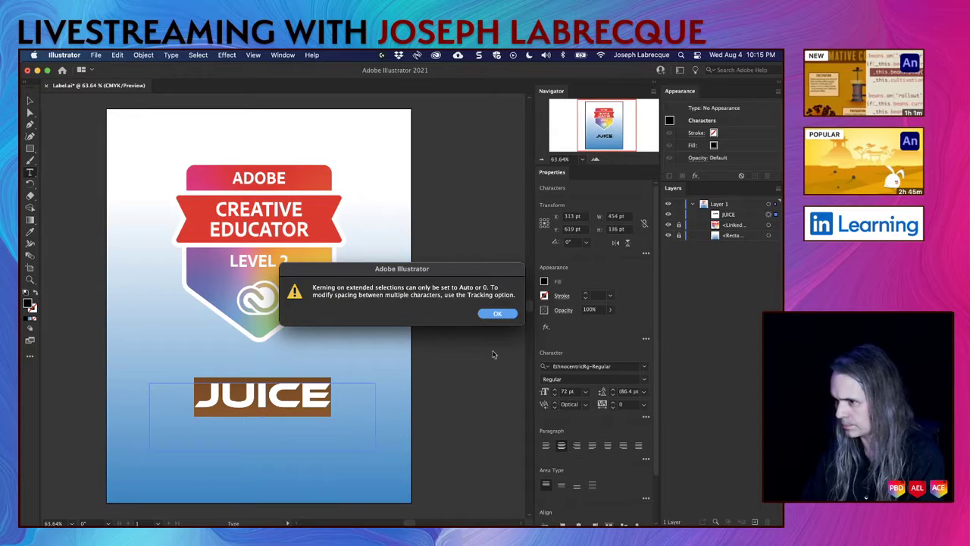
left_click(497, 314)
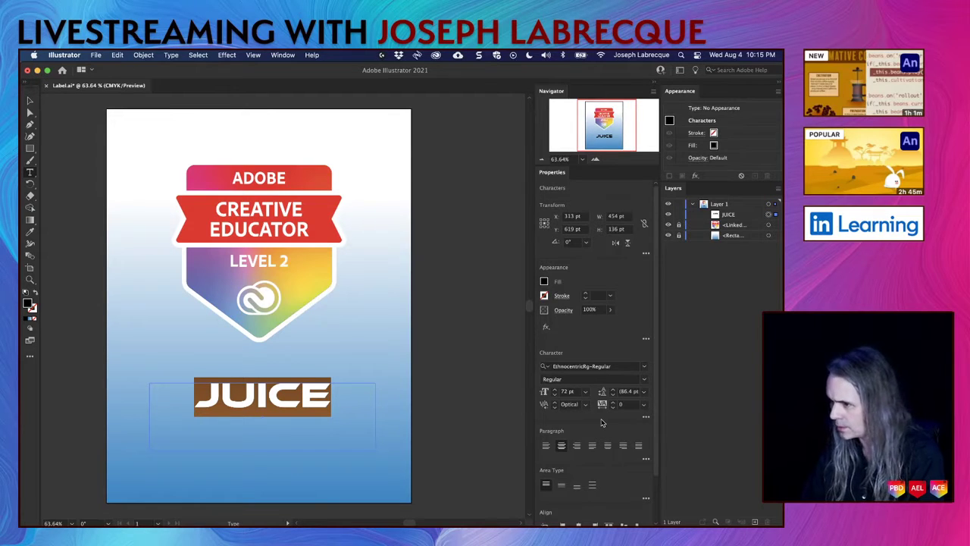
Widen the letter spacing of JUICE by raising its tracking to 189
left_click(614, 403)
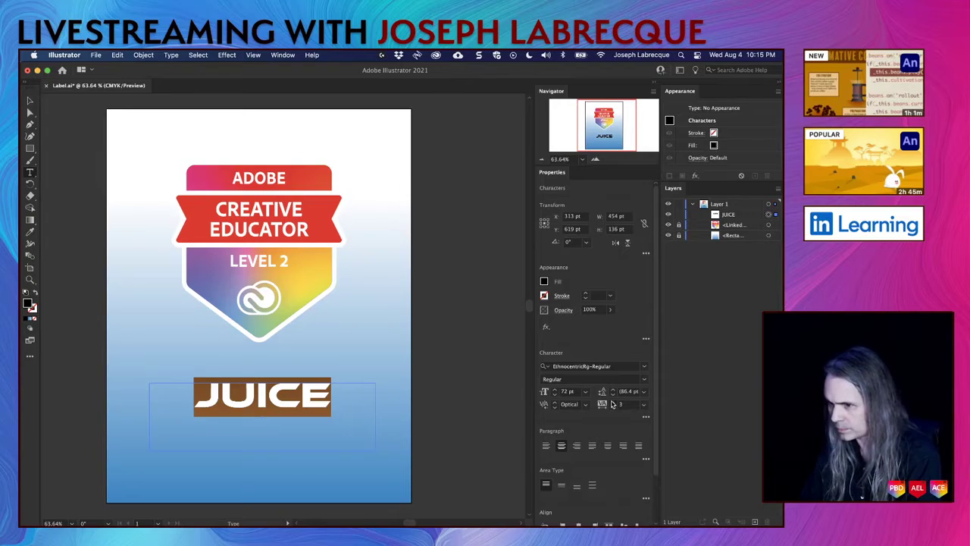
left_click(615, 404)
left_click(615, 404)
left_click(615, 404)
left_click(615, 404)
left_click(615, 404)
left_click(614, 404)
left_click(615, 404)
left_click(615, 404)
left_click(615, 404)
left_click(614, 405)
left_click(615, 404)
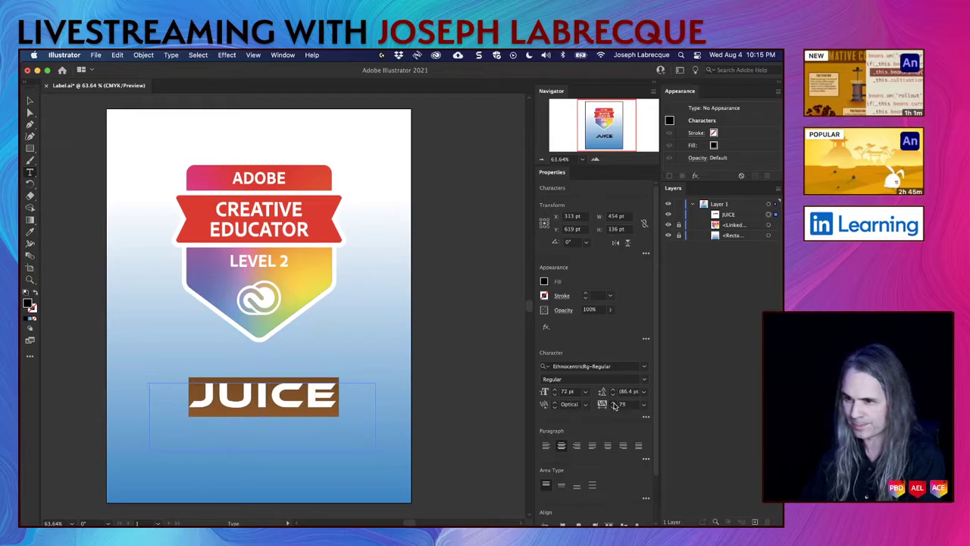
left_click(615, 404)
left_click(615, 404)
left_click(615, 404)
left_click(615, 404)
left_click(615, 404)
left_click(615, 404)
left_click(615, 404)
left_click(615, 404)
left_click(615, 404)
left_click(615, 404)
left_click(615, 404)
left_click(615, 404)
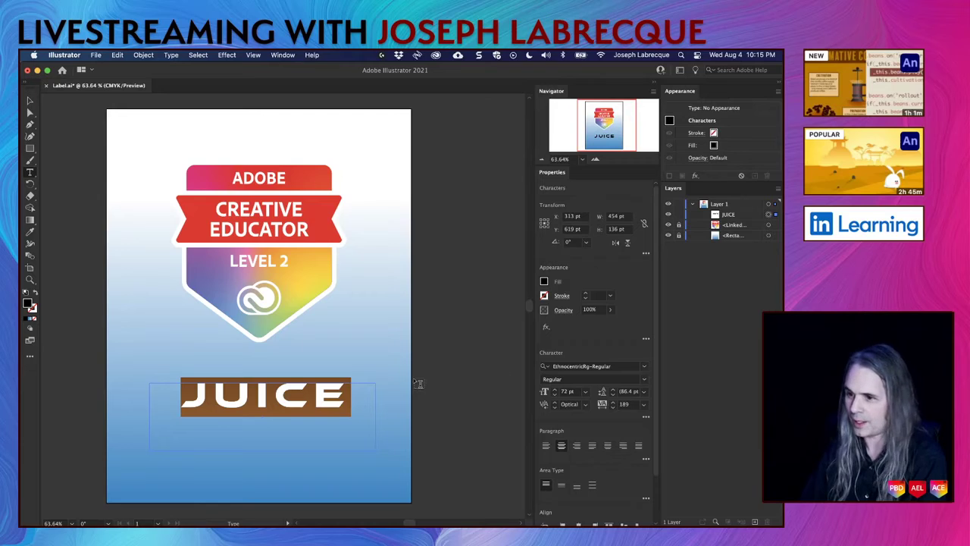
Leave text editing, deselect the JUICE frame and save the label file
left_click(30, 100)
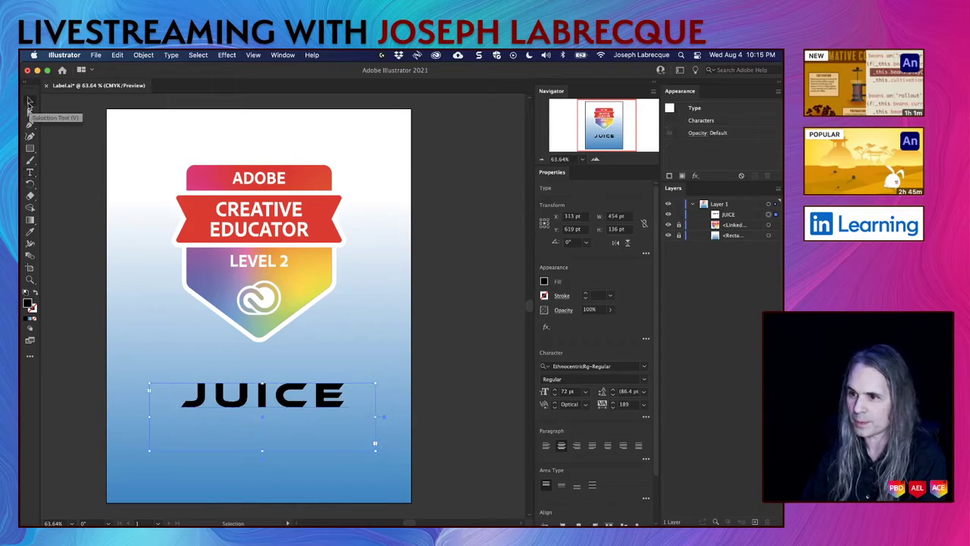
left_click(74, 348)
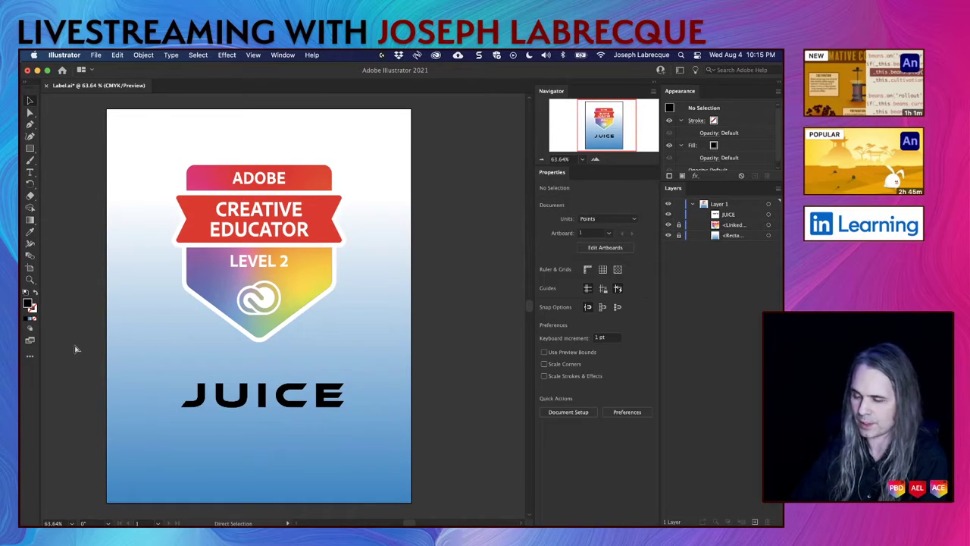
key("super+s")
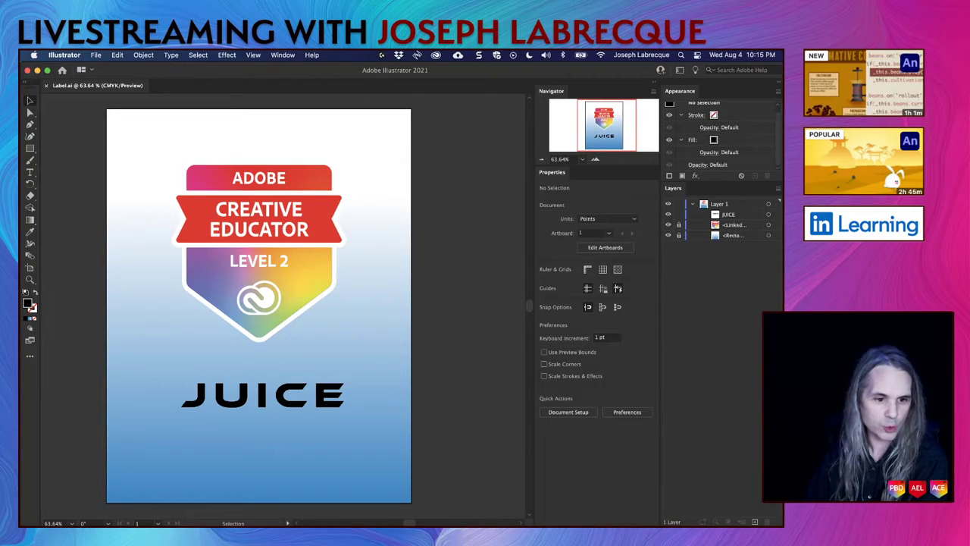
key("super+Tab")
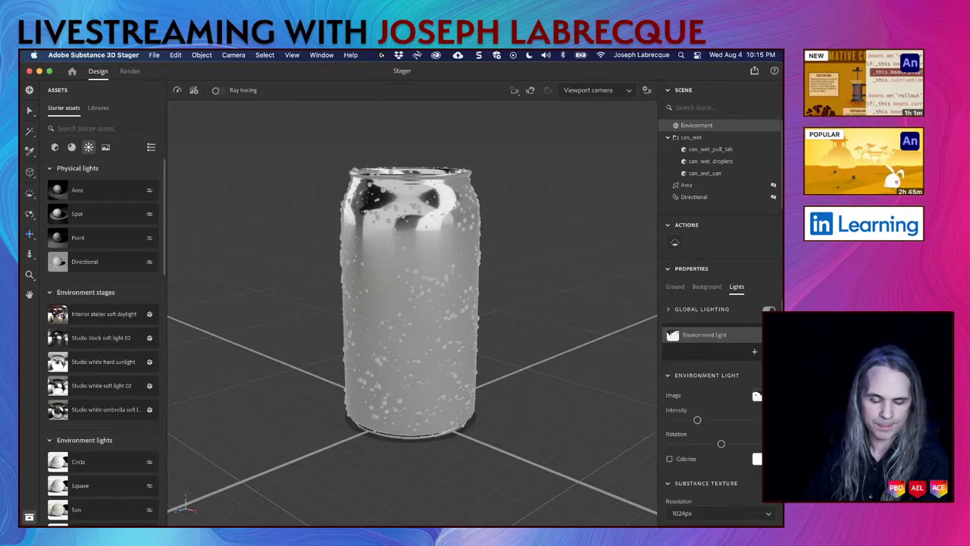
key("super+Tab")
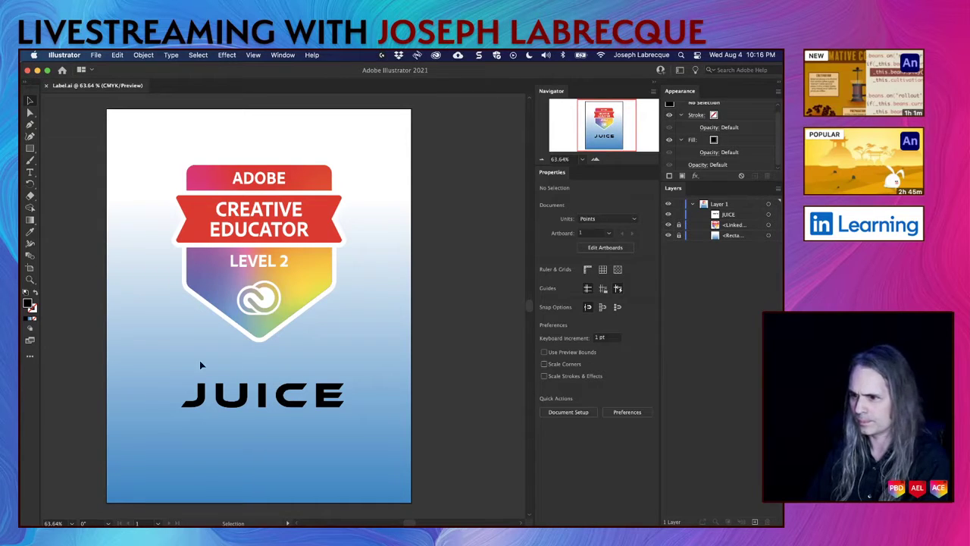
Fill the JUICE text with the dark magenta swatch after trying other colours, deselect it and save the label file
left_click(291, 393)
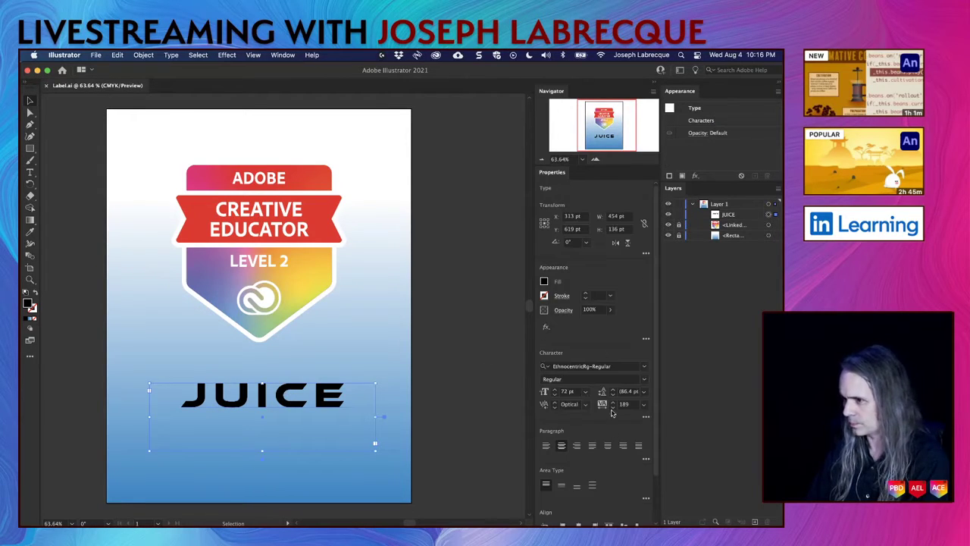
left_click(544, 281)
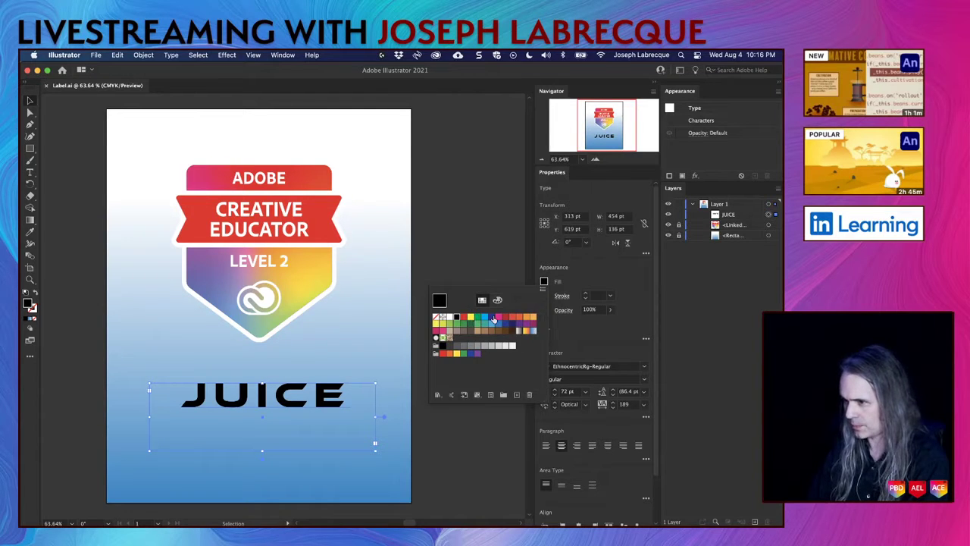
left_click(492, 318)
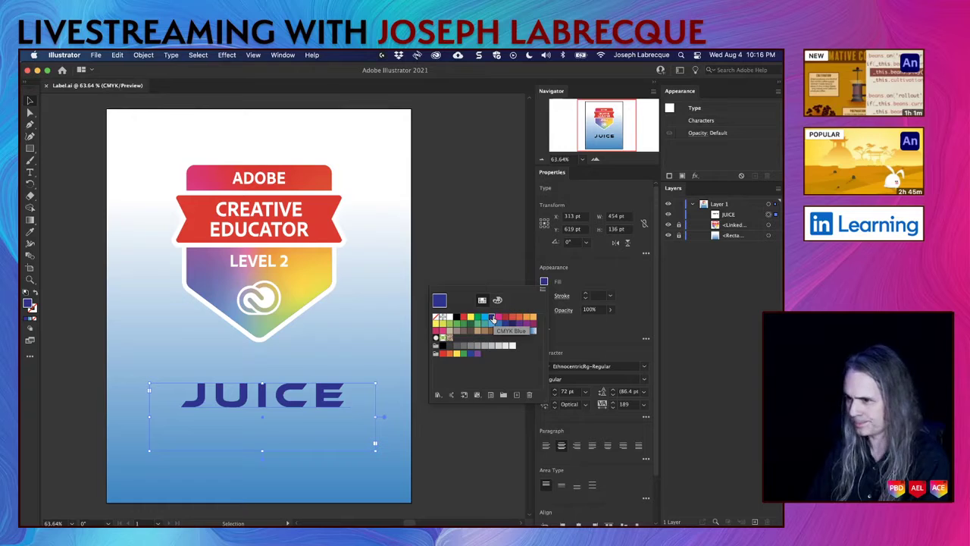
left_click(505, 318)
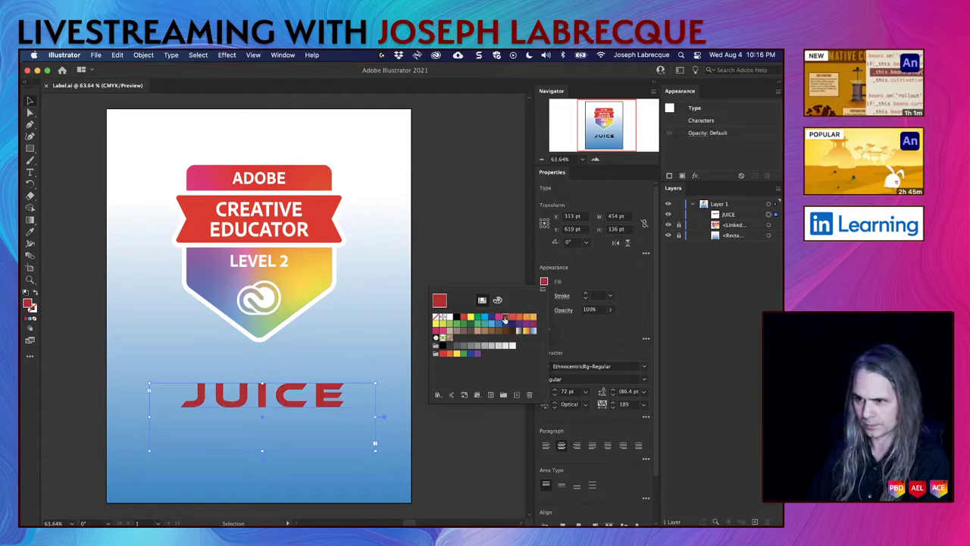
left_click(499, 318)
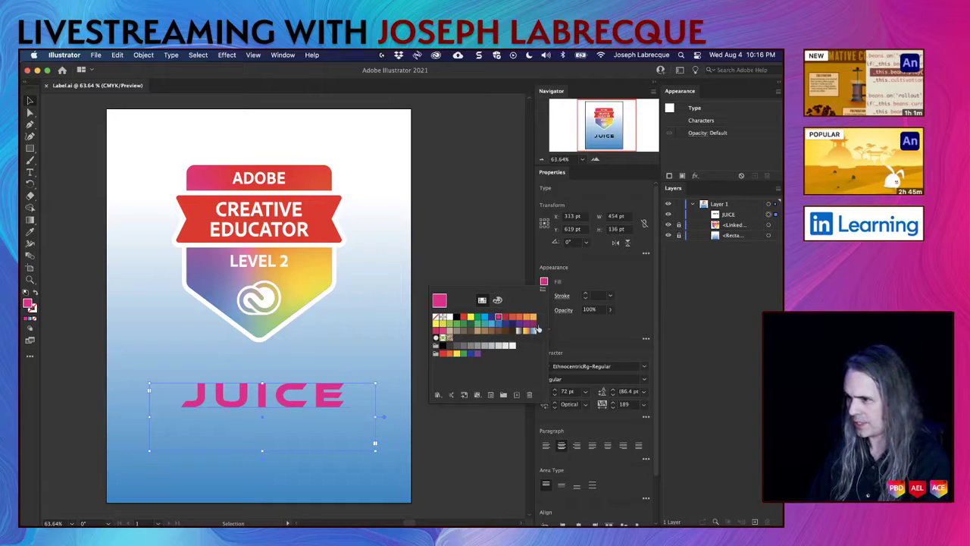
left_click(526, 326)
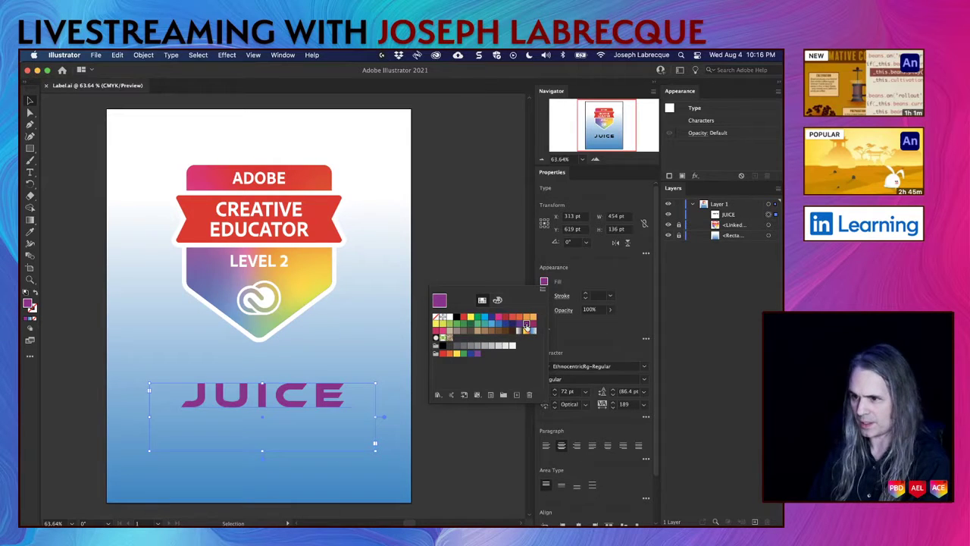
left_click(533, 329)
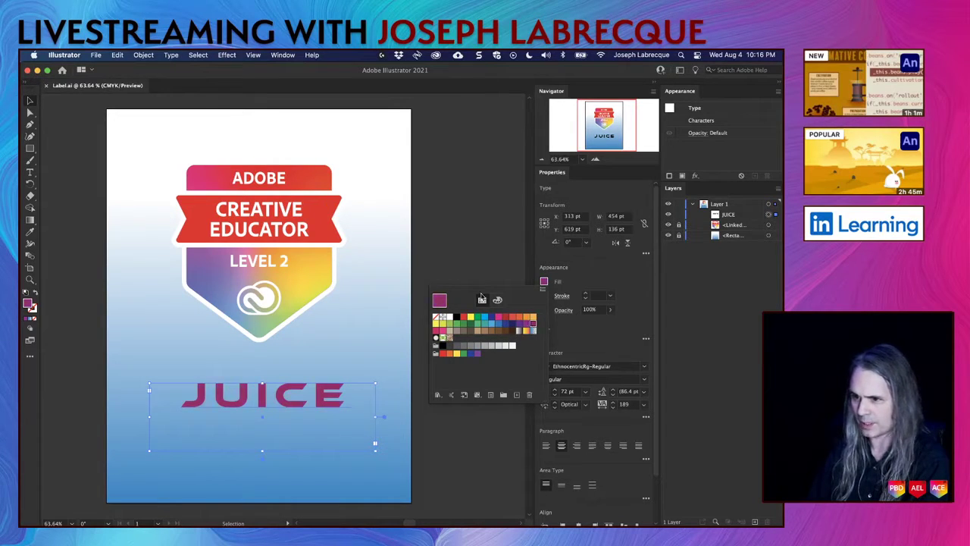
left_click(465, 253)
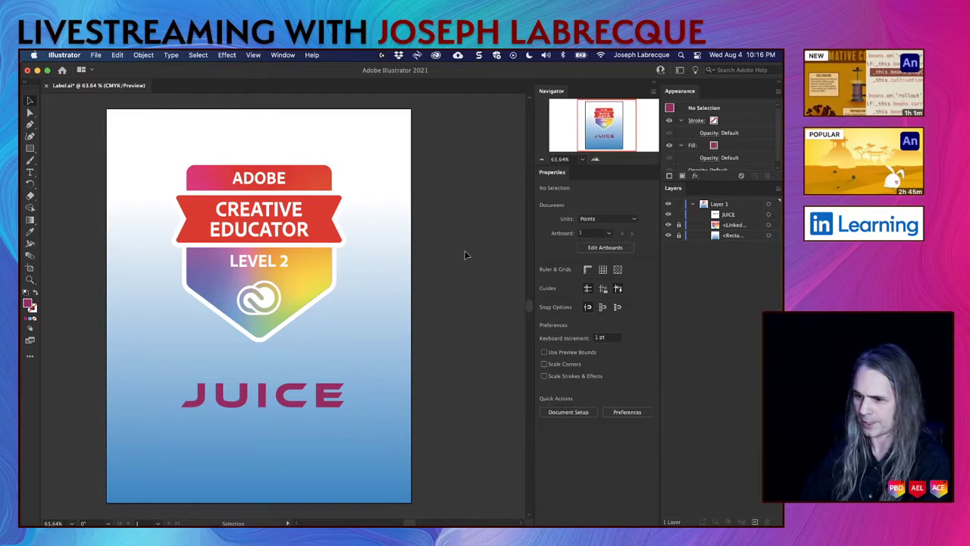
key("super+s")
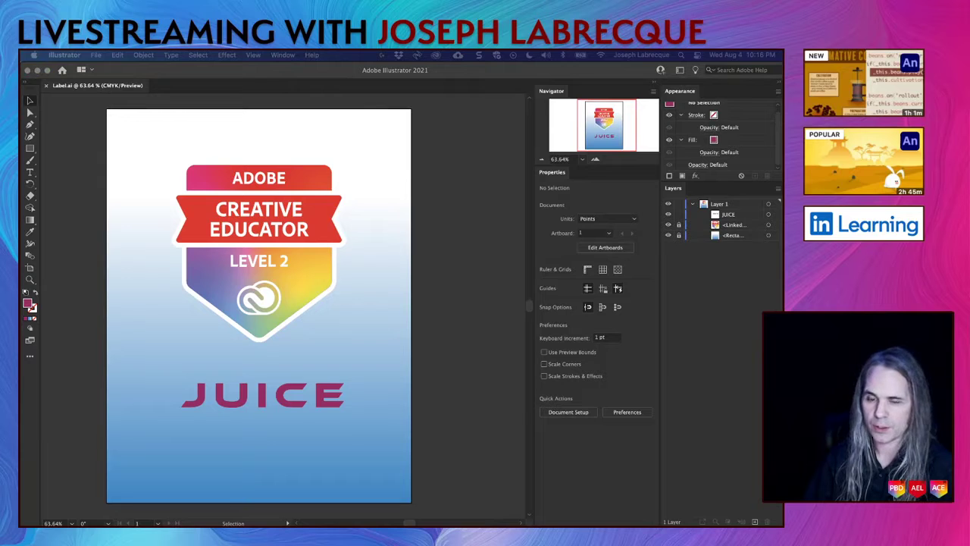
Minimize the Illustrator window and return to the can scene in Substance 3D Stager
left_click(348, 73)
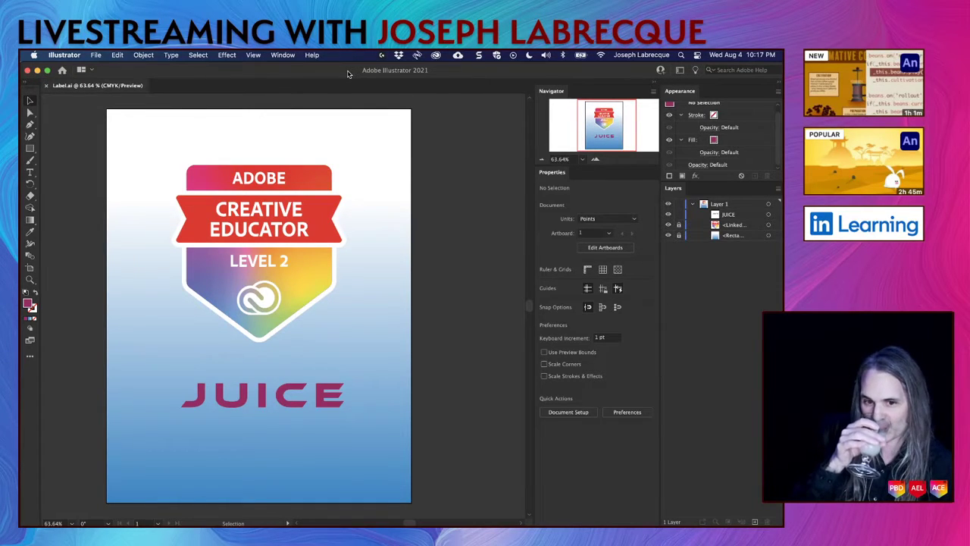
left_click(36, 70)
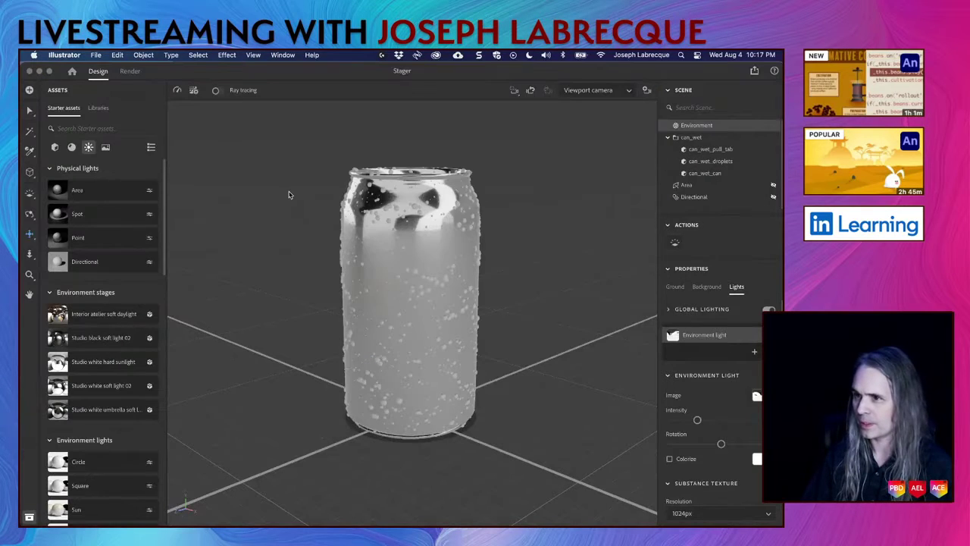
Place Label.ai from the Downloads folder as a graphic on the can_wet_can object
left_click(326, 72)
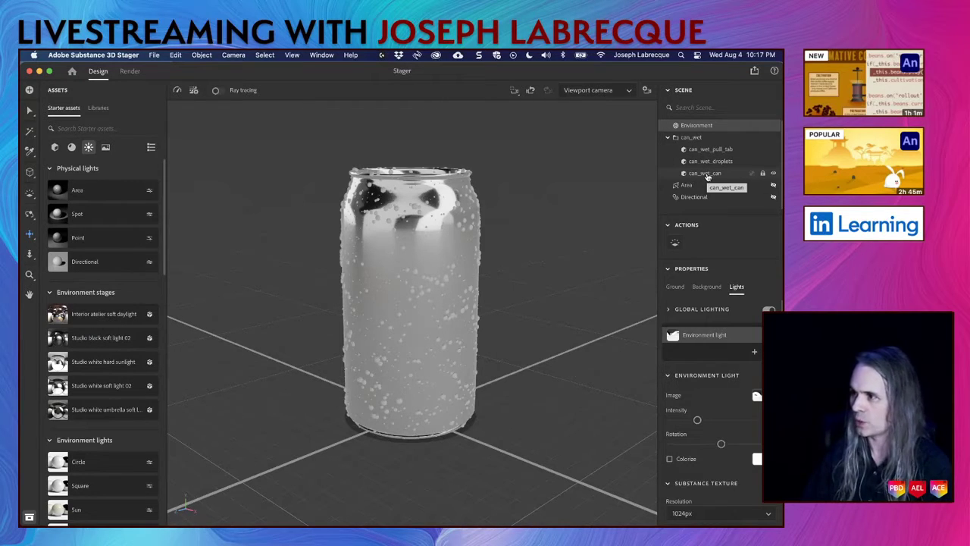
left_click(707, 173)
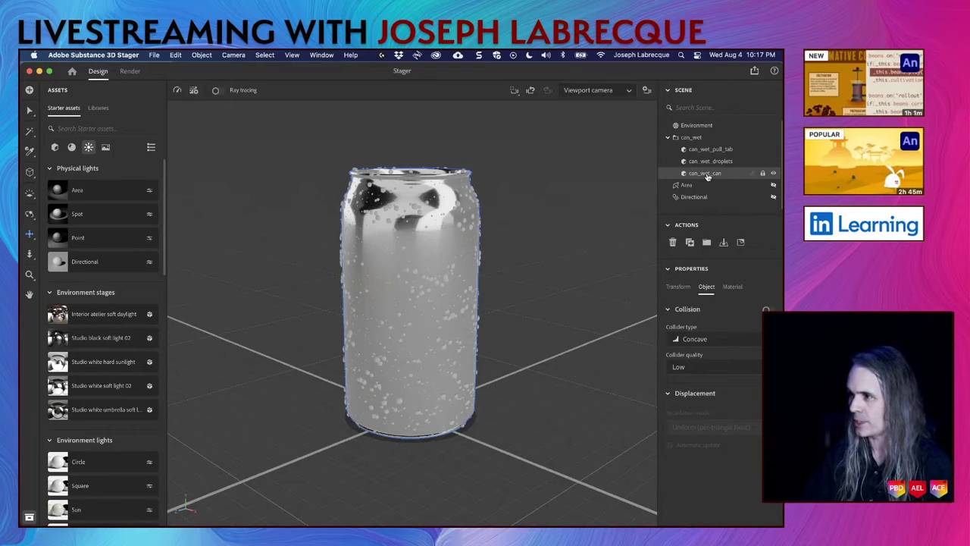
left_click(668, 137)
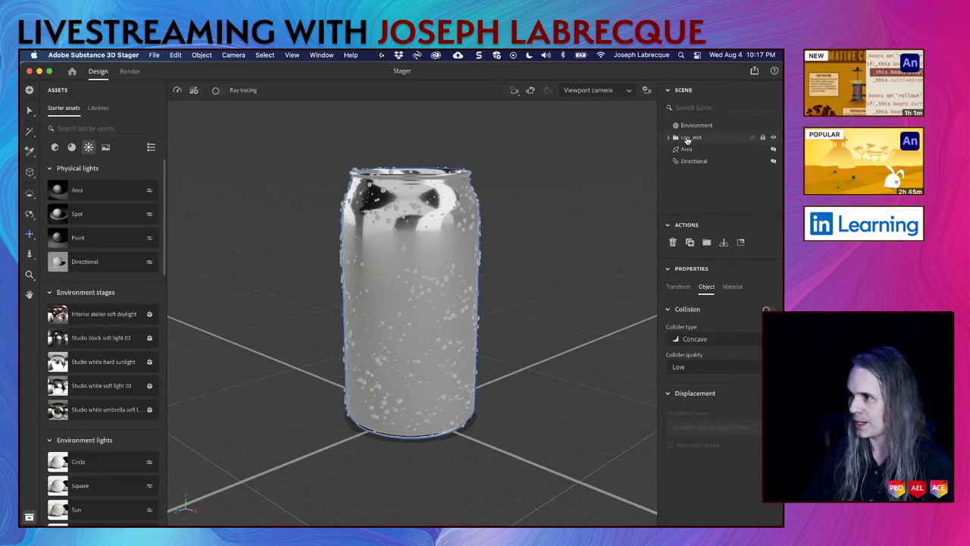
left_click(668, 138)
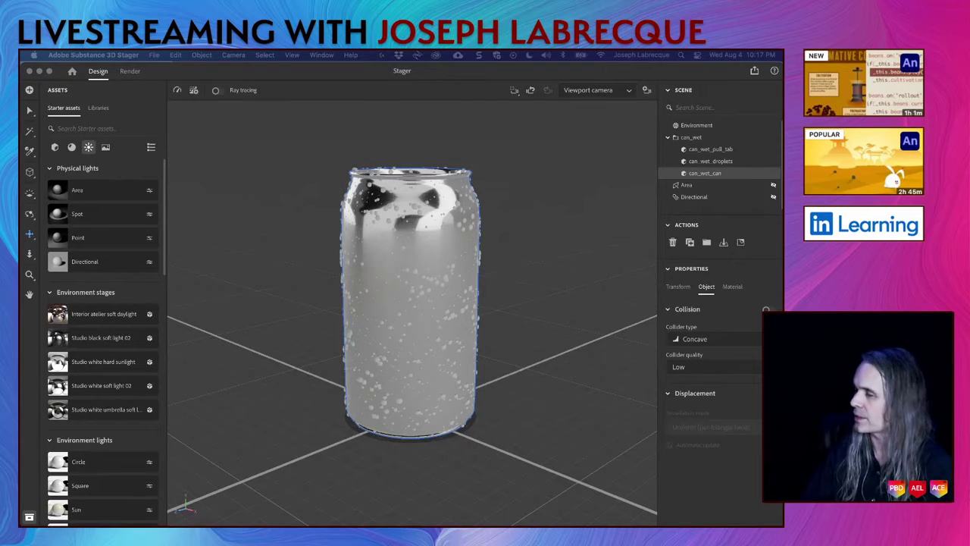
left_click(496, 78)
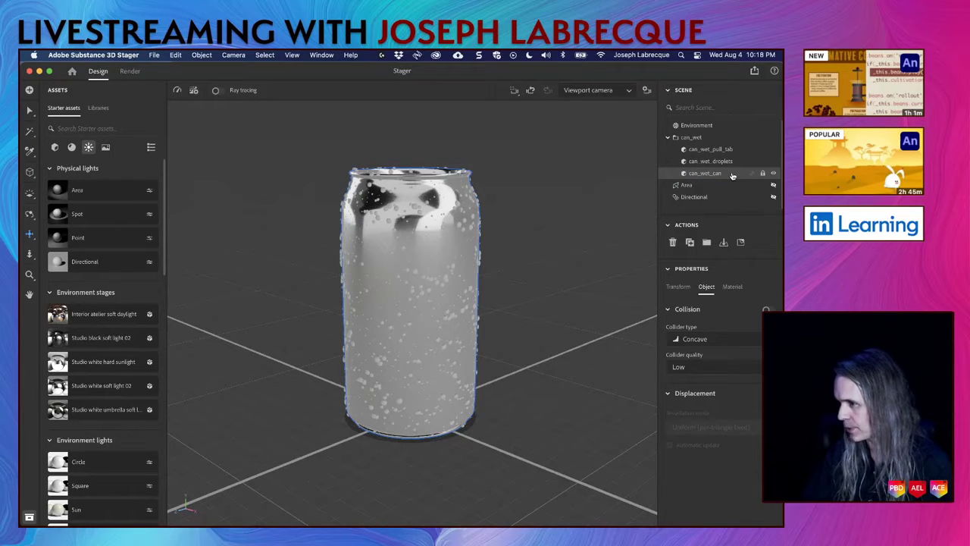
left_click(741, 243)
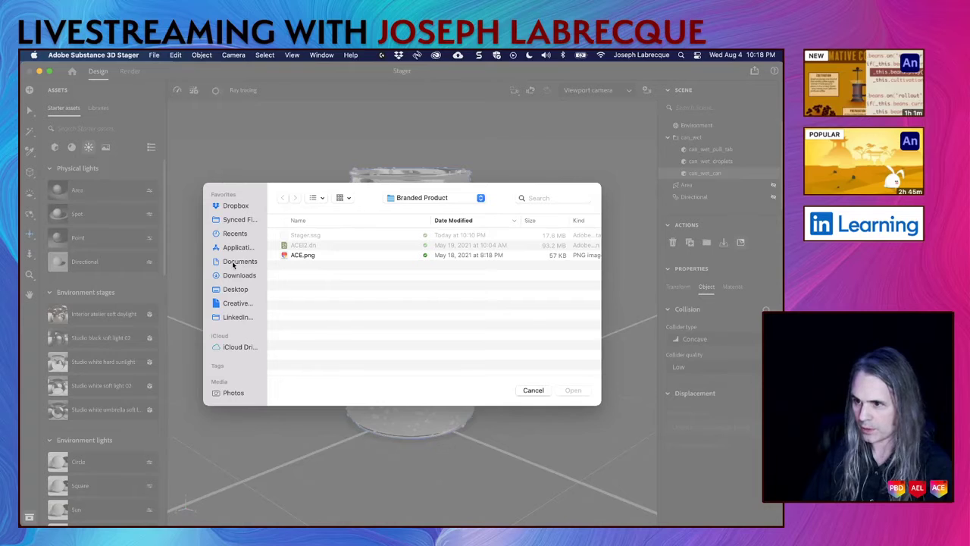
left_click(235, 275)
left_click(319, 236)
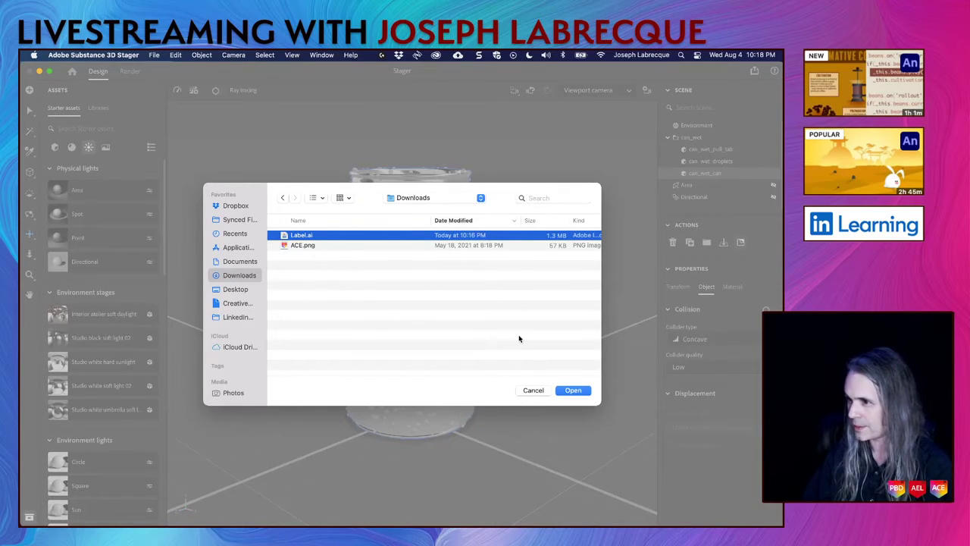
left_click(574, 391)
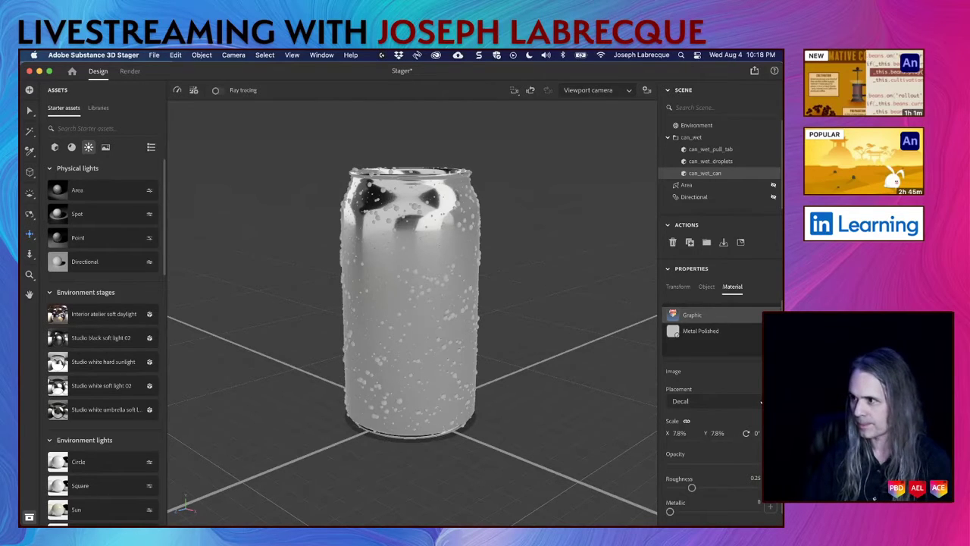
Delete the hidden Area and Directional lights from the scene
left_click(714, 186)
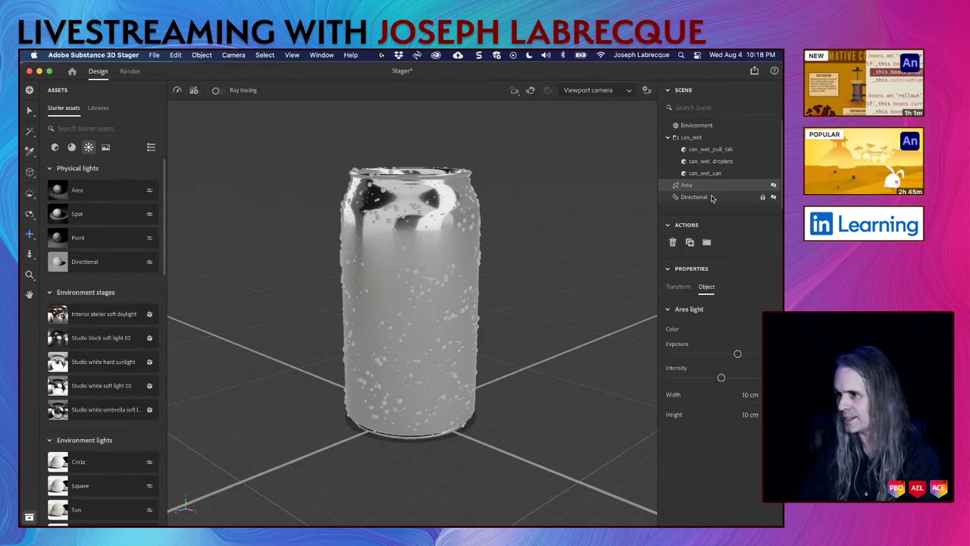
left_click(712, 198, "shift")
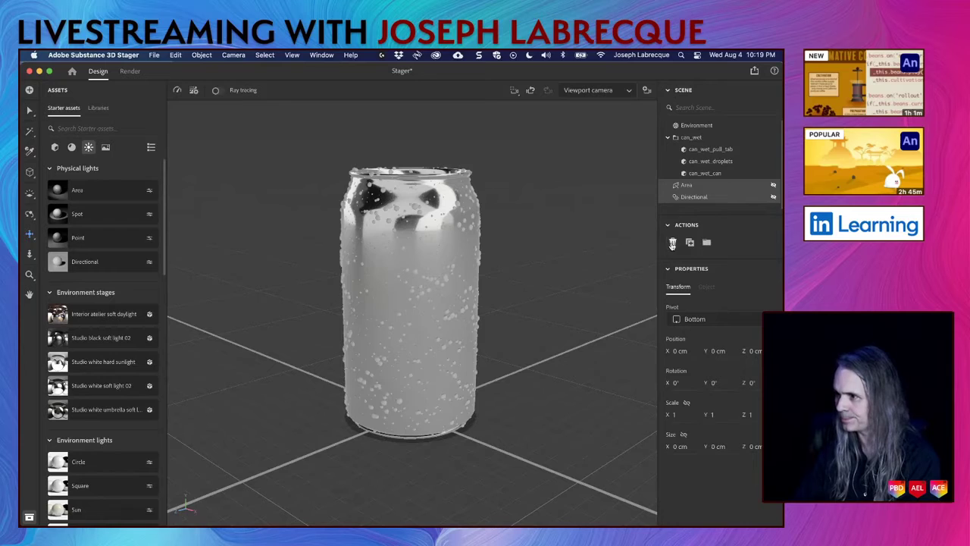
left_click(672, 242)
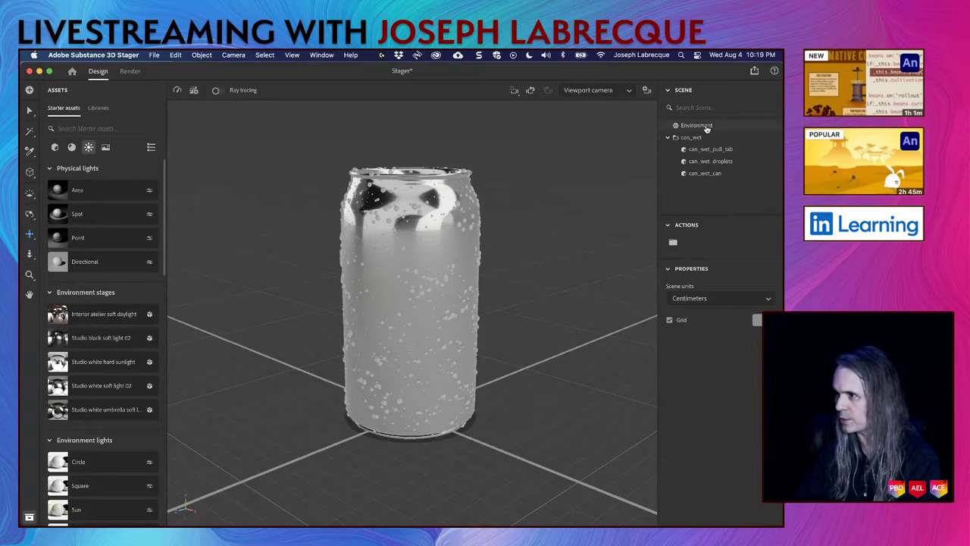
Examine the environment's lighting settings and the image used by its Environment light
left_click(705, 125)
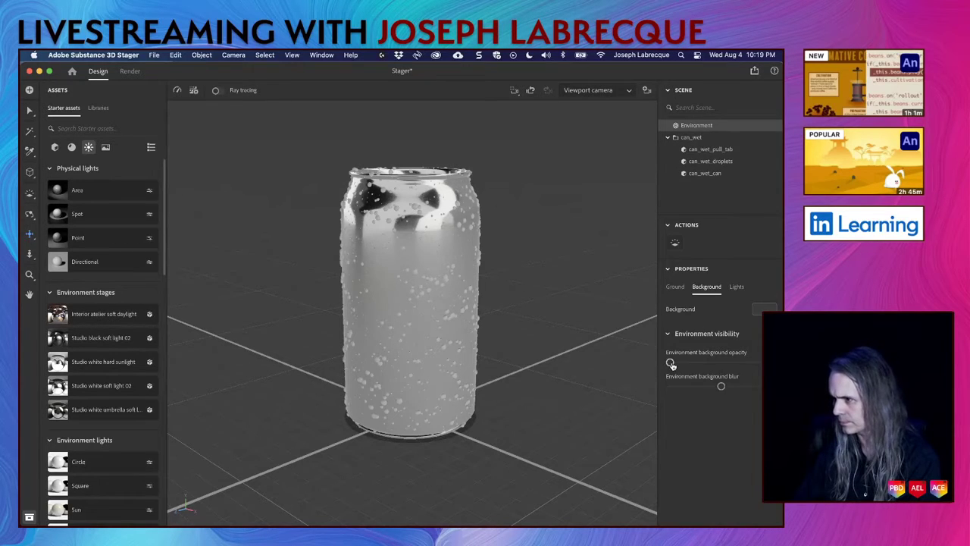
left_click(737, 288)
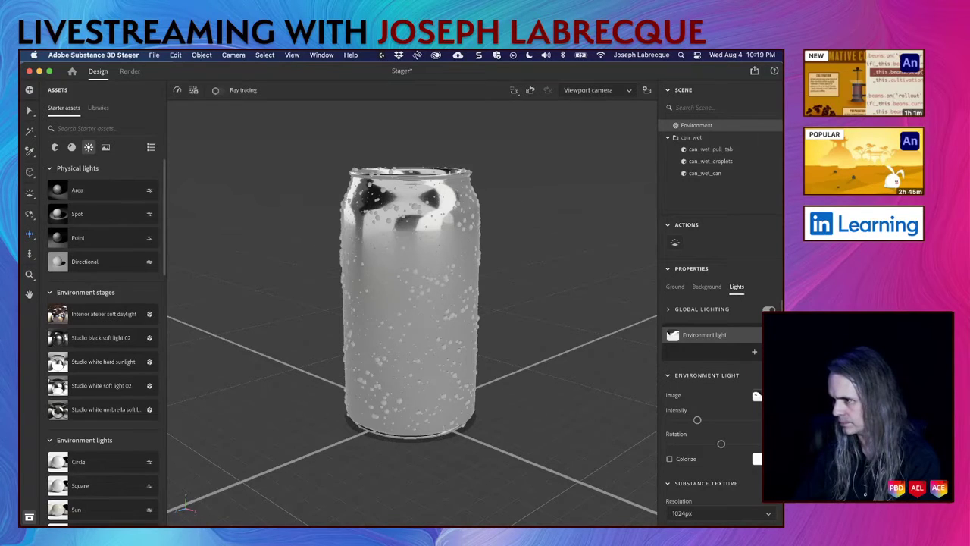
left_click(758, 397)
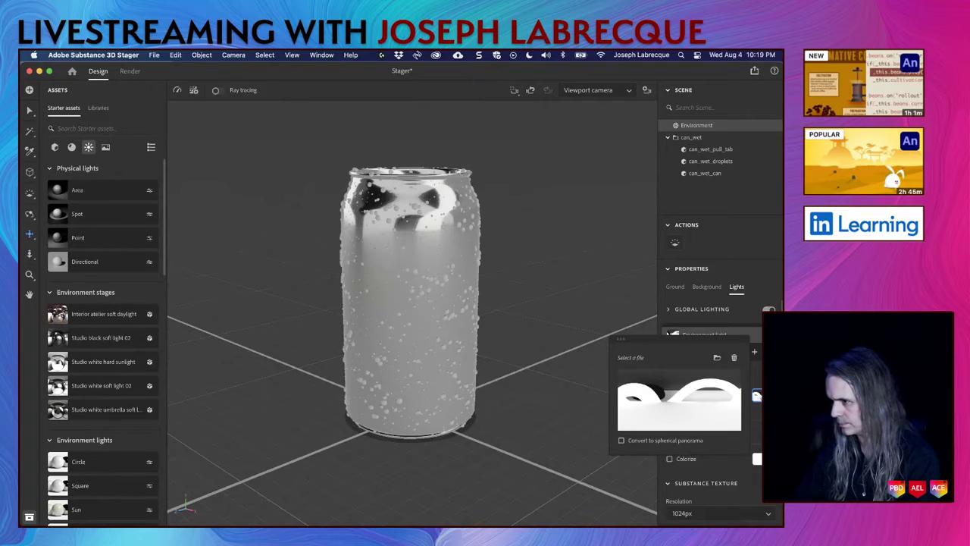
key("Escape")
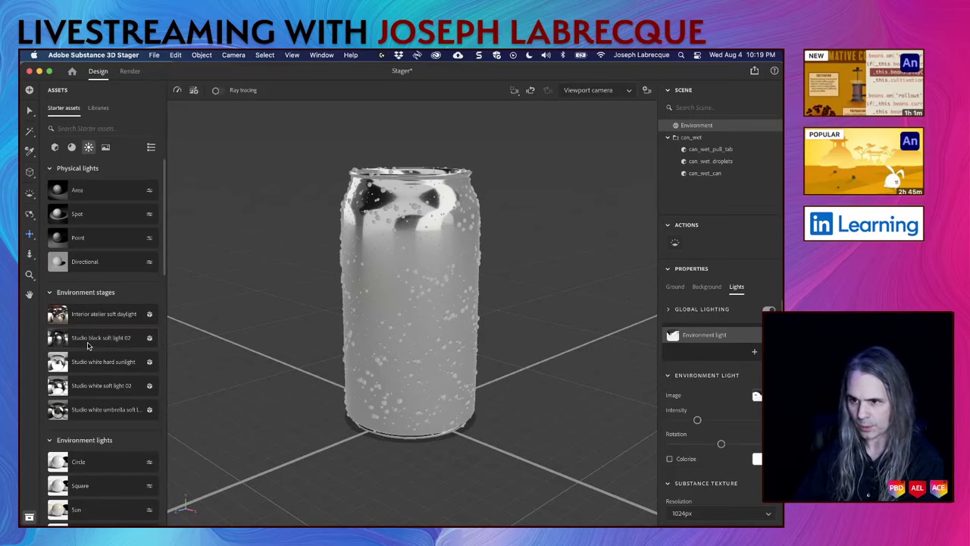
Try the Interior atelier soft daylight environment stage on the can scene
left_click(101, 318)
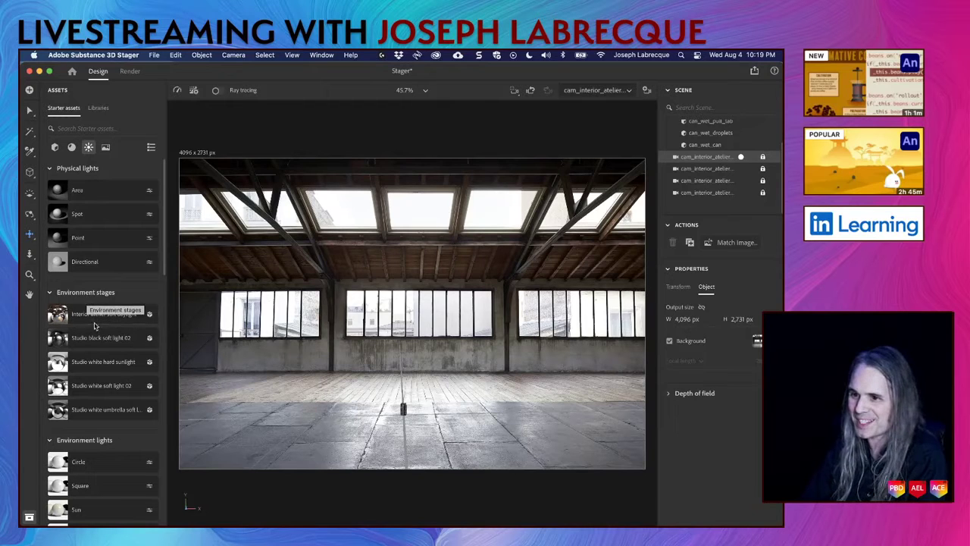
scroll(91, 334, "down", 3)
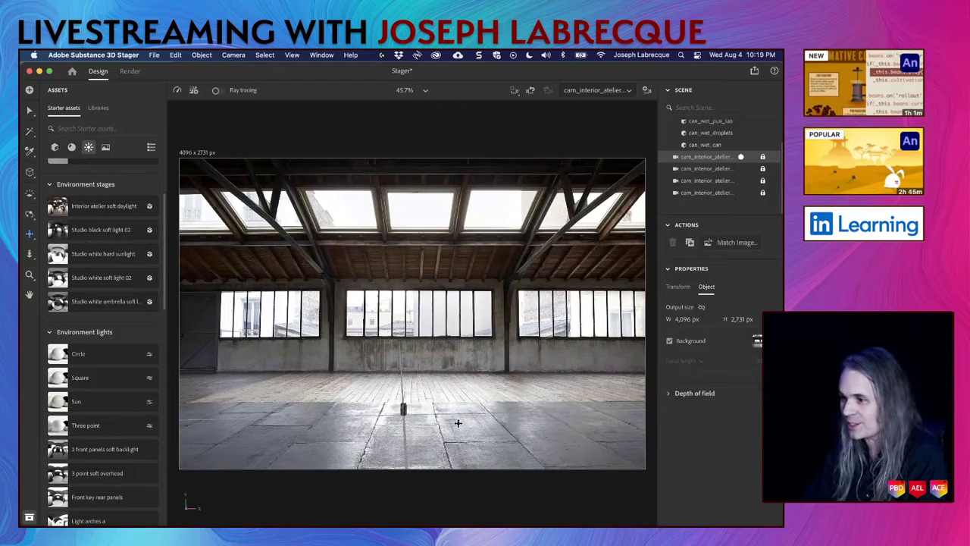
left_click(421, 410)
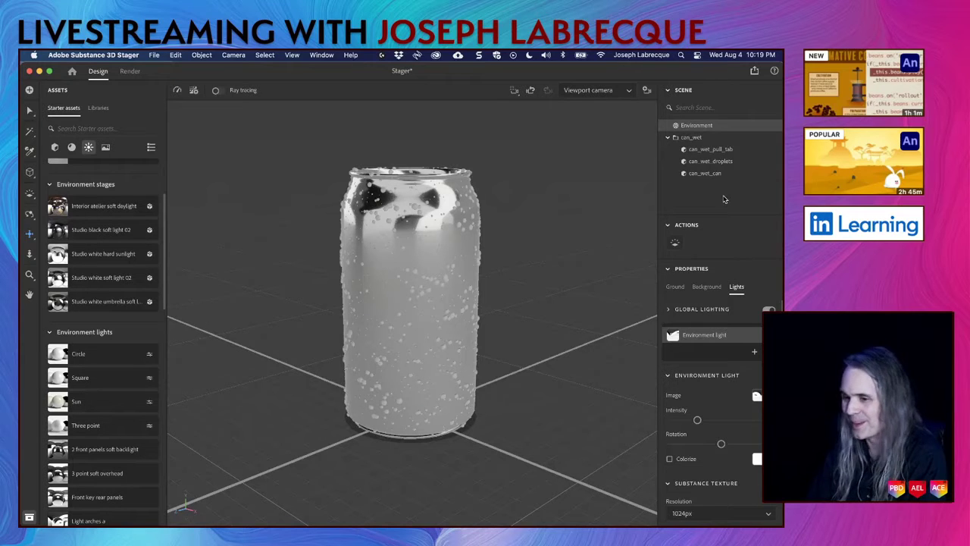
Add the Three point environment lights to the scene
scroll(66, 352, "down", 5)
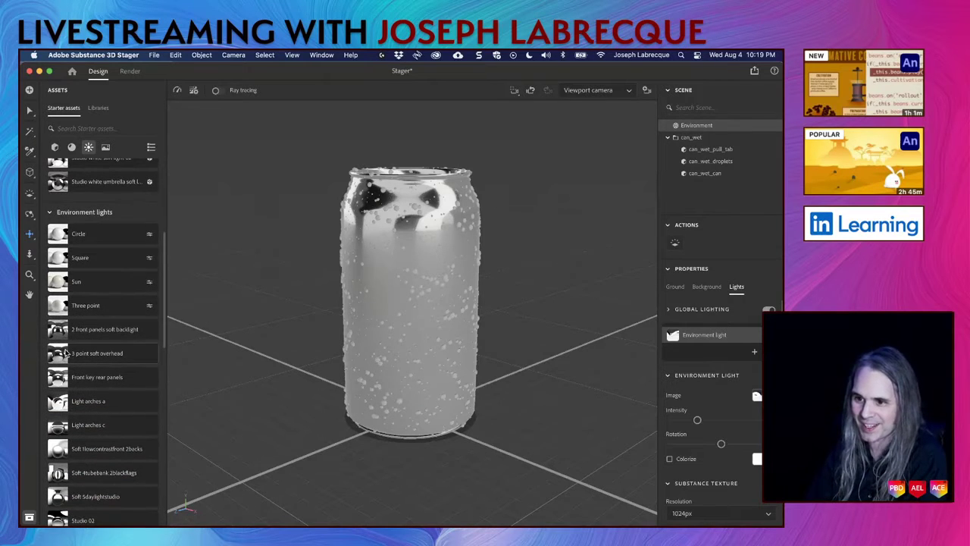
scroll(66, 353, "down", 2)
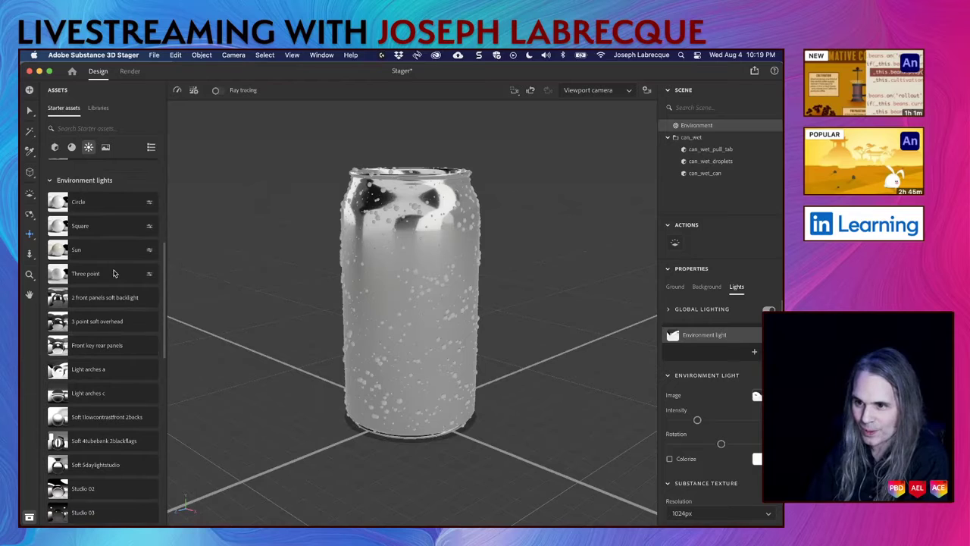
left_click(115, 273)
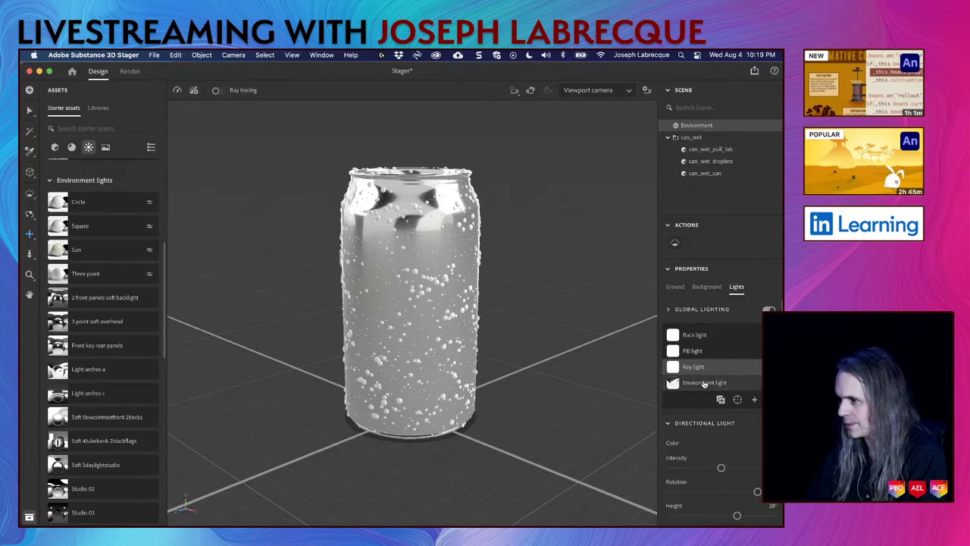
Switch the Environment light off and back on to compare its effect on the can
left_click(751, 385)
left_click(771, 383)
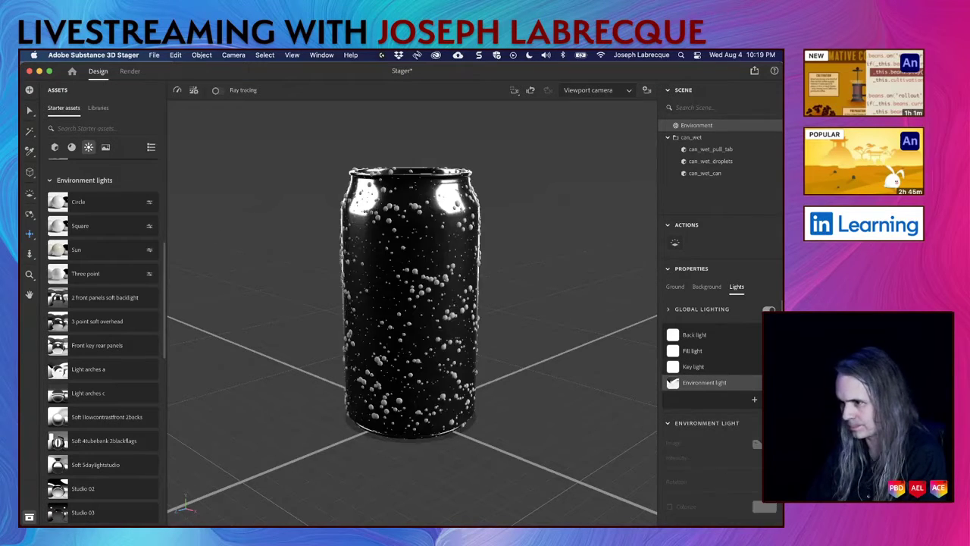
left_click(770, 383)
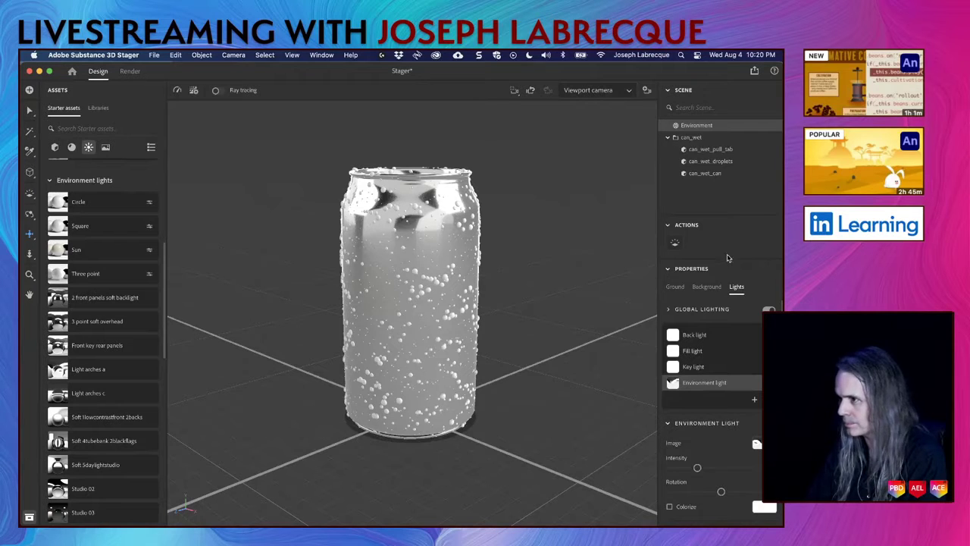
Select the Graphic layer in can_wet_can's material and activate the Select tool to show the decal's transform handles
left_click(722, 175)
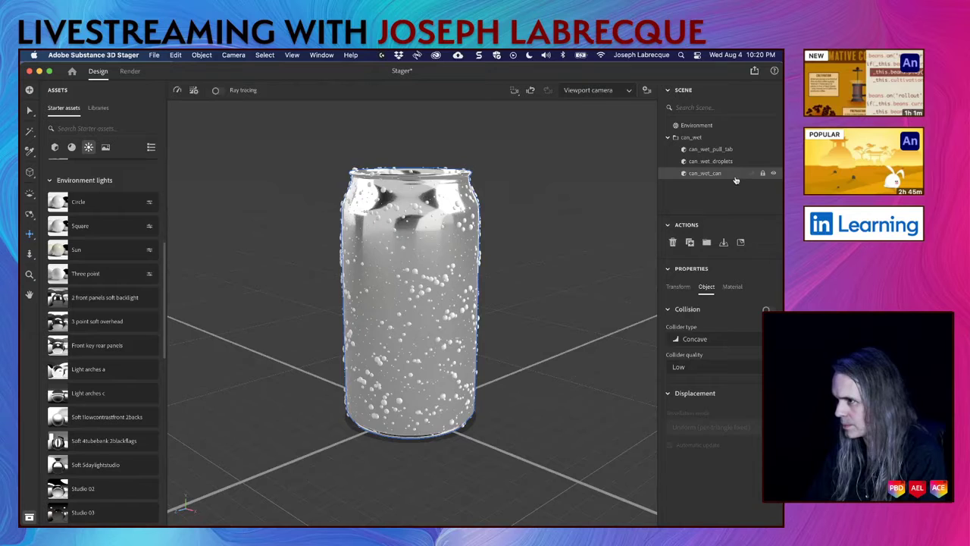
double_click(733, 175)
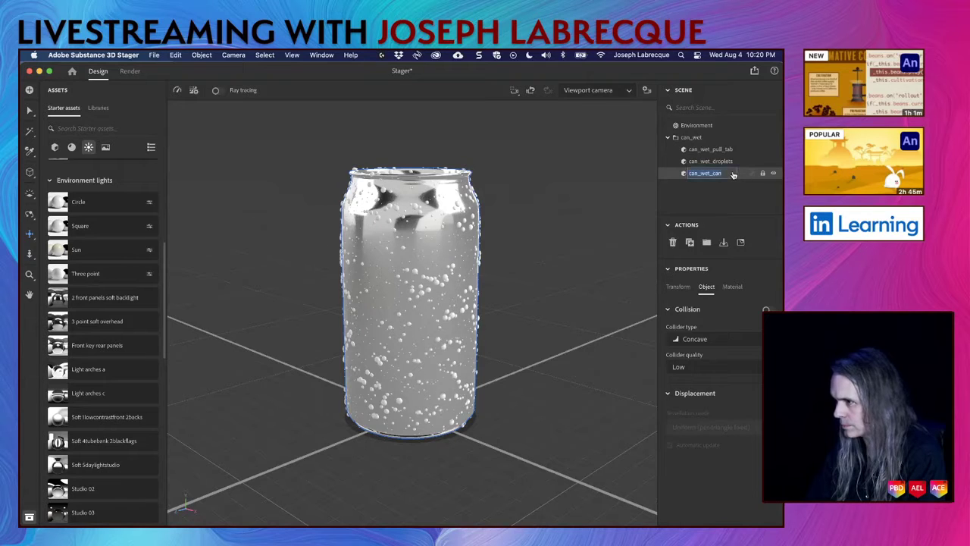
left_click(679, 288)
left_click(708, 288)
left_click(733, 288)
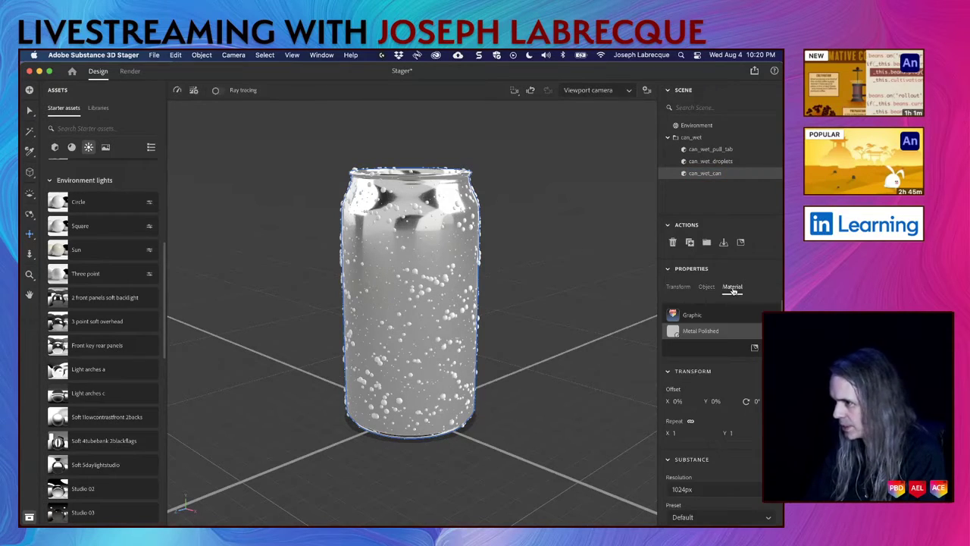
left_click(707, 317)
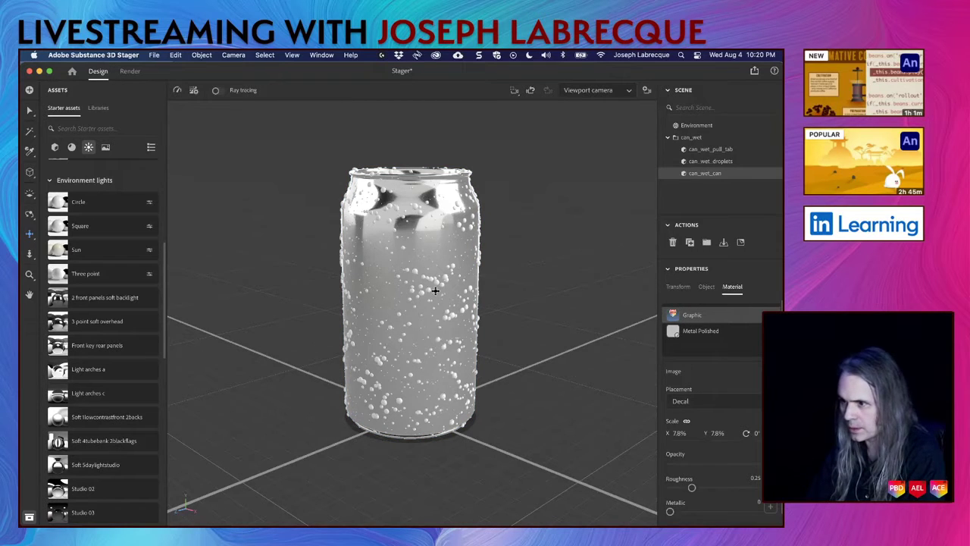
left_click_drag(435, 292, 325, 234)
left_click(29, 110)
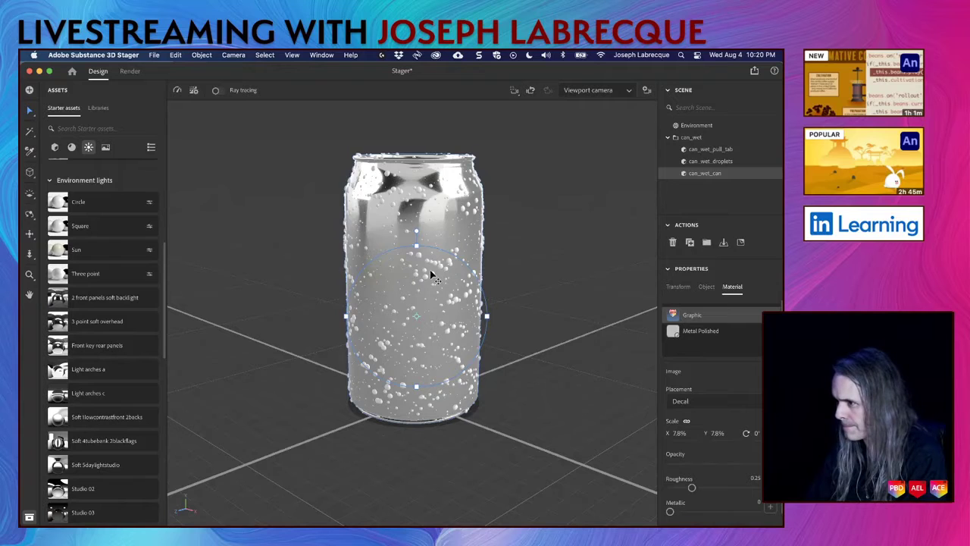
Enlarge the label graphic to a 12.4% scale and position its badge and JUICE text on the can's front
left_click(701, 333)
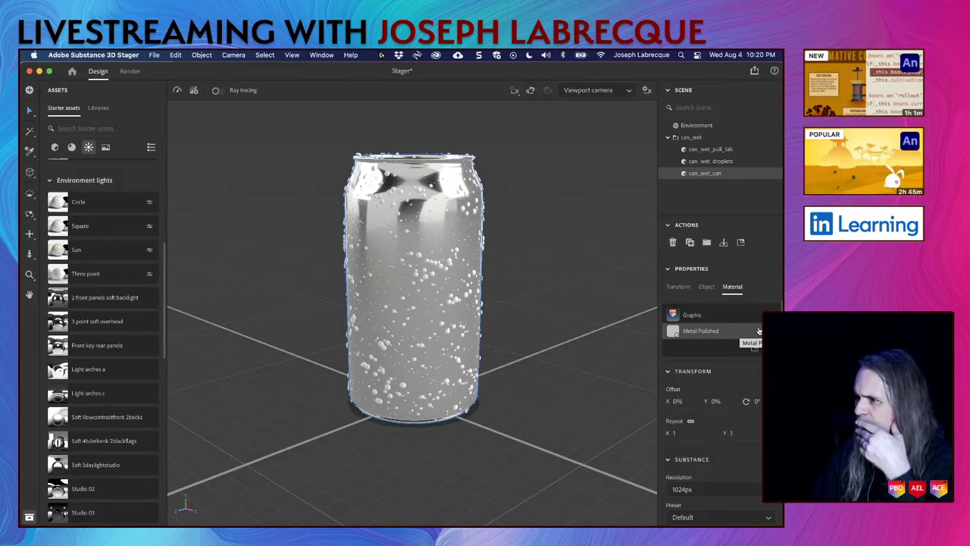
left_click(700, 316)
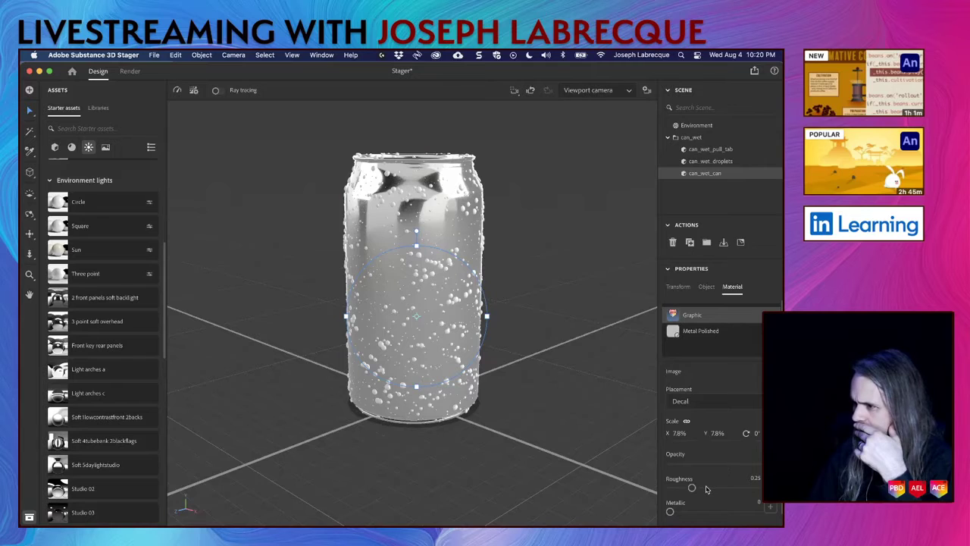
scroll(719, 485, "down", 1)
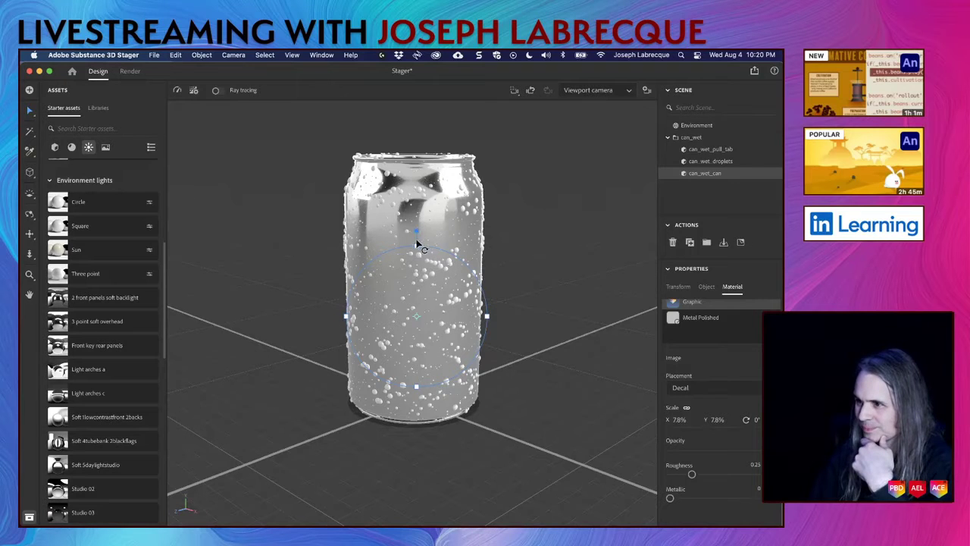
left_click_drag(417, 248, 417, 215)
left_click_drag(410, 176, 411, 205)
left_click(409, 298)
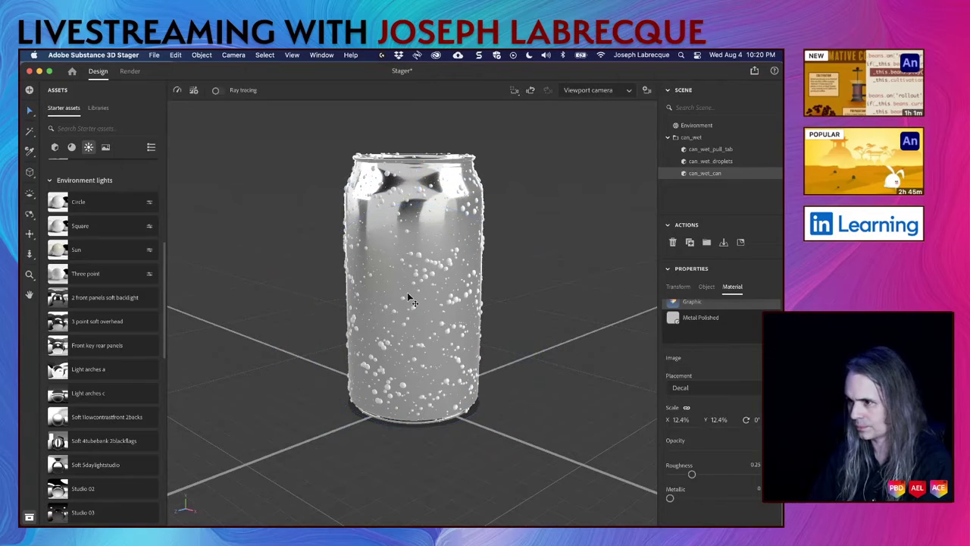
mouse_move(413, 280)
left_mouse_down()
mouse_move(401, 286)
mouse_move(429, 303)
left_mouse_up()
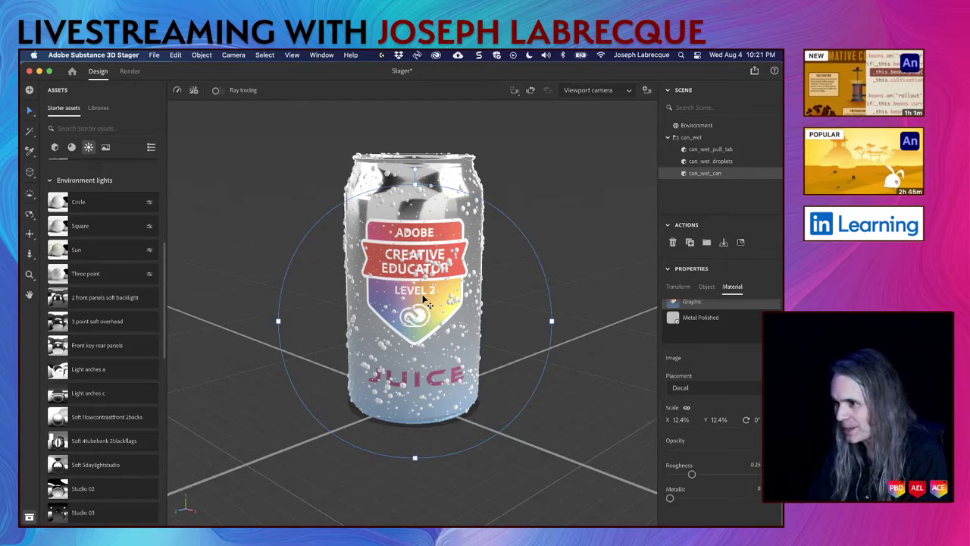
Deselect the label graphic, save the scene and turn ray tracing off after previewing the can with it
left_click(590, 360)
key("super+s")
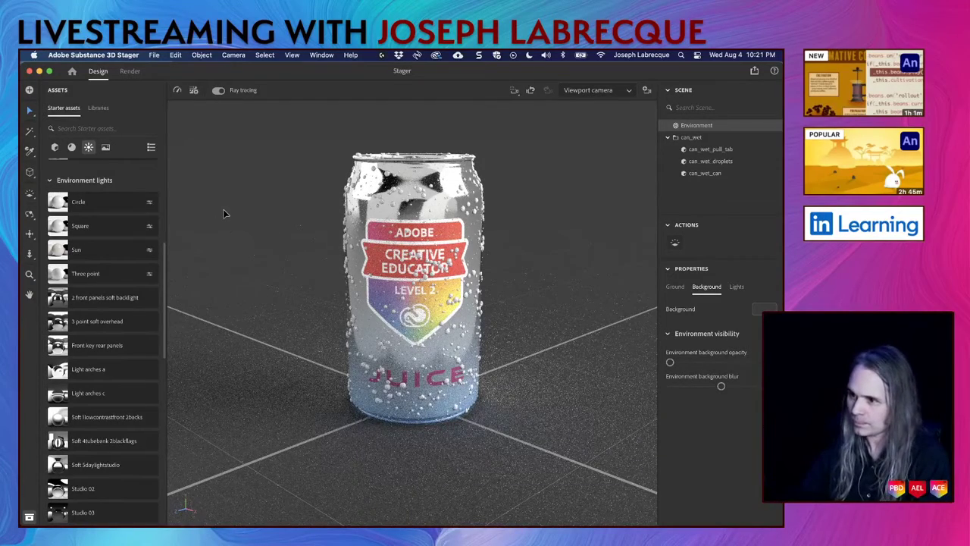
left_click(218, 90)
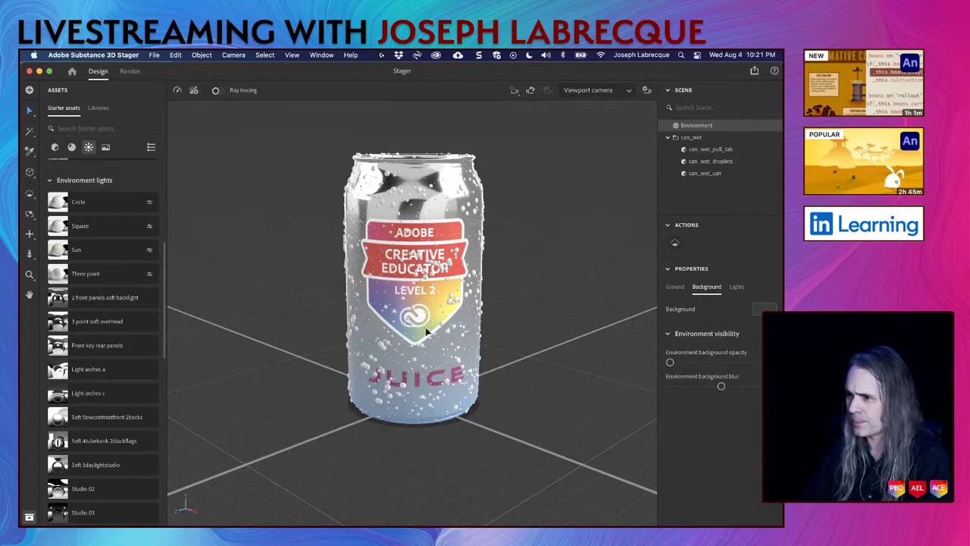
Check can_wet_droplets on the can, deselect it and examine the droplets over the badge up close with the Dolly tool
left_click(717, 161)
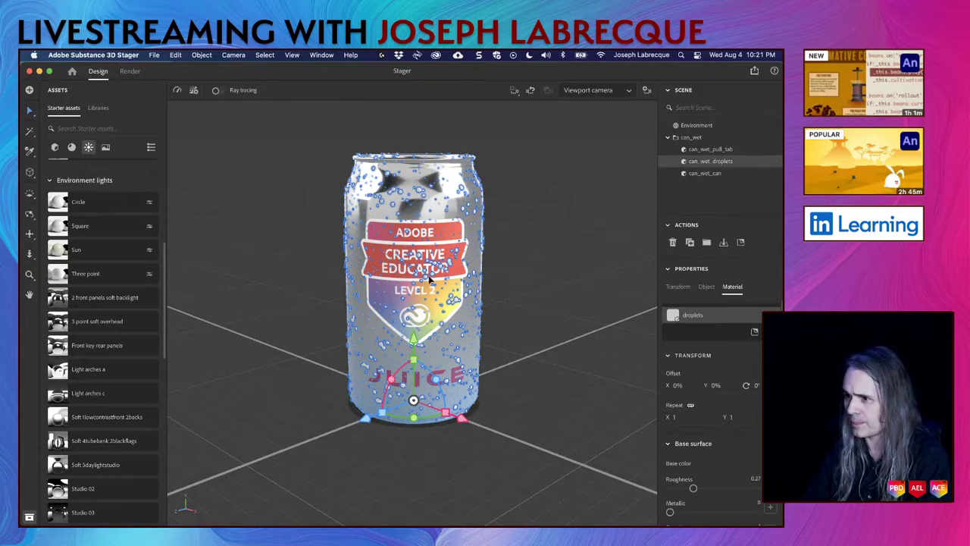
left_click(564, 236)
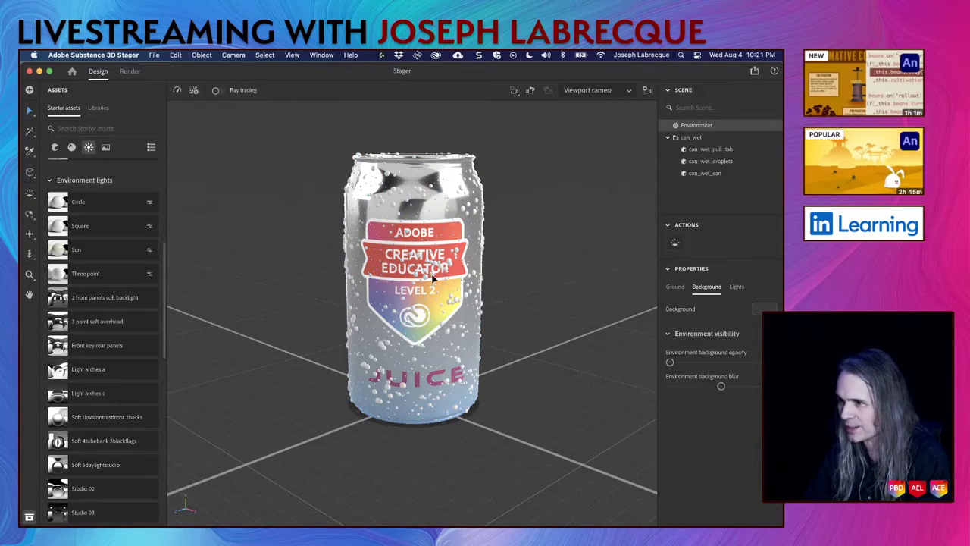
left_click(29, 255)
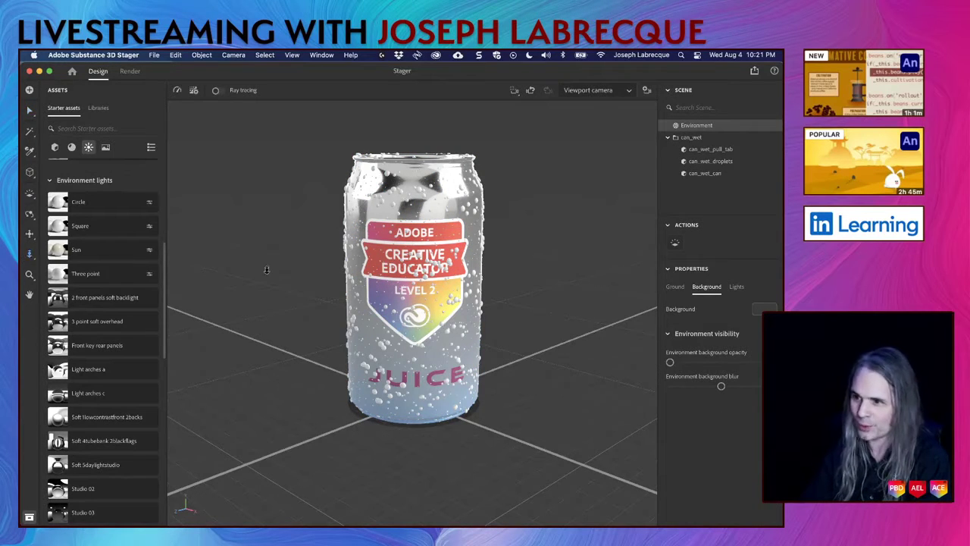
left_click_drag(372, 301, 372, 301)
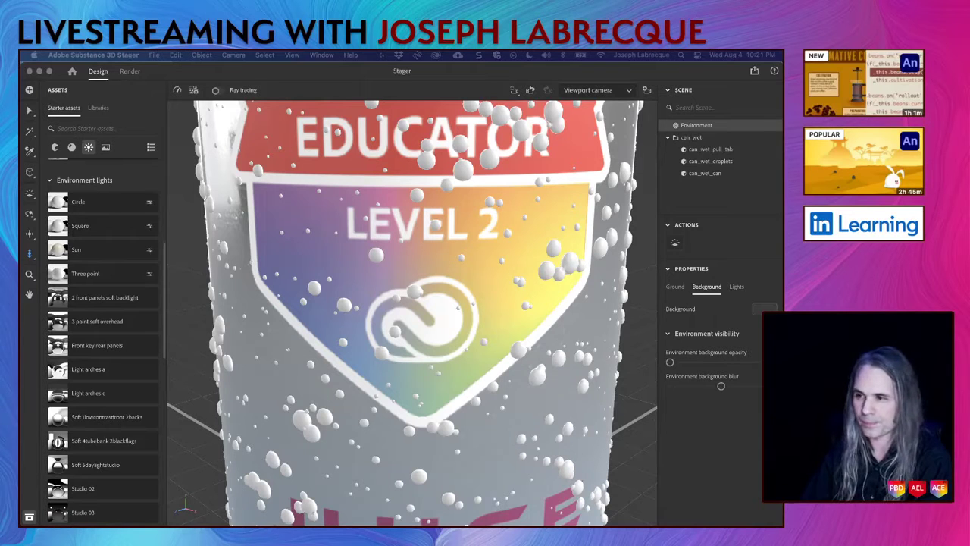
Apply the Water starter material to can_wet_droplets and save the scene
left_click(700, 162)
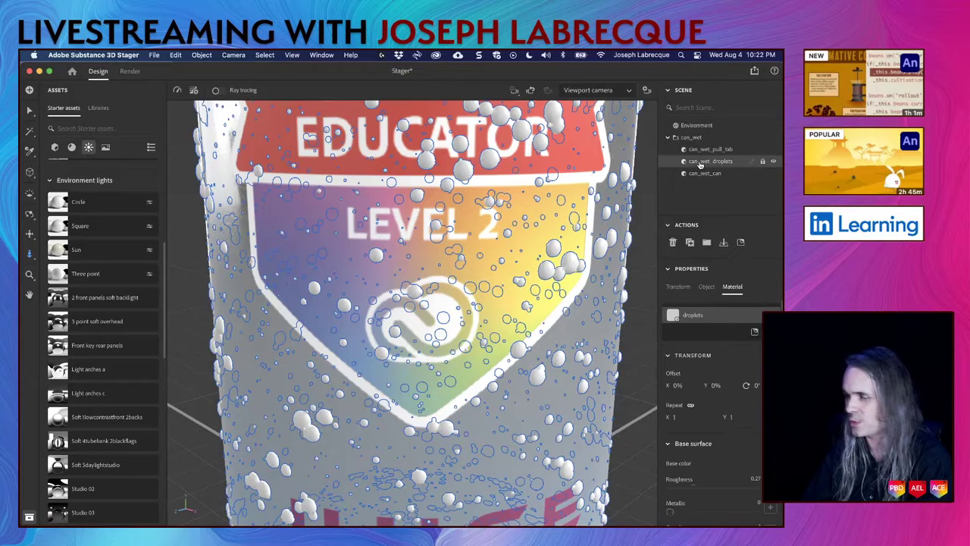
left_click(71, 148)
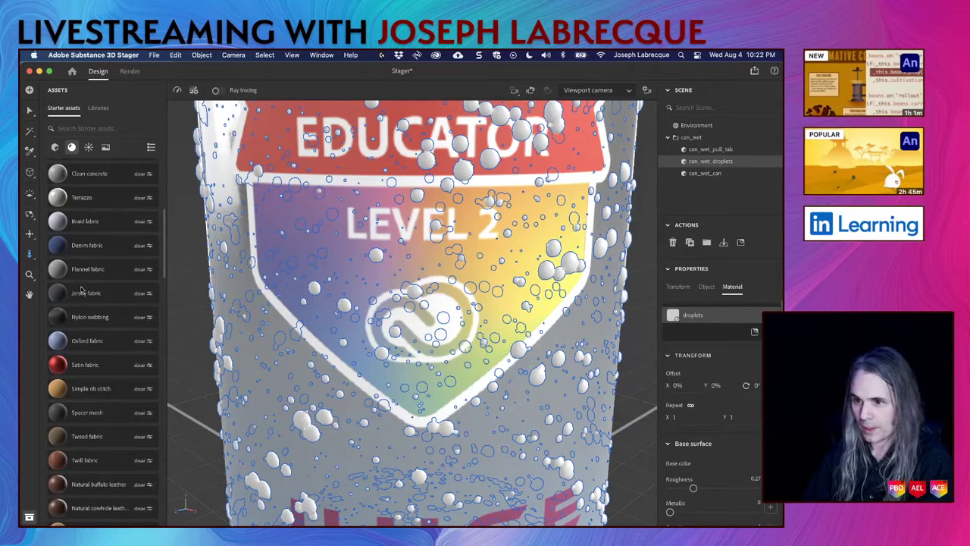
scroll(91, 348, "up", 5)
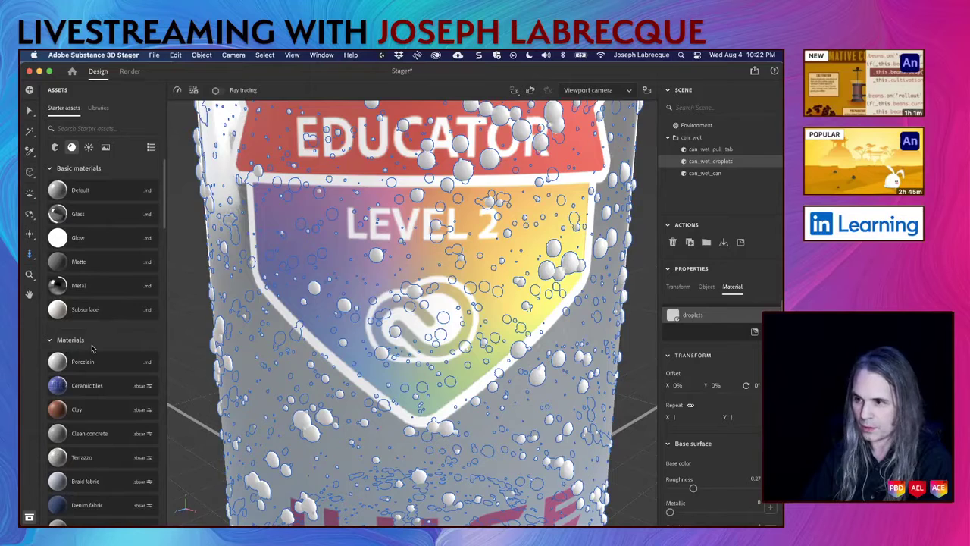
scroll(91, 348, "down", 2)
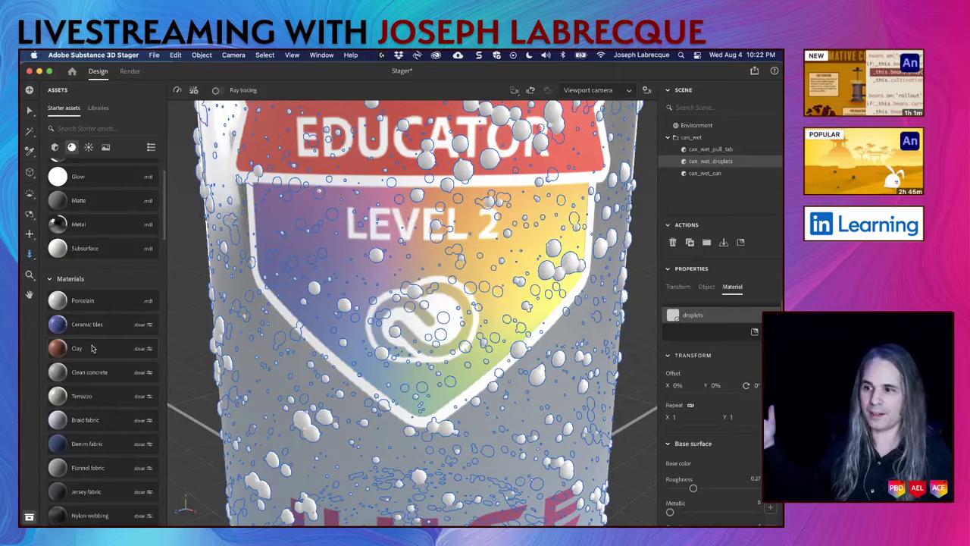
scroll(92, 348, "down", 2)
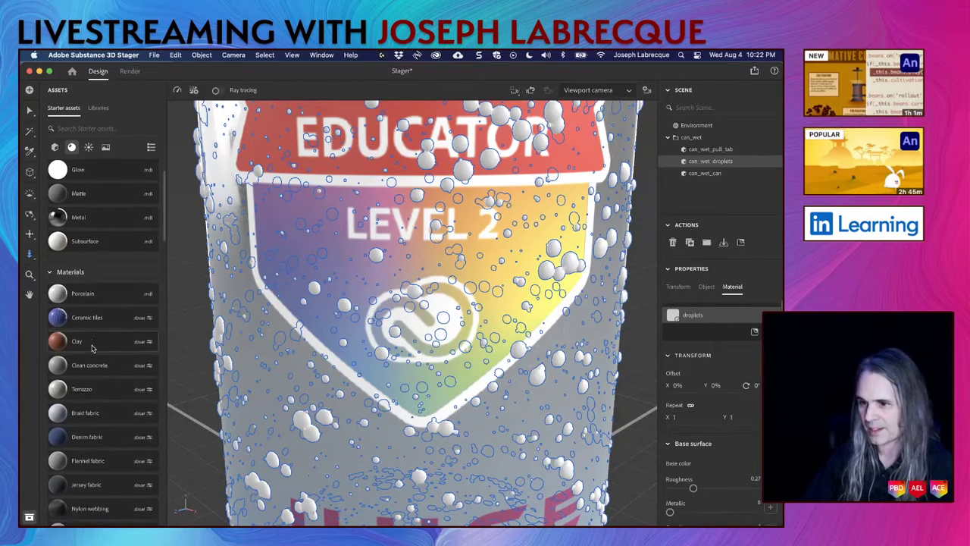
scroll(92, 348, "down", 8)
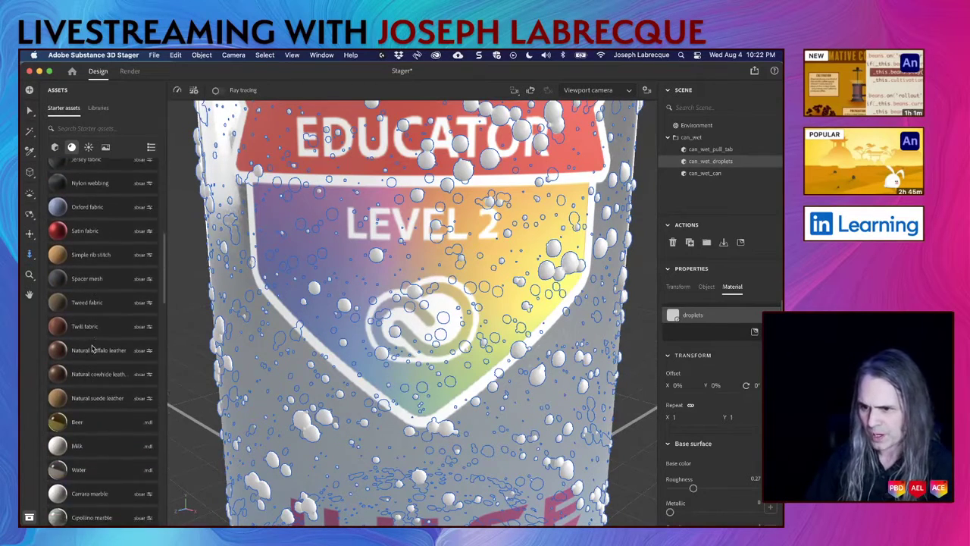
scroll(84, 345, "down", 3)
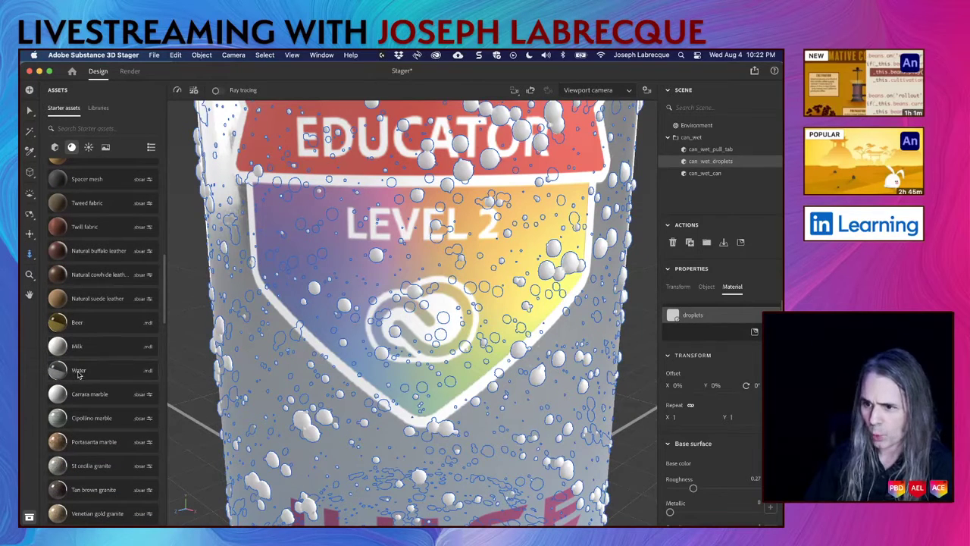
left_click(78, 372)
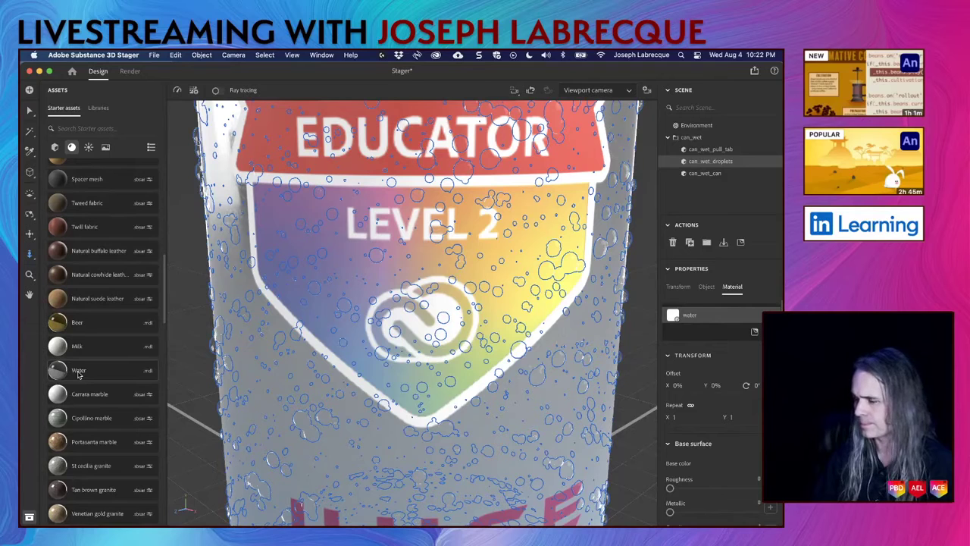
key("super+s")
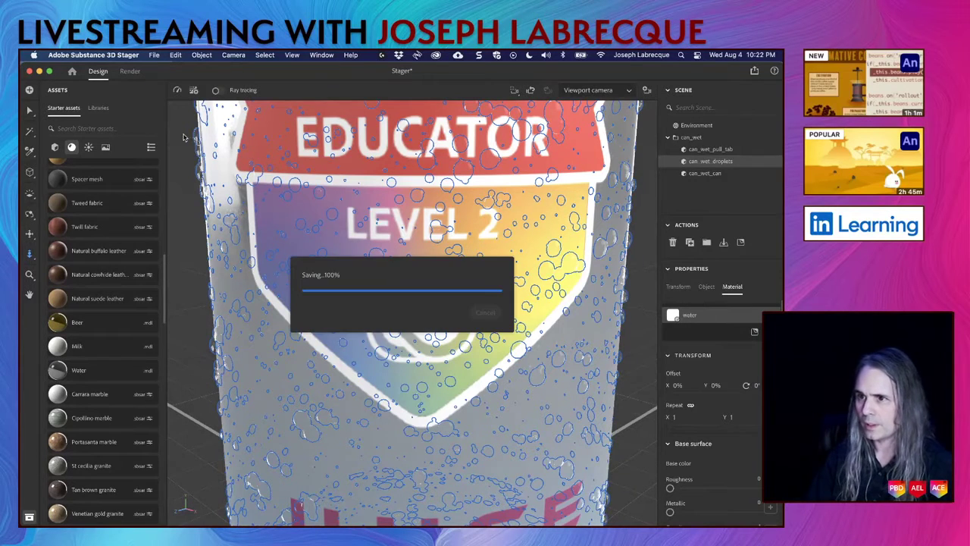
Preview the deselected water droplets with ray tracing, show the render settings and switch ray tracing back off
left_click(217, 90)
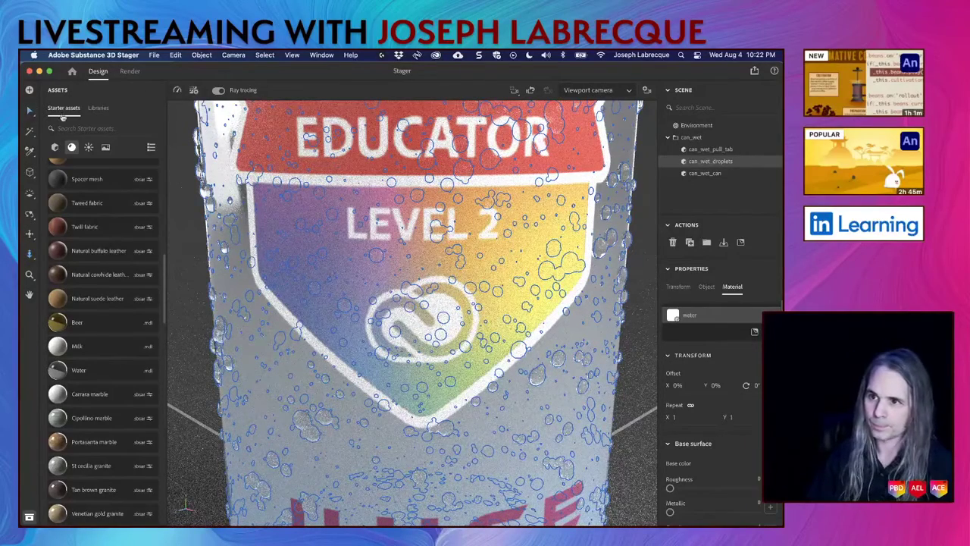
left_click(182, 167)
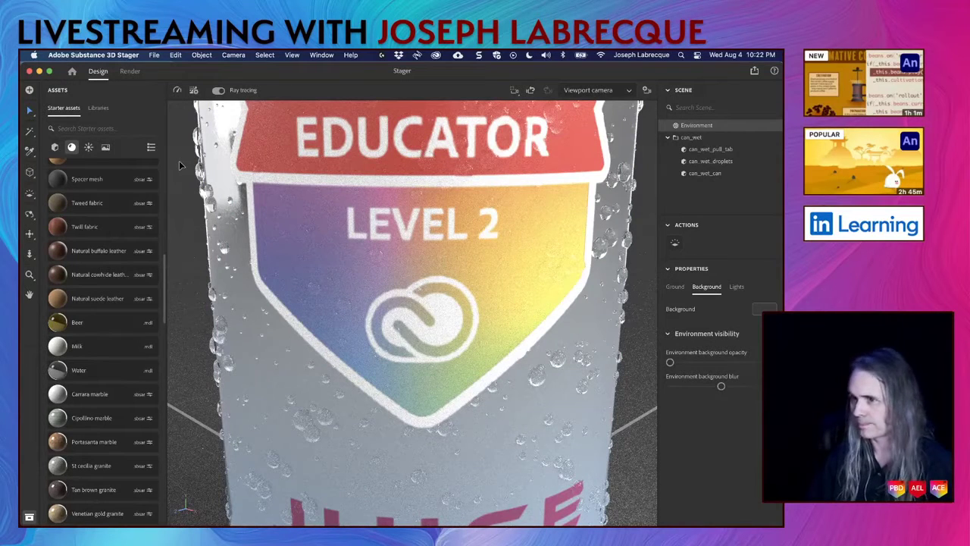
left_click(194, 90)
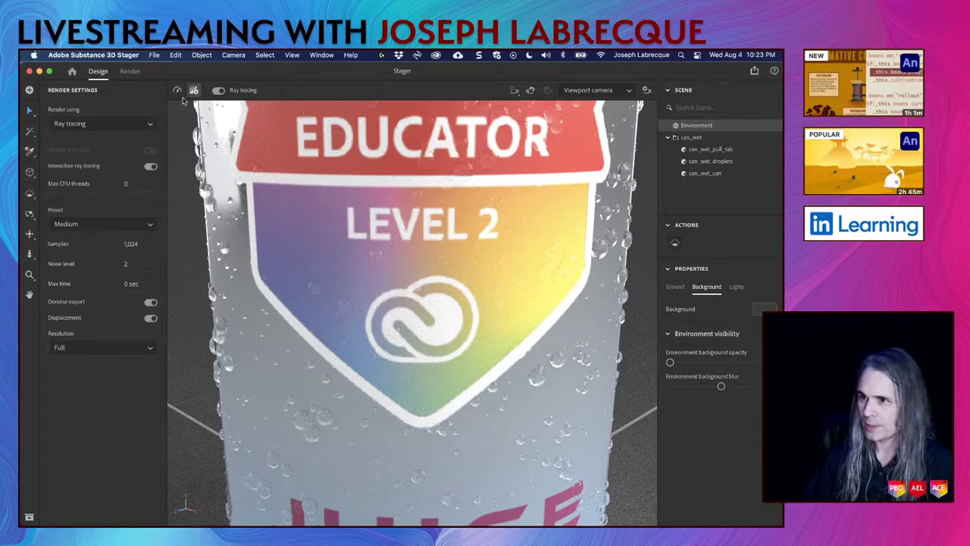
left_click(218, 90)
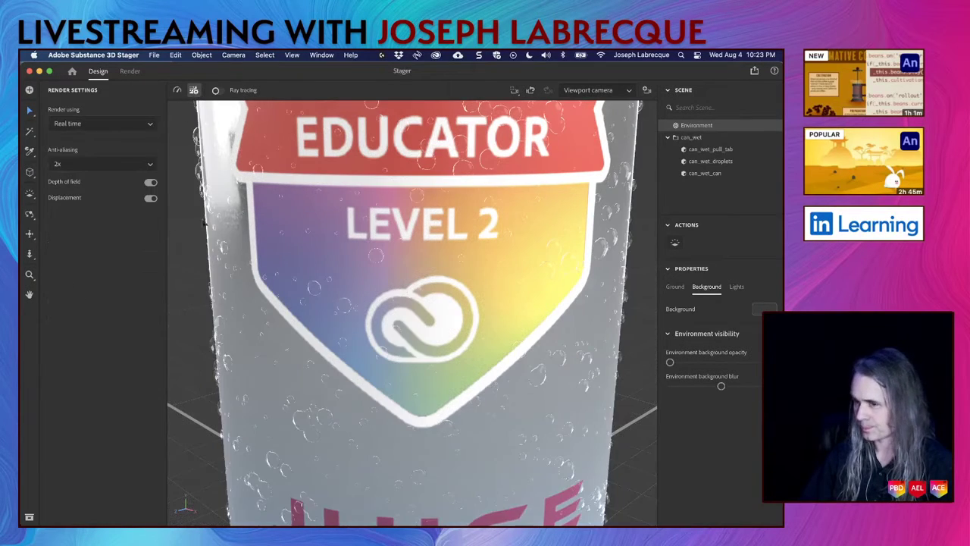
Dolly the camera back until the whole can is in view and save the scene
left_click(30, 255)
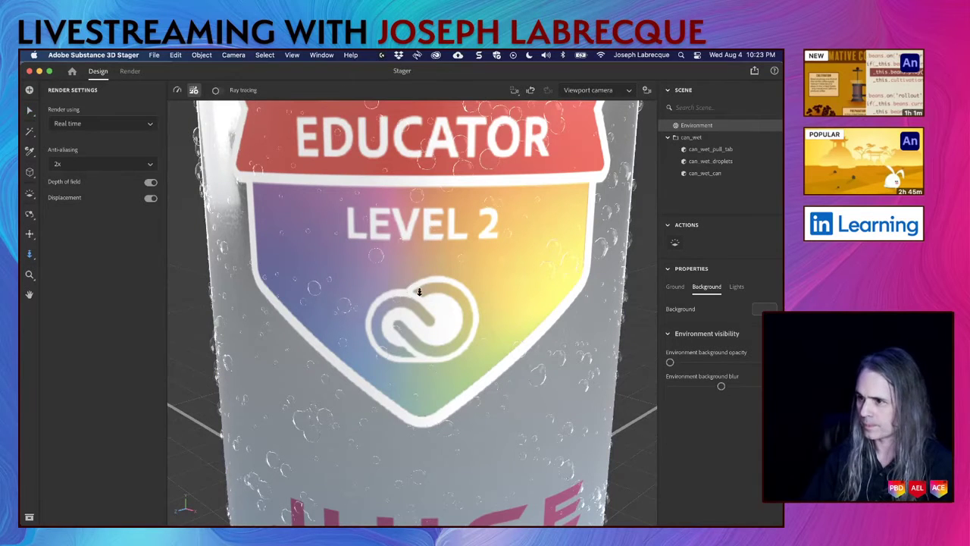
scroll(419, 291, "up", 5)
scroll(419, 292, "down", 5)
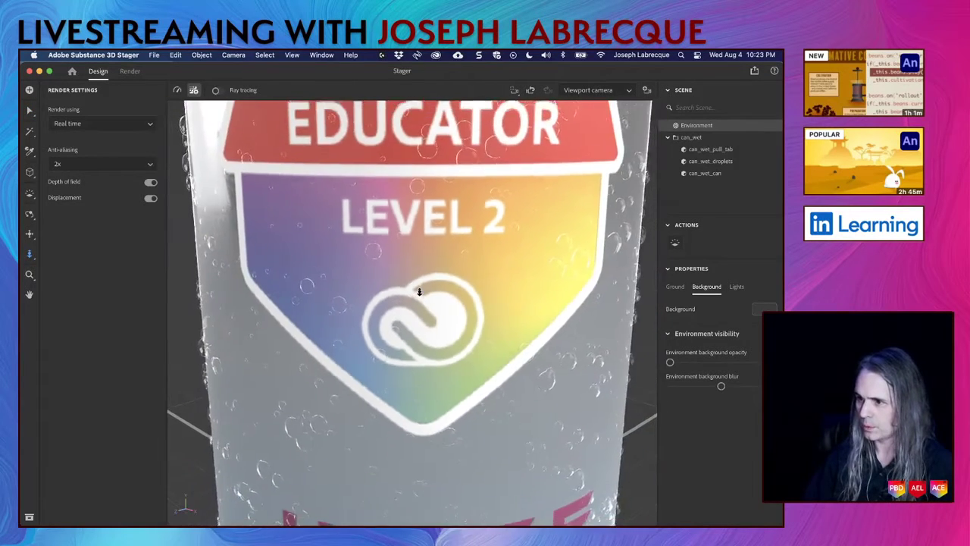
scroll(419, 292, "down", 5)
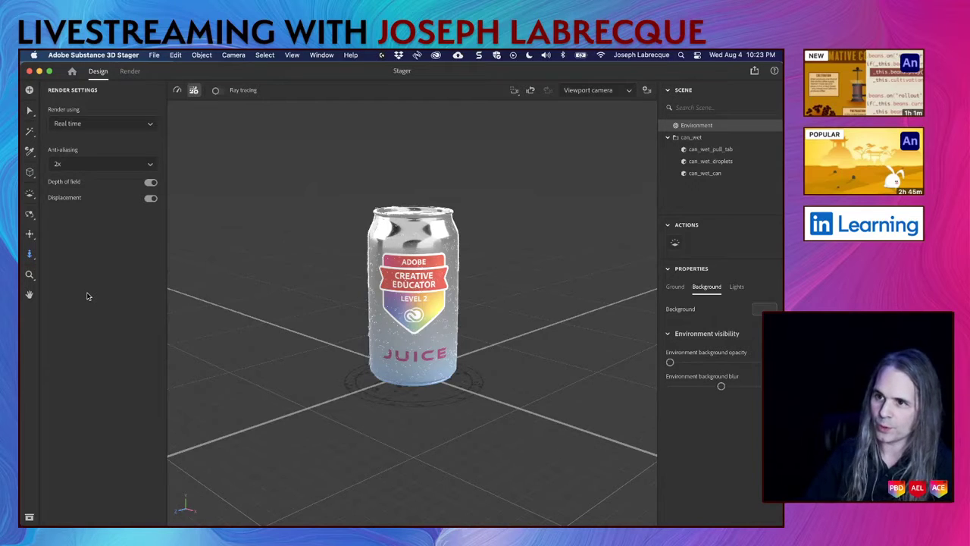
key("super+s")
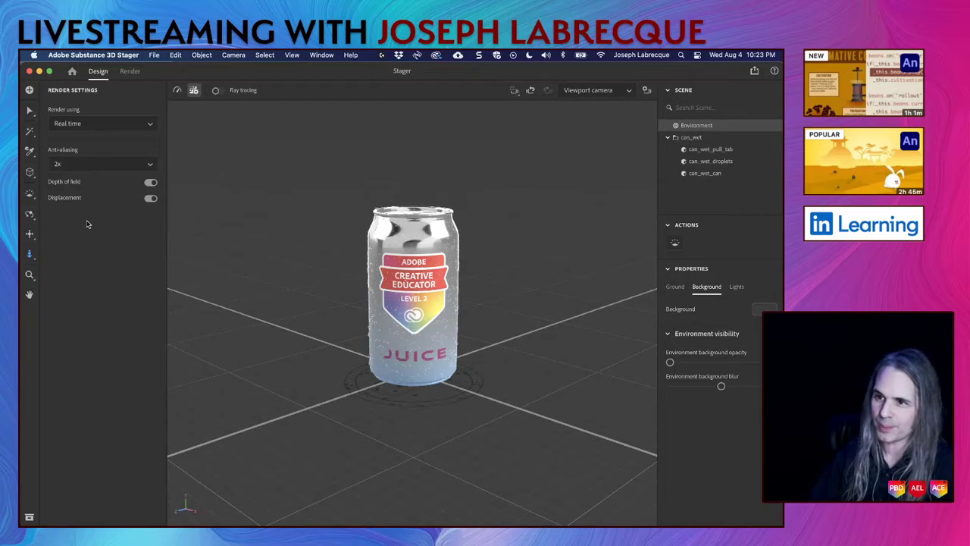
Rotate the environment lighting around the can so the highlights brighten the badge and its edge
left_click(31, 173)
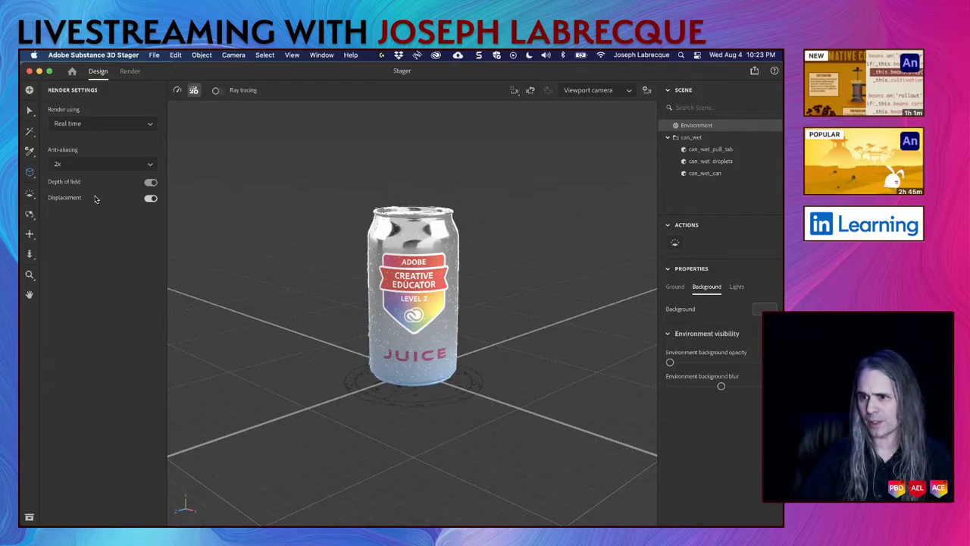
left_click(30, 197)
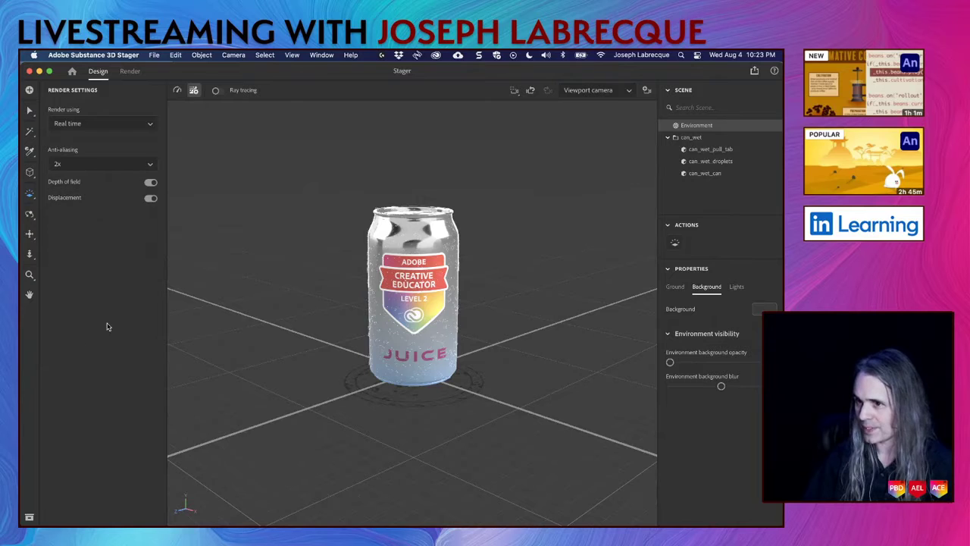
left_click_drag(488, 307, 644, 280)
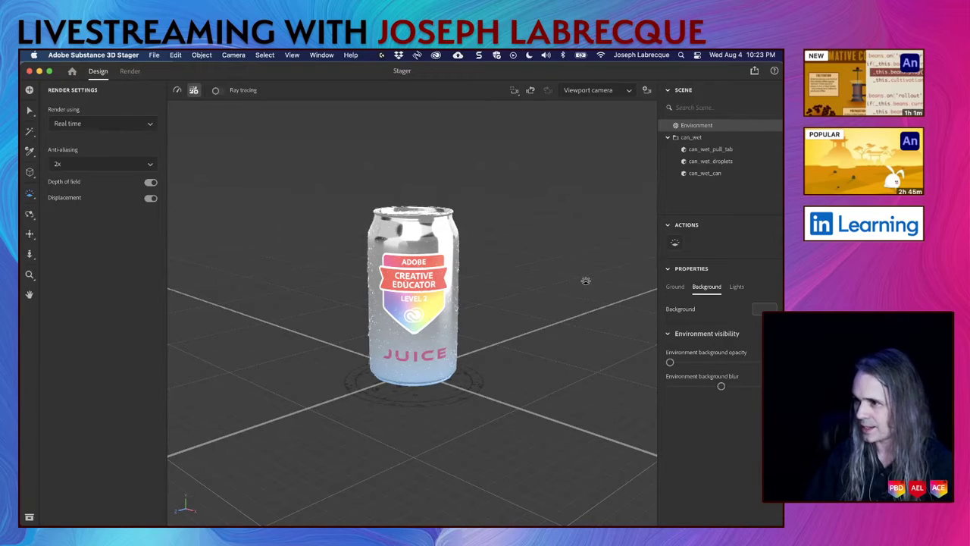
left_click_drag(581, 227, 542, 97)
left_click_drag(317, 241, 361, 231)
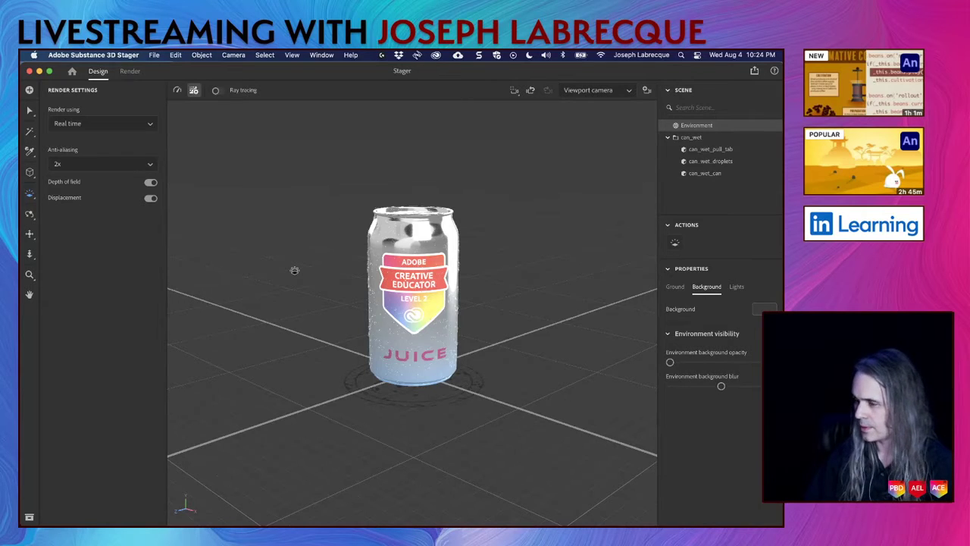
Examine the Back light's directional light settings in the Environment, switching its Hotspot on and back off
left_click(737, 287)
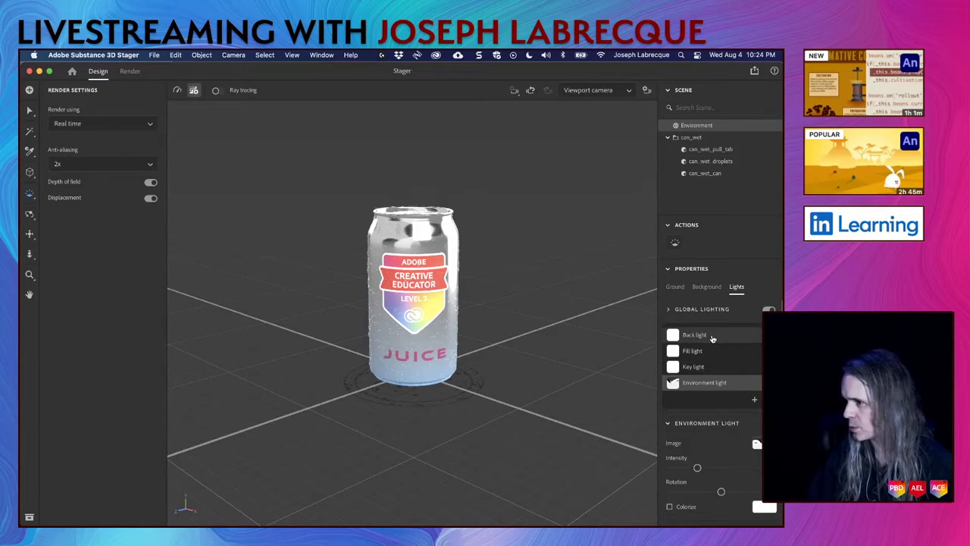
left_click(712, 336)
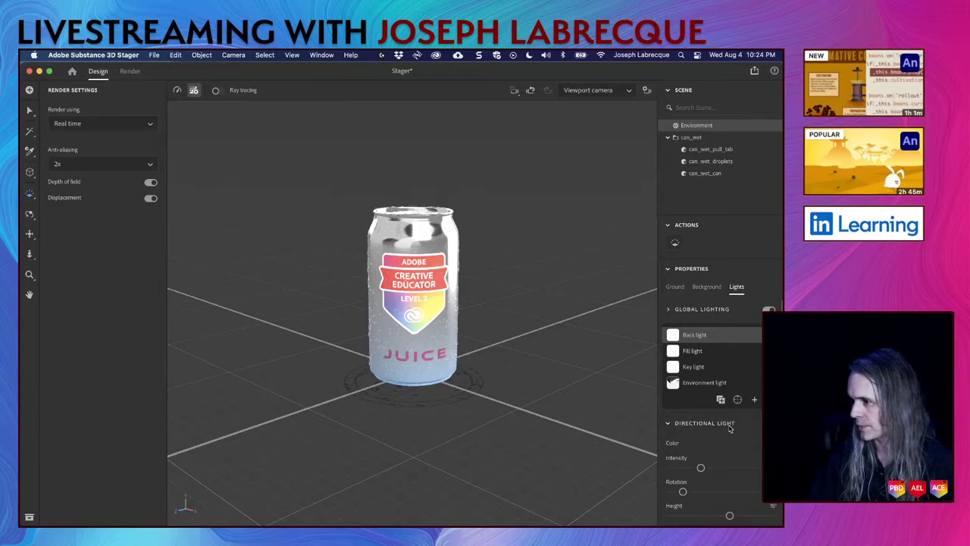
scroll(731, 429, "down", 2)
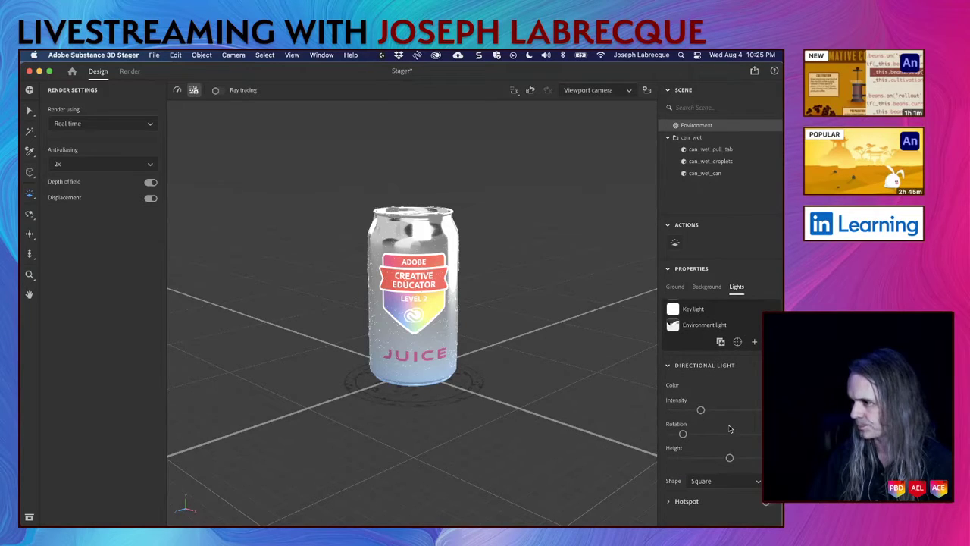
left_click(767, 503)
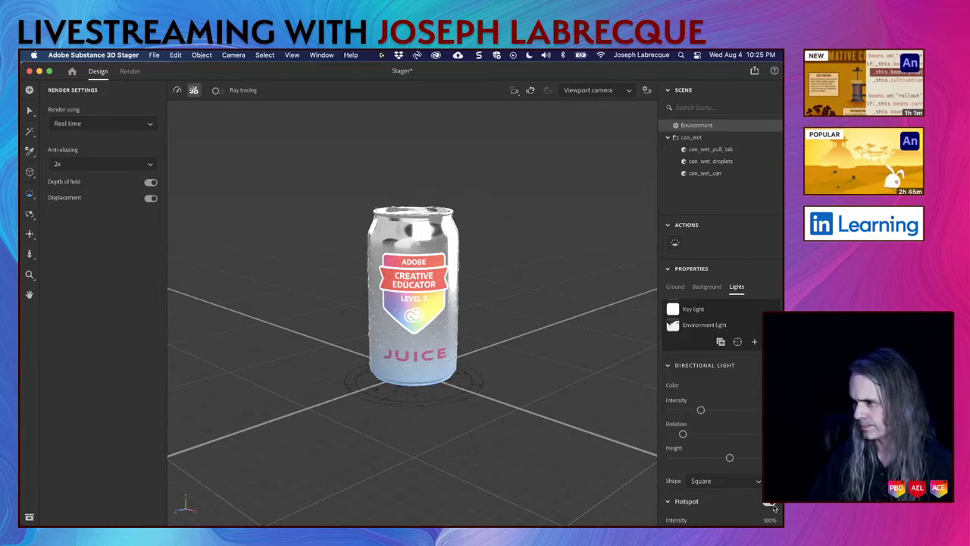
scroll(767, 504, "down", 3)
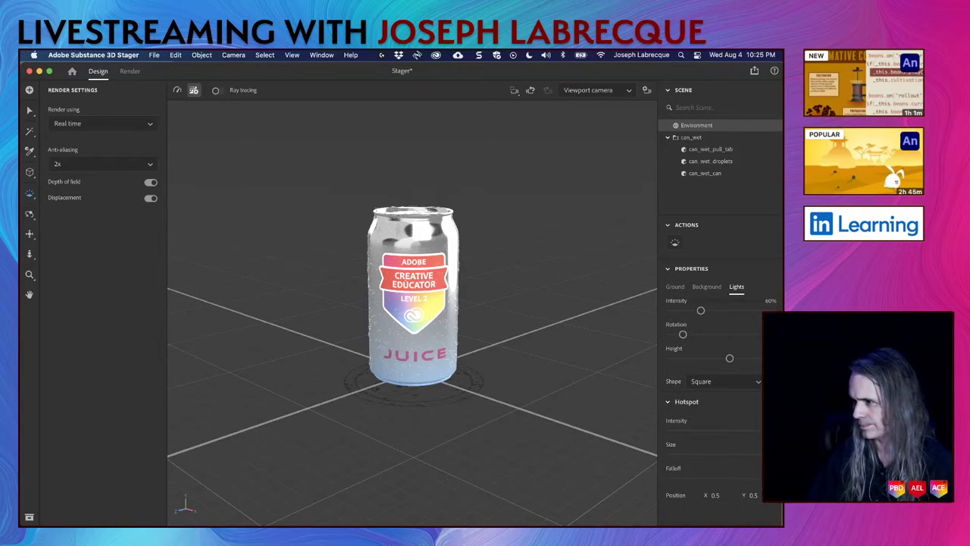
scroll(767, 504, "up", 3)
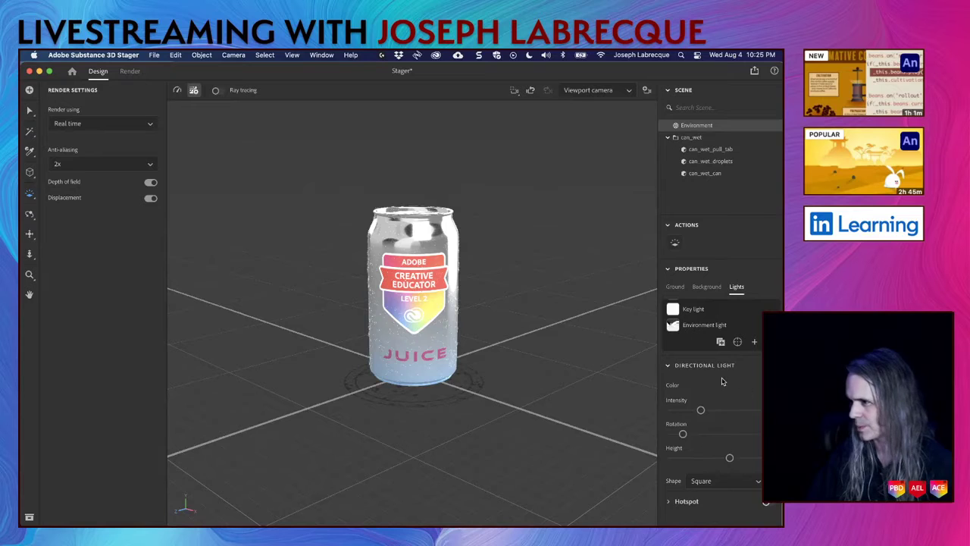
scroll(723, 363, "up", 2)
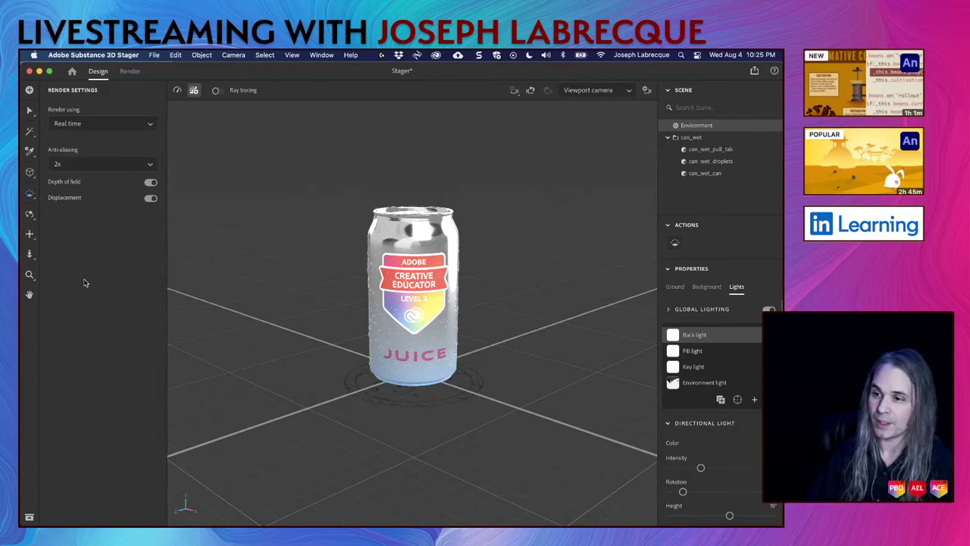
Close the render settings and add the Office lounge starter image as the scene background
left_click(194, 91)
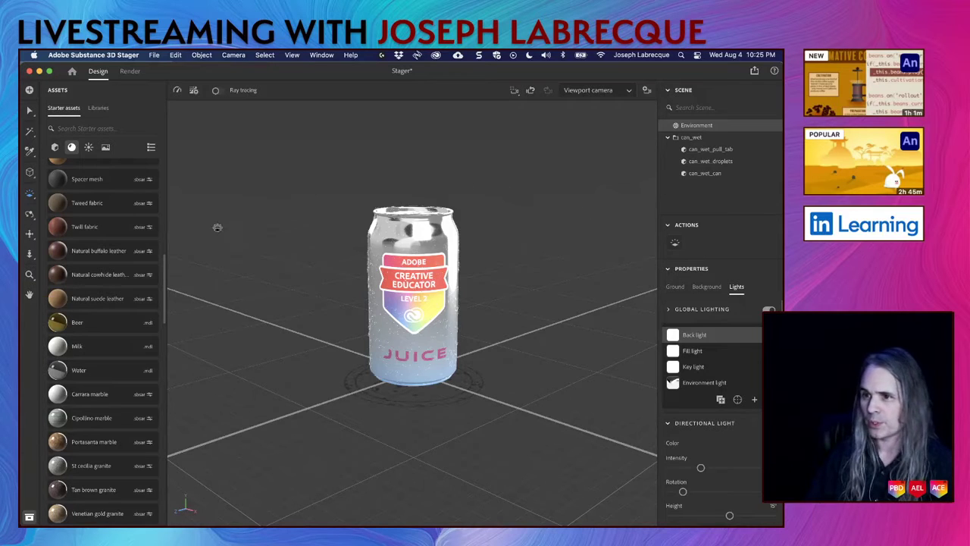
left_click(106, 147)
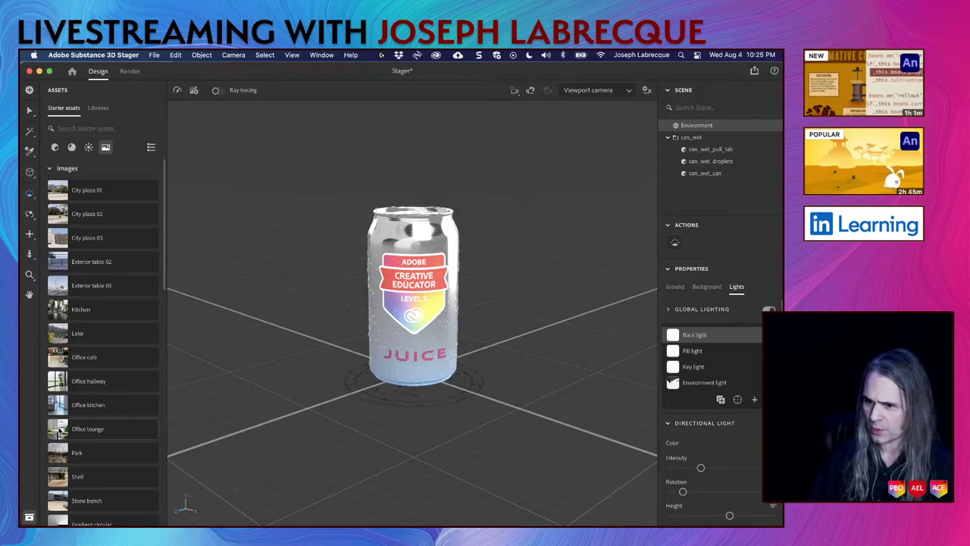
left_click(59, 430)
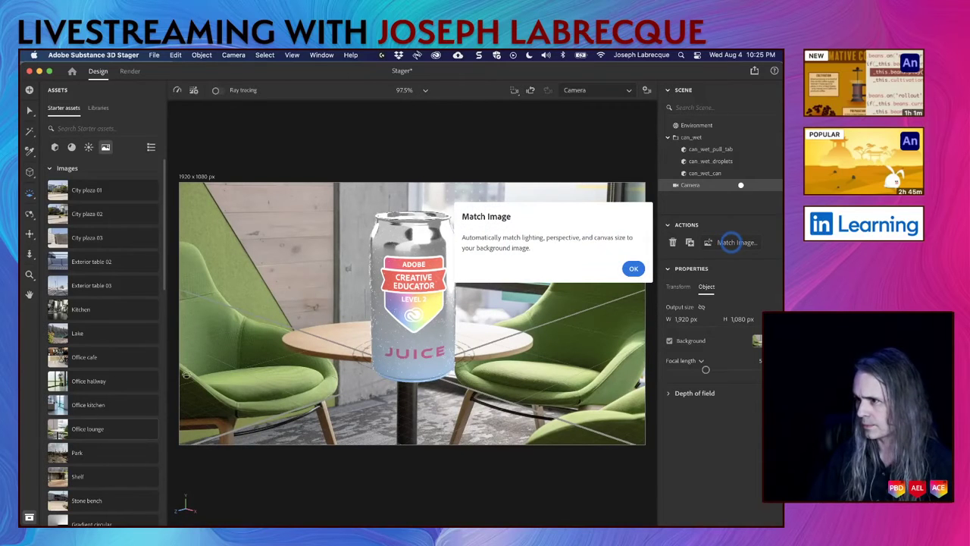
Match the scene to the background image, using the image aspect ratio, outdoor sunlight lights and the matched camera perspective
left_click(634, 268)
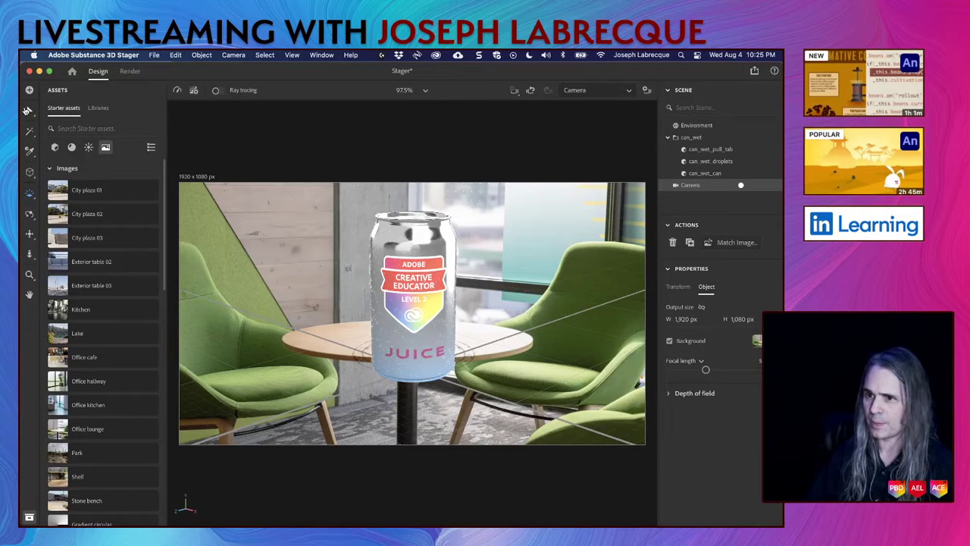
left_click(746, 242)
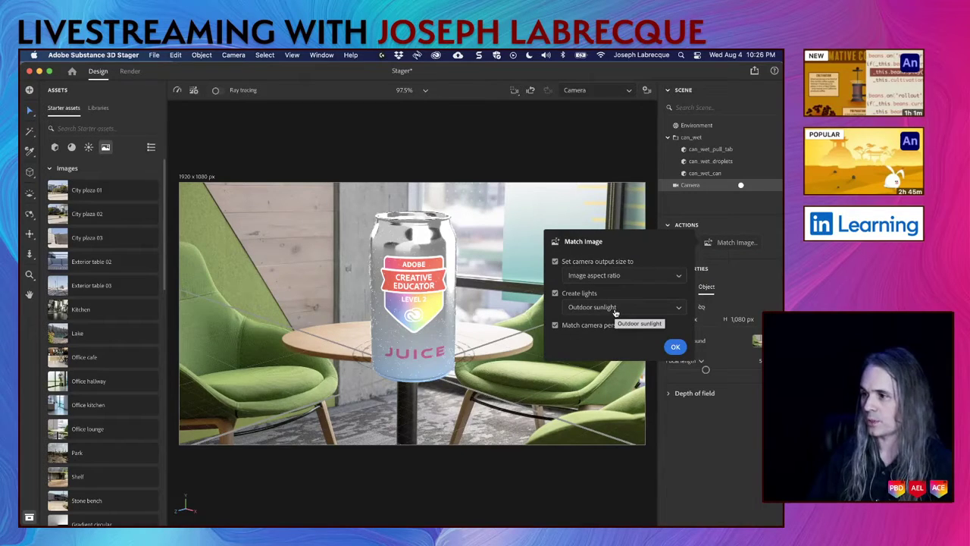
left_click(675, 347)
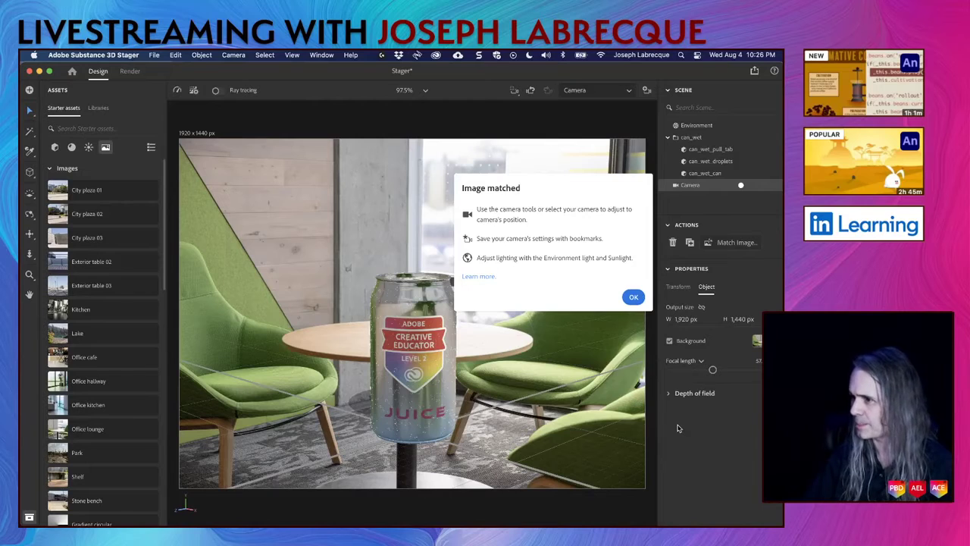
left_click(634, 297)
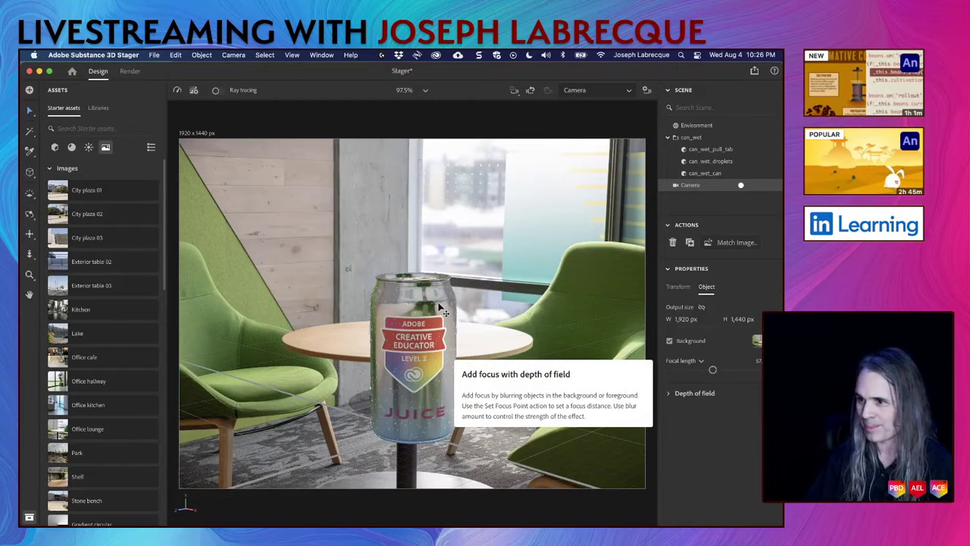
Move the whole can onto the round wooden table and scale it down to suit the tabletop
left_click(443, 310)
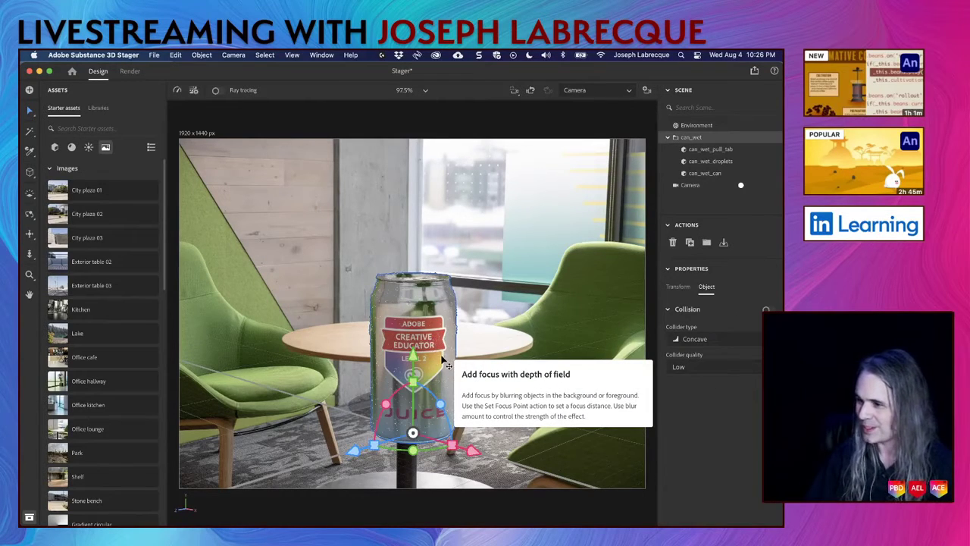
left_click_drag(447, 366, 399, 302)
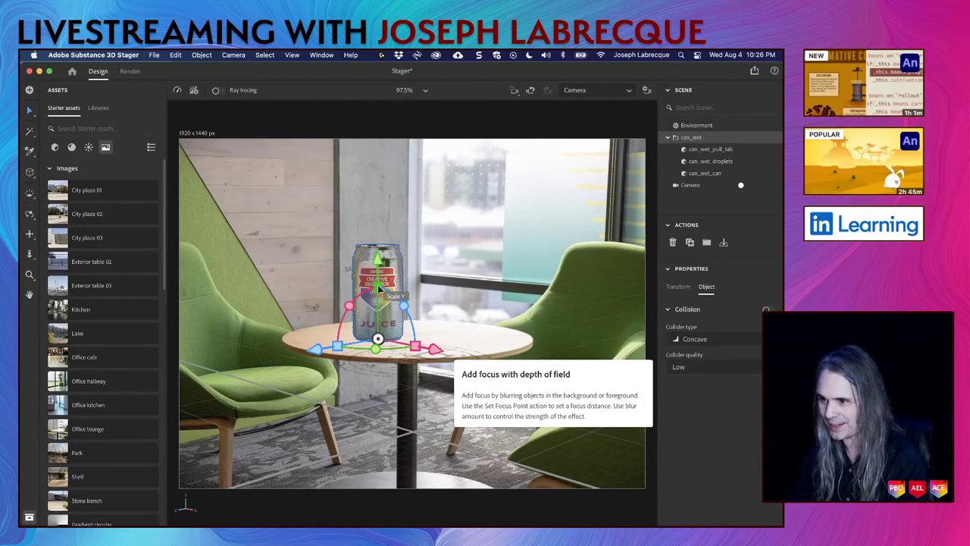
left_click_drag(379, 290, 381, 312)
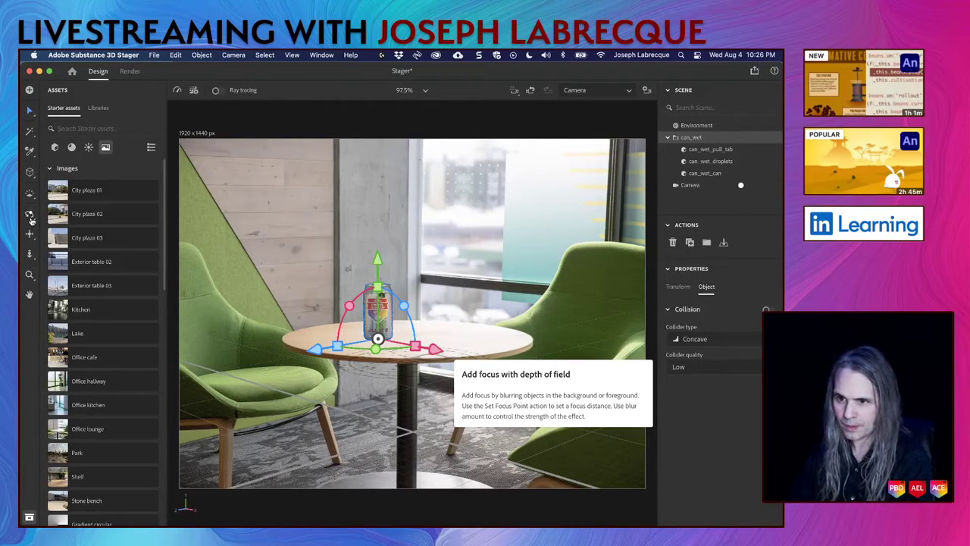
Dolly the camera slightly closer and rotate the can slightly about its vertical axis
left_click(29, 254)
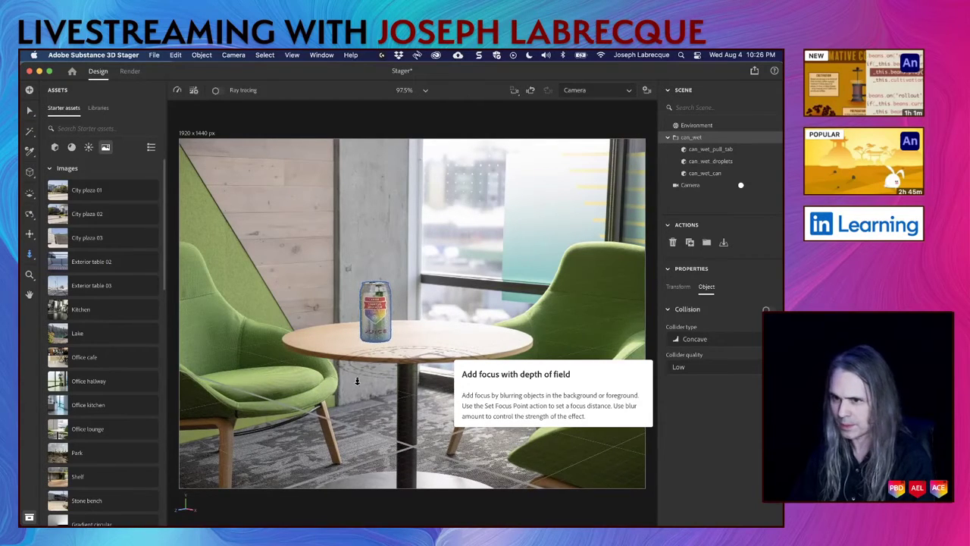
left_click(30, 111)
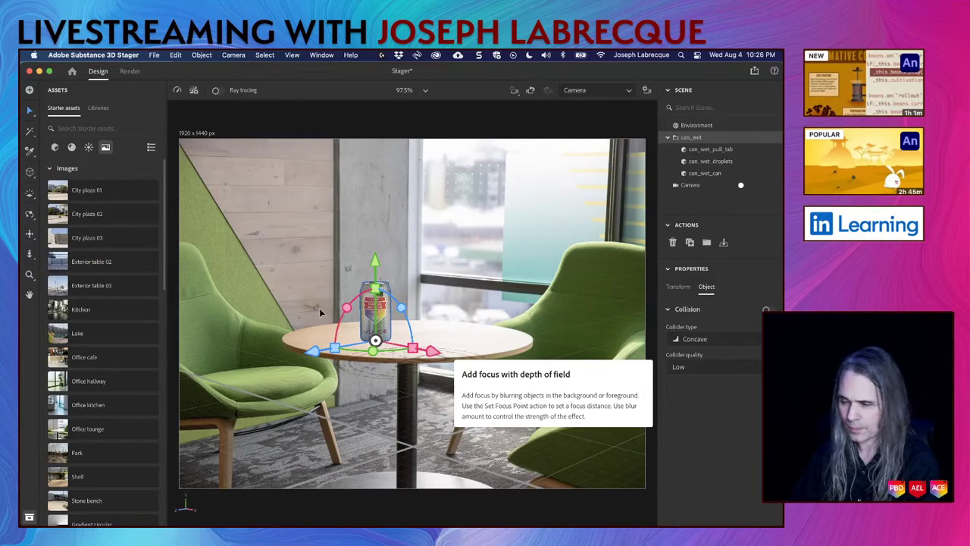
mouse_move(373, 350)
left_mouse_down()
mouse_move(362, 352)
mouse_move(370, 354)
left_mouse_up()
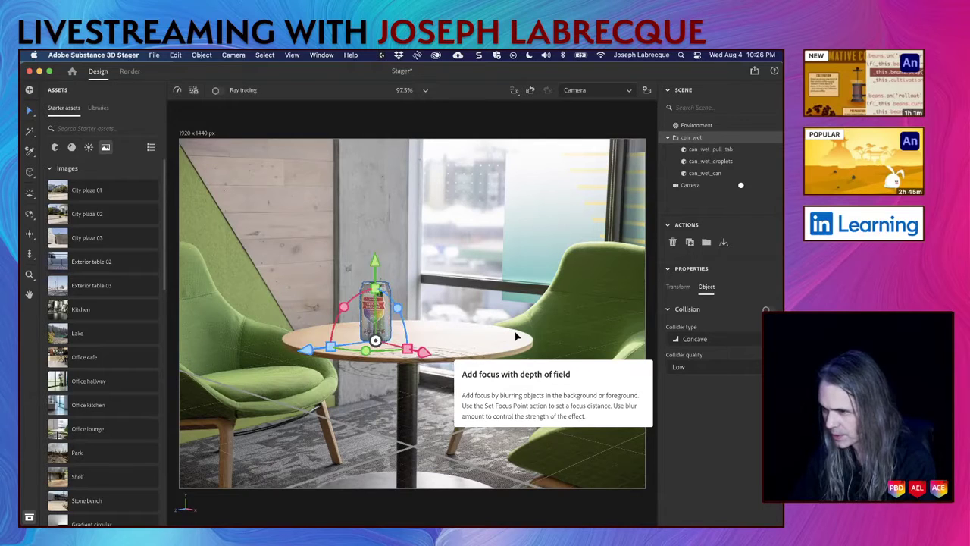
Look through the canvas zoom presets and reselect the can on the table
left_click(515, 337)
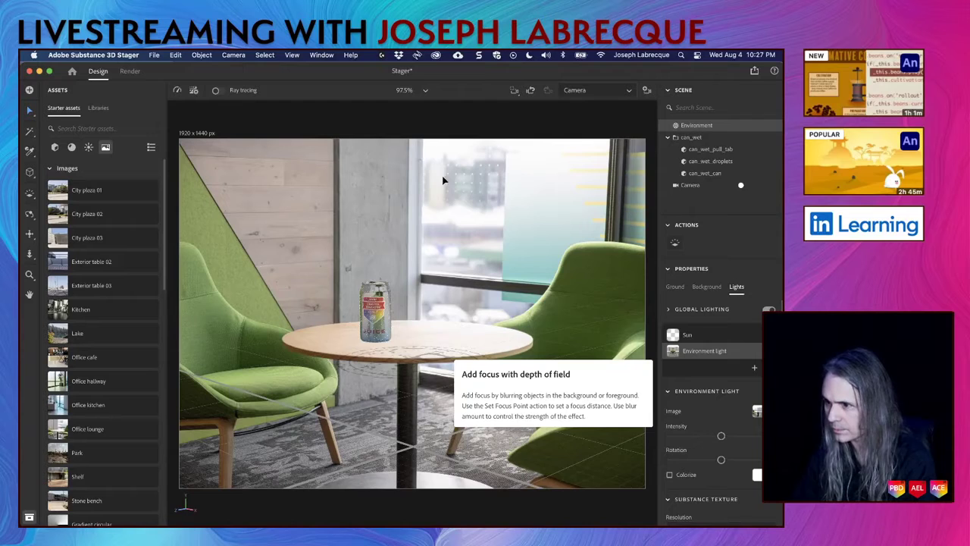
left_click(426, 91)
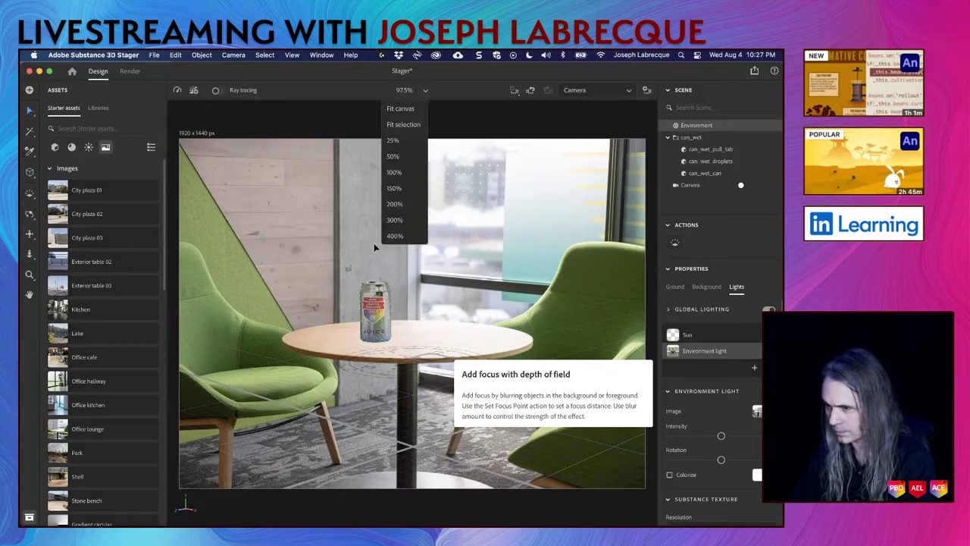
left_click(375, 314)
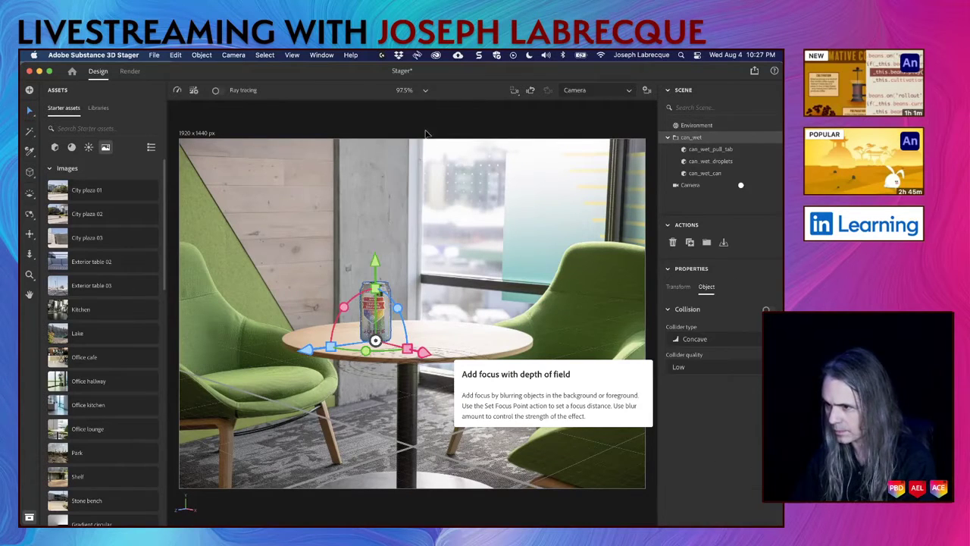
Set the canvas zoom to 200% for a closer view of the can and save the scene
left_click(426, 91)
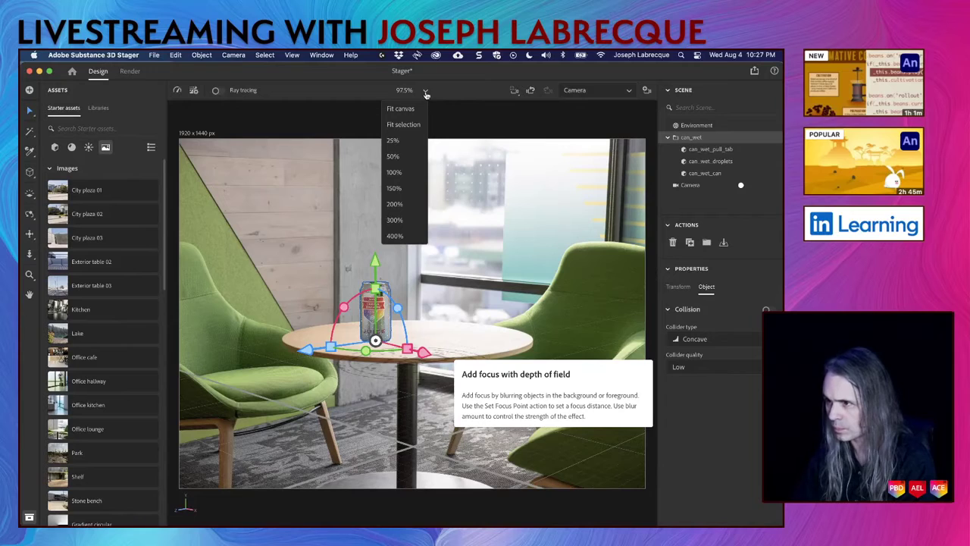
left_click(407, 177)
left_click(427, 91)
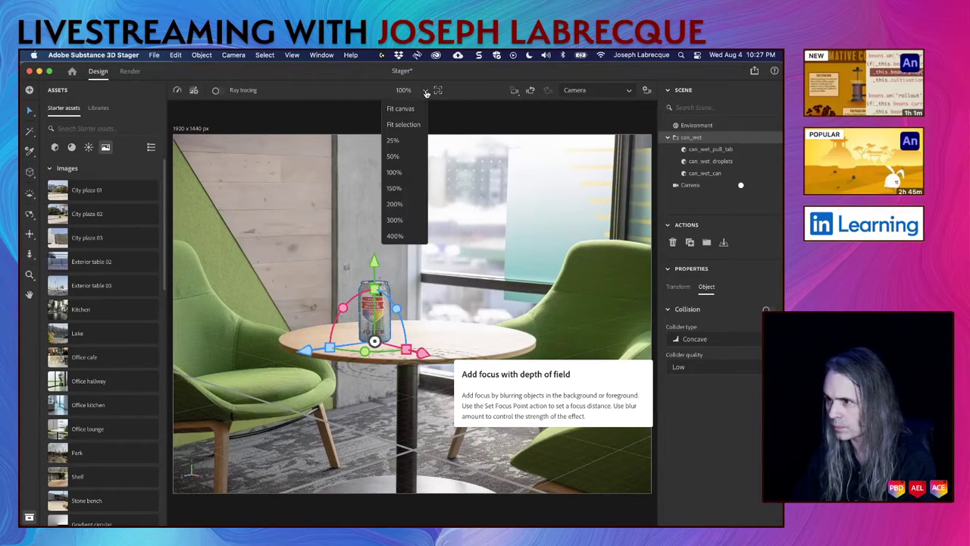
left_click(409, 125)
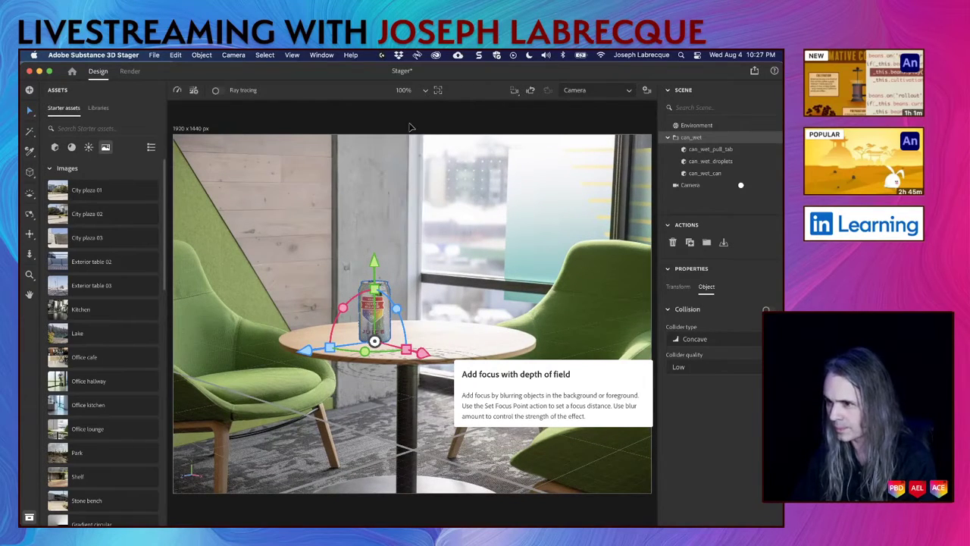
left_click(438, 91)
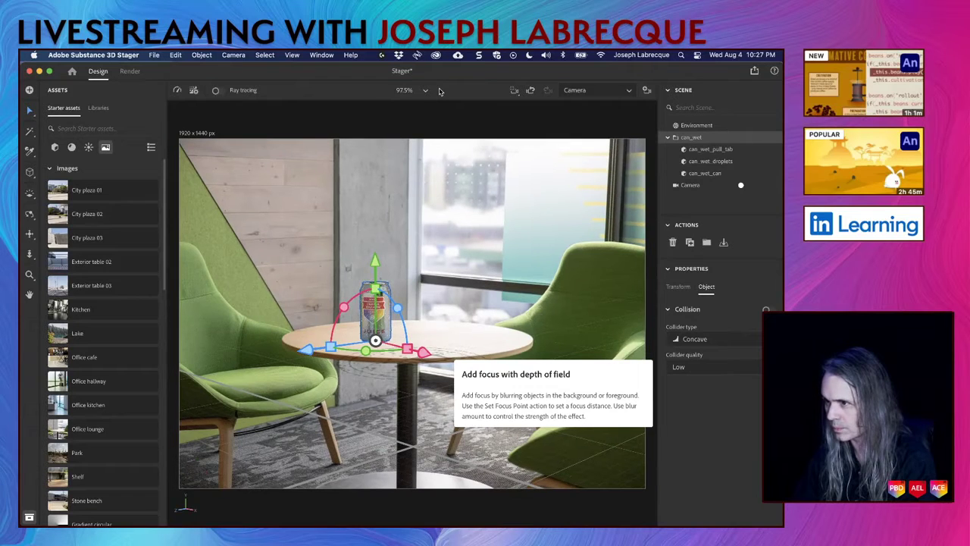
left_click(426, 91)
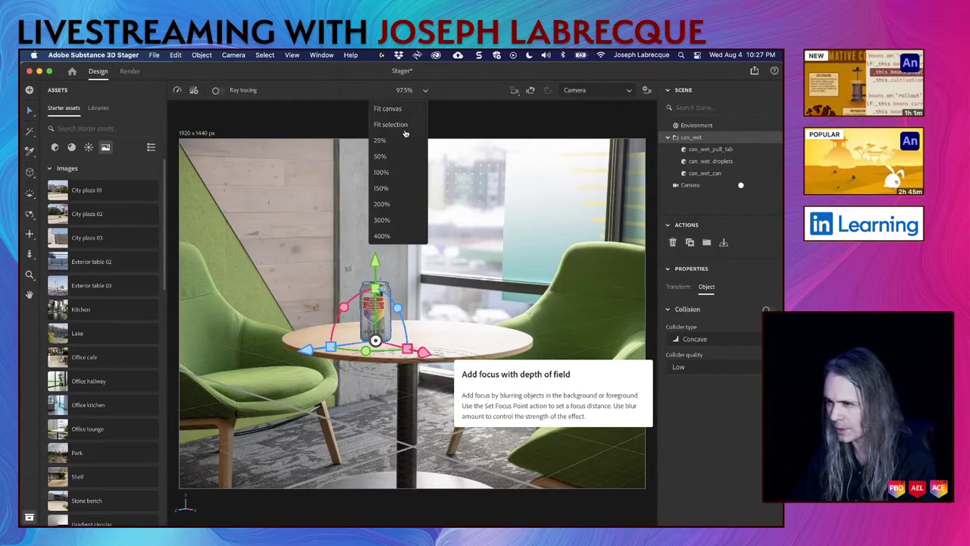
left_click(395, 205)
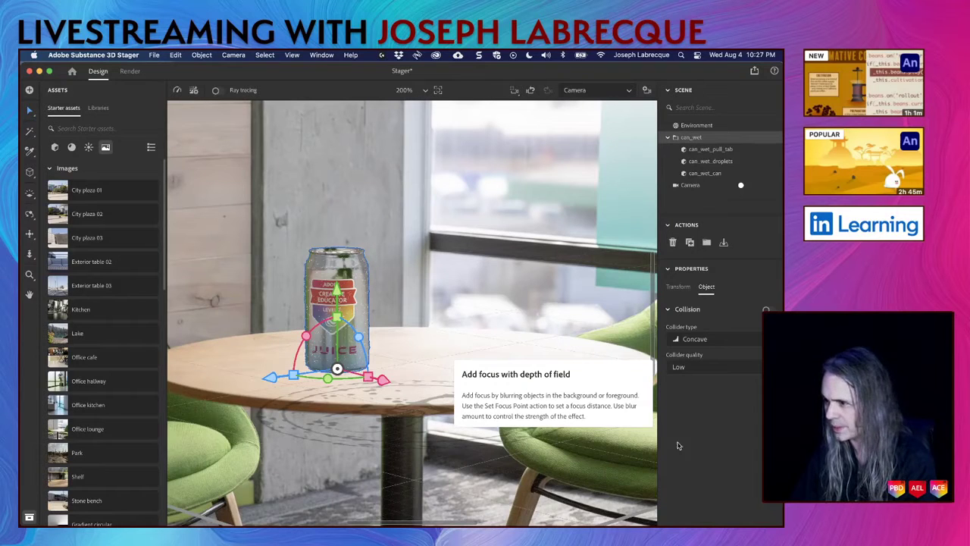
key("super+s")
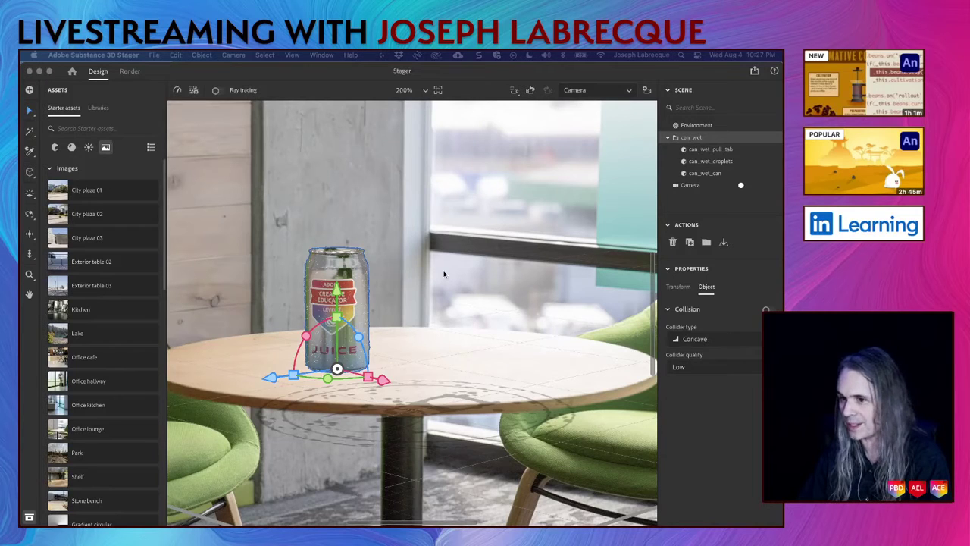
Apply the basic Metal material to the can's pull tab and save the scene
left_click(408, 319)
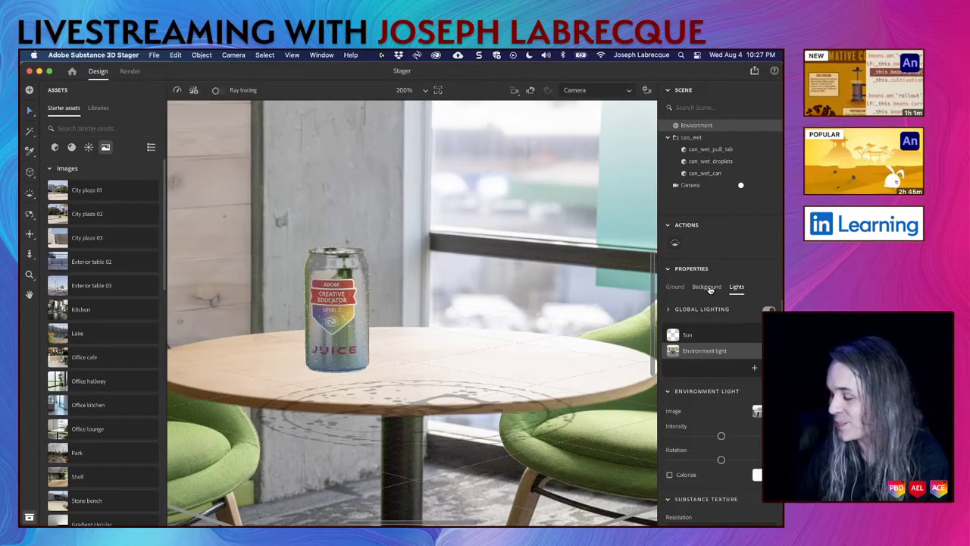
left_click(342, 323)
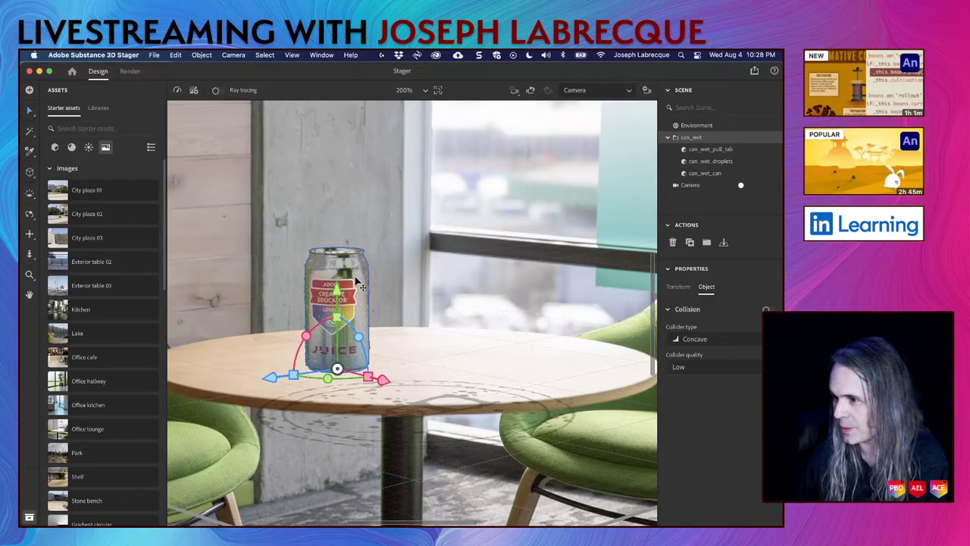
left_click(727, 150)
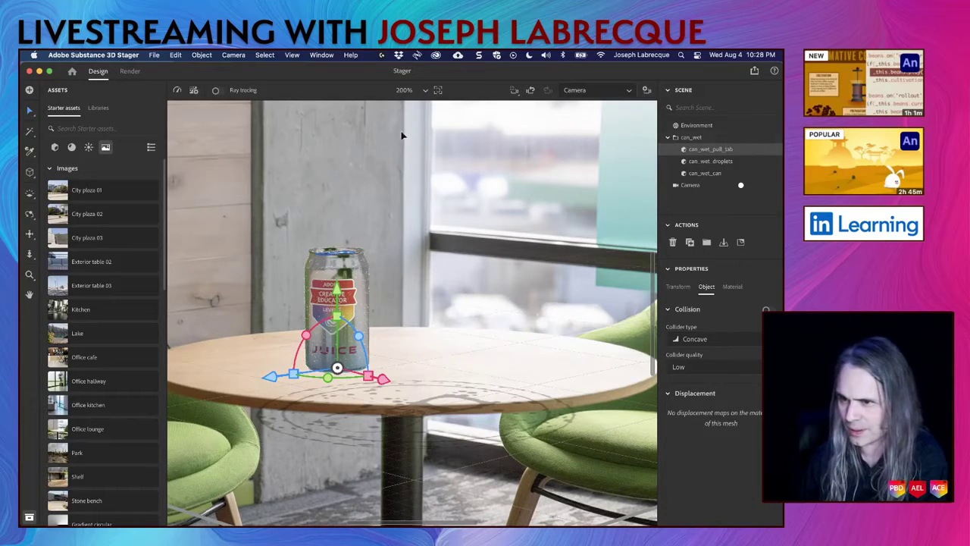
left_click(72, 148)
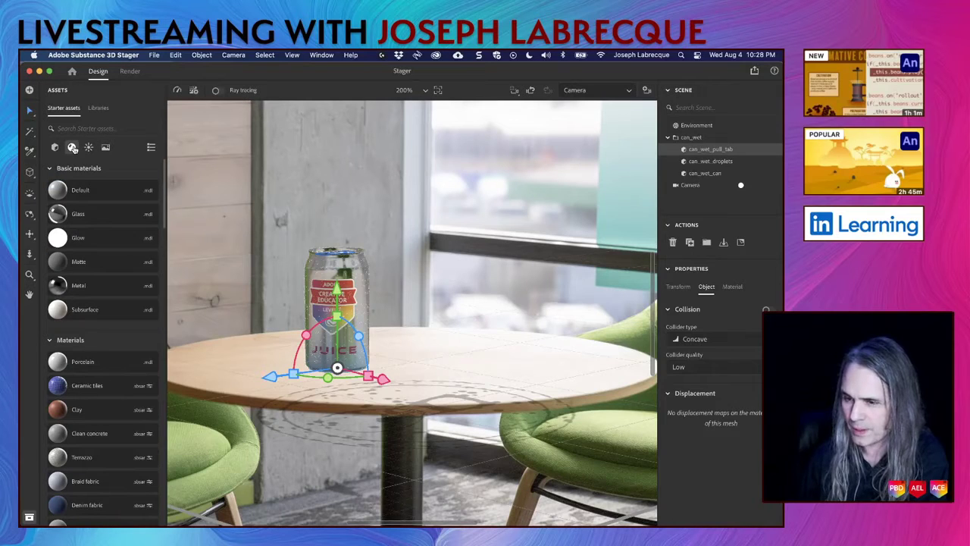
left_click(93, 286)
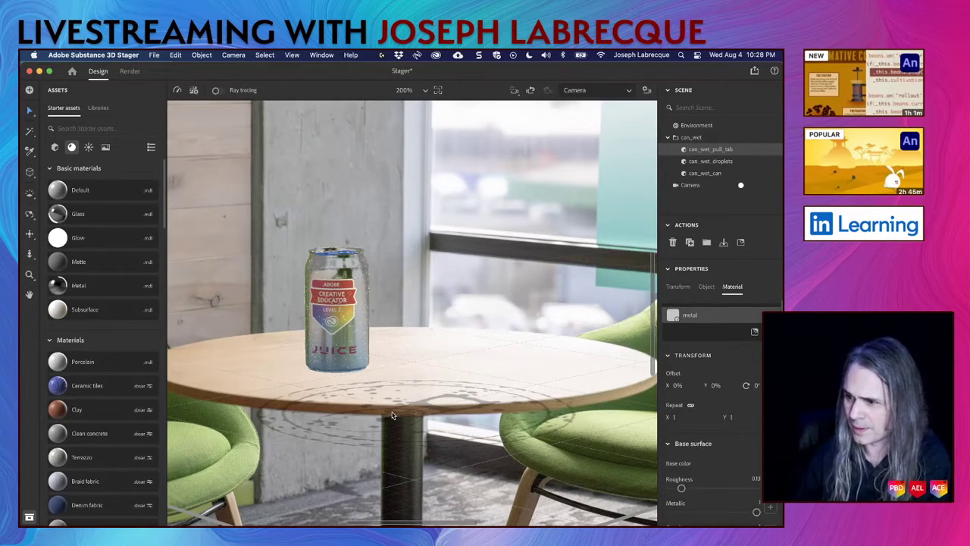
key("super+s")
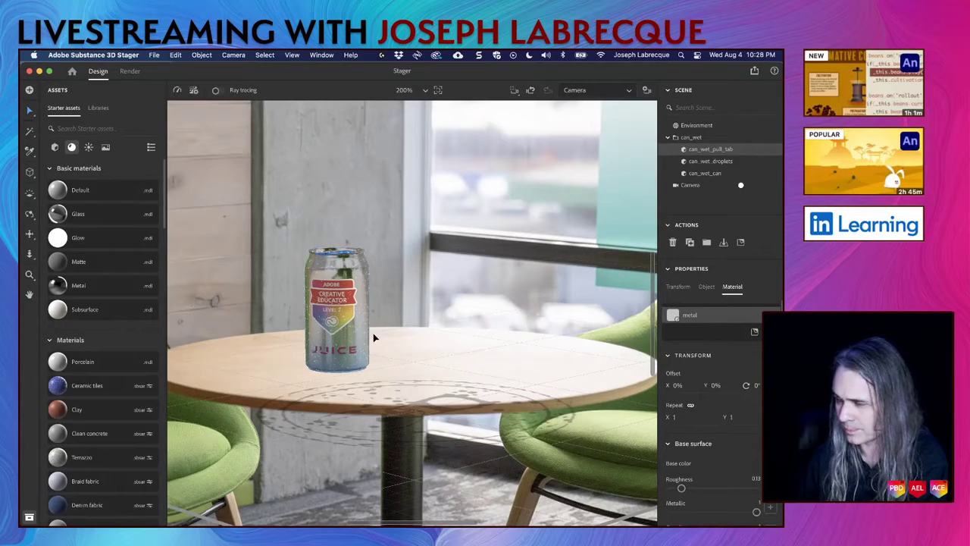
Duplicate the can_wet group twice and spread the three cans across the tabletop, one in front between the other two
left_click(713, 140)
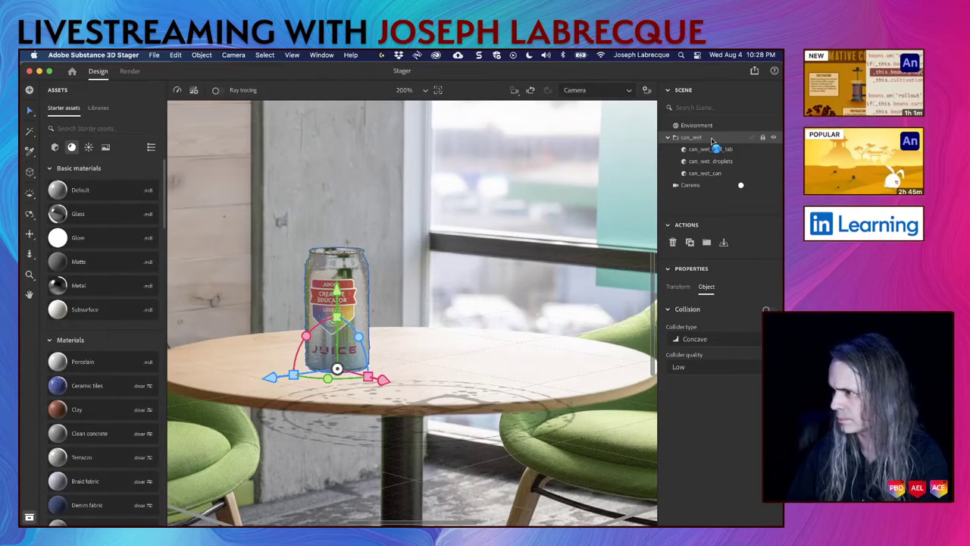
key("super+d")
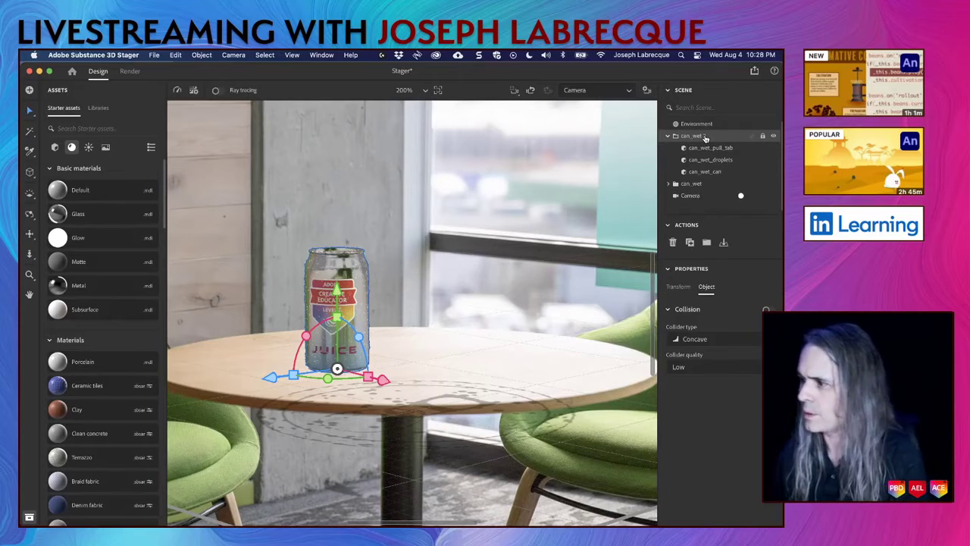
key("super+d")
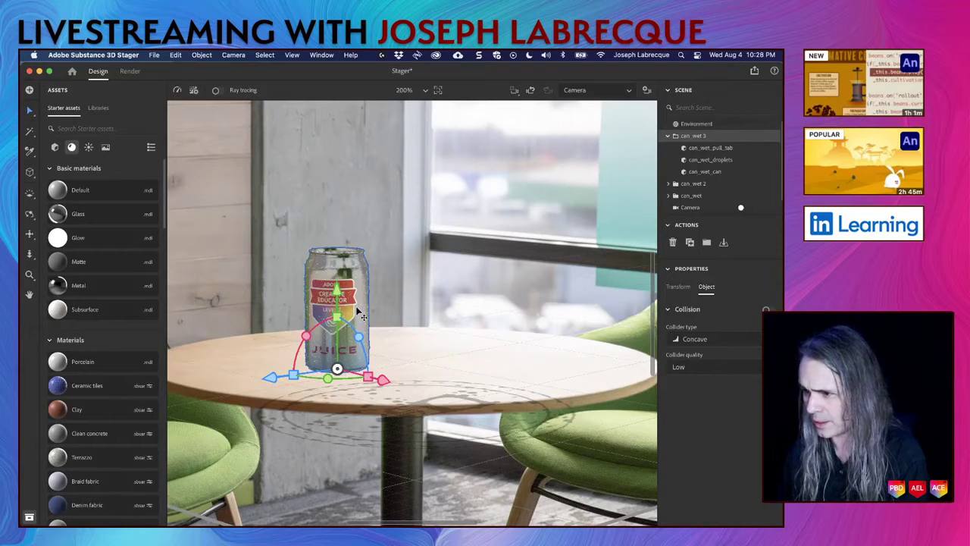
left_click_drag(397, 310, 488, 305)
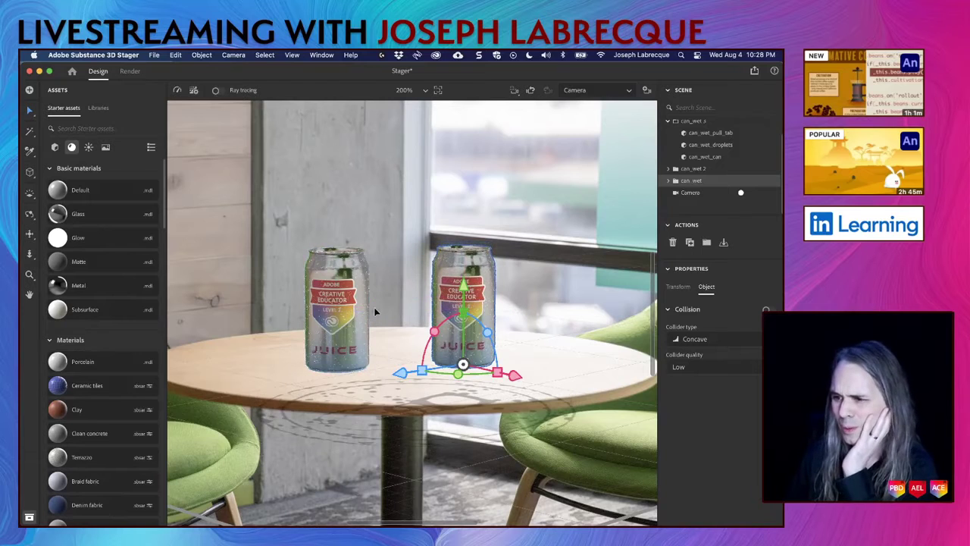
left_click_drag(348, 317, 406, 326, "alt")
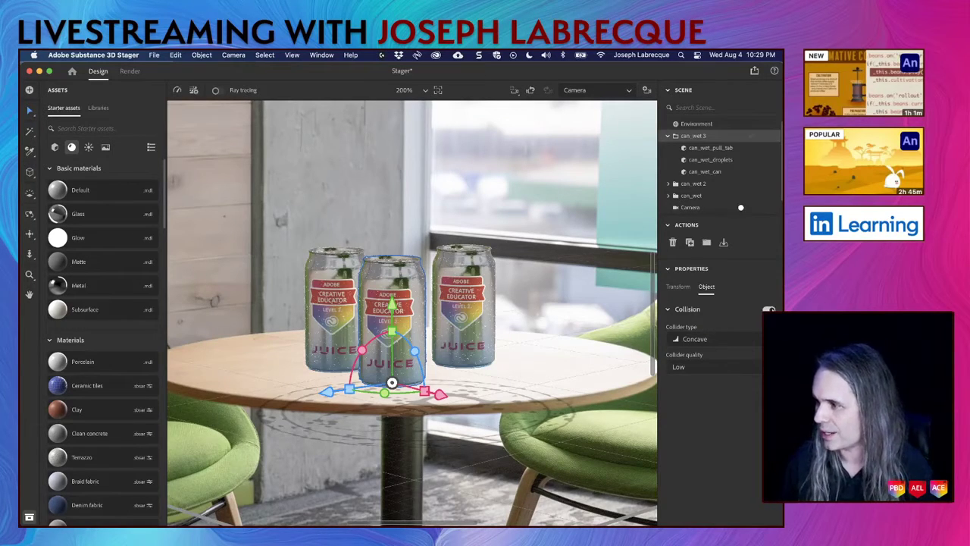
Turn on collision for the left and right cans, can_wet 2 and can_wet
left_click(477, 327)
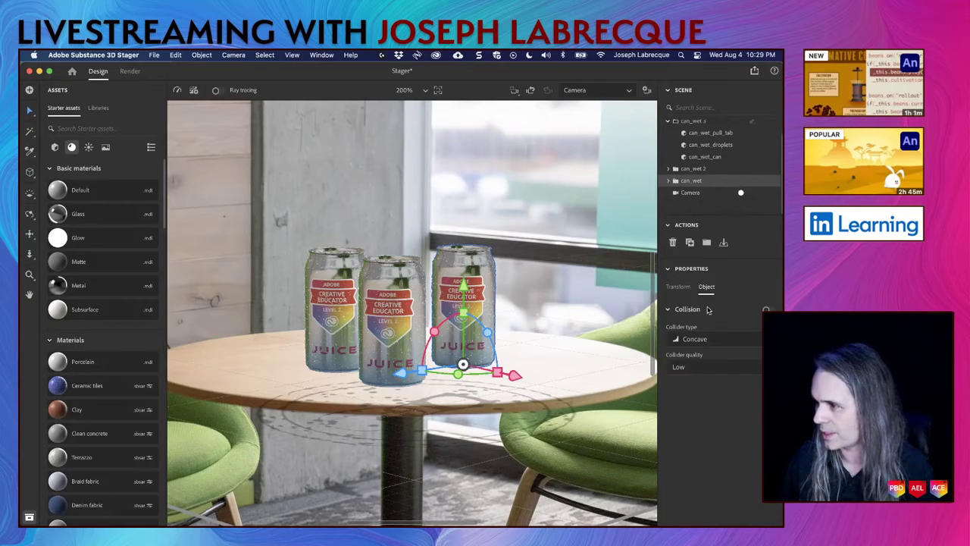
left_click(769, 310)
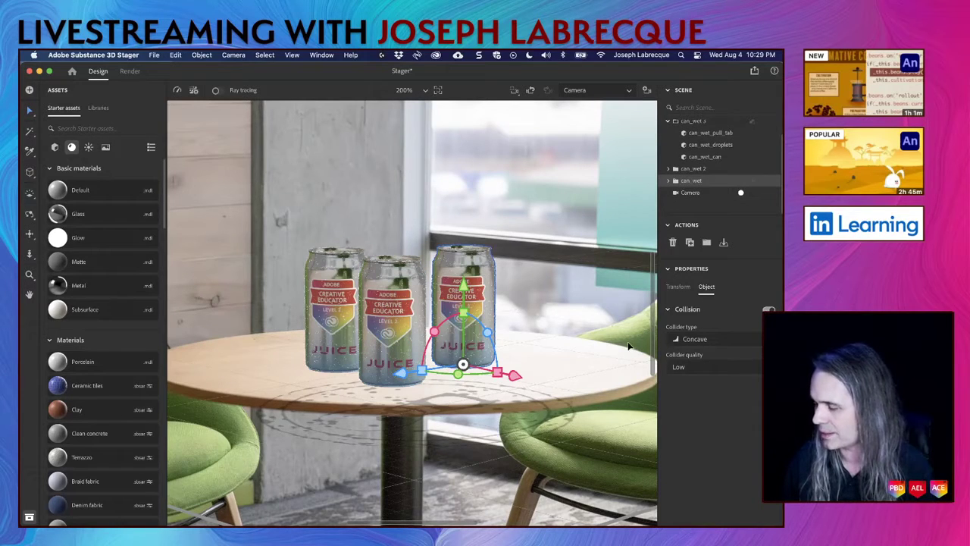
left_click(340, 331)
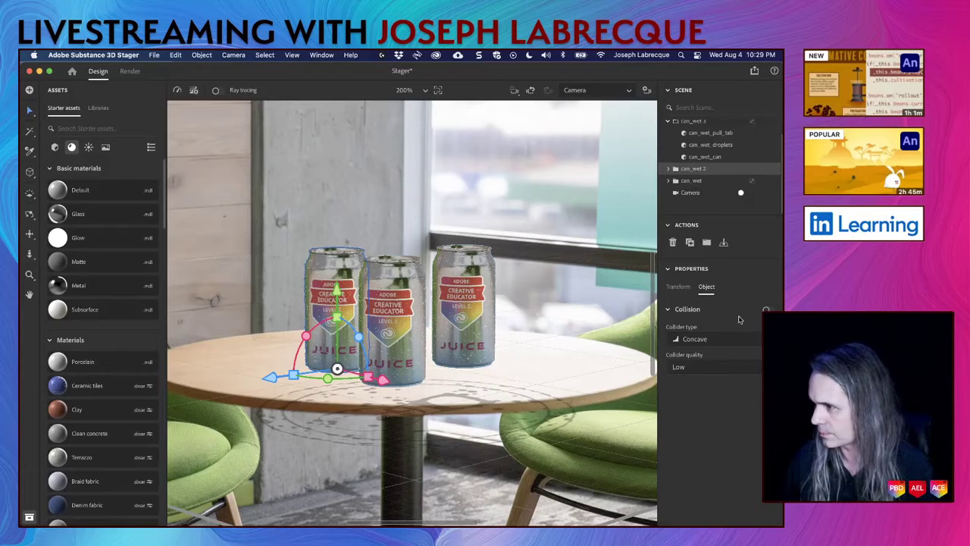
left_click(438, 342)
Lay the front can on its side, turn its label toward the camera, and rest it on the table before the upright cans
left_click_drag(404, 347, 362, 463)
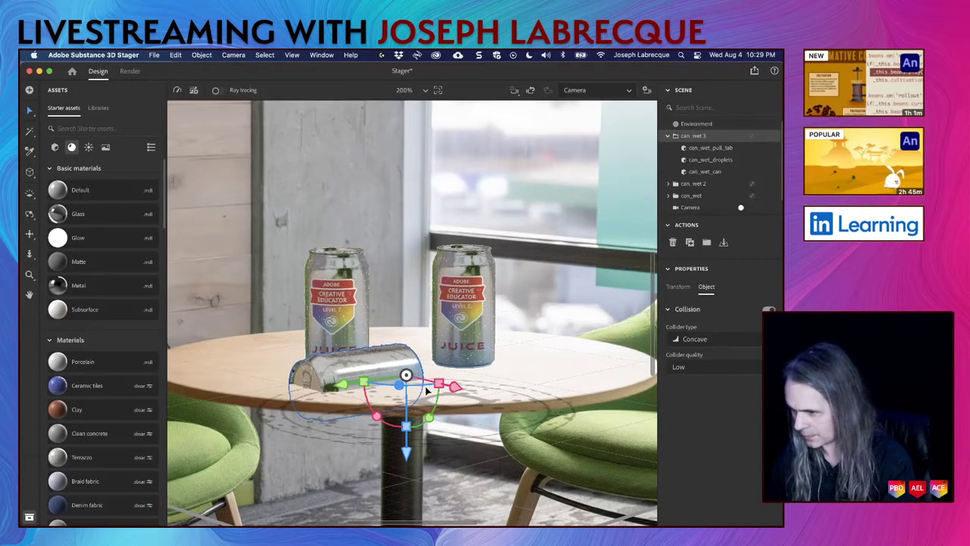
left_click_drag(430, 422, 425, 339)
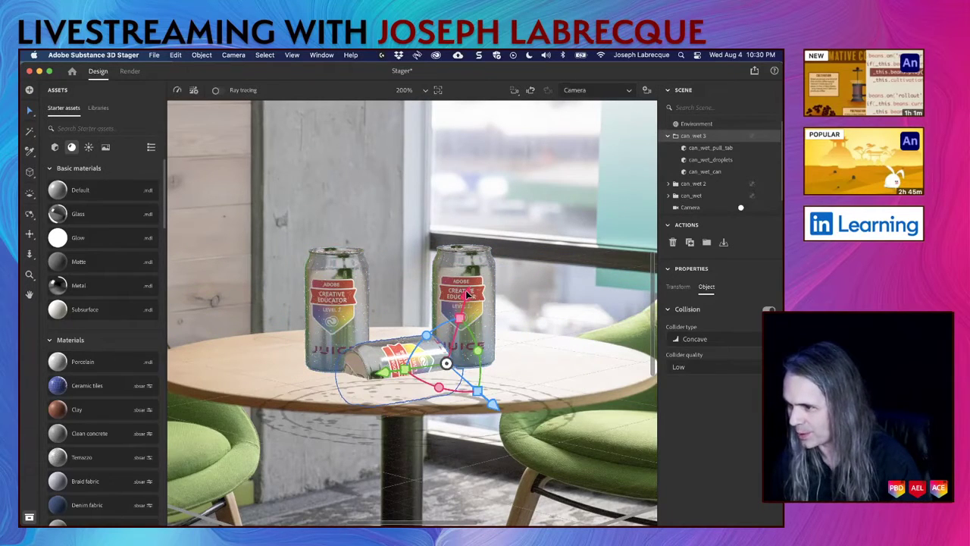
left_click_drag(468, 295, 478, 264)
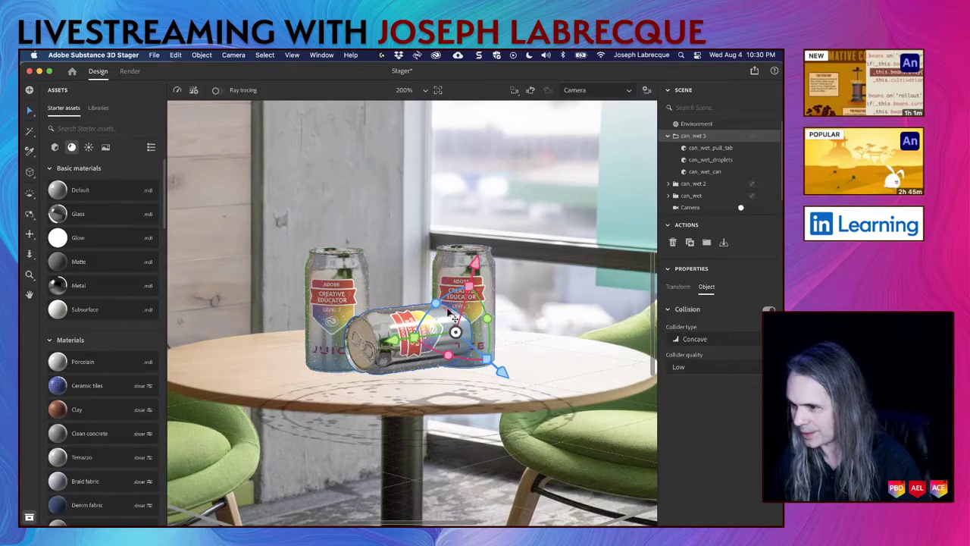
left_click_drag(405, 366, 387, 381)
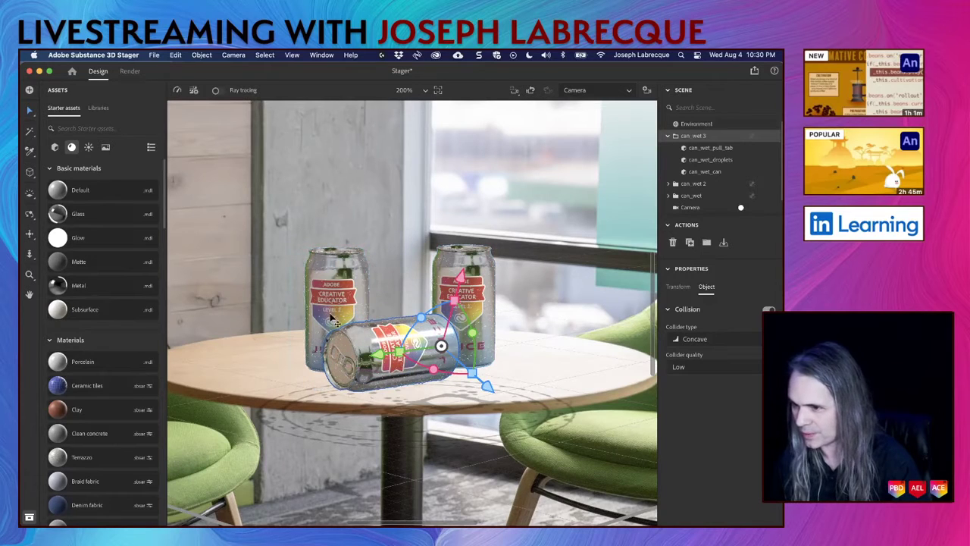
Rearrange the cans into a group with the two upright ones farther back behind the lying one, and save the scene
left_click(486, 288)
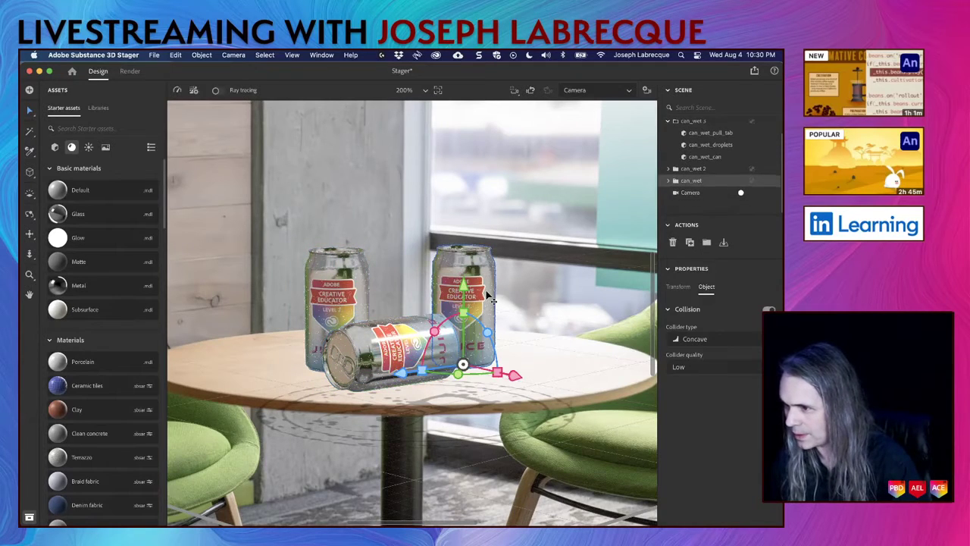
left_click_drag(487, 290, 453, 280)
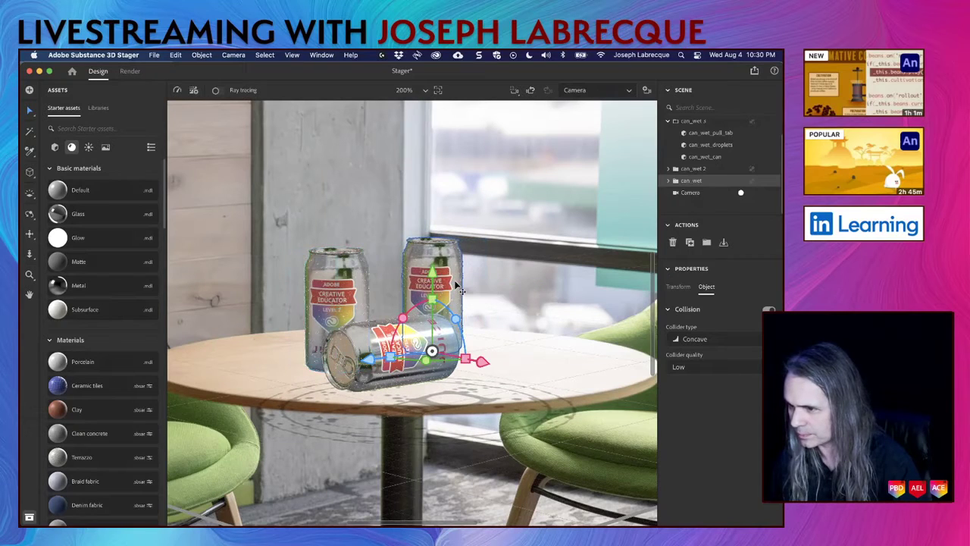
left_click(556, 370)
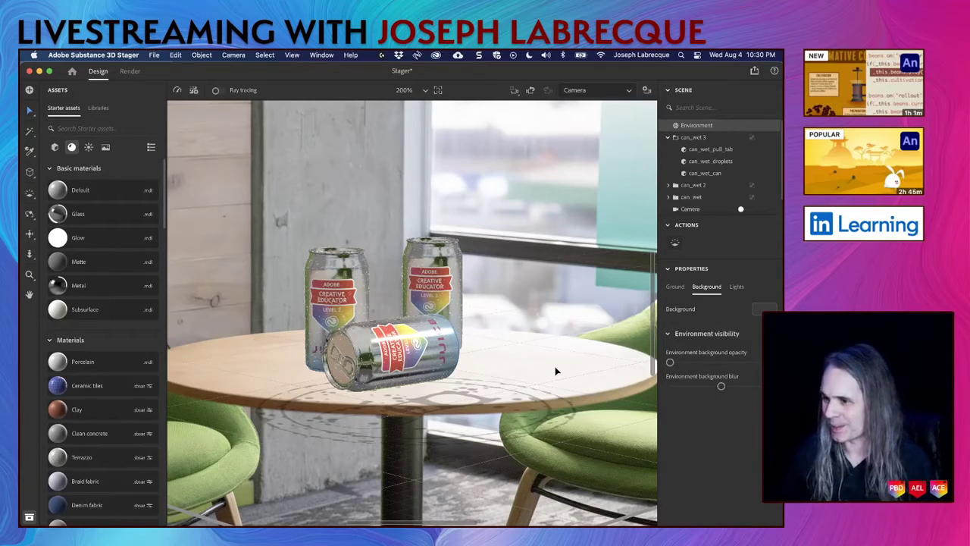
left_click(341, 301)
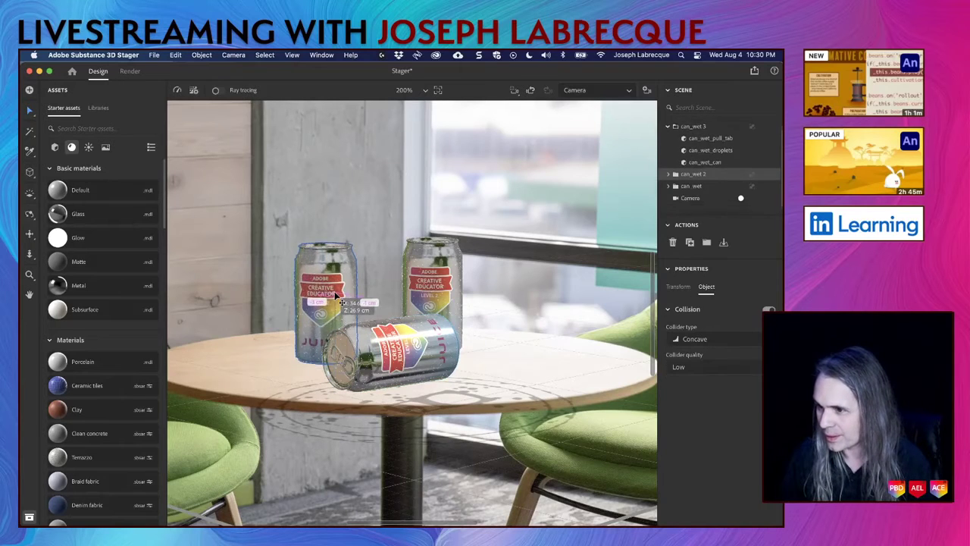
left_click_drag(335, 292, 337, 293)
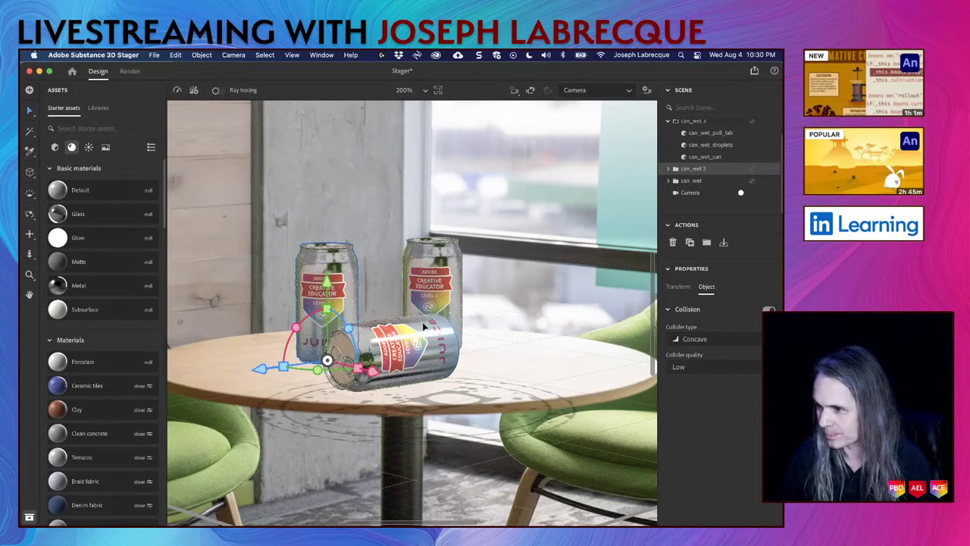
left_click_drag(419, 366, 438, 356)
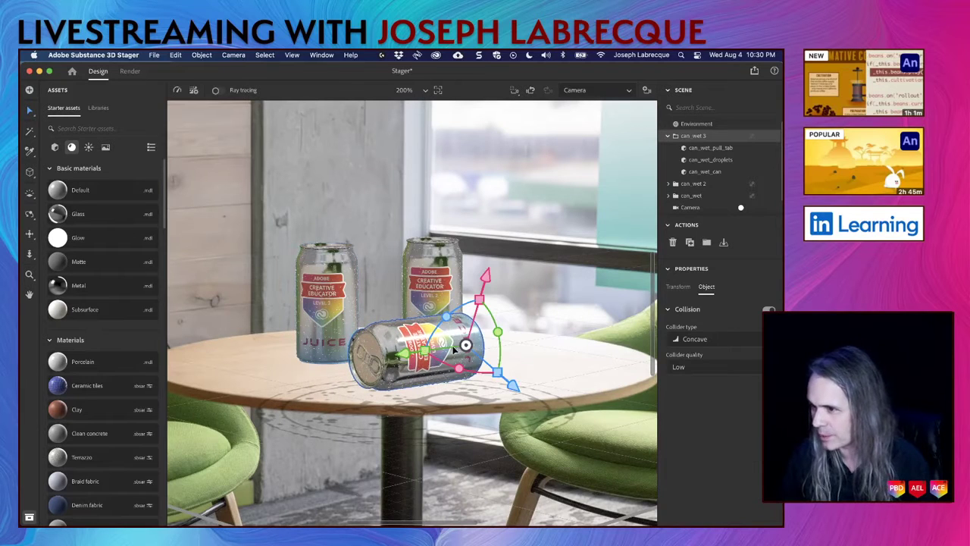
left_click(547, 365)
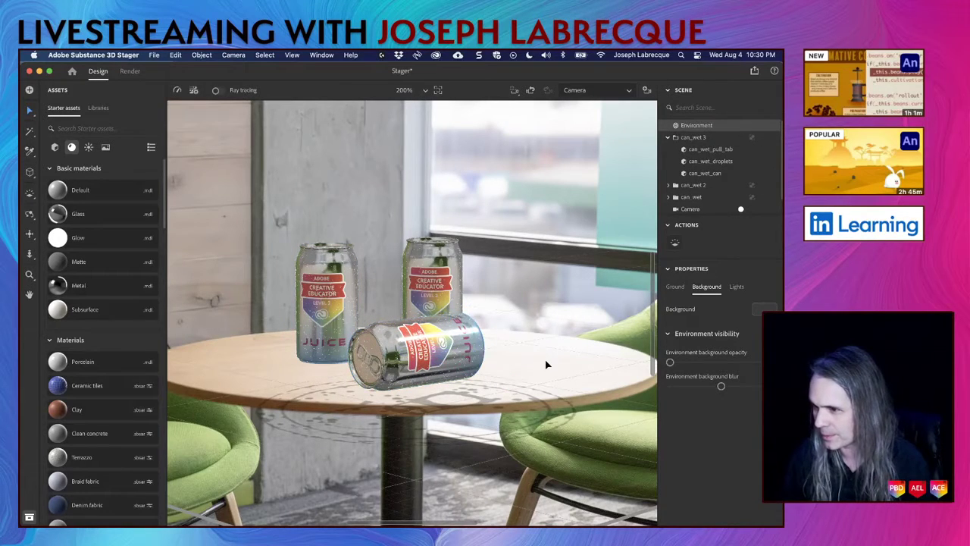
key("super+s")
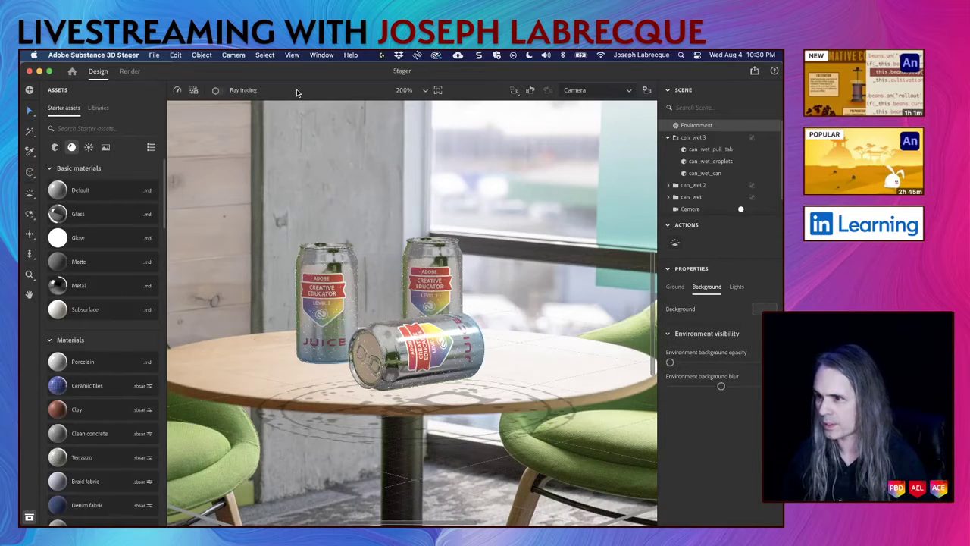
Turn on ray tracing to preview the cans on the table and fit the whole canvas in view
left_click(217, 91)
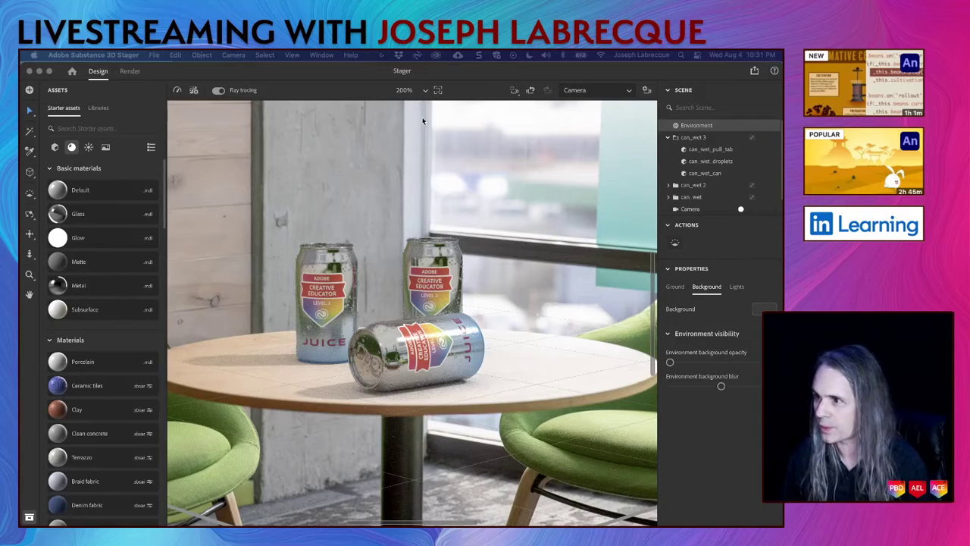
left_click(426, 93)
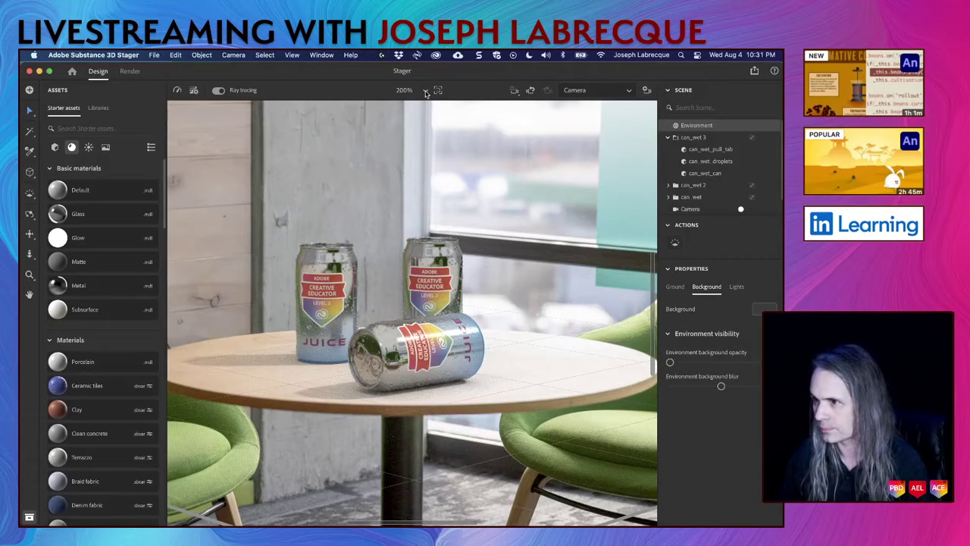
left_click(426, 92)
left_click(410, 111)
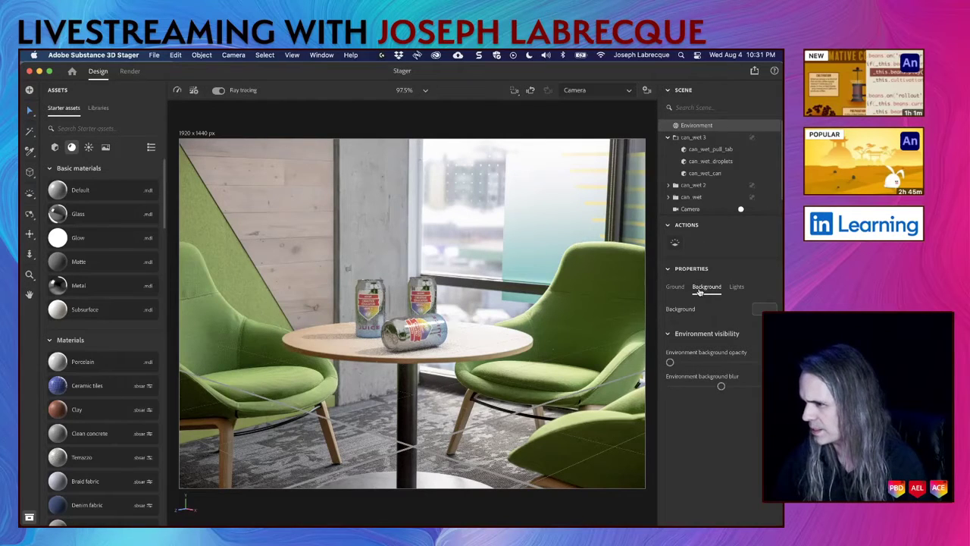
Try switching off the environment's ground plane and undo that change
left_click(676, 287)
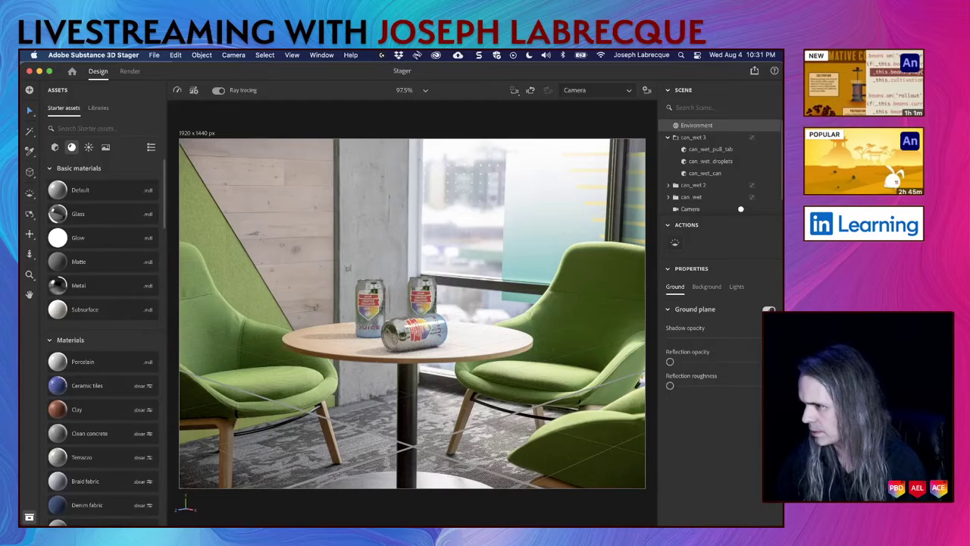
left_click(768, 309)
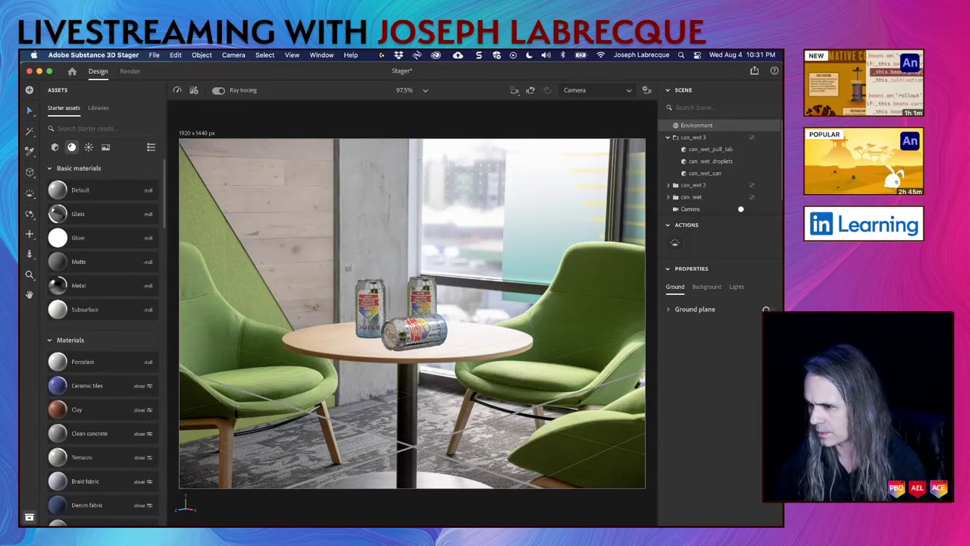
key("super+z")
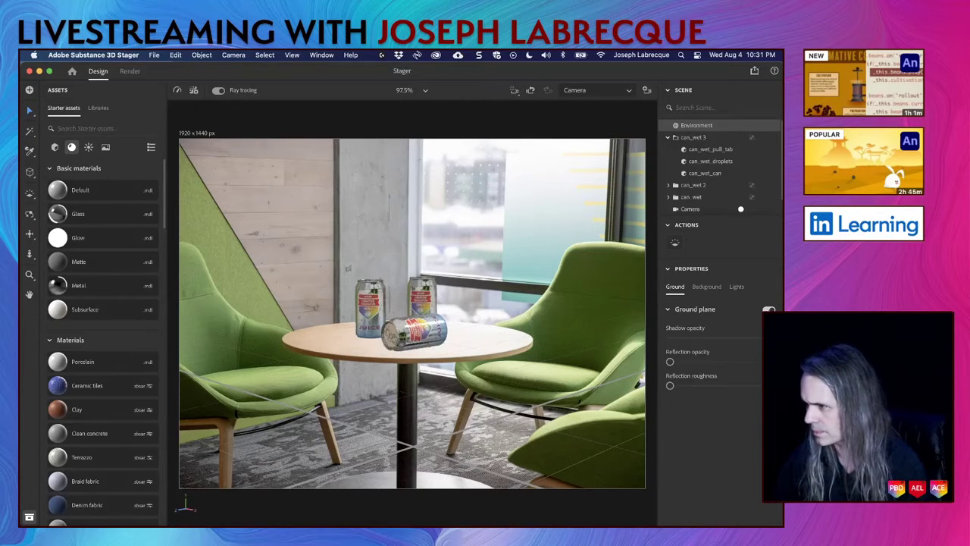
Examine the environment's background, lights and ground settings under ray tracing, and turn the ray-traced preview off
left_click(713, 290)
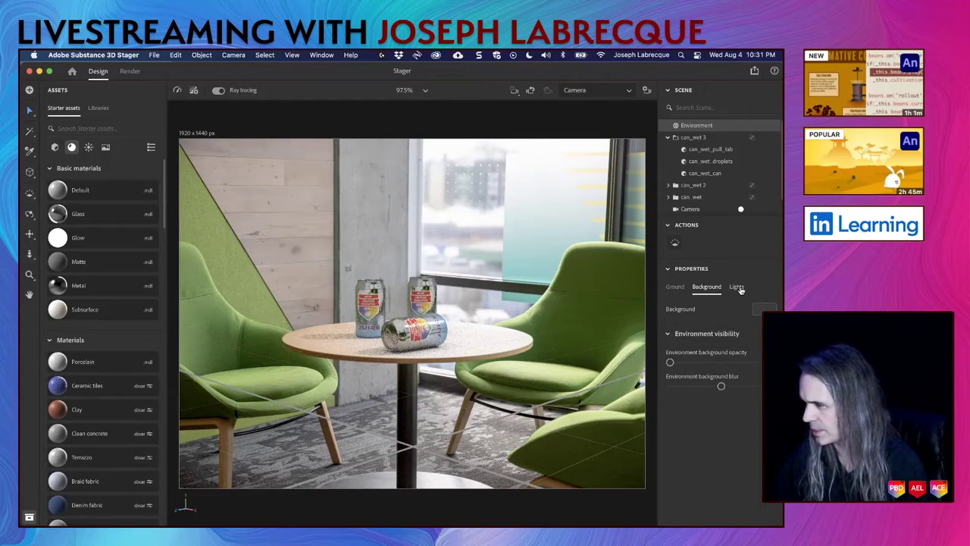
left_click(738, 288)
scroll(713, 408, "down", 5)
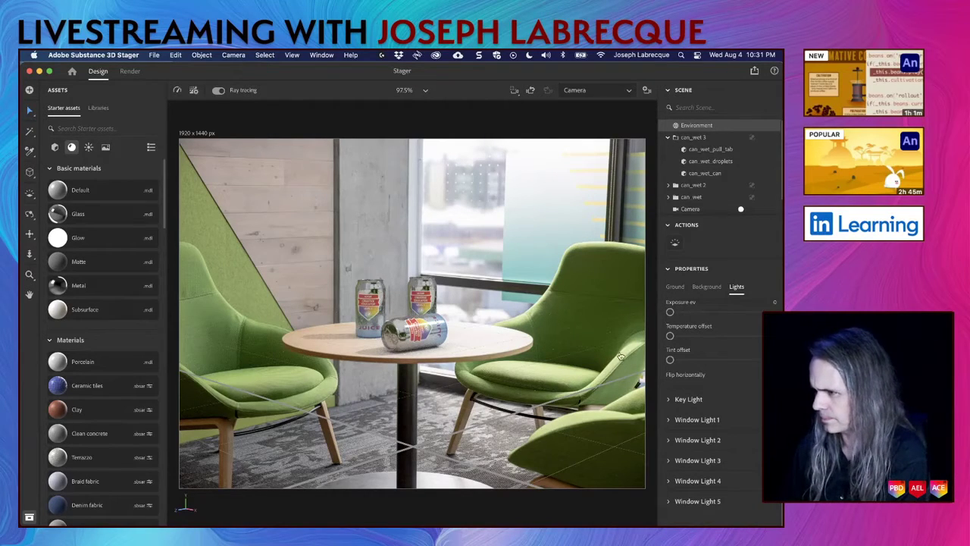
left_click(707, 292)
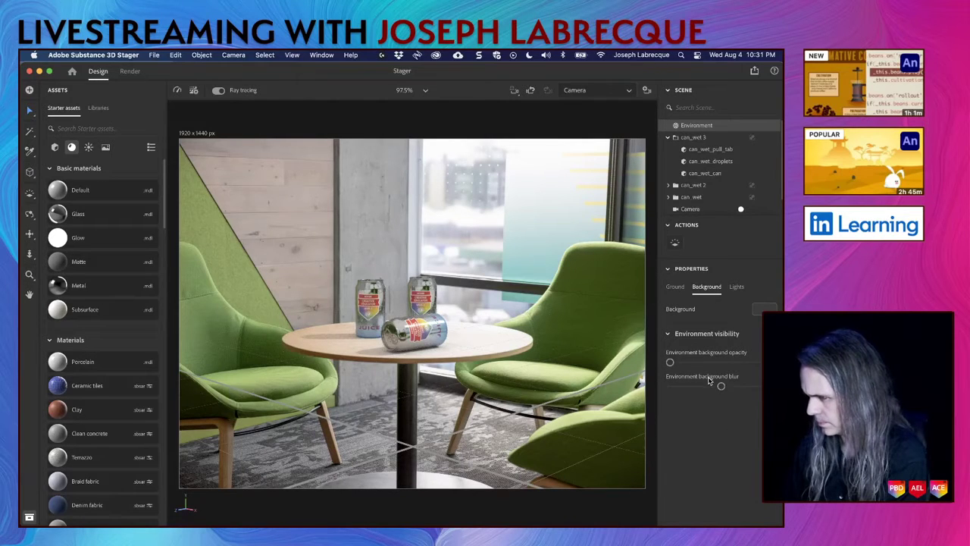
left_click(675, 289)
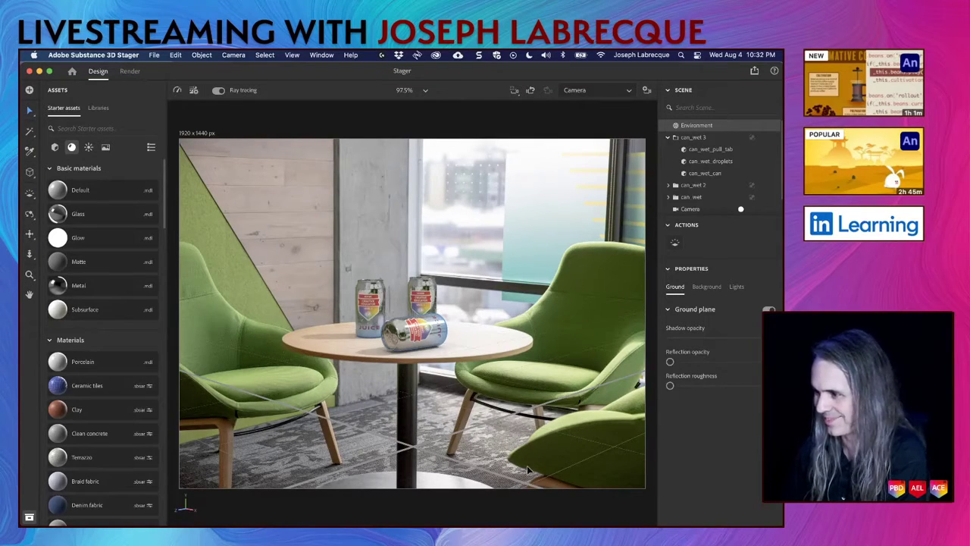
left_click(706, 290)
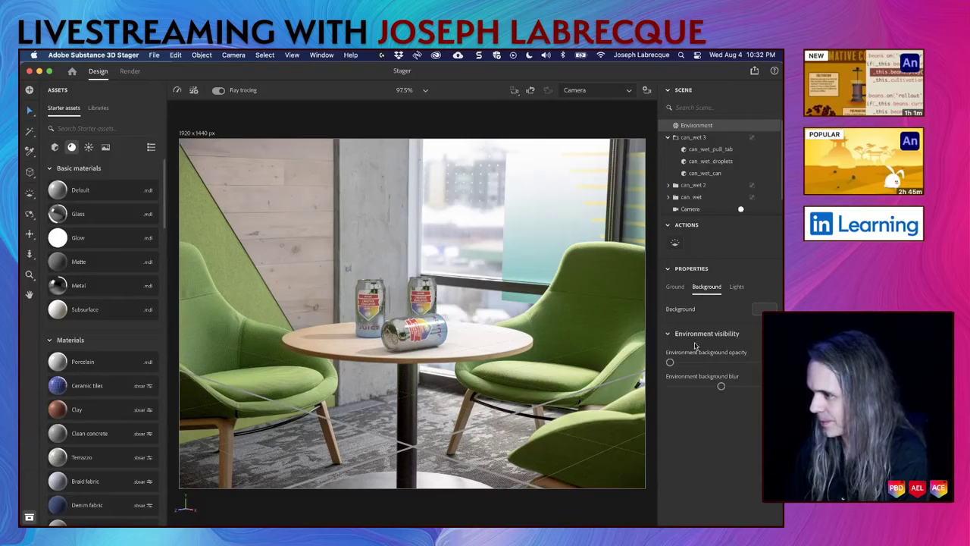
left_click(736, 287)
left_click(695, 291)
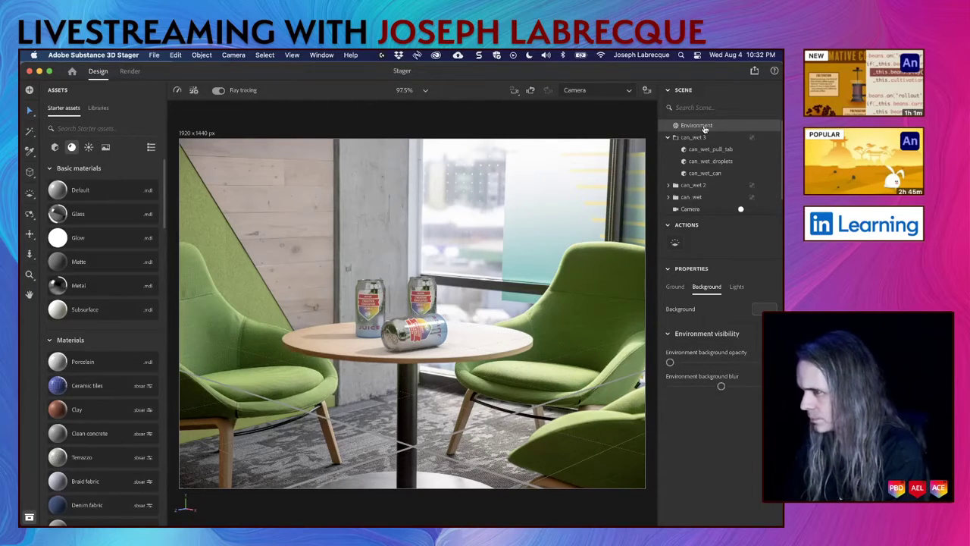
left_click(676, 286)
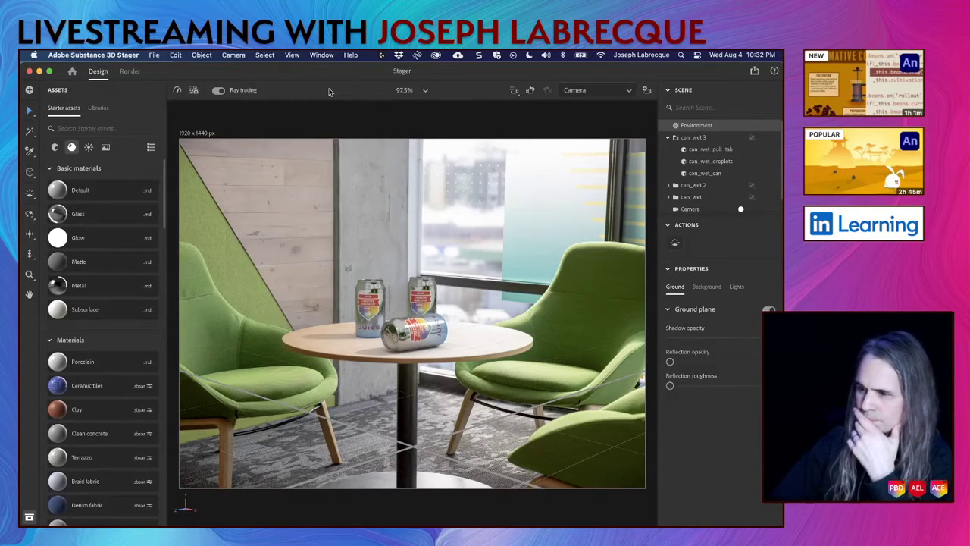
left_click(219, 90)
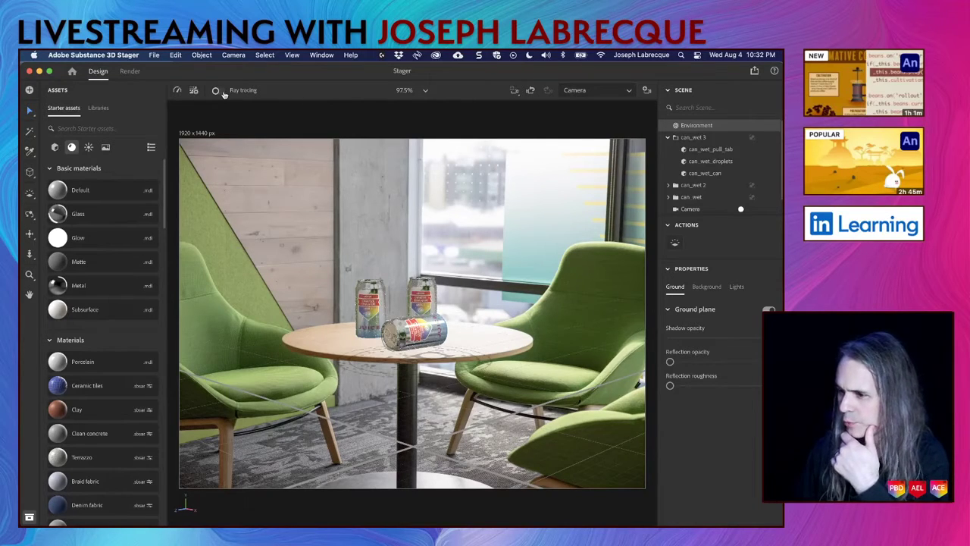
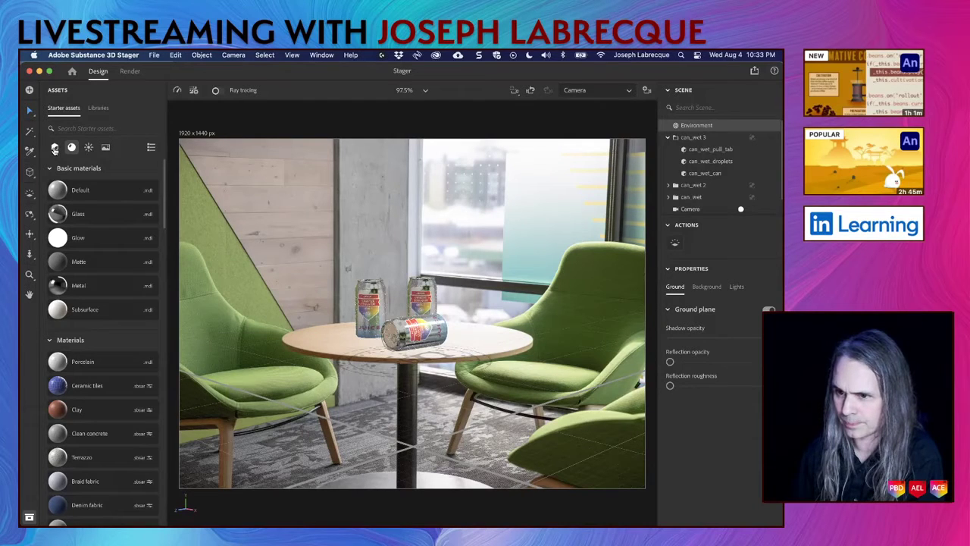
Find the Felt tip pen among the starter models and add it to the scene
left_click(54, 149)
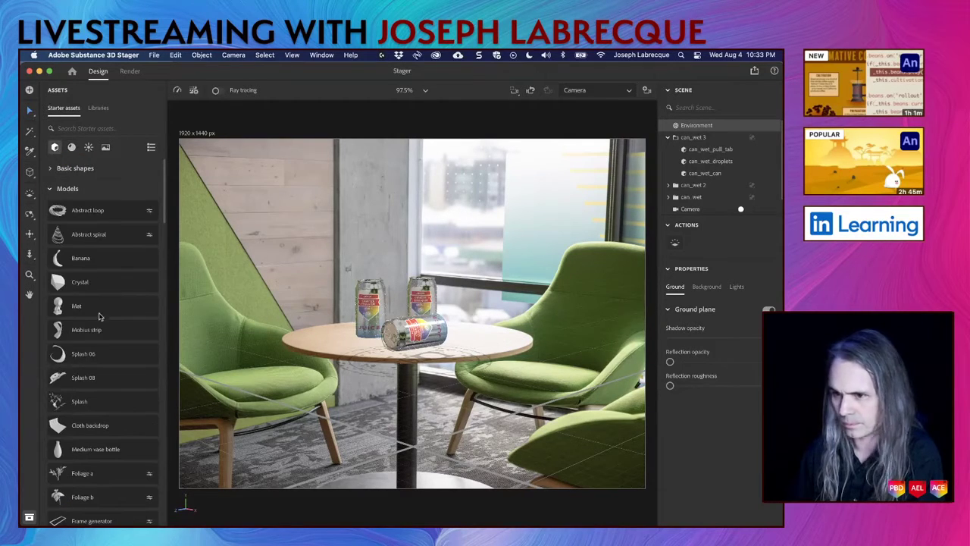
scroll(116, 368, "down", 5)
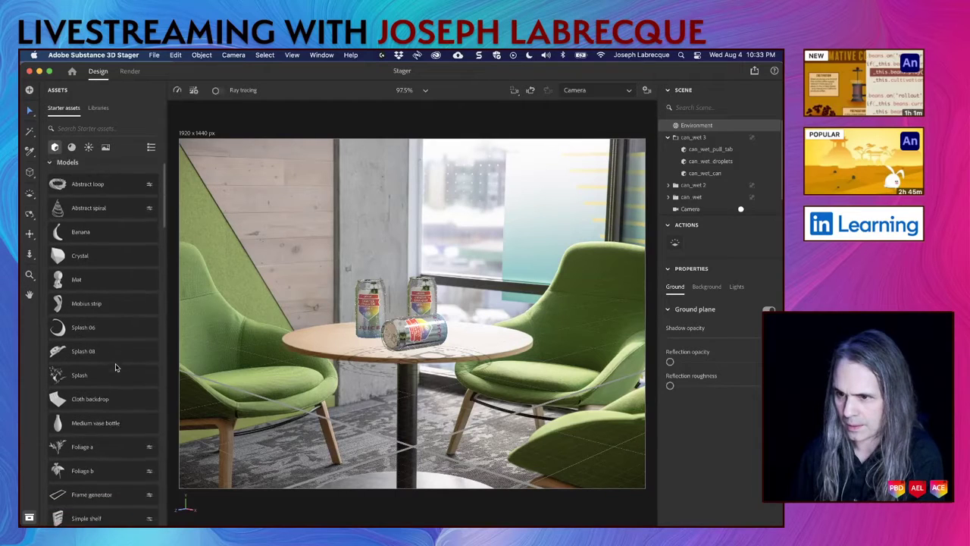
scroll(116, 368, "down", 7)
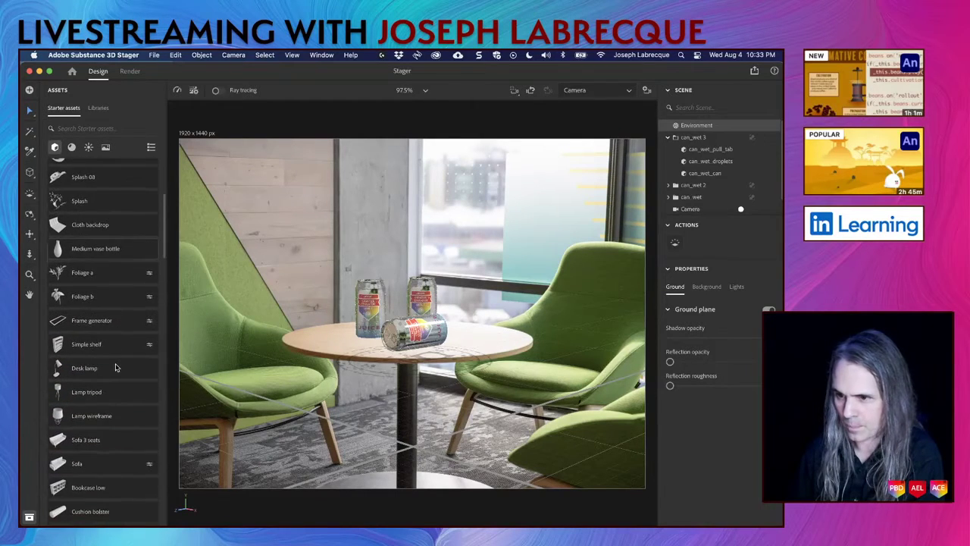
scroll(116, 367, "down", 3)
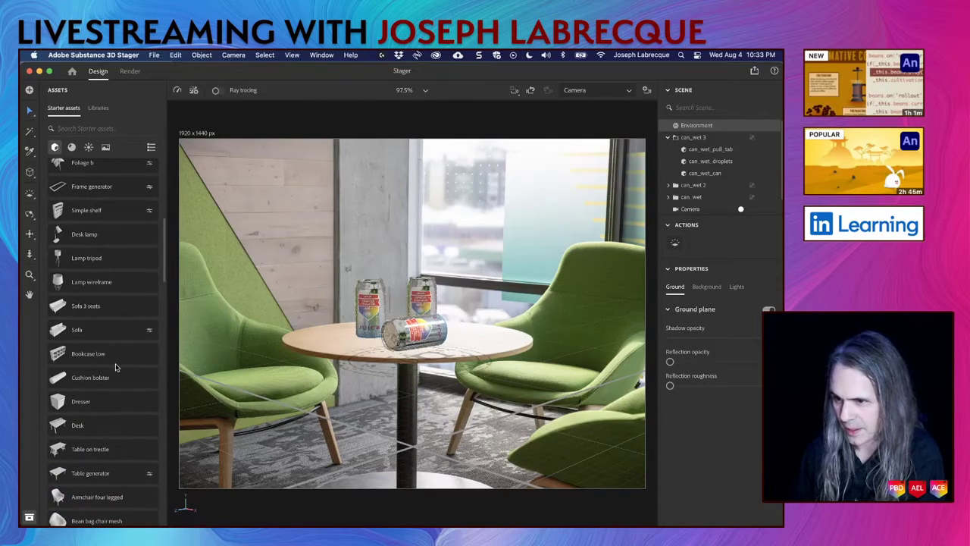
scroll(116, 368, "down", 12)
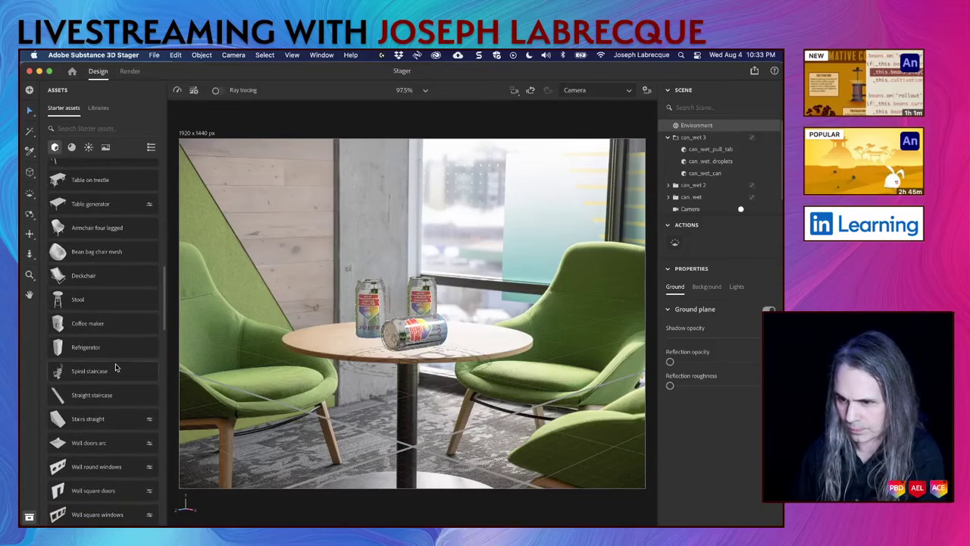
scroll(116, 368, "down", 14)
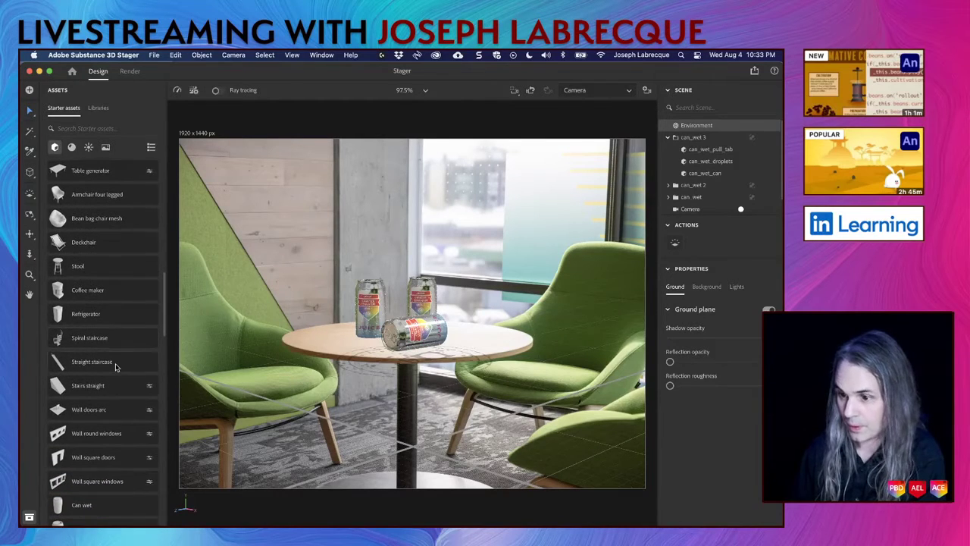
scroll(116, 368, "down", 7)
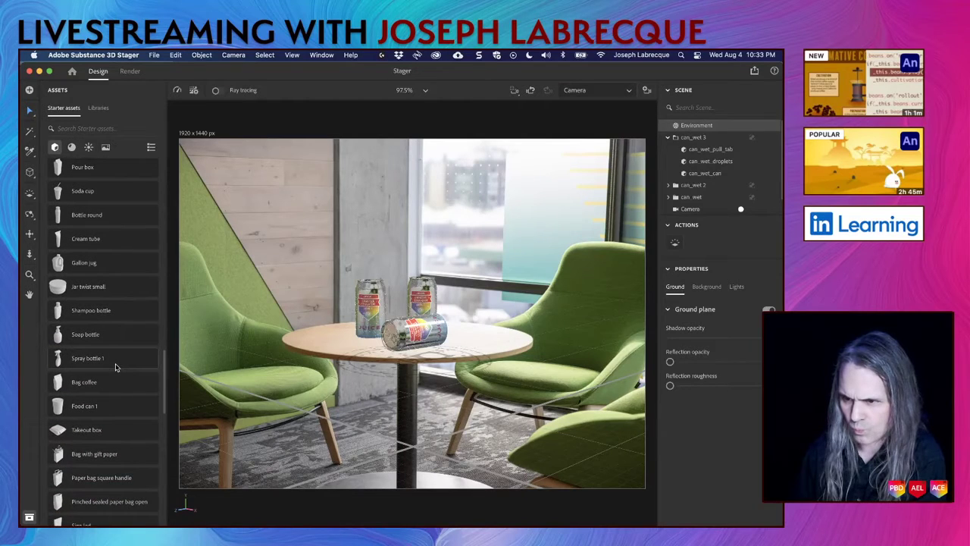
scroll(116, 368, "down", 1)
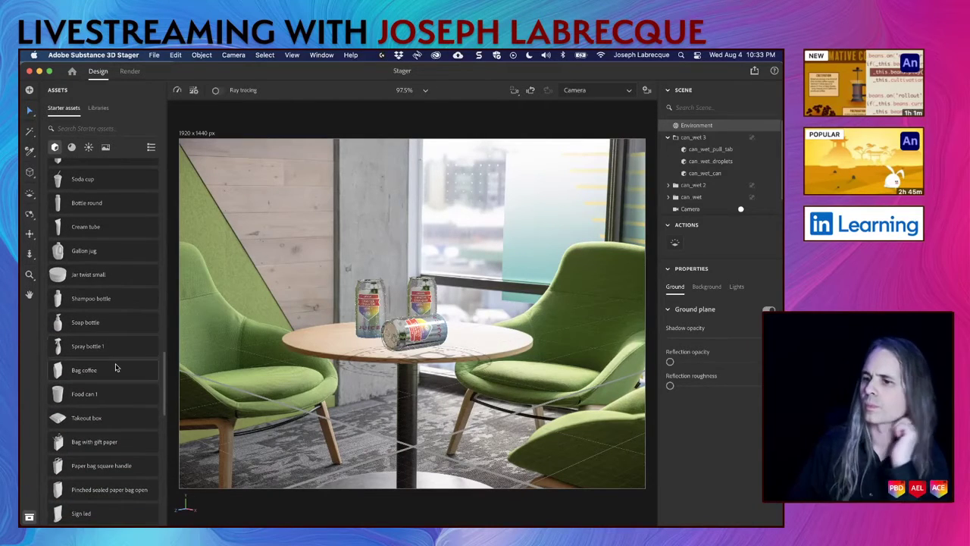
scroll(116, 368, "down", 6)
scroll(116, 368, "down", 5)
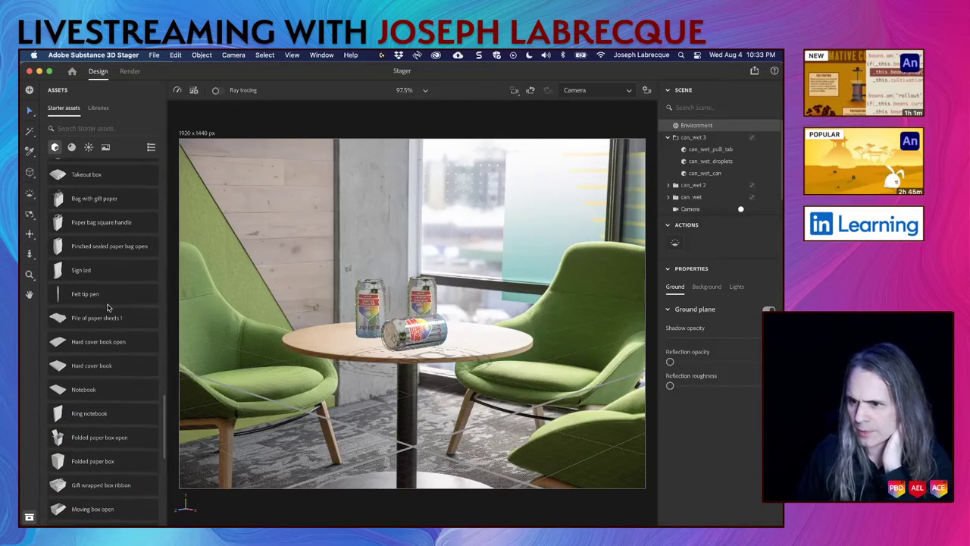
left_click(99, 296)
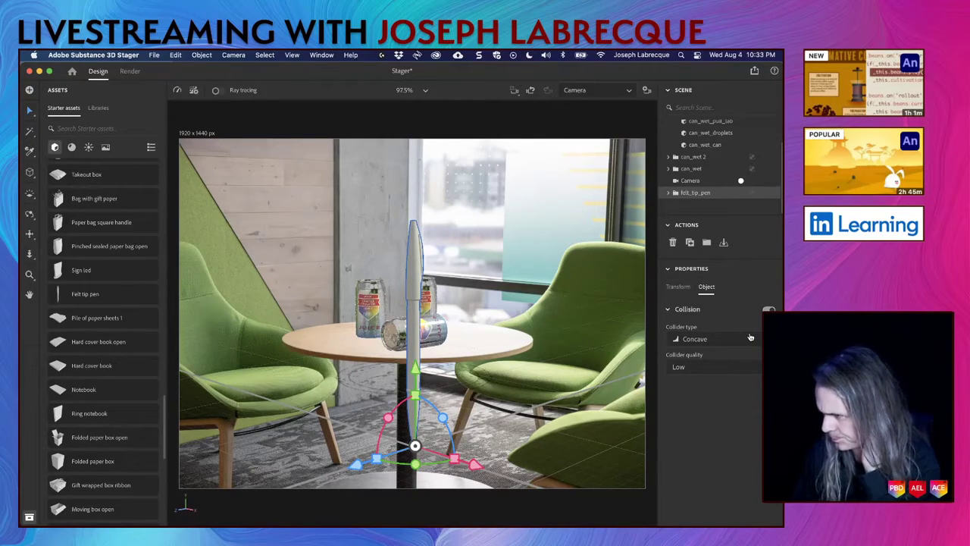
Set the pen's collider quality to High and lay it flat on the tabletop to the right of the lying can
left_click(713, 370)
left_click(713, 397)
left_click_drag(416, 340, 508, 392)
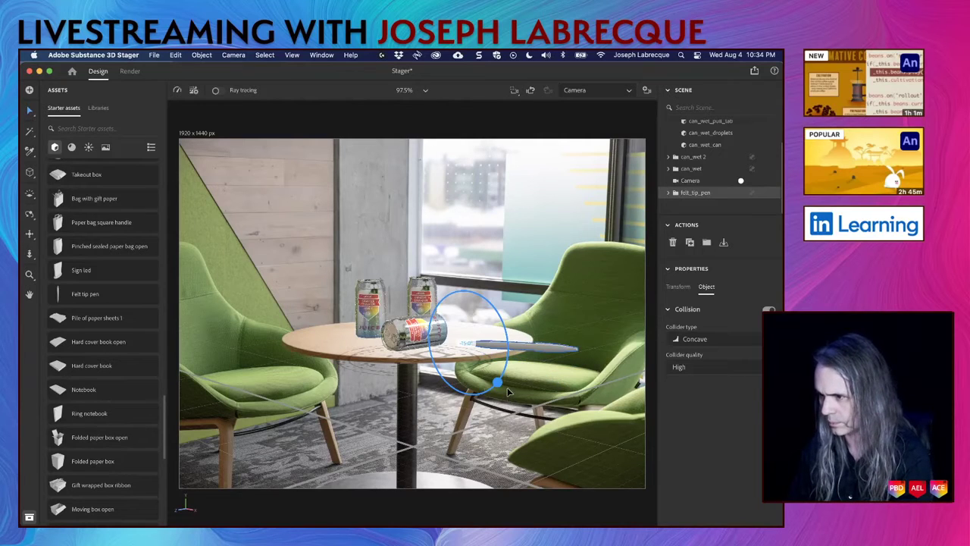
left_click(523, 348)
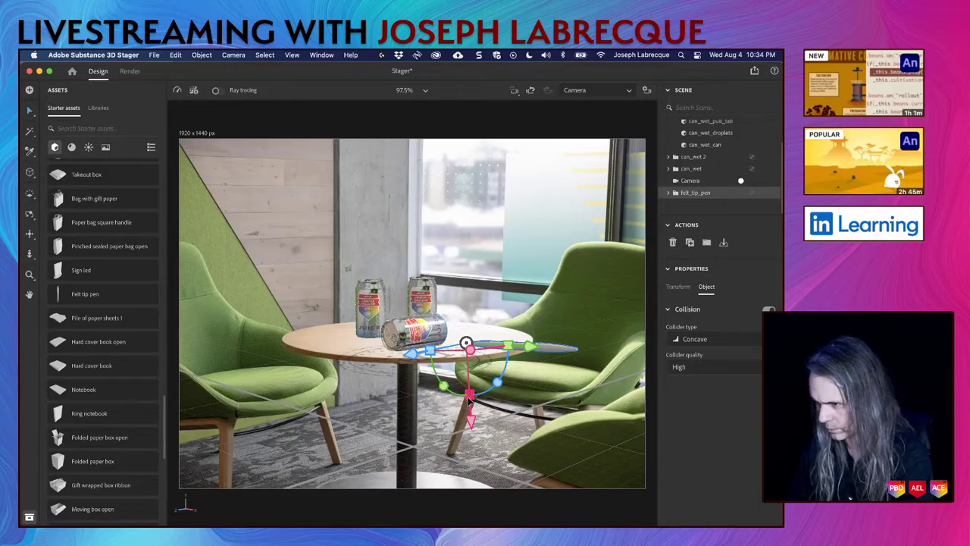
left_click_drag(471, 421, 478, 409)
left_click_drag(507, 338, 514, 356)
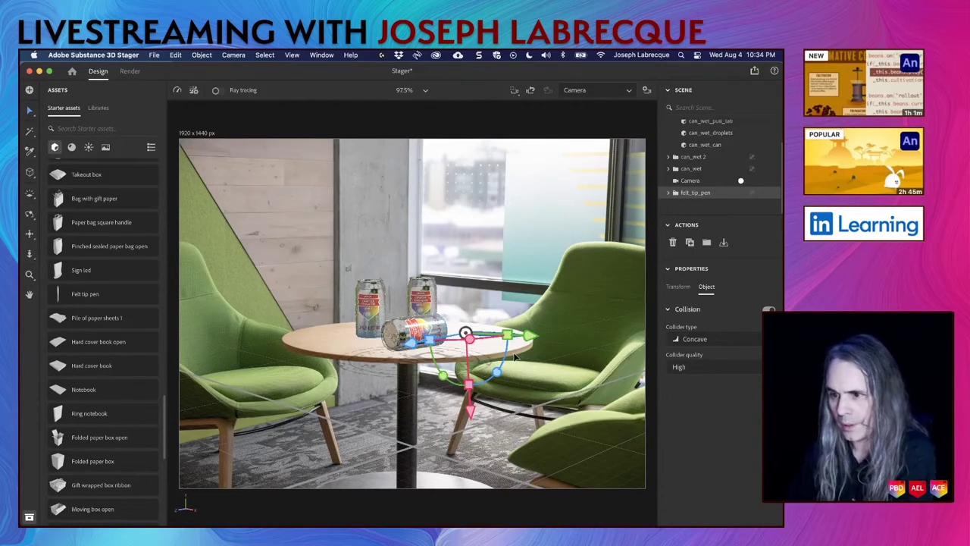
Filter the starter materials by the search term "plast"
left_click(71, 147)
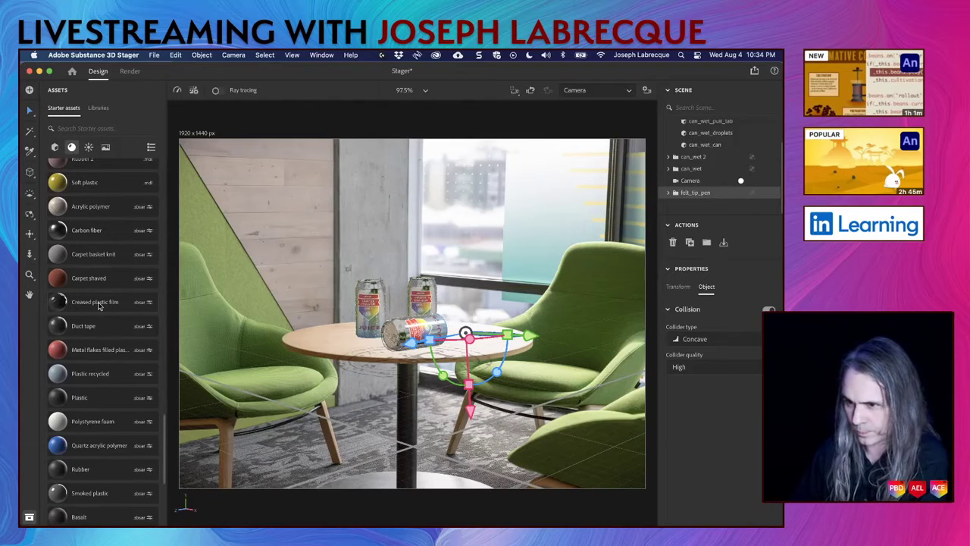
left_click(98, 129)
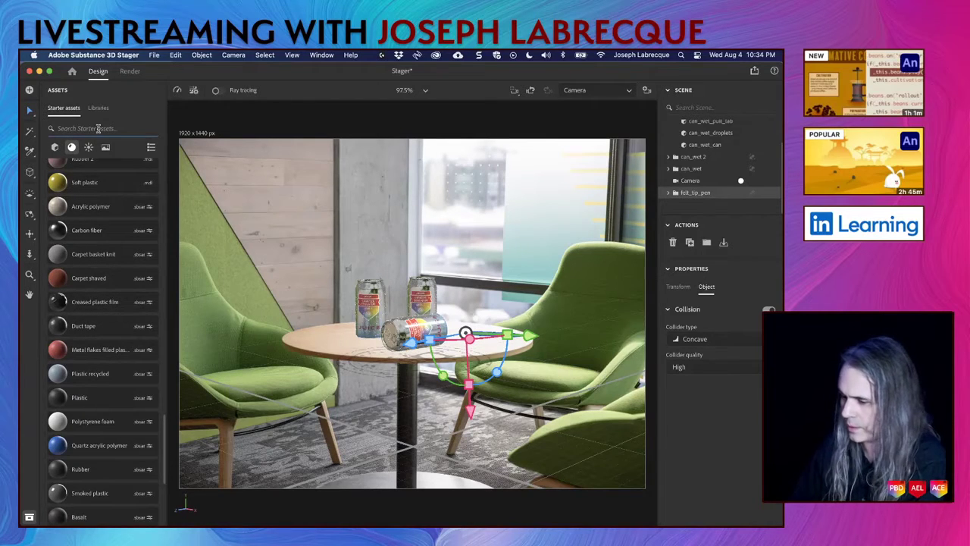
type("plast")
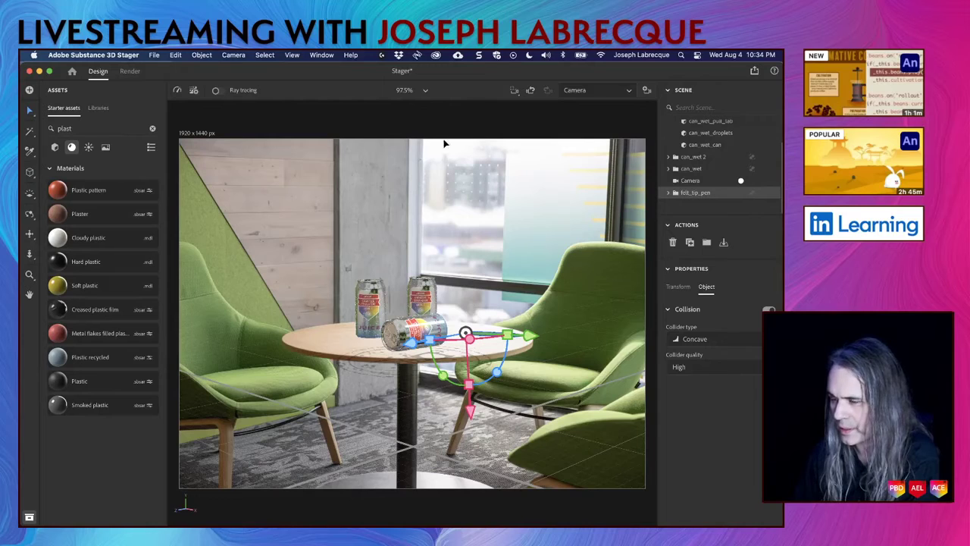
Expand the felt tip pen's nested groups in the scene hierarchy down to its individual meshes
left_click(427, 92)
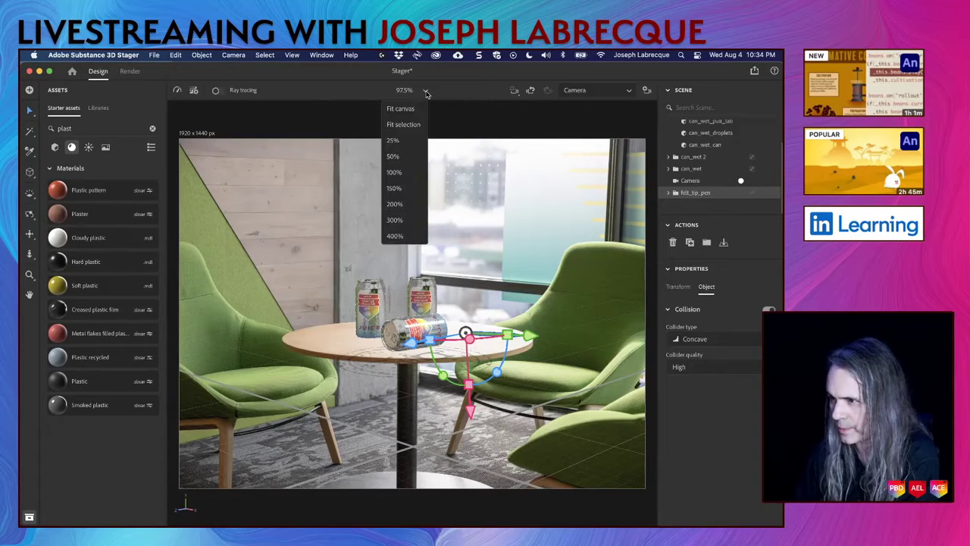
left_click(410, 129)
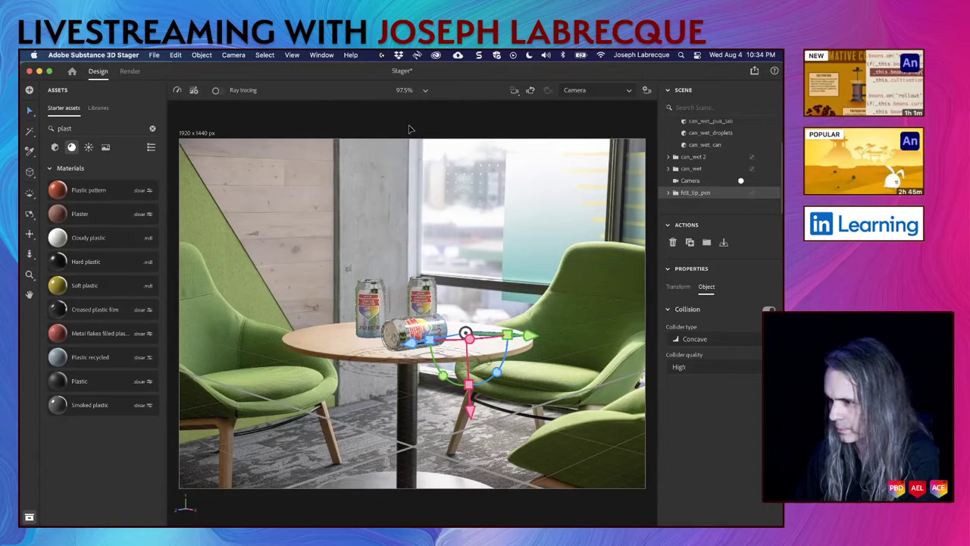
left_click(540, 319)
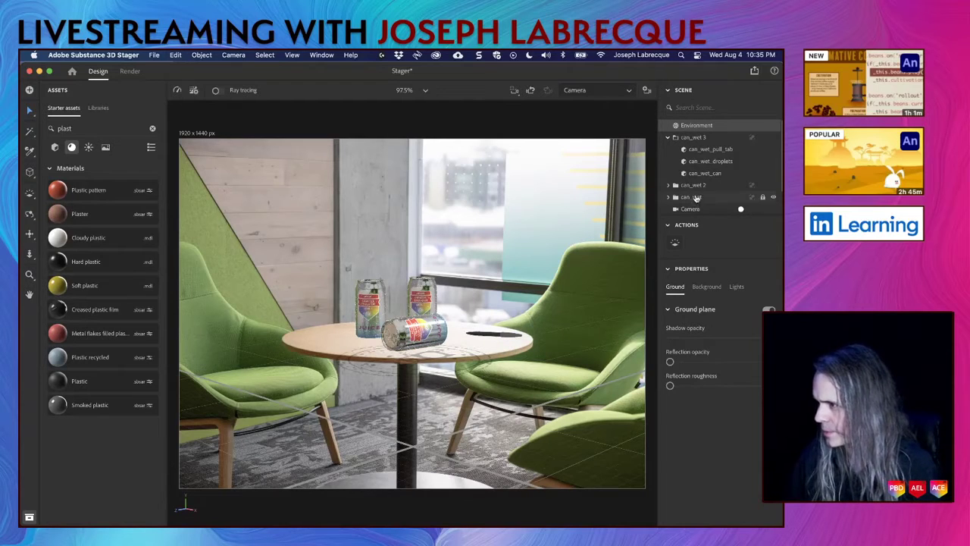
scroll(689, 191, "down", 2)
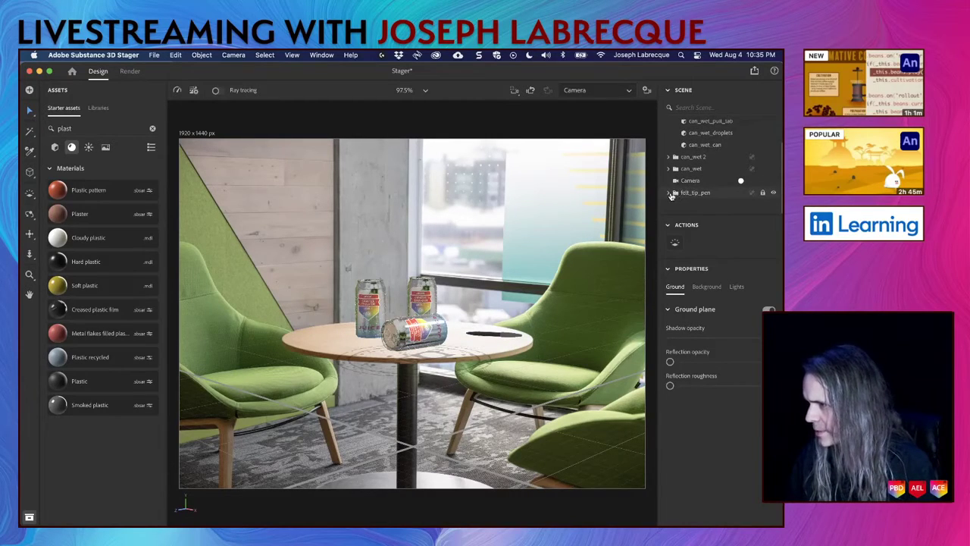
left_click(669, 195)
left_click(675, 193)
scroll(699, 197, "down", 3)
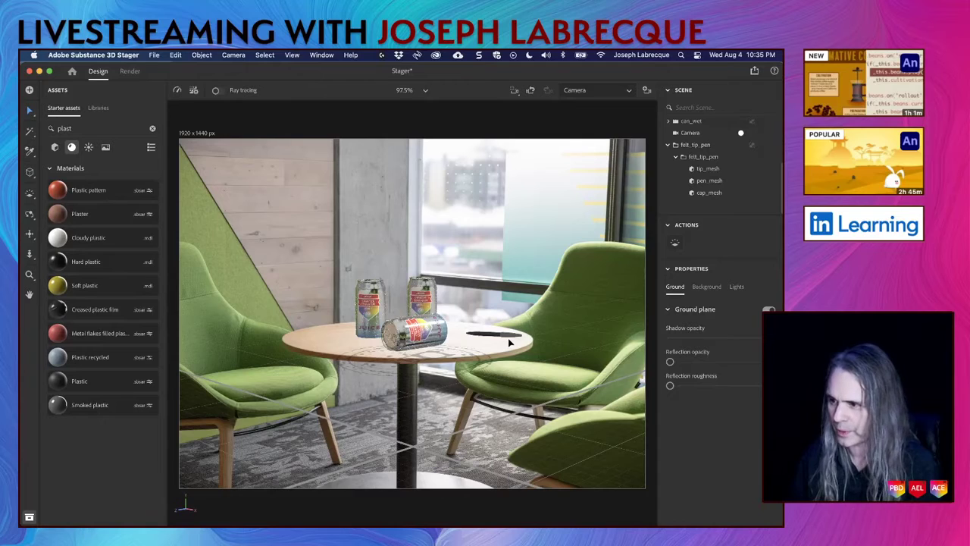
Apply the Hard plastic material to the felt tip pen's cap mesh and deselect it
left_click(426, 92)
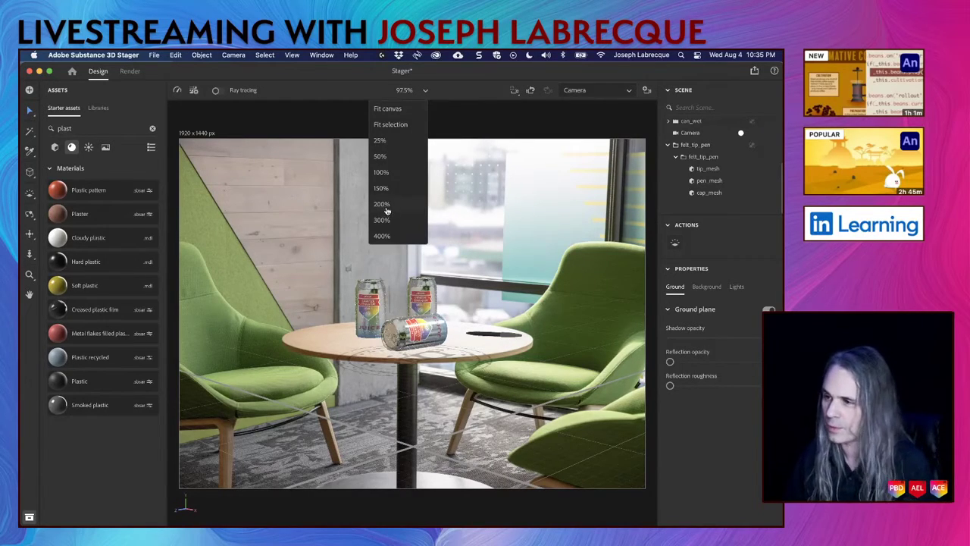
left_click(513, 337)
left_click(427, 91)
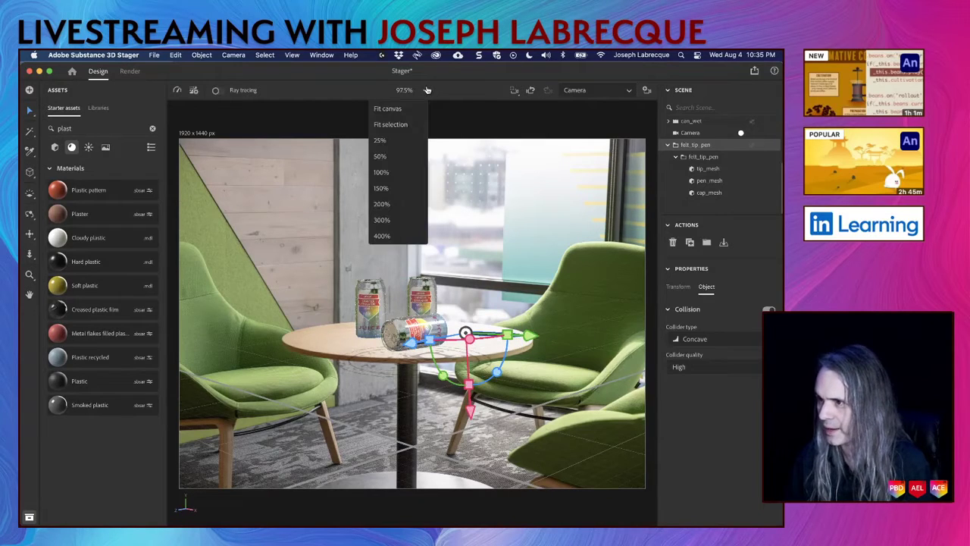
left_click(392, 125)
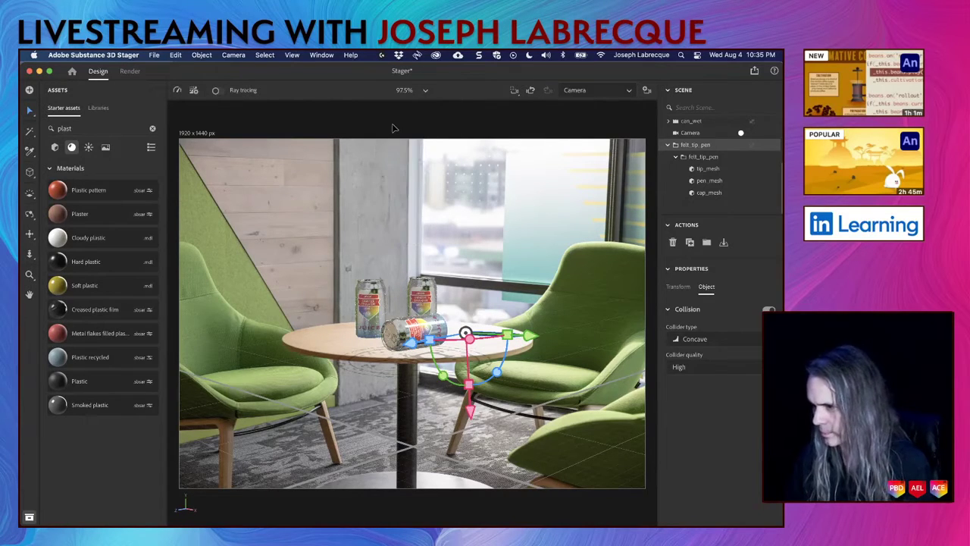
left_click(424, 94)
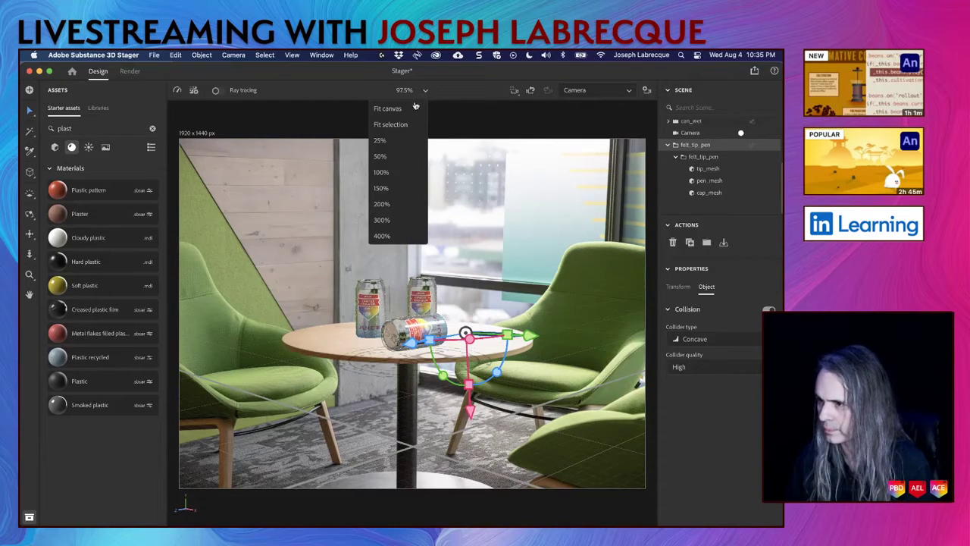
left_click(383, 221)
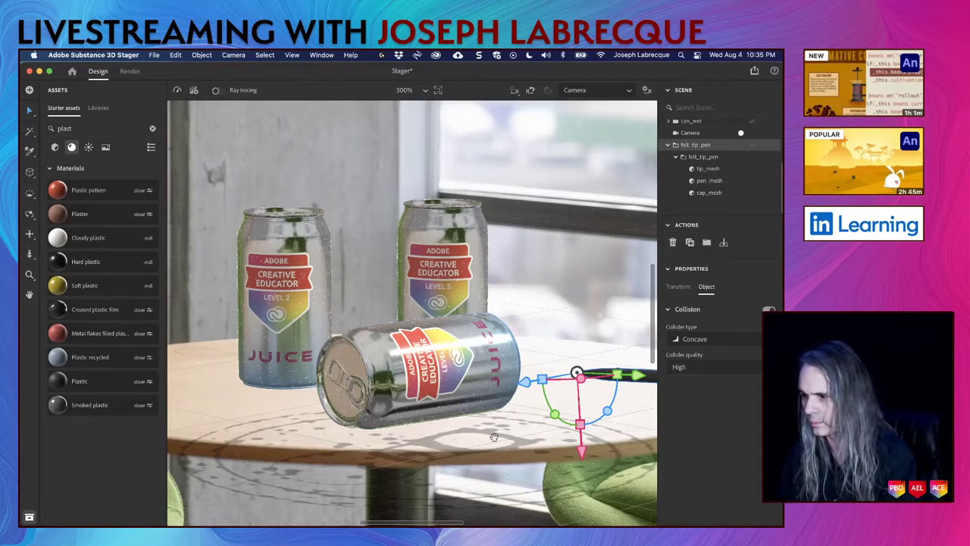
left_click_drag(431, 431, 356, 425)
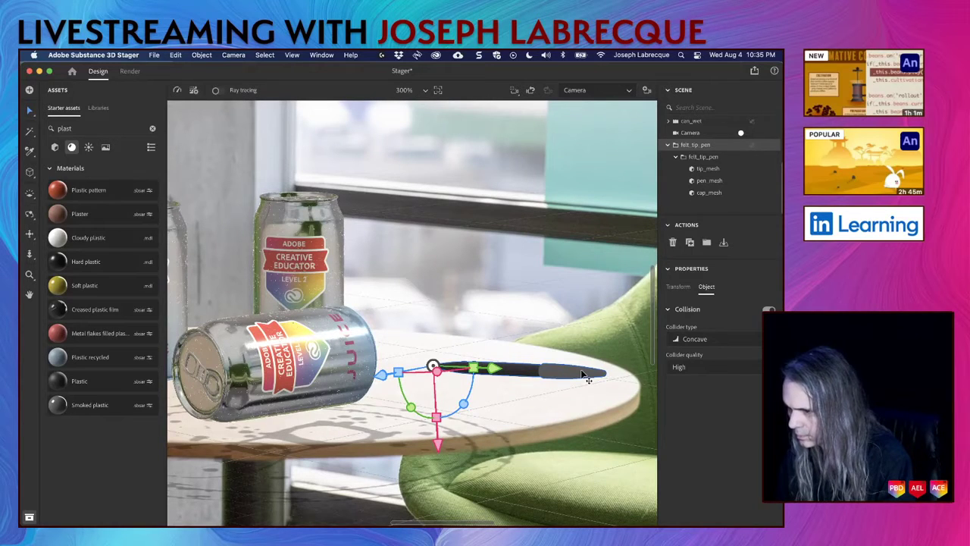
left_click(724, 193)
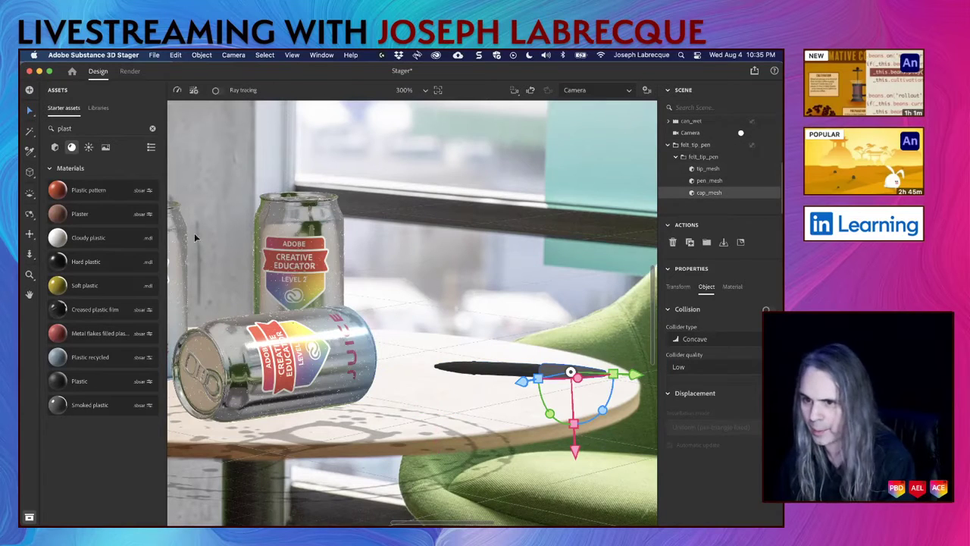
left_click(96, 265)
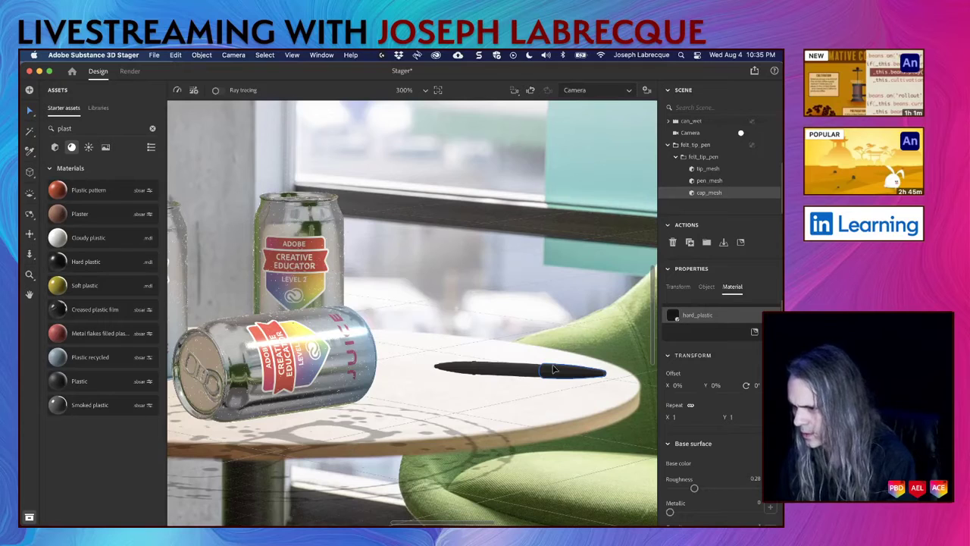
left_click(552, 401)
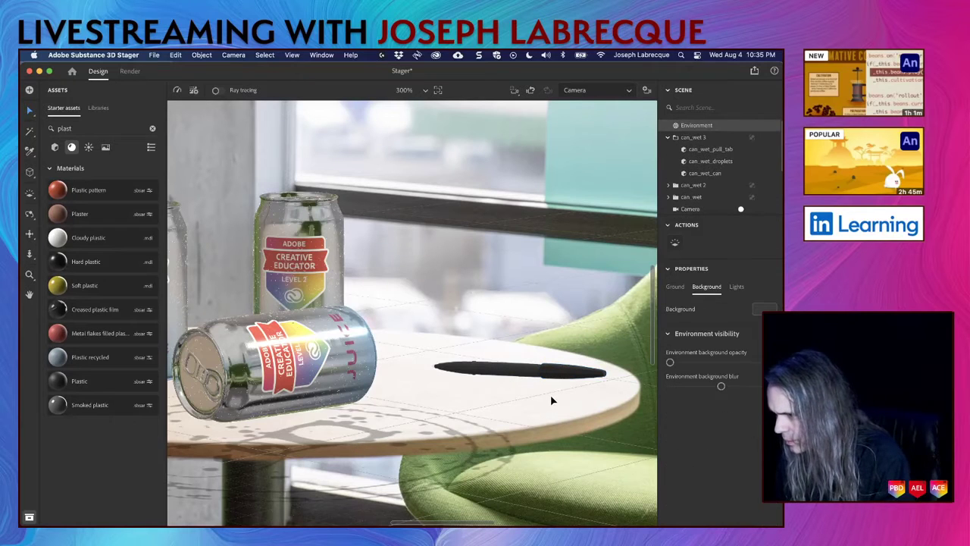
Save the scene and check the pen's materials with a brief ray-traced preview
key("super+s")
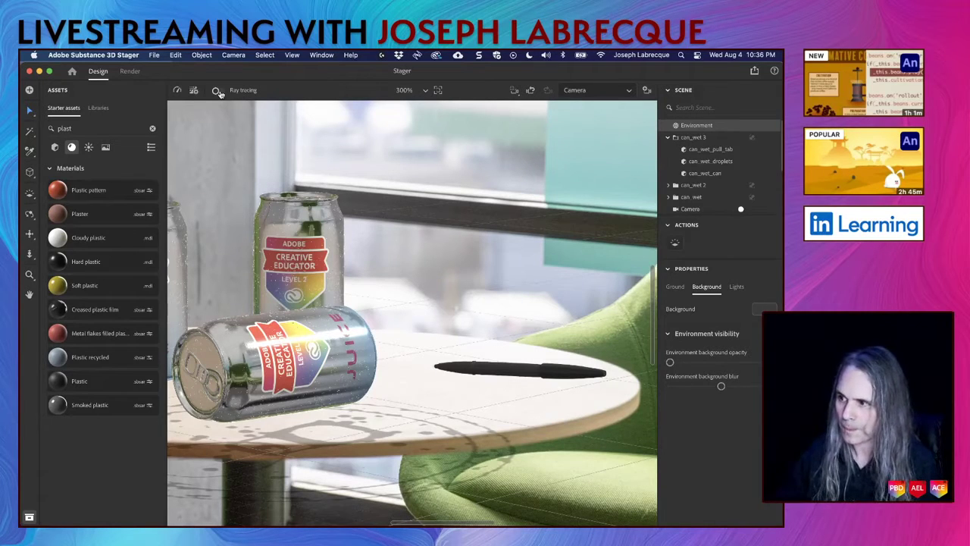
left_click(218, 91)
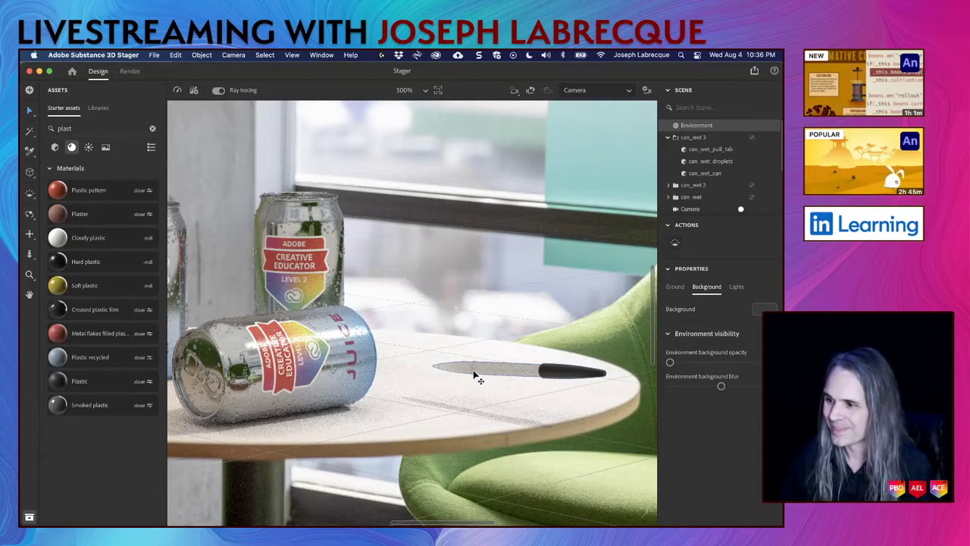
left_click(218, 91)
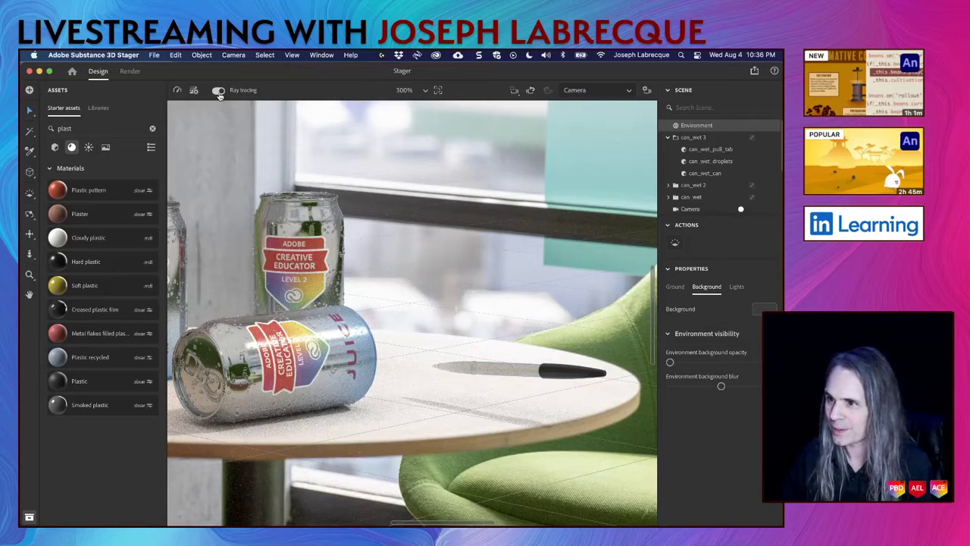
Drop the whole pen to the ground, shift it closer to the lying can, and rotate it slightly toward the table's front edge under ray tracing
left_click(559, 383)
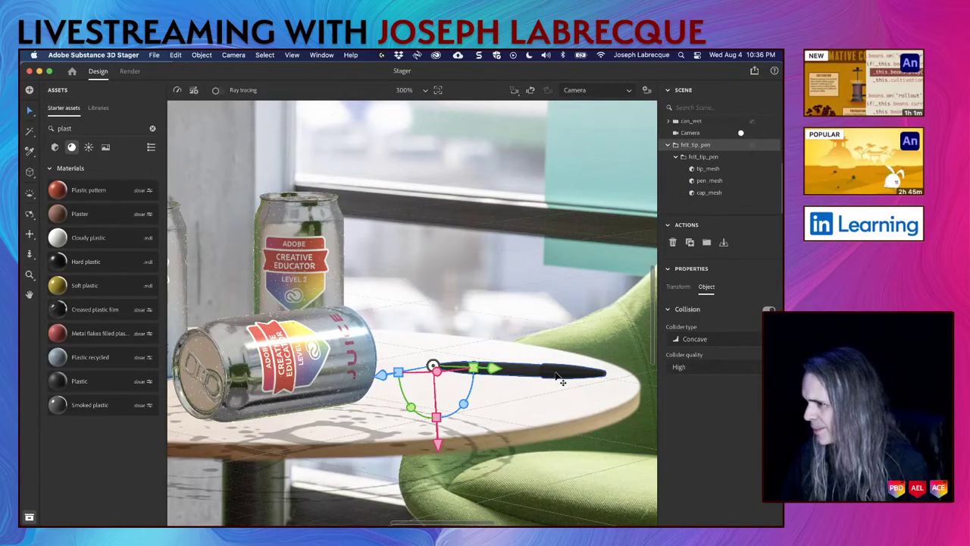
left_click(724, 244)
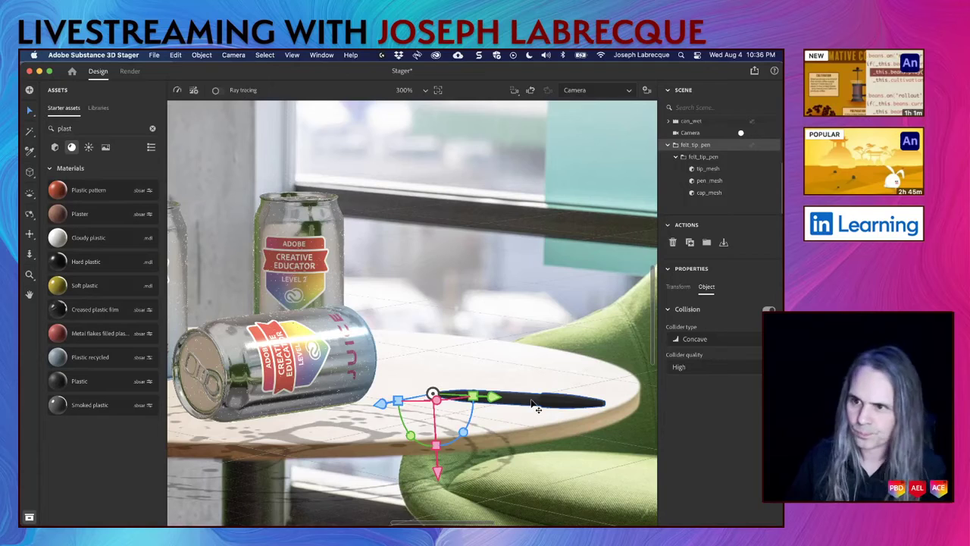
left_click_drag(536, 408, 502, 367)
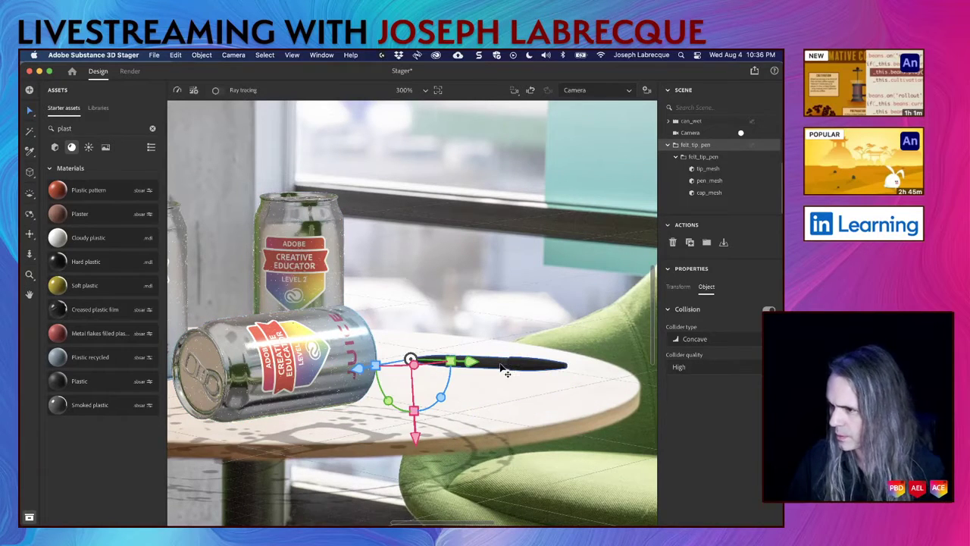
left_click(218, 91)
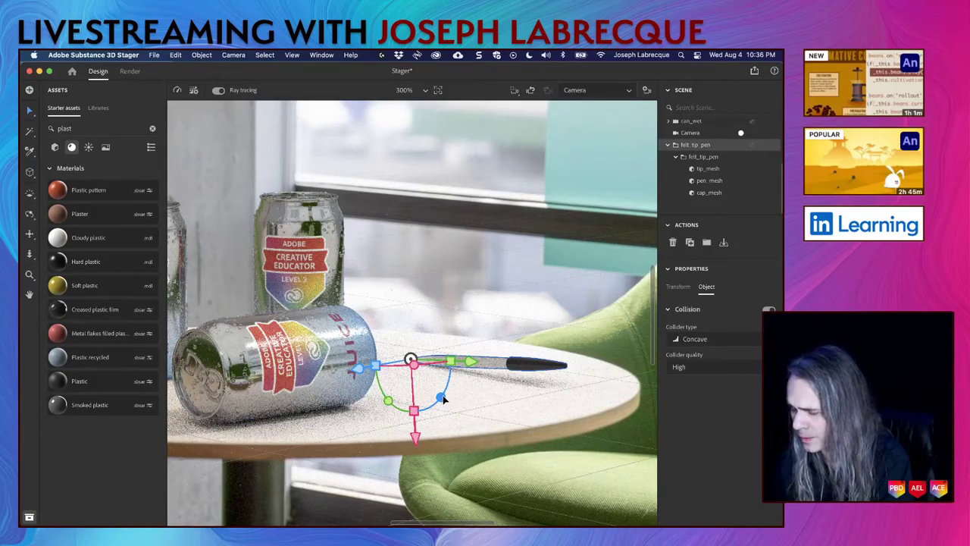
mouse_move(444, 404)
left_mouse_down()
mouse_move(440, 397)
mouse_move(442, 404)
left_mouse_up()
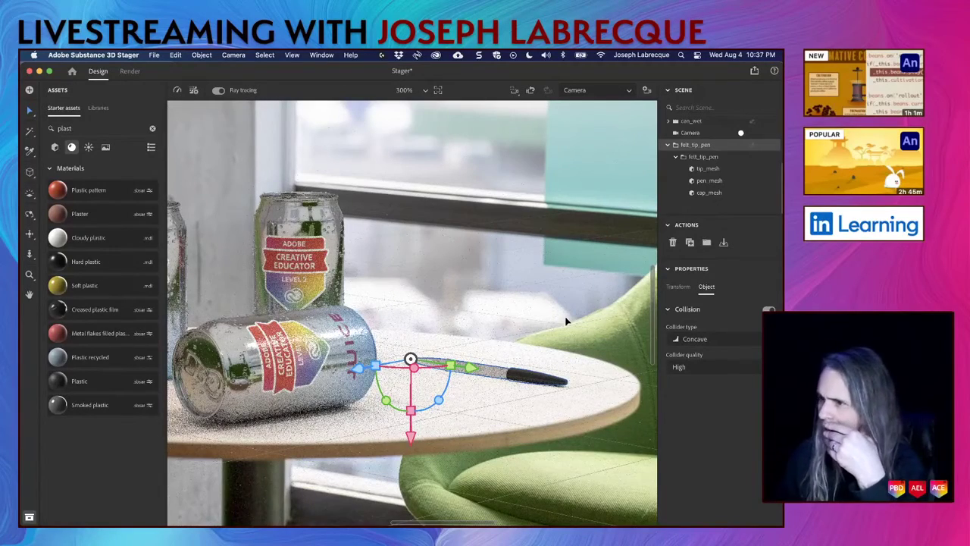
Apply the Hard plastic material to the pen's body mesh, dismiss the linked materials notice, and save the scene
left_click(721, 186)
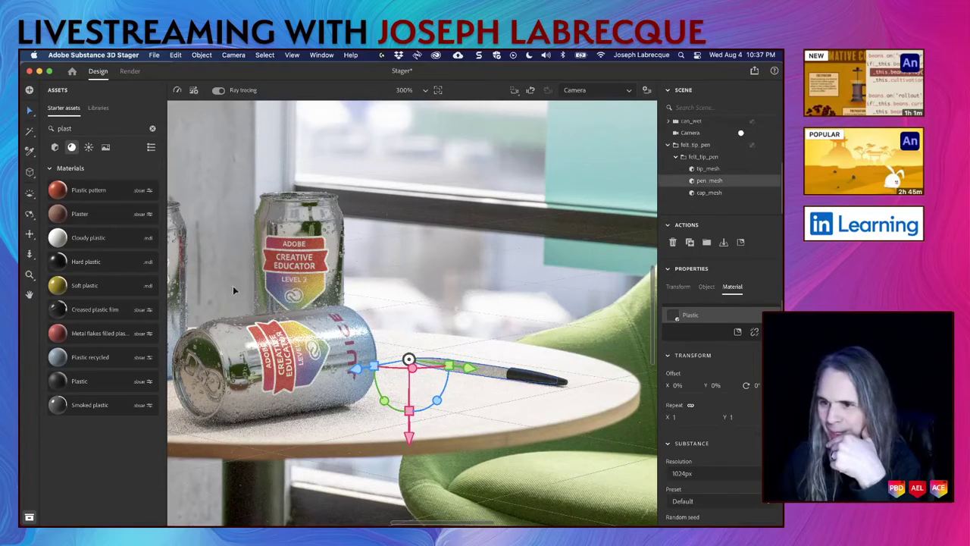
left_click(103, 262)
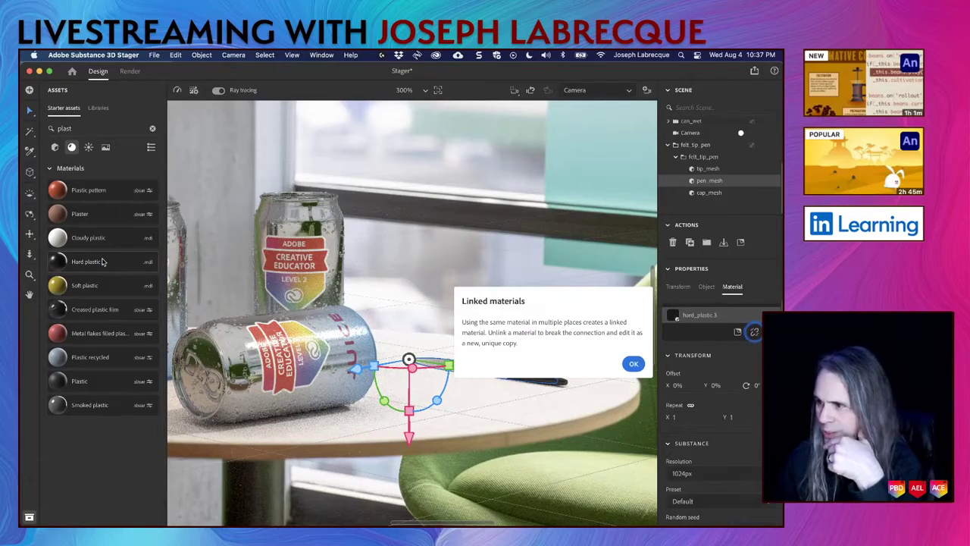
left_click(634, 365)
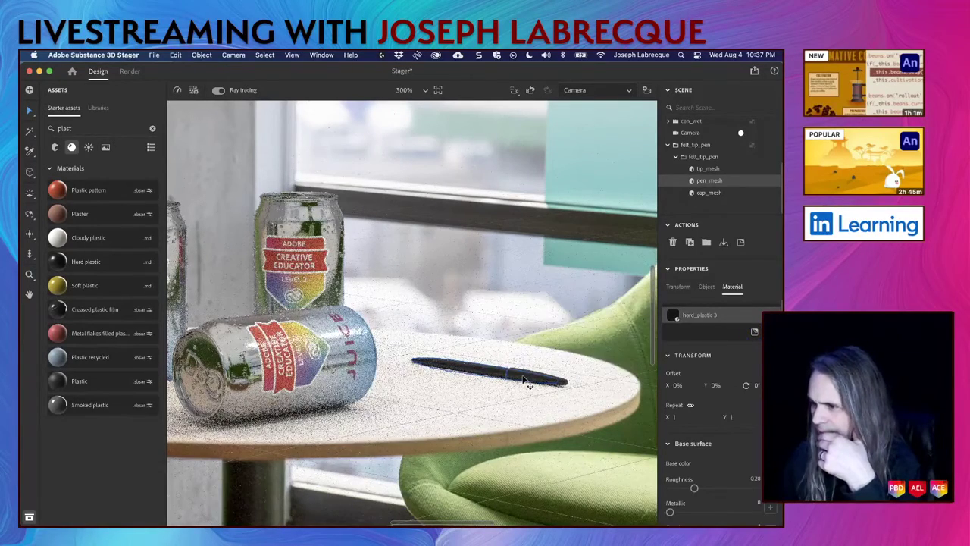
left_click(512, 268)
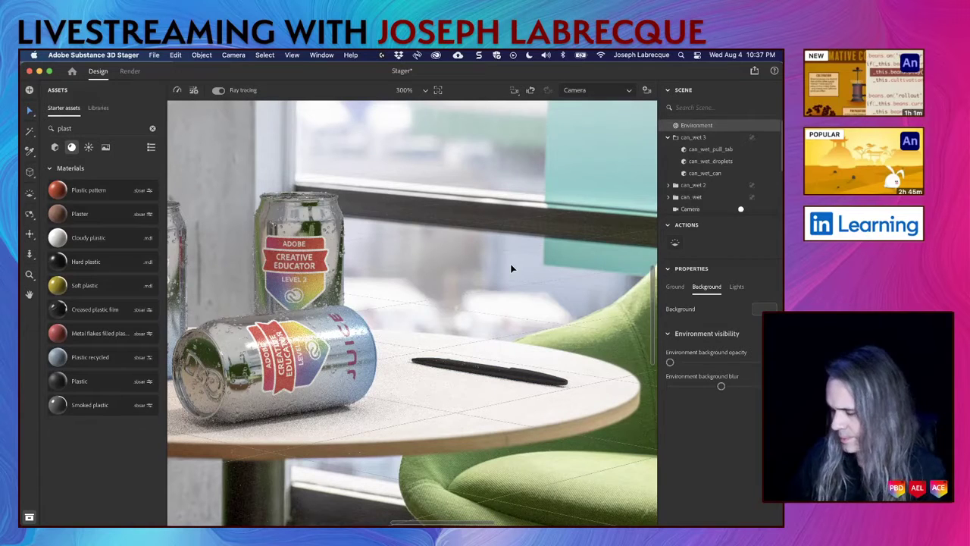
key("super+s")
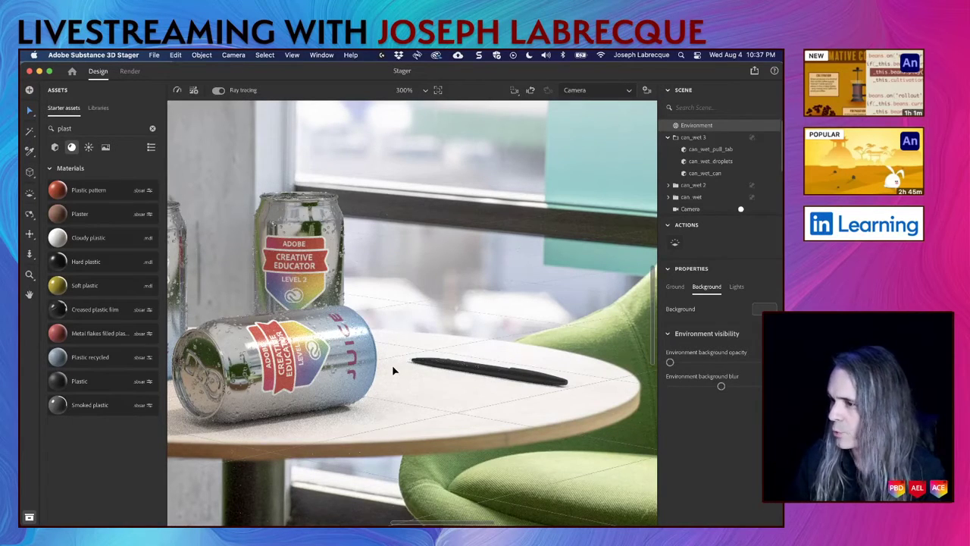
Switch to the Render workspace and look over its render and export settings
mouse_move(402, 393)
left_mouse_down()
mouse_move(494, 388)
mouse_move(485, 386)
left_mouse_up()
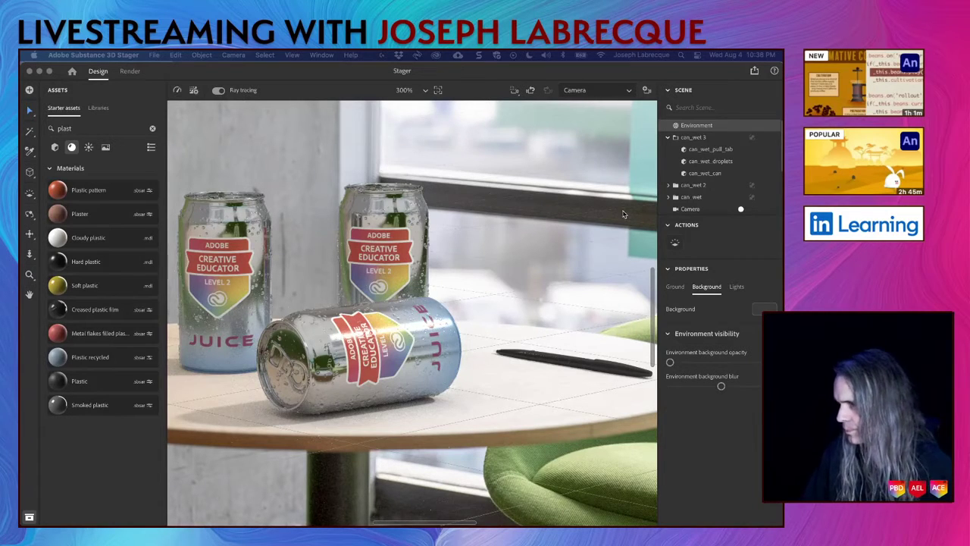
left_click_drag(127, 72, 133, 73)
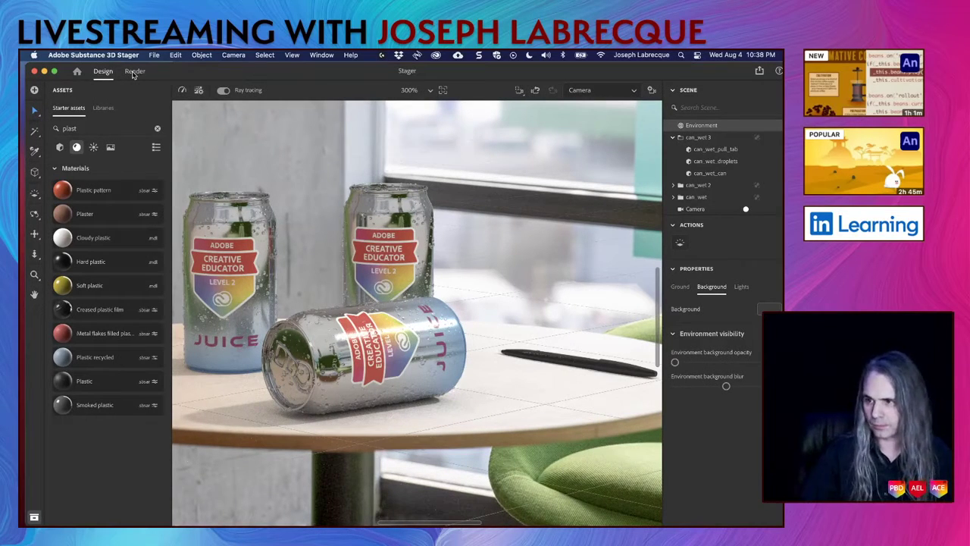
left_click_drag(248, 69, 244, 69)
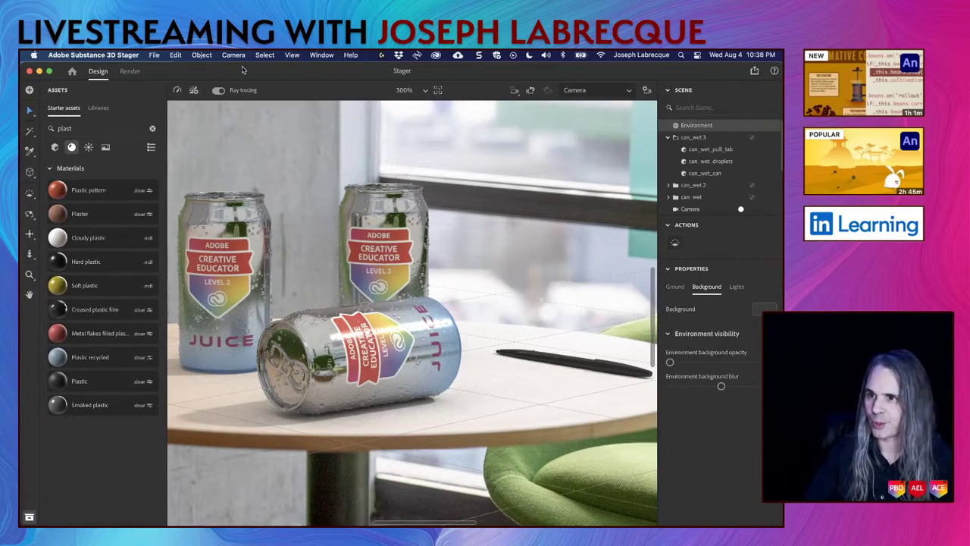
left_click(130, 71)
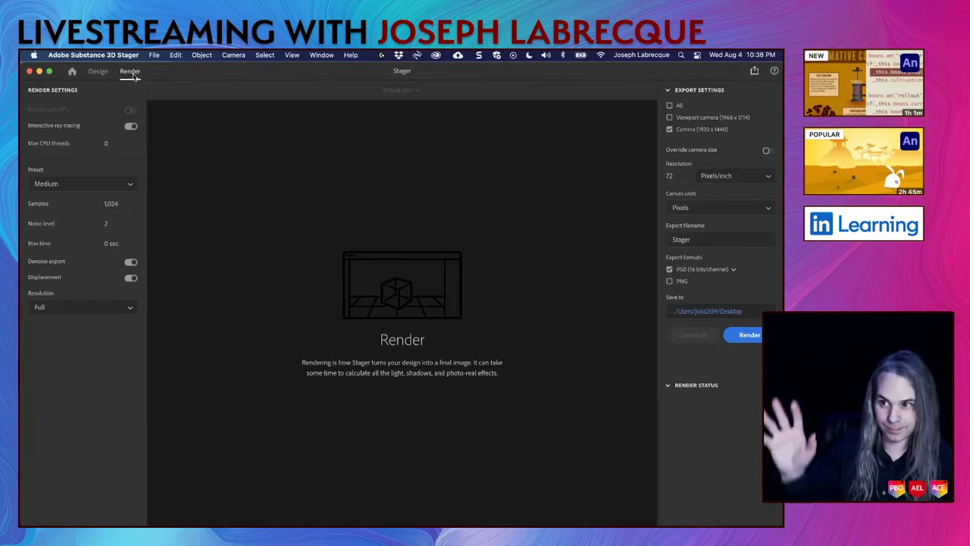
left_click(107, 122)
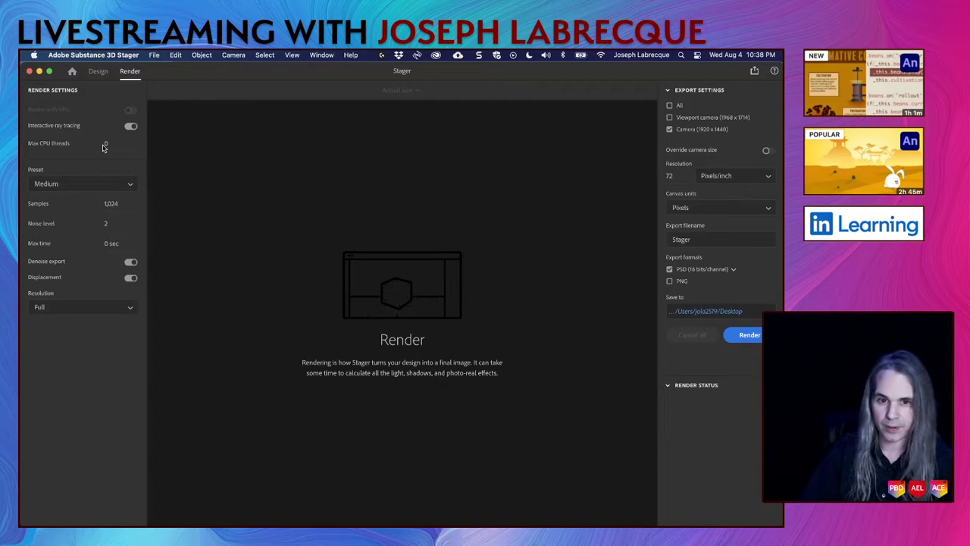
Check the render quality presets, keep Medium, and set the export resolution to 300 pixels/inch
left_click(77, 188)
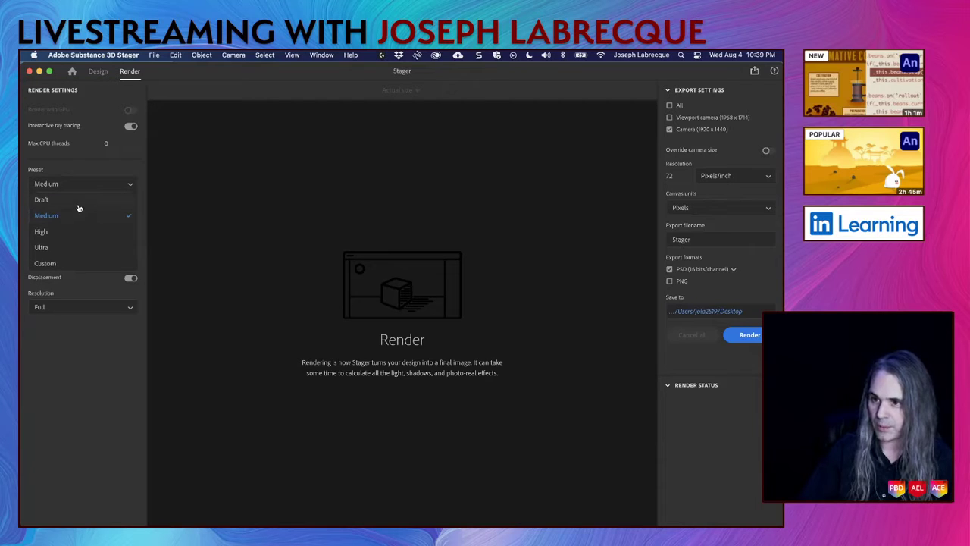
left_click(76, 344)
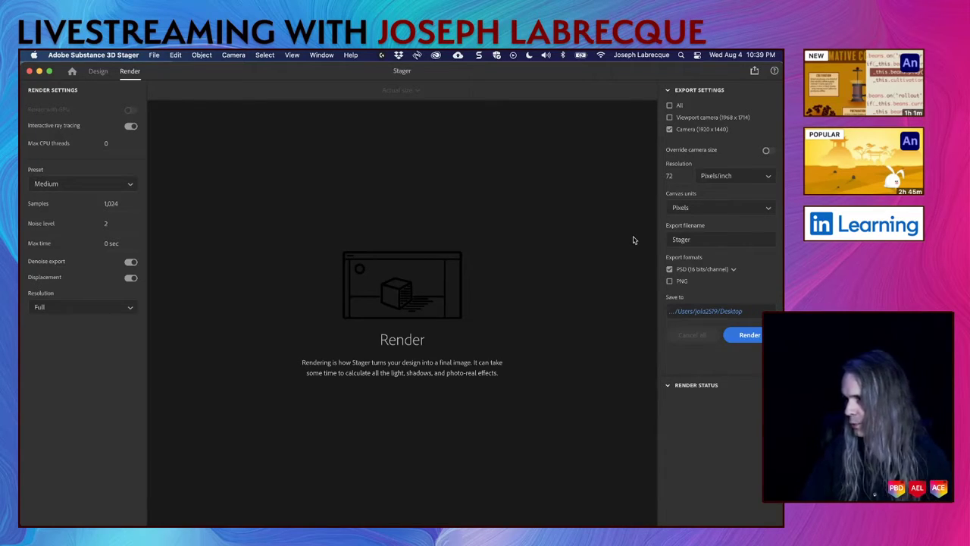
double_click(674, 175)
type("300")
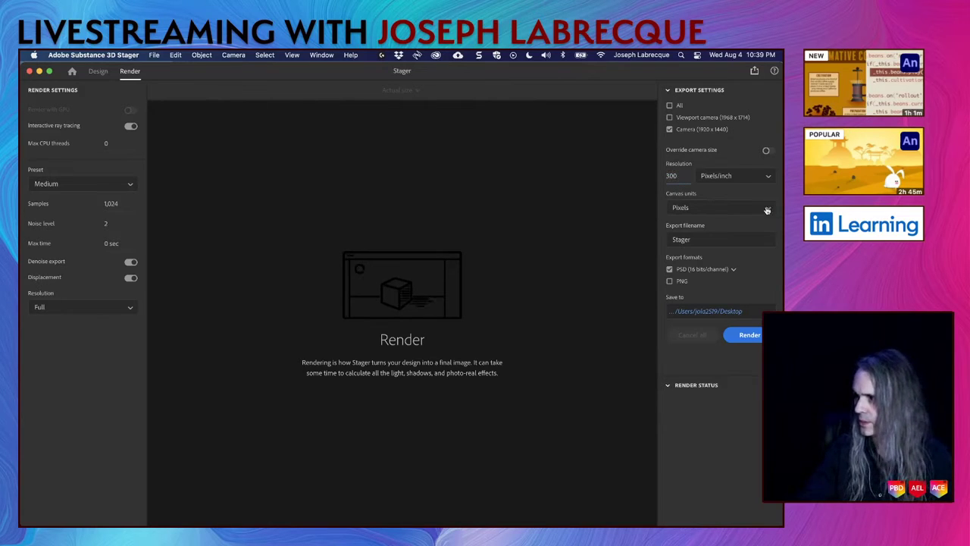
key("Return")
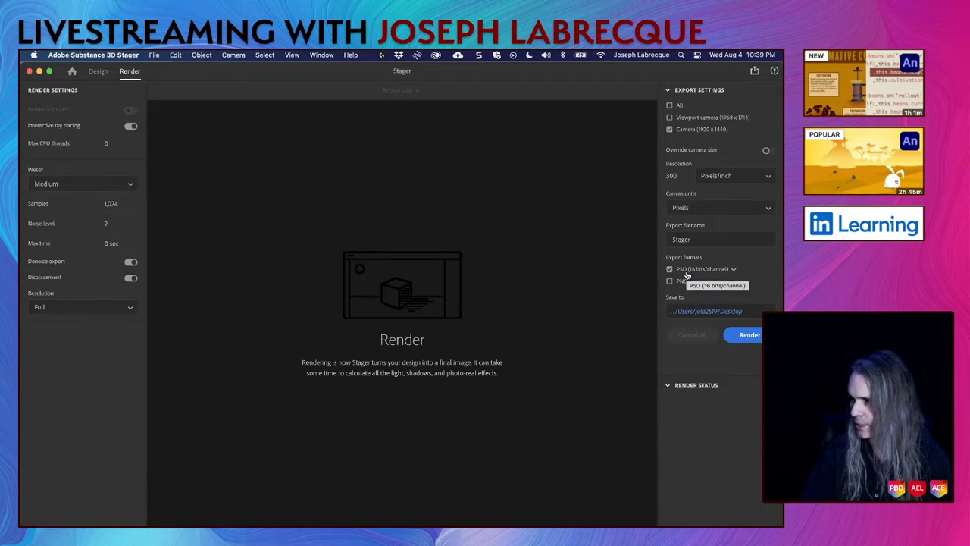
Set the render's save location to the Downloads folder
left_click(722, 312)
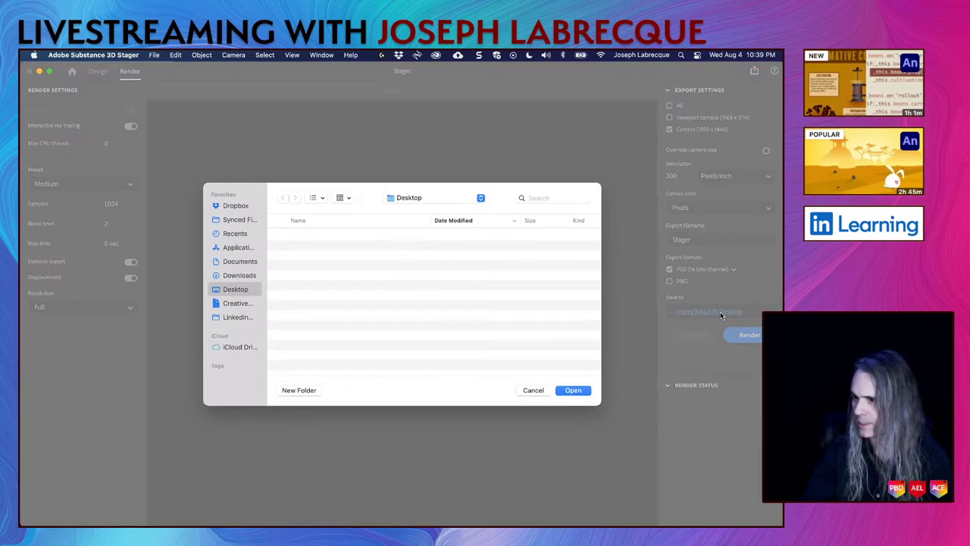
left_click(235, 275)
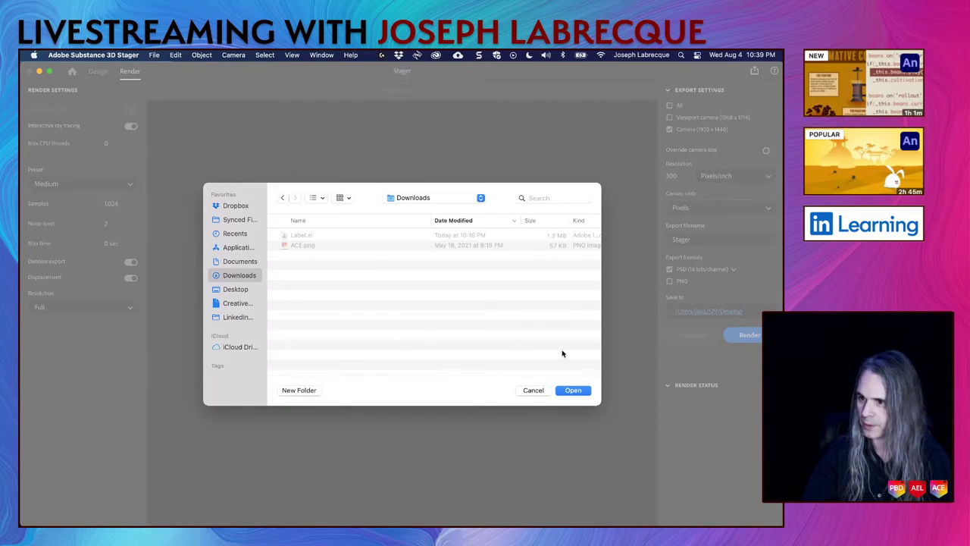
left_click(574, 390)
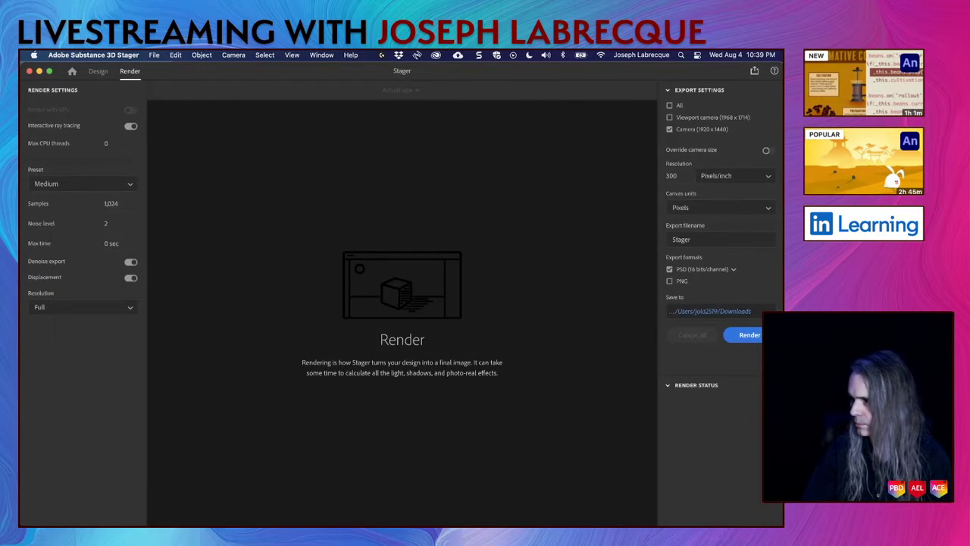
Start rendering the Camera view as a 16 bits/channel PSD and dismiss the Learn while rendering tip
left_click(672, 386)
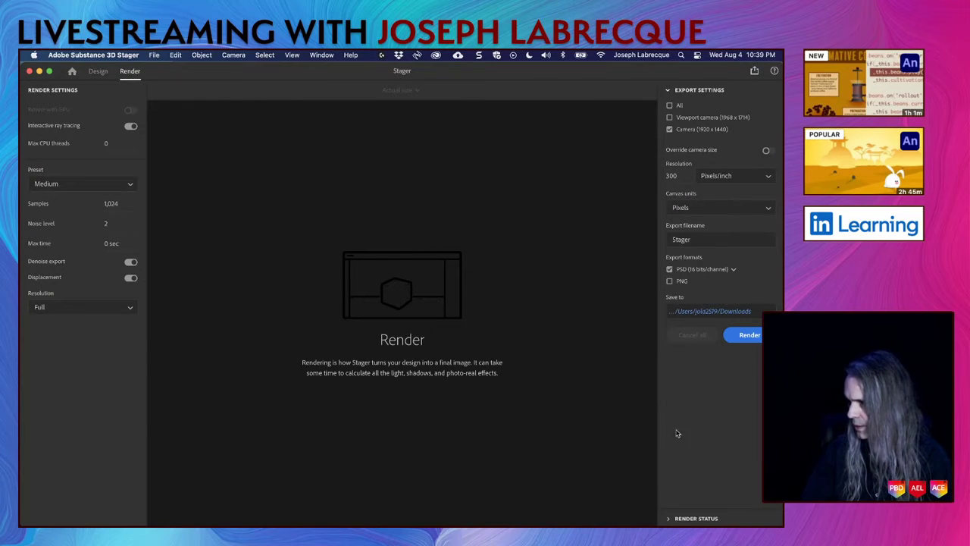
left_click(669, 518)
left_click(750, 334)
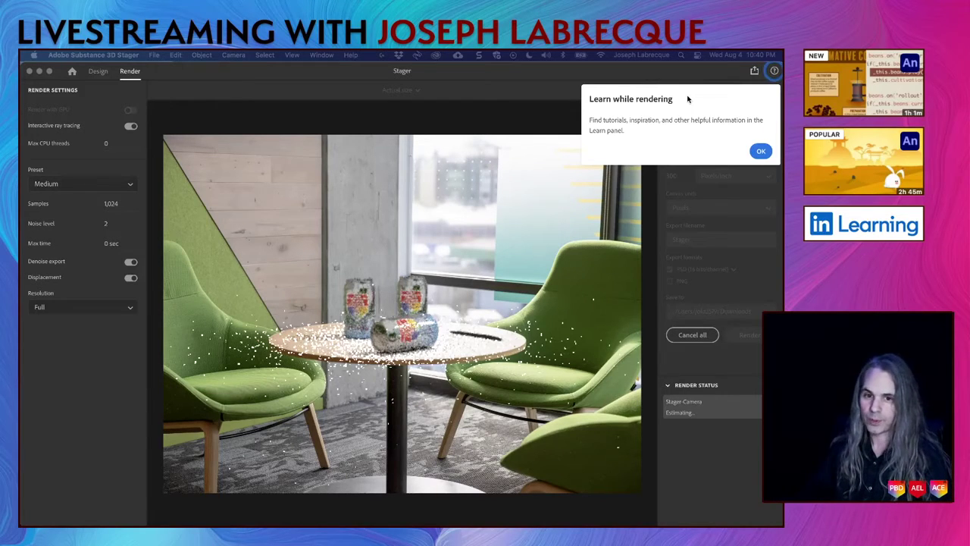
left_click(761, 152)
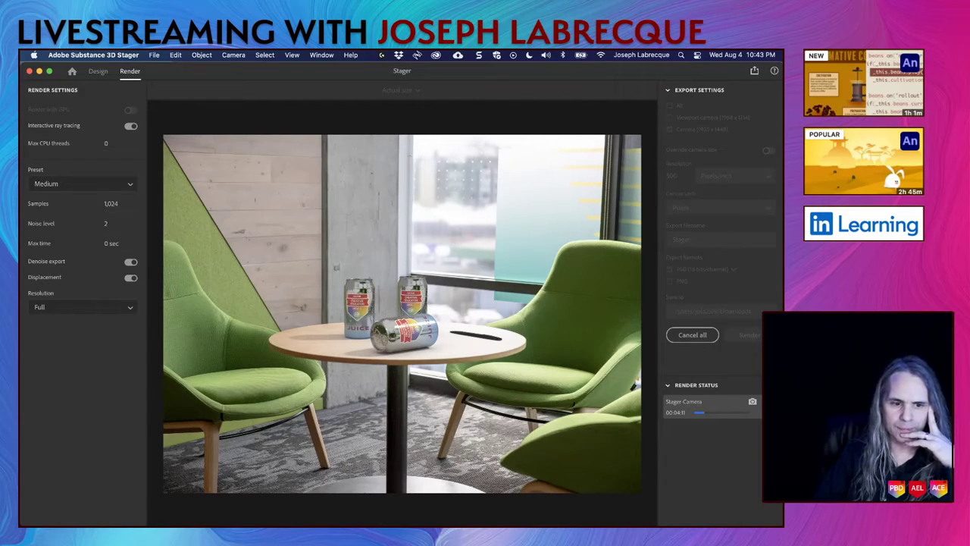
Minimise Illustrator's label window, switch to Chrome's Adobe Education Leaders Livestreams page, and enlarge its window to fill the screen
key("super+Tab")
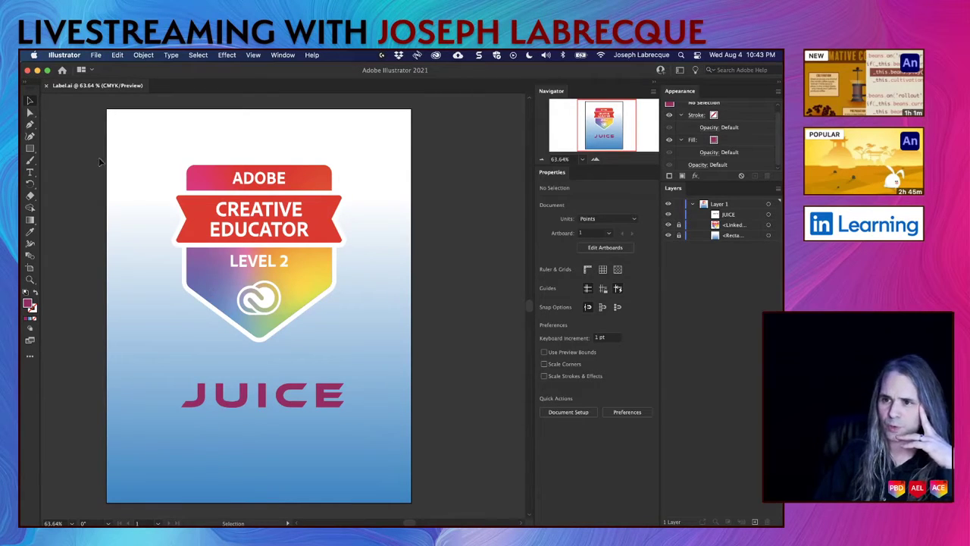
left_click(38, 70)
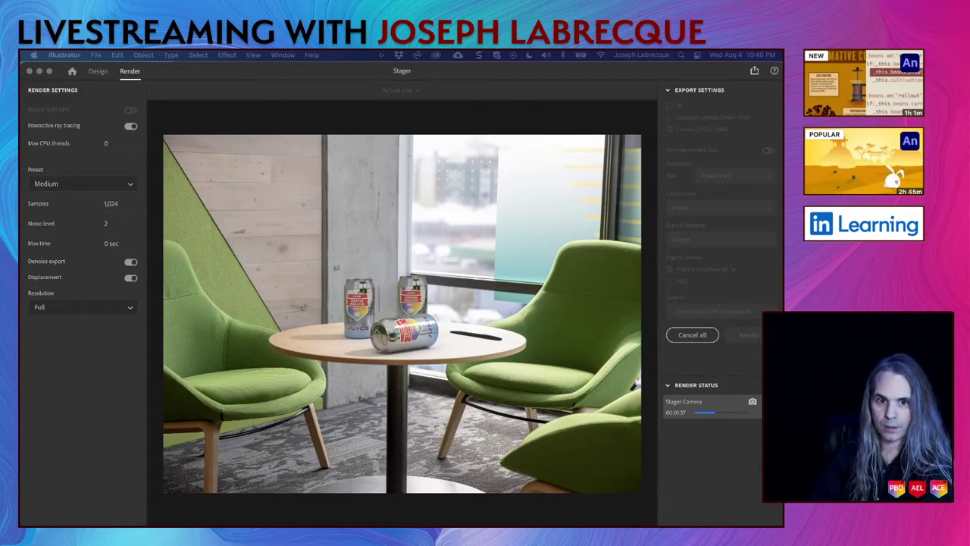
key("super+Tab")
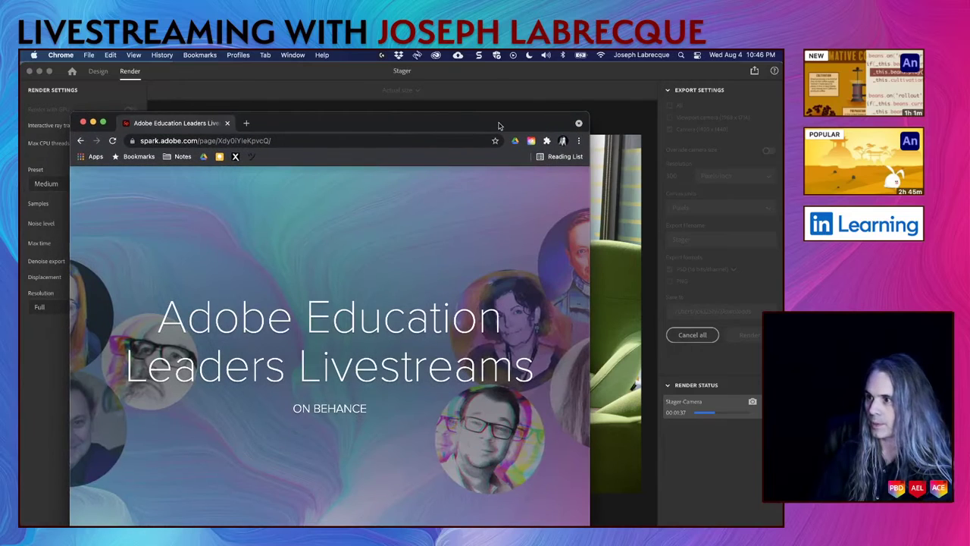
left_click_drag(440, 124, 513, 79)
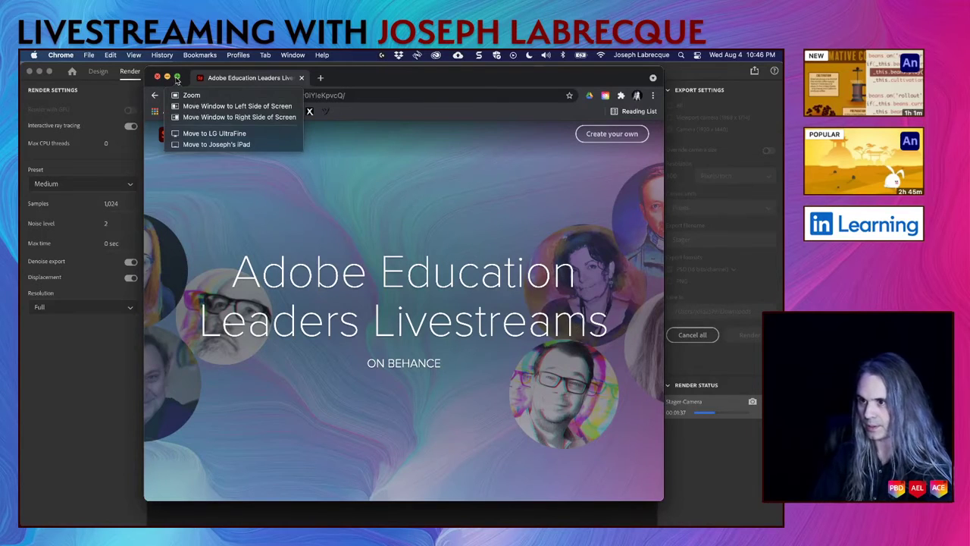
left_click(178, 78)
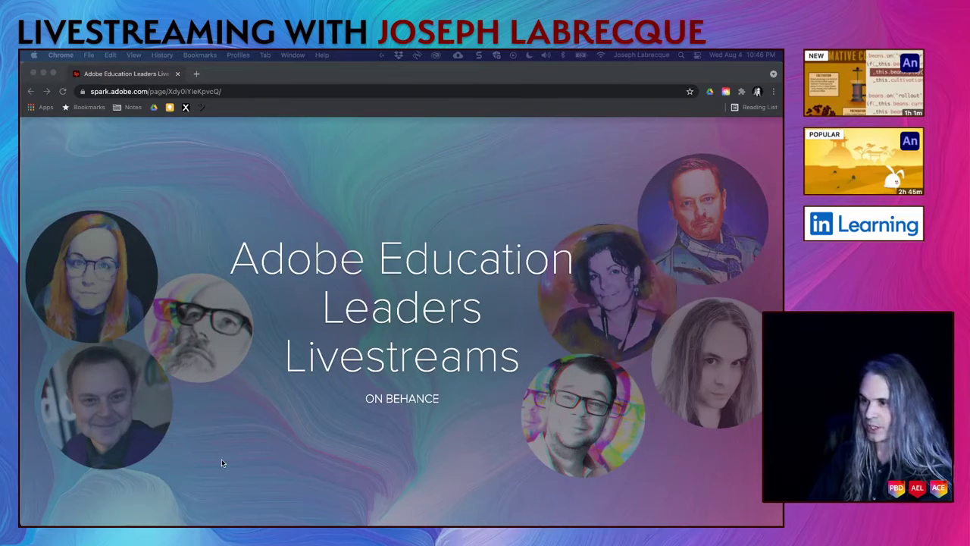
Read through the Follow the Leaders list for each leader's weekly livestream day and time
scroll(221, 463, "down", 2)
scroll(222, 463, "down", 5)
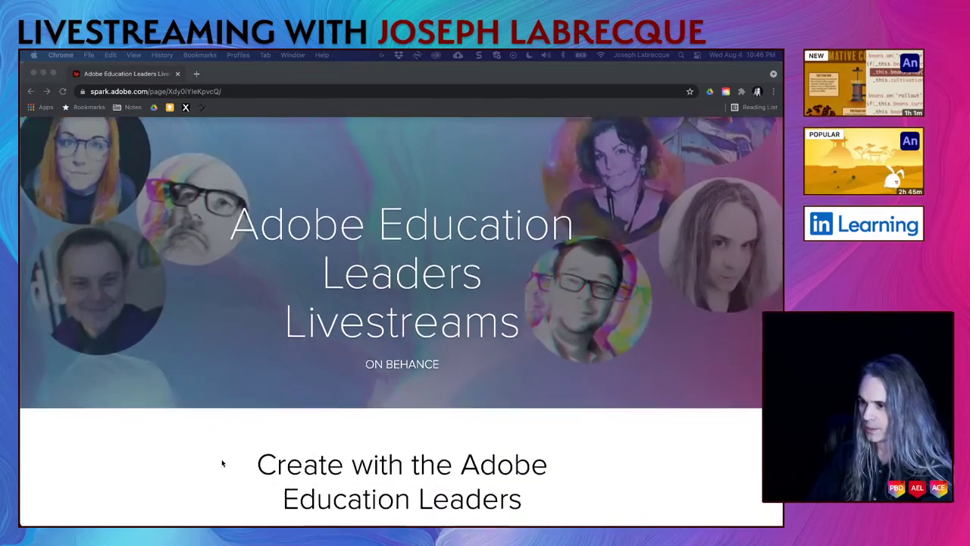
scroll(222, 462, "down", 3)
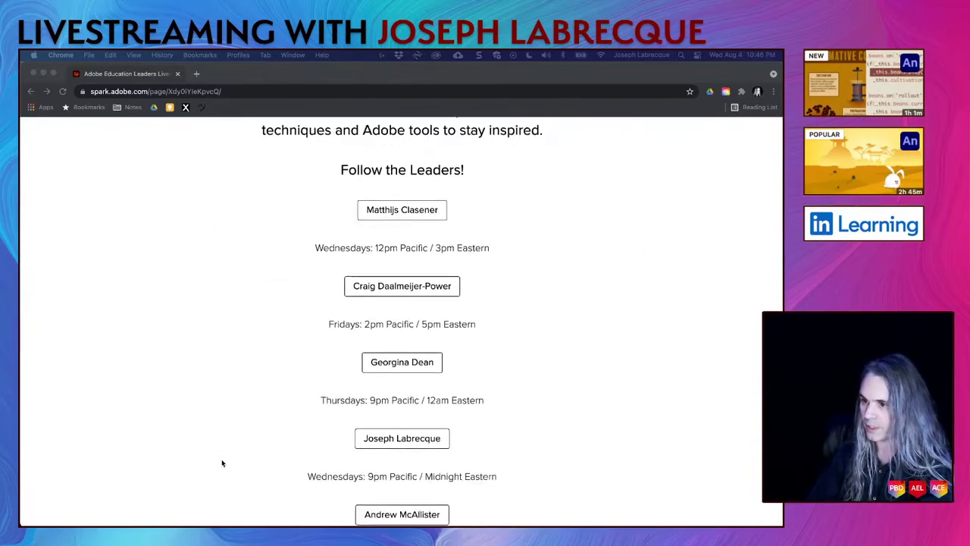
scroll(223, 463, "down", 3)
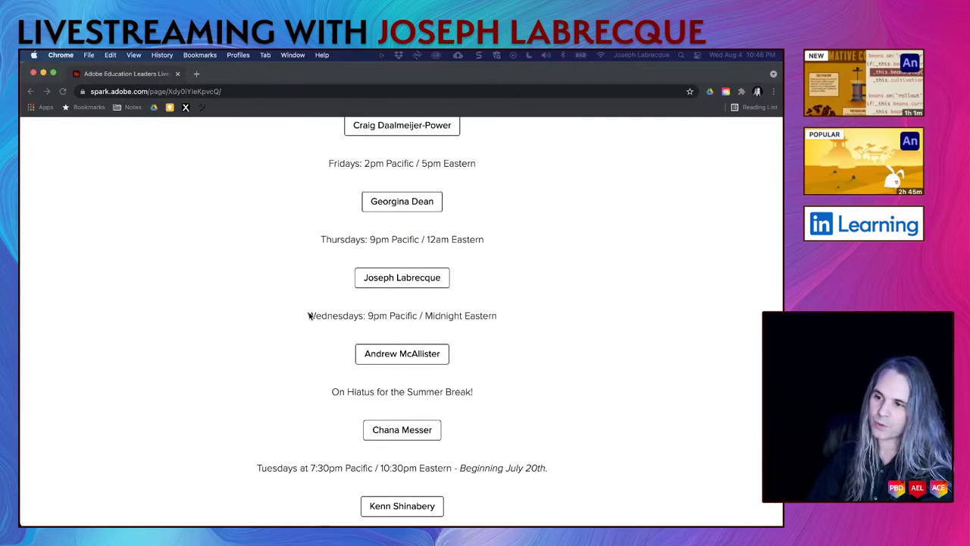
left_click(326, 316)
scroll(176, 331, "up", 1)
scroll(176, 331, "up", 3)
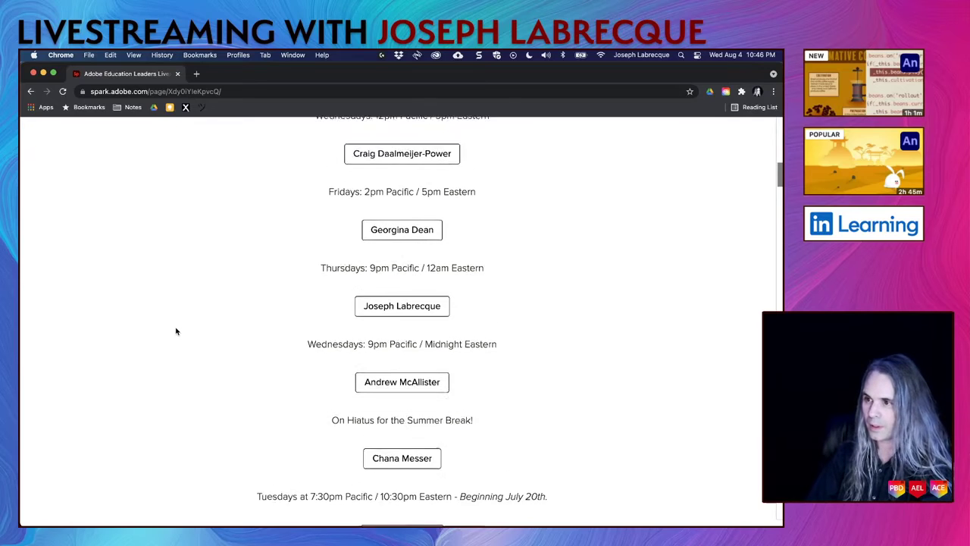
scroll(176, 332, "down", 8)
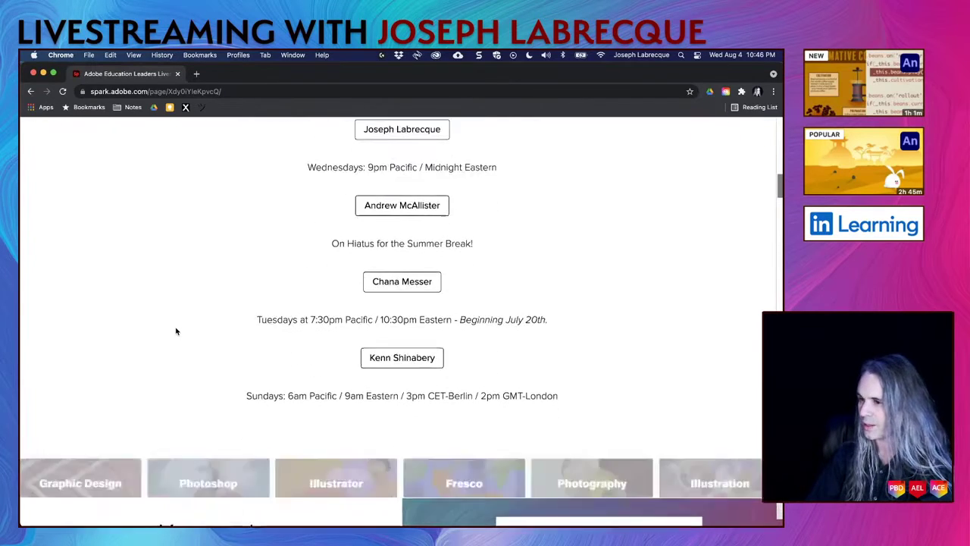
scroll(175, 331, "down", 10)
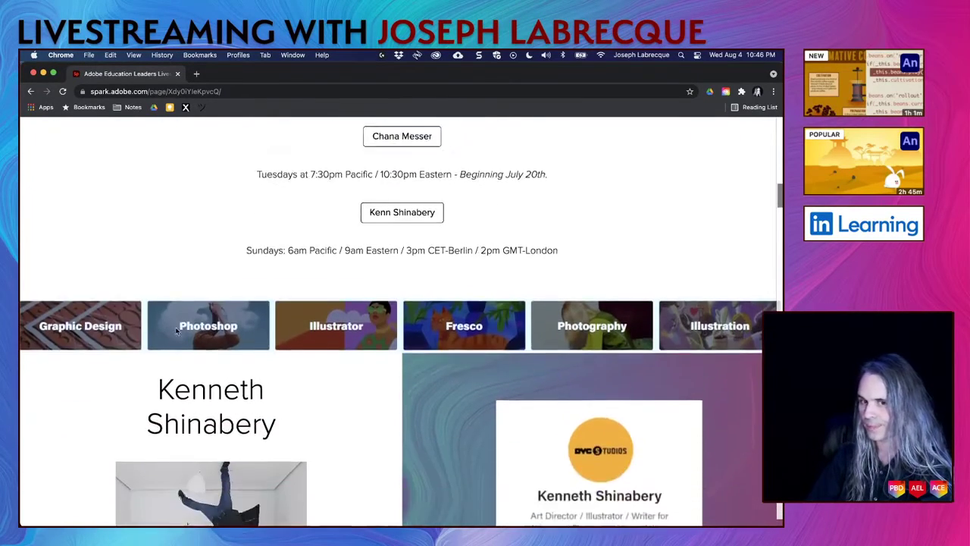
Examine the Sunday livestreamer's profile section, including the bio card, stream times and follow links
scroll(175, 331, "down", 1)
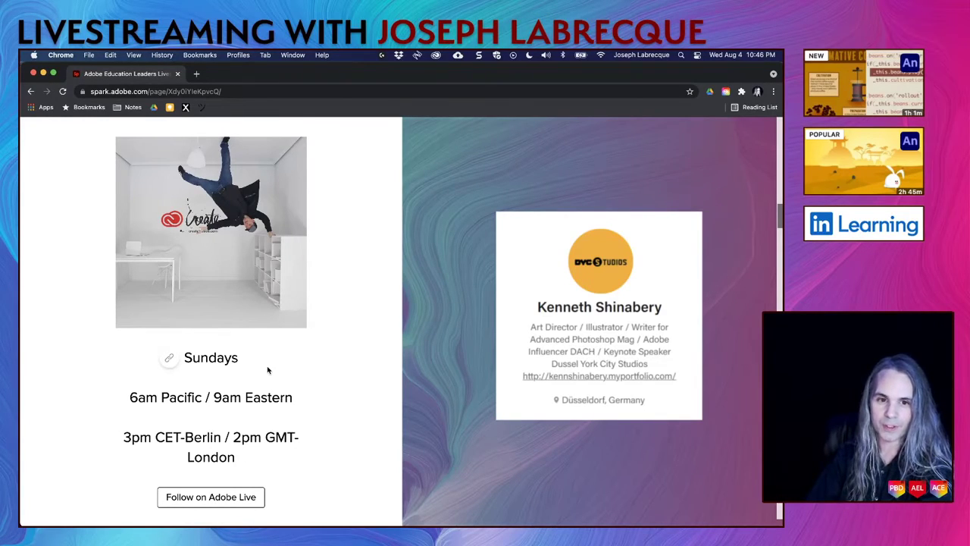
scroll(366, 417, "down", 10)
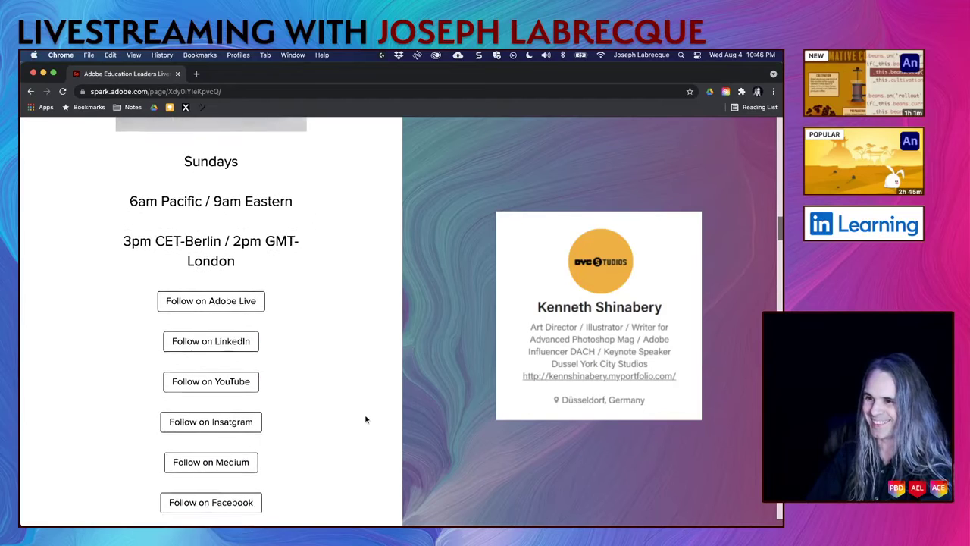
scroll(366, 418, "down", 4)
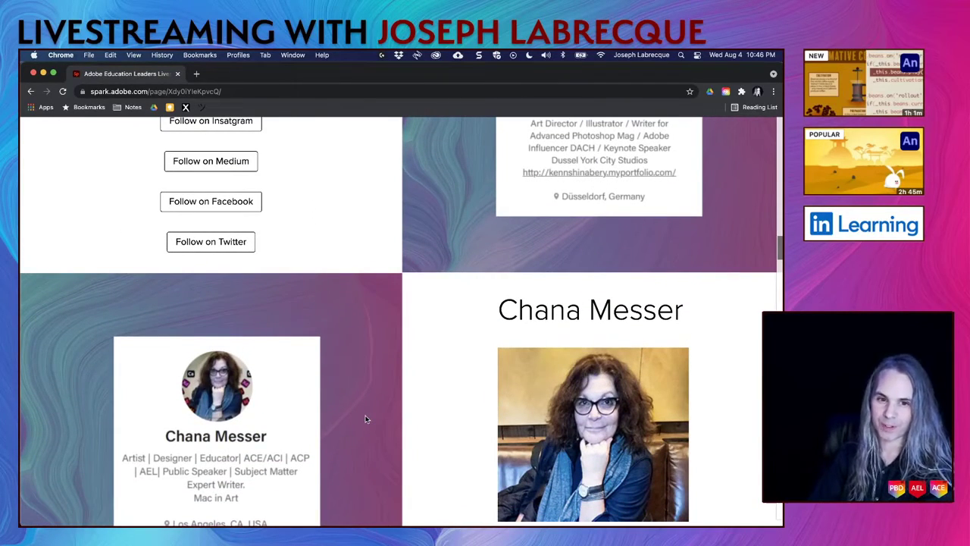
scroll(366, 418, "down", 3)
scroll(365, 418, "up", 10)
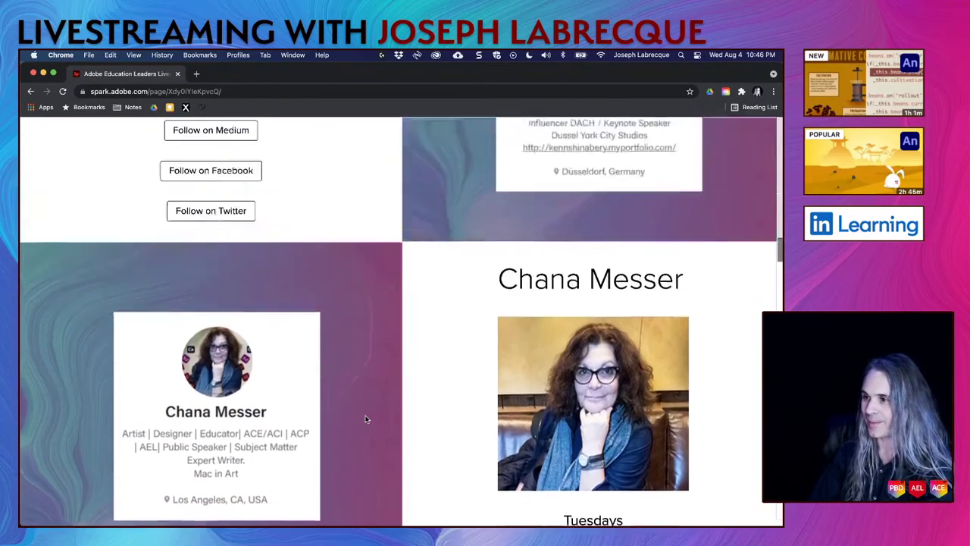
scroll(366, 418, "down", 5)
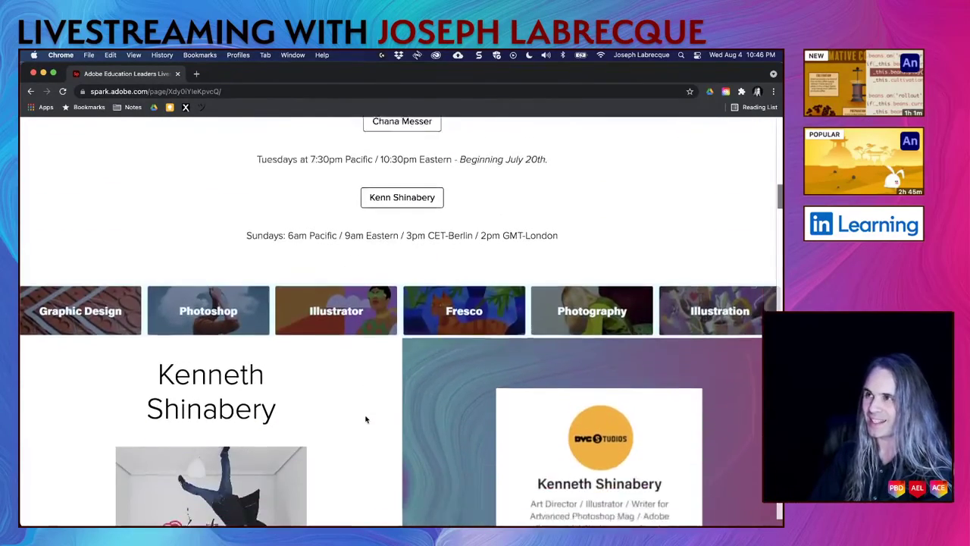
scroll(365, 418, "down", 2)
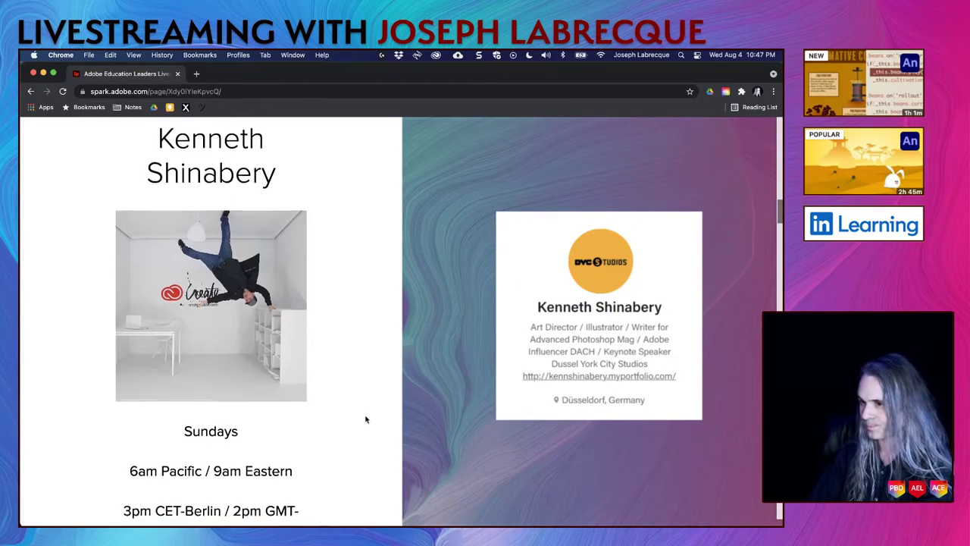
scroll(366, 419, "down", 2)
scroll(366, 419, "up", 5)
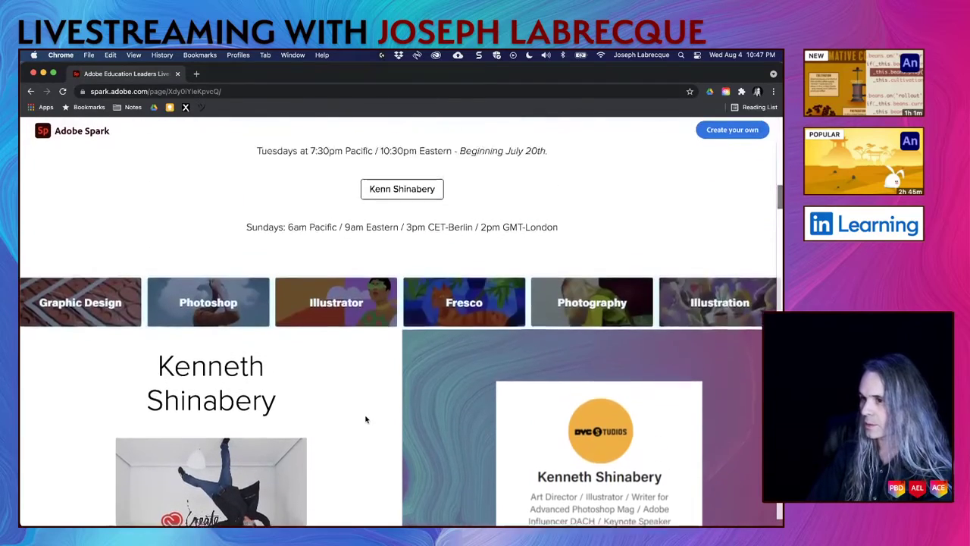
scroll(365, 419, "down", 2)
scroll(365, 419, "down", 5)
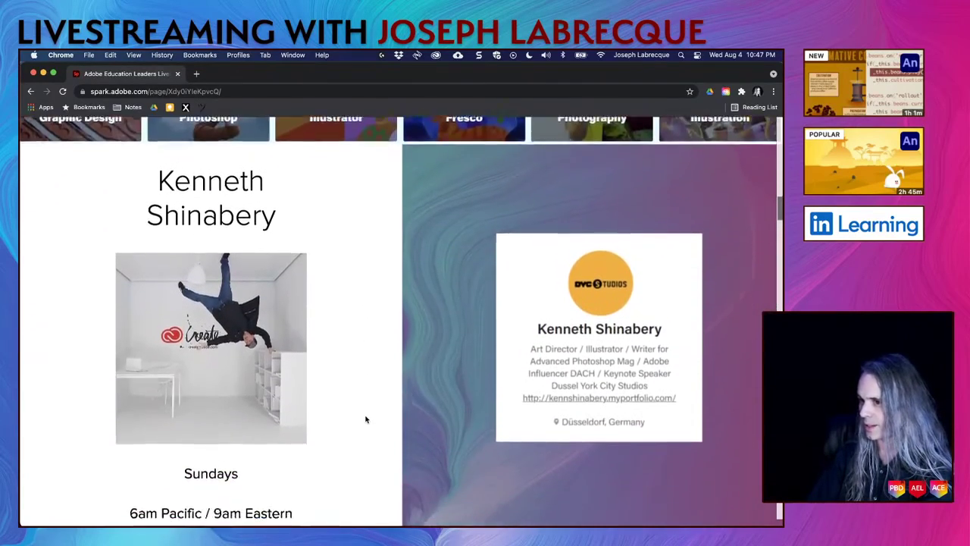
Examine the Tuesday and Wednesday livestreamers' profile sections for their bios, stream times and links
scroll(365, 419, "down", 5)
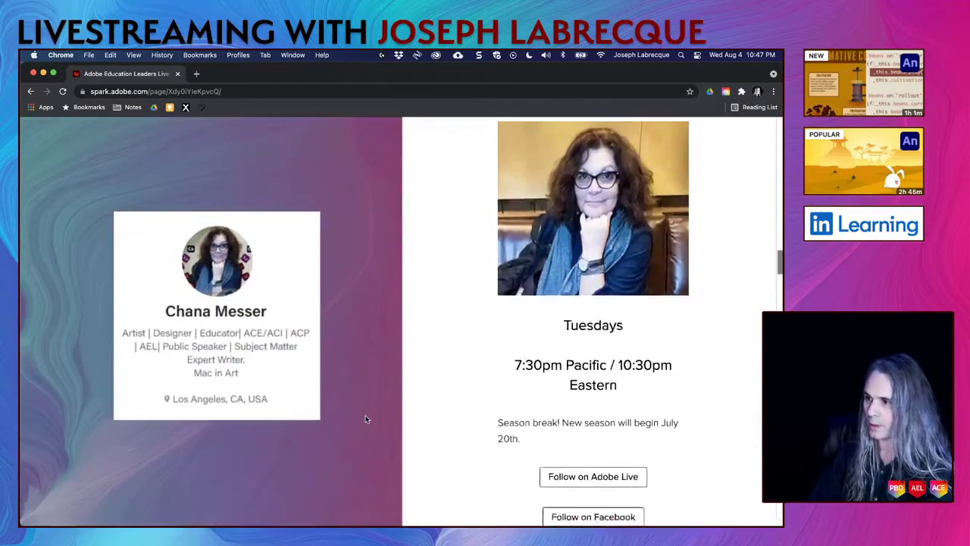
scroll(365, 419, "down", 2)
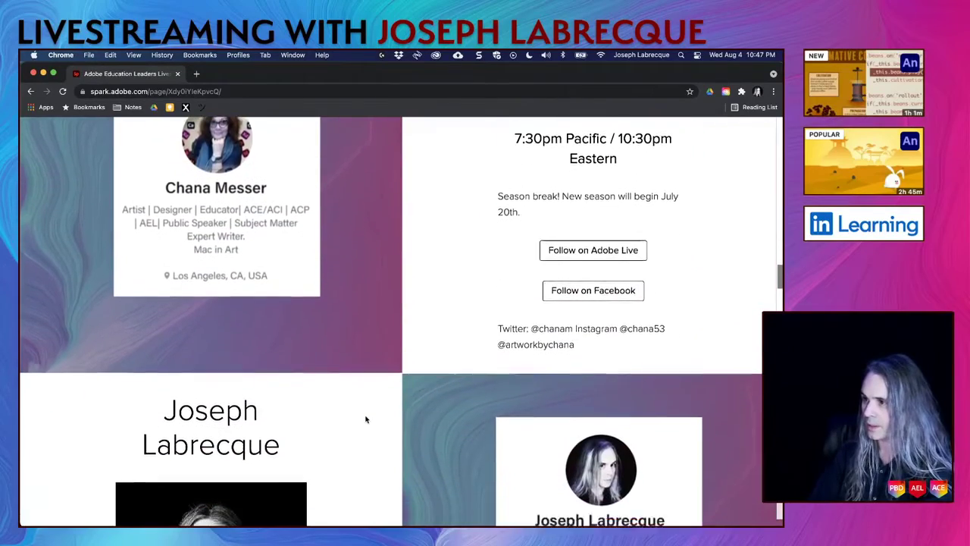
scroll(365, 419, "up", 5)
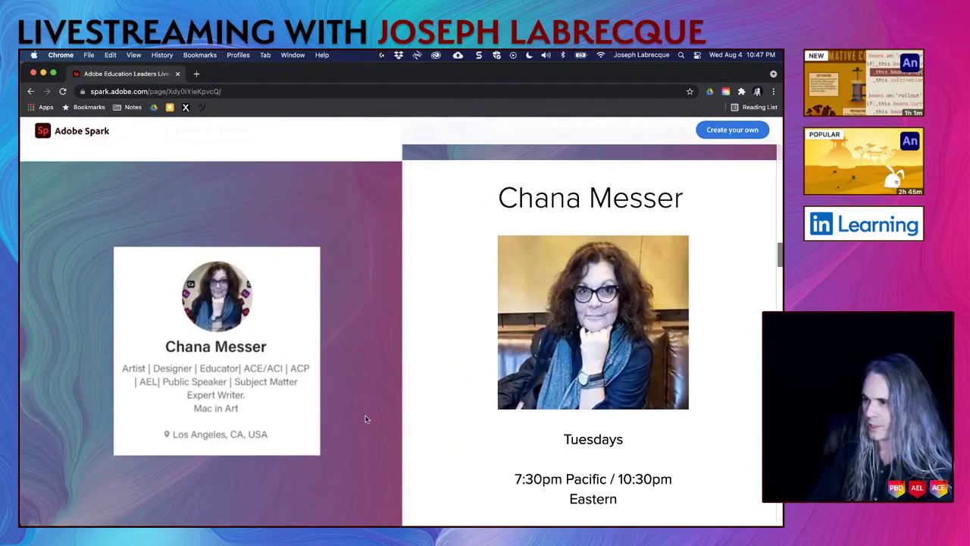
scroll(365, 419, "down", 3)
scroll(366, 419, "up", 2)
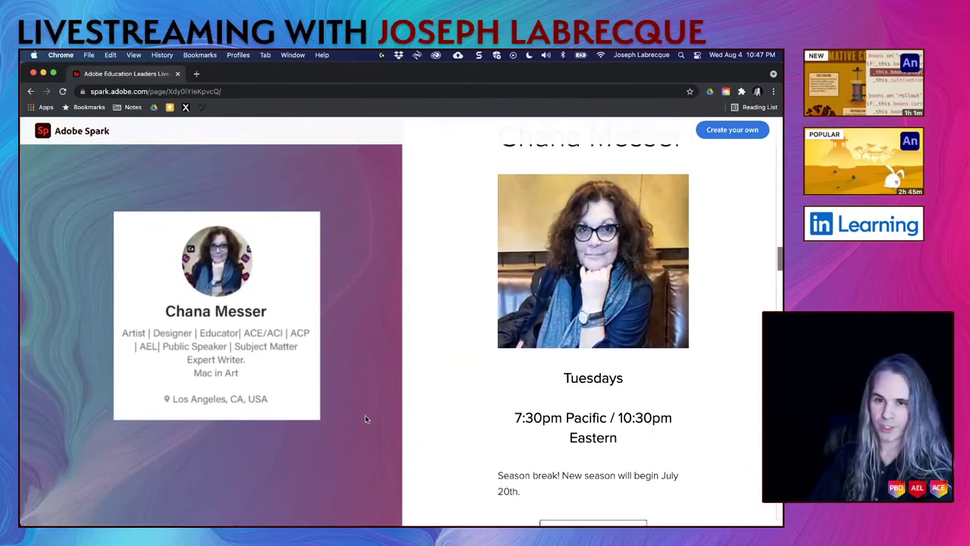
scroll(365, 419, "down", 8)
scroll(365, 419, "down", 5)
scroll(366, 420, "down", 1)
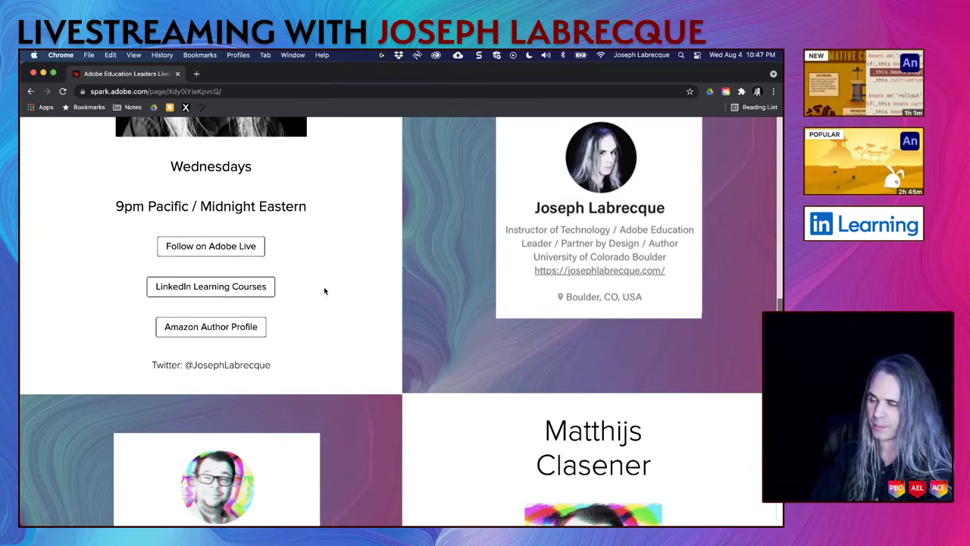
scroll(372, 338, "up", 2)
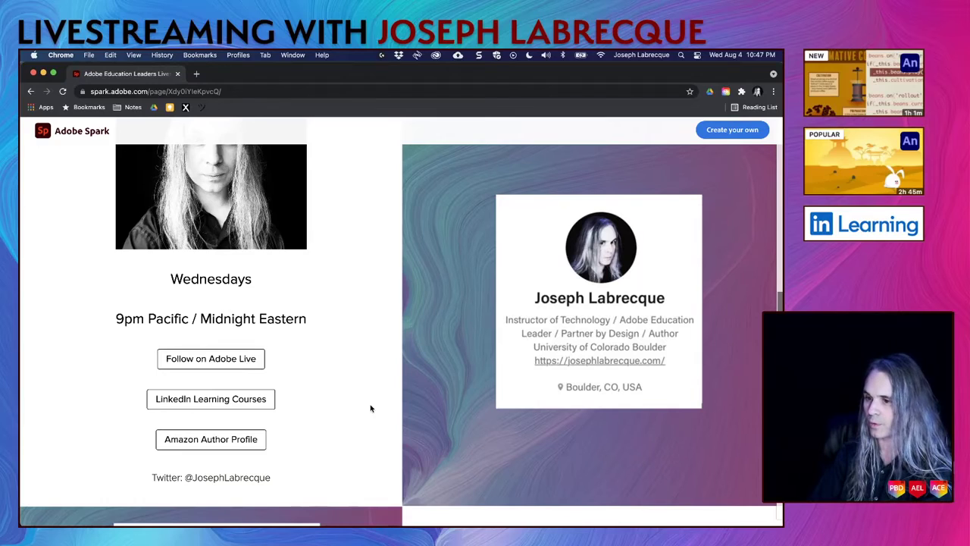
Examine the remaining Wednesday livestreamer's section and the on-hiatus leader's section for their bios, stream times and follow links
scroll(371, 408, "down", 1)
scroll(371, 409, "down", 5)
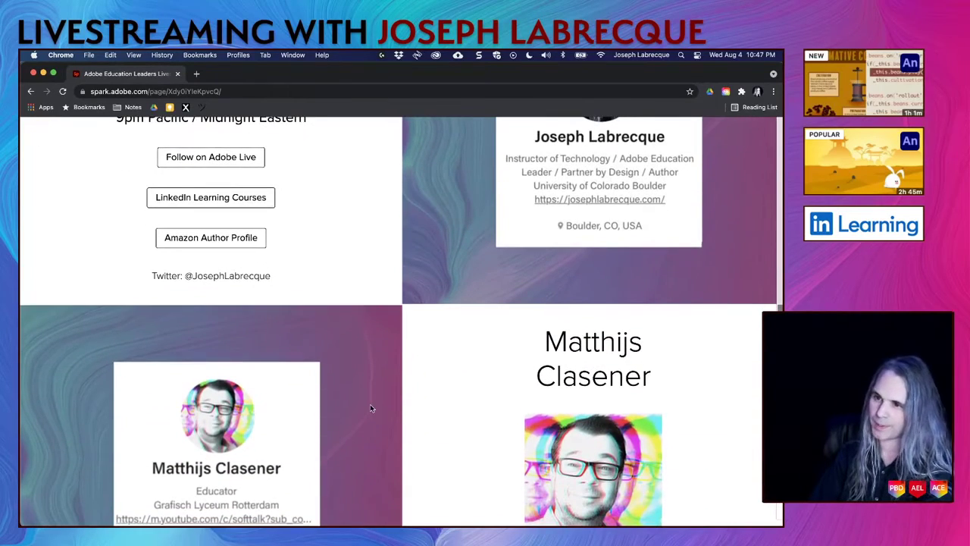
scroll(371, 409, "down", 2)
scroll(371, 408, "up", 6)
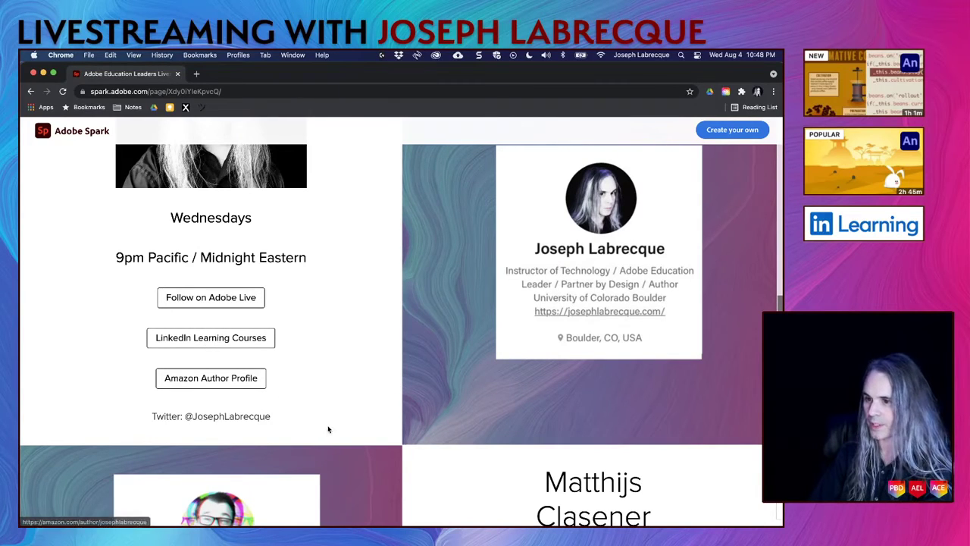
scroll(328, 429, "down", 5)
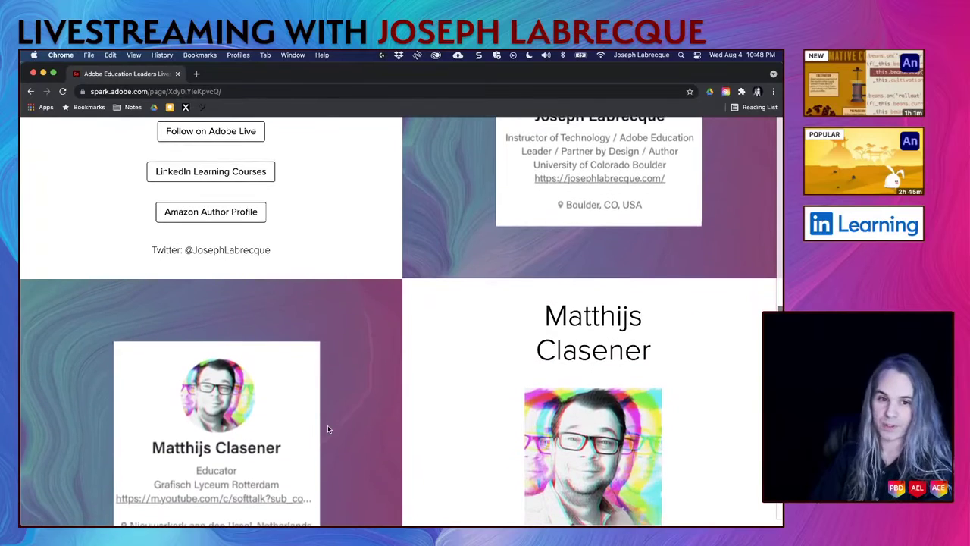
scroll(328, 429, "down", 3)
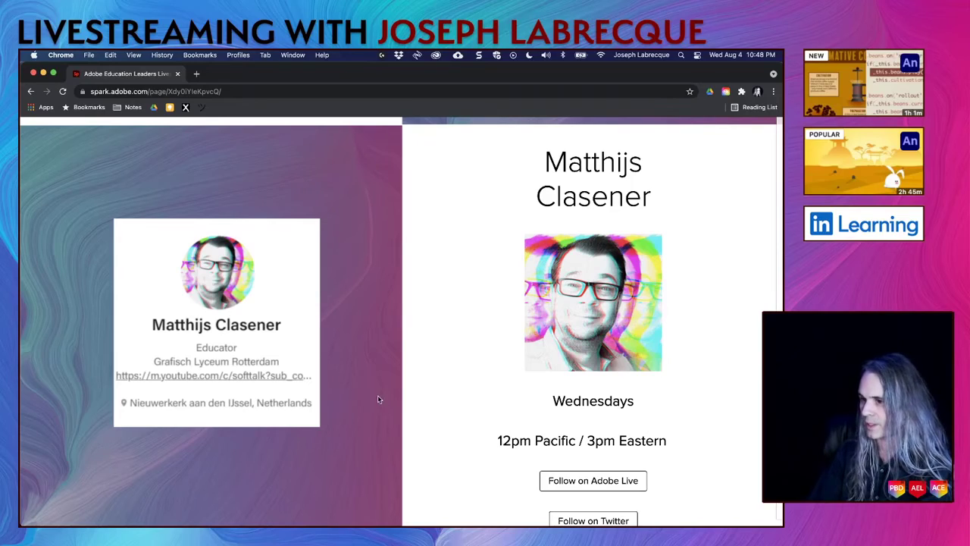
scroll(378, 400, "down", 5)
scroll(378, 399, "down", 5)
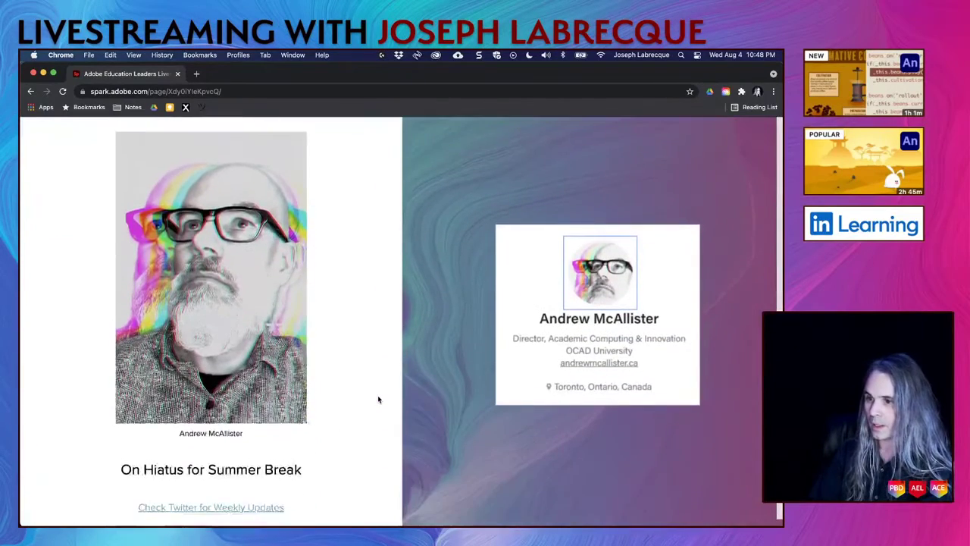
scroll(379, 399, "up", 2)
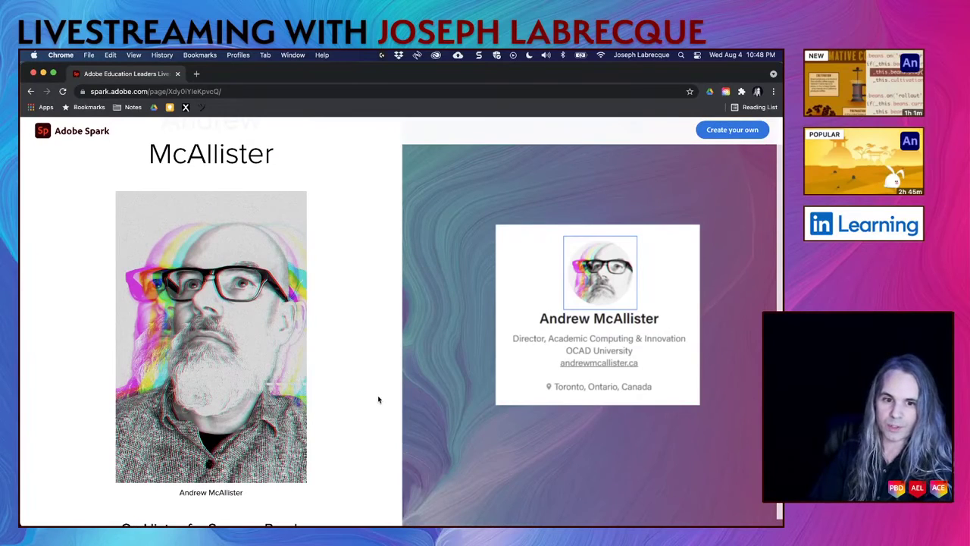
Examine the Thursday and Friday livestreamers' profile sections for their bio cards, regional stream times and social links
scroll(378, 399, "down", 10)
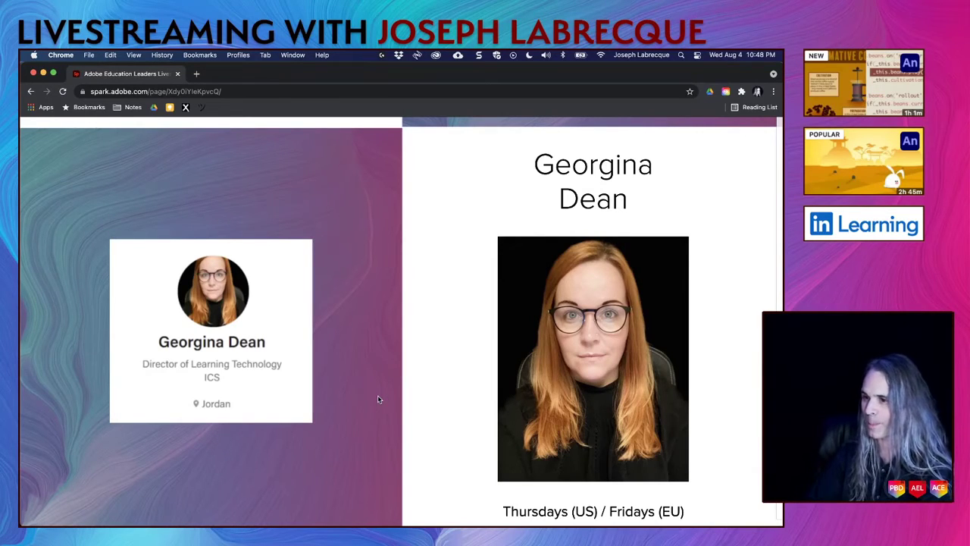
scroll(379, 397, "down", 3)
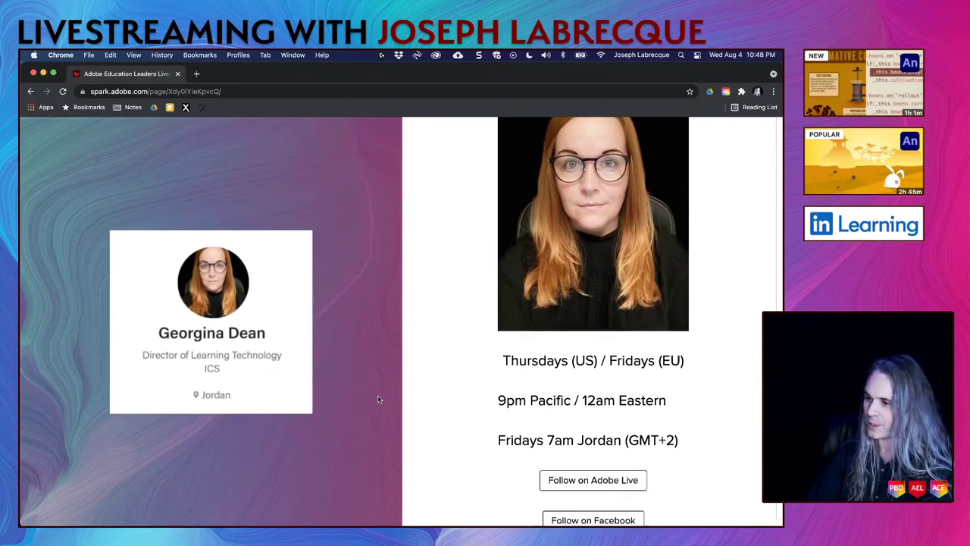
scroll(378, 400, "down", 5)
scroll(379, 399, "up", 5)
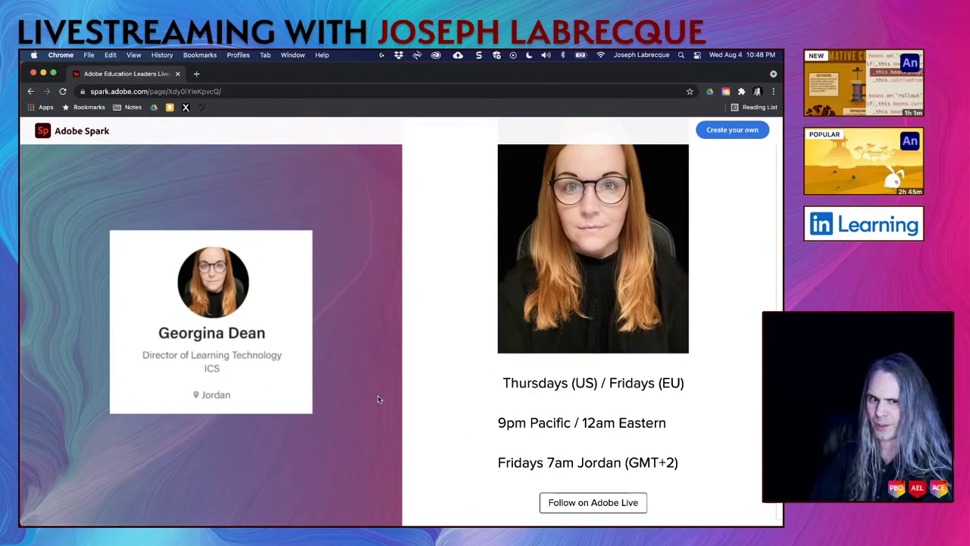
scroll(378, 400, "down", 5)
scroll(378, 400, "down", 5)
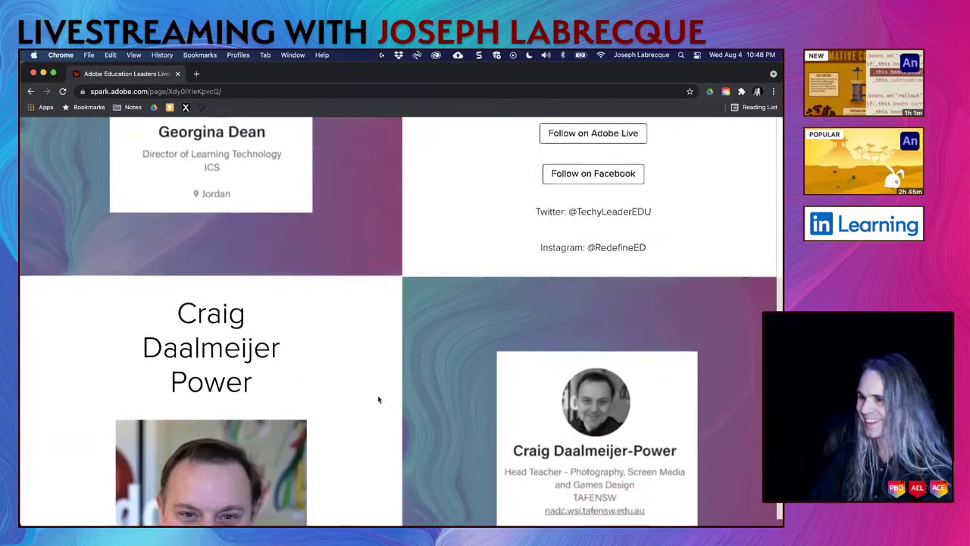
scroll(379, 399, "down", 3)
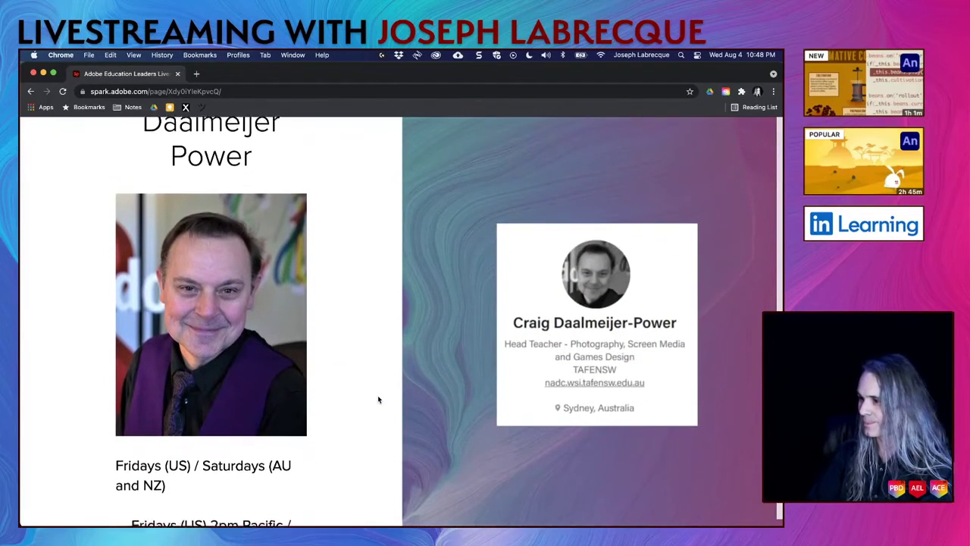
scroll(378, 399, "down", 10)
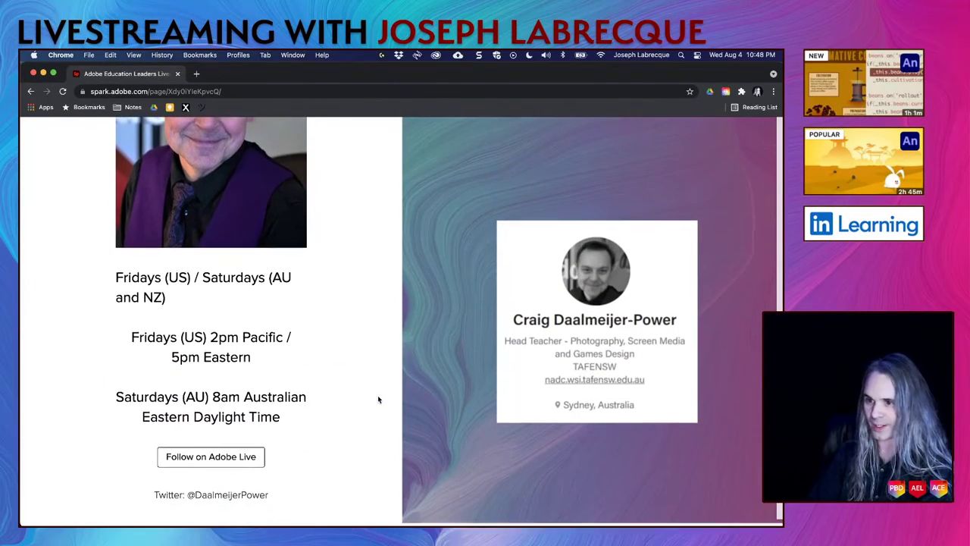
Close the livestream schedule's browser window, return to Adobe Substance 3D Stager and dismiss its notification
scroll(378, 400, "up", 15)
scroll(378, 400, "up", 10)
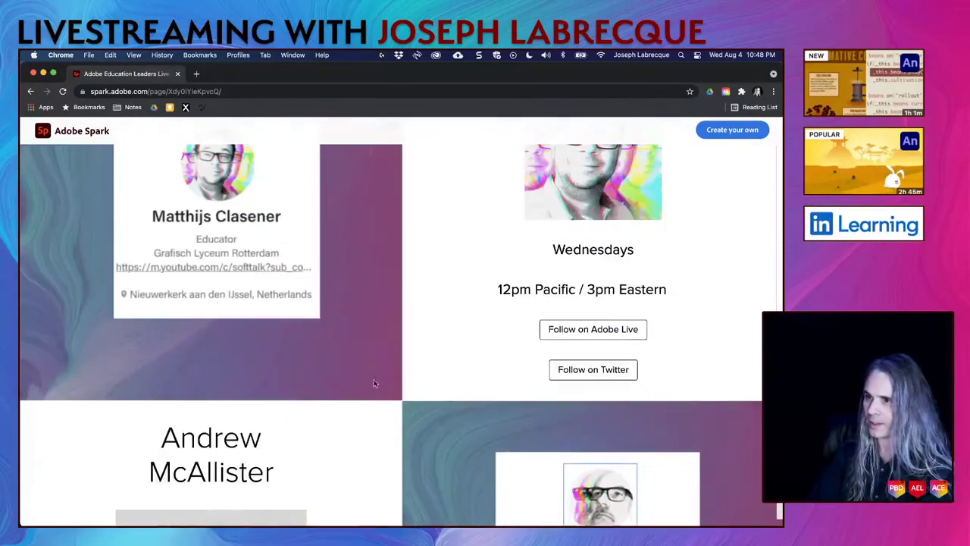
left_click(34, 73)
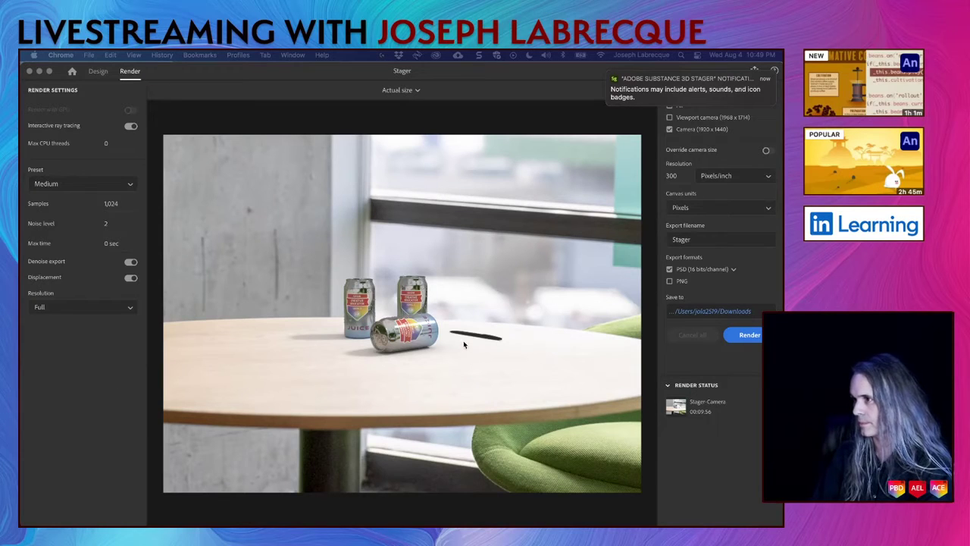
mouse_move(734, 96)
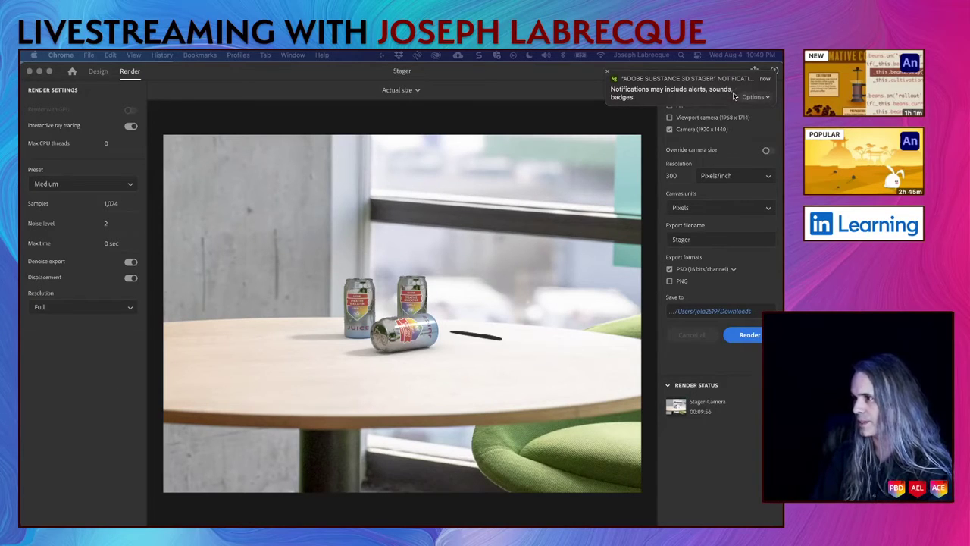
left_click(608, 74)
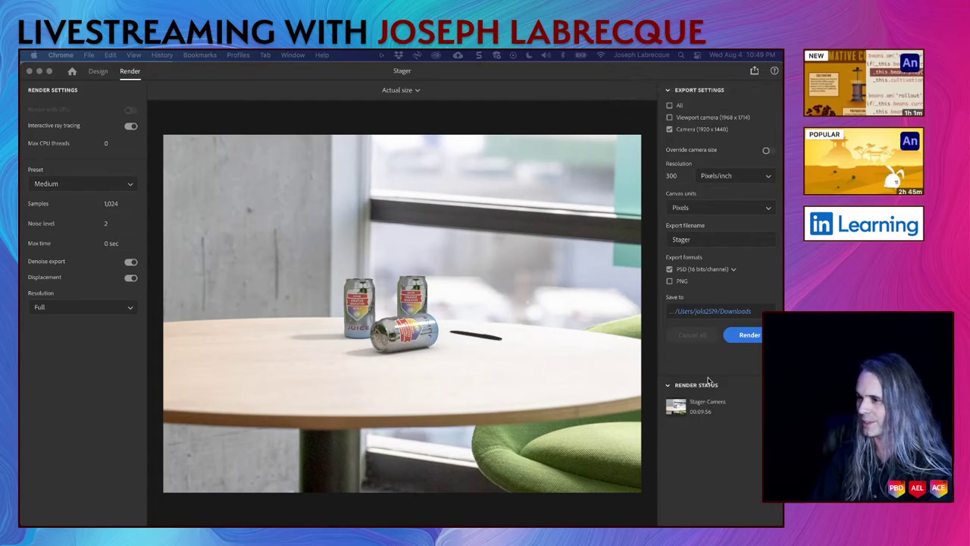
Reveal the finished Stager-Camera render in Finder and select Stager-Camera.psd in the Downloads folder
left_click(727, 412)
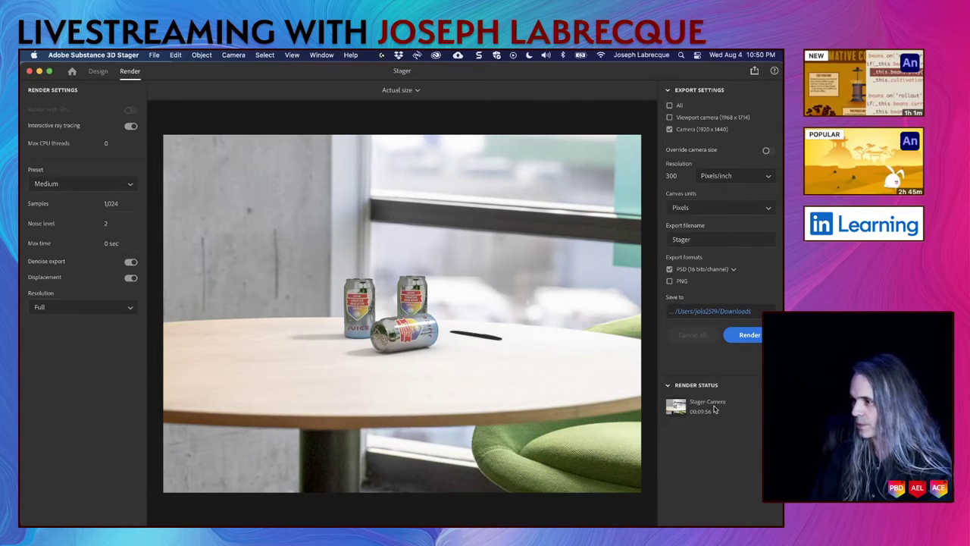
right_click(717, 407)
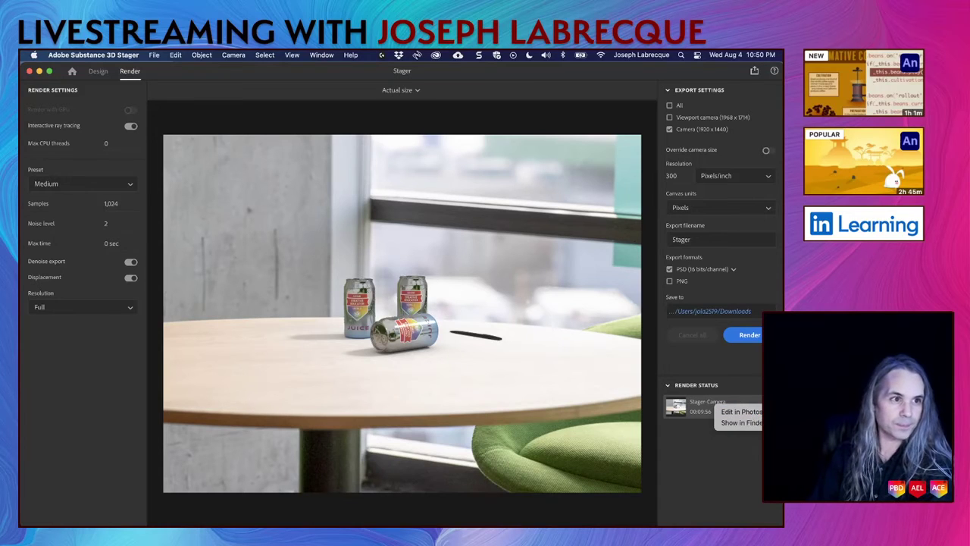
left_click(742, 422)
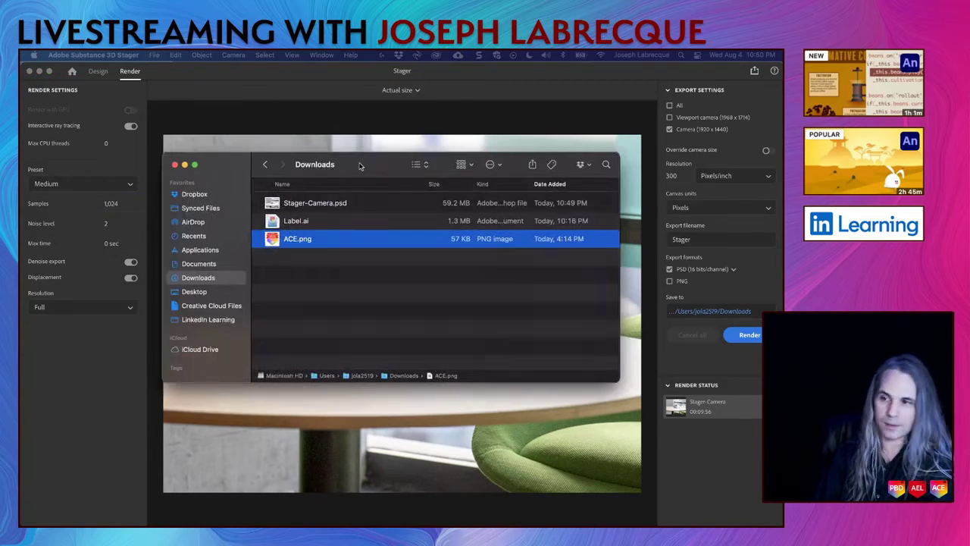
left_click(367, 206)
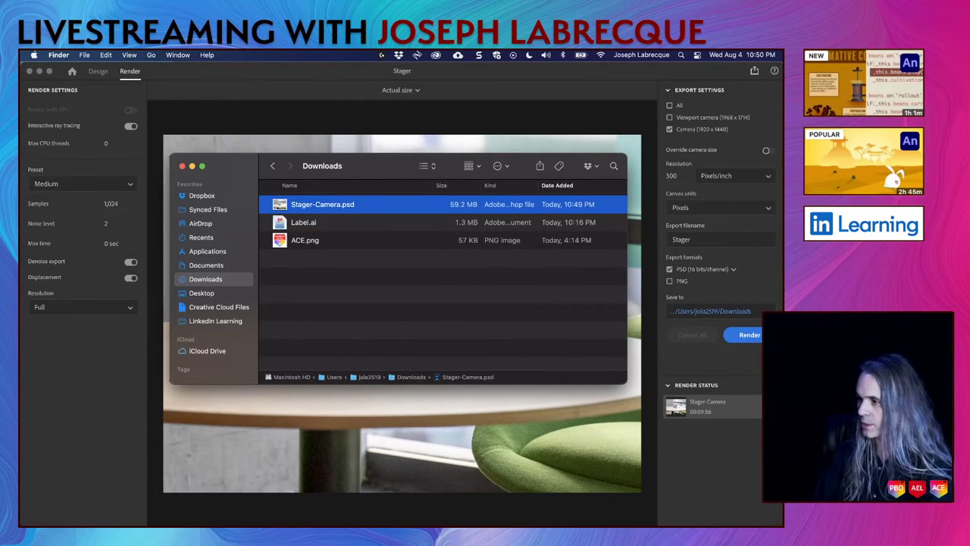
Return to Stager and send the finished Stager-Camera render to Photoshop for editing
left_click(759, 439)
right_click(717, 408)
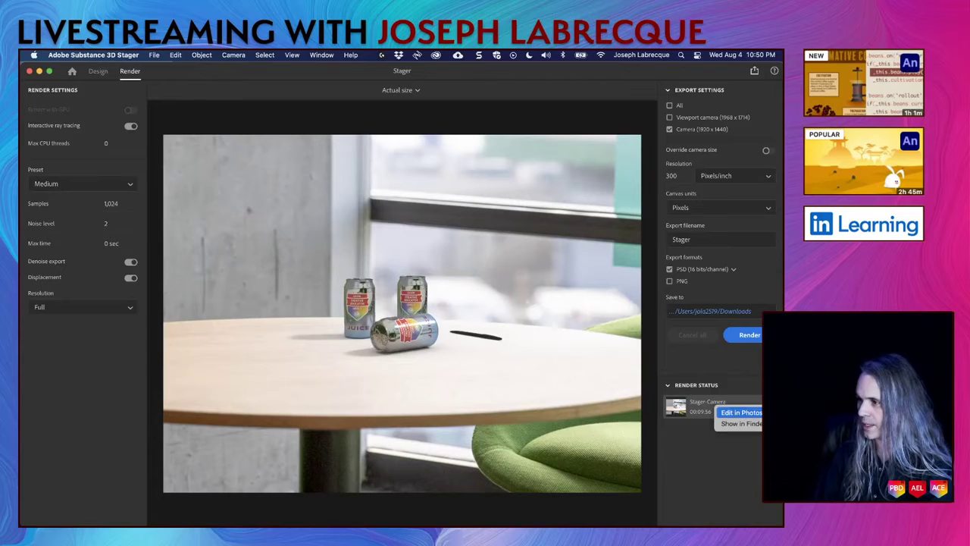
left_click(746, 413)
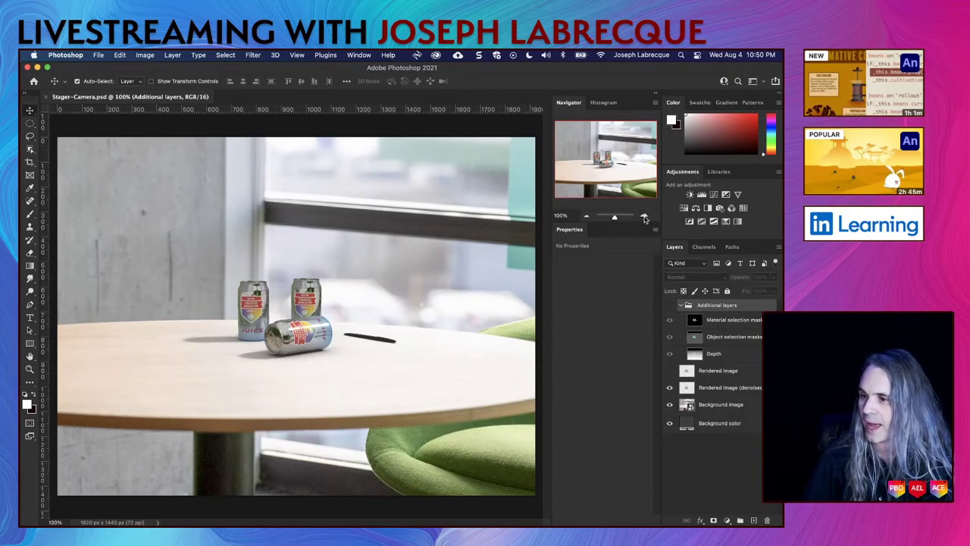
Select the Rendered image (denoised) layer and hide the Background image and Background color layers
left_click(644, 217)
left_click(645, 218)
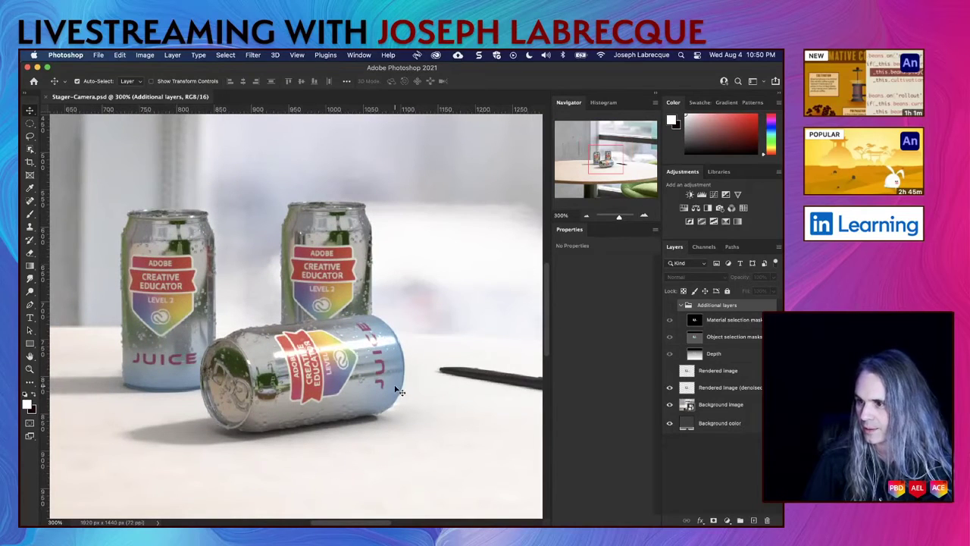
left_click(407, 416)
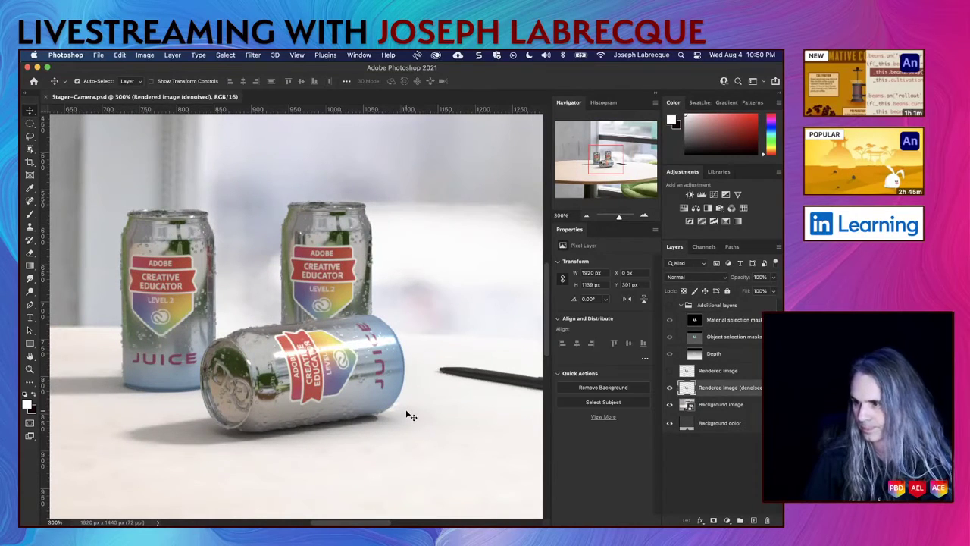
mouse_move(414, 428)
left_mouse_down()
mouse_move(389, 415)
mouse_move(427, 418)
left_mouse_up()
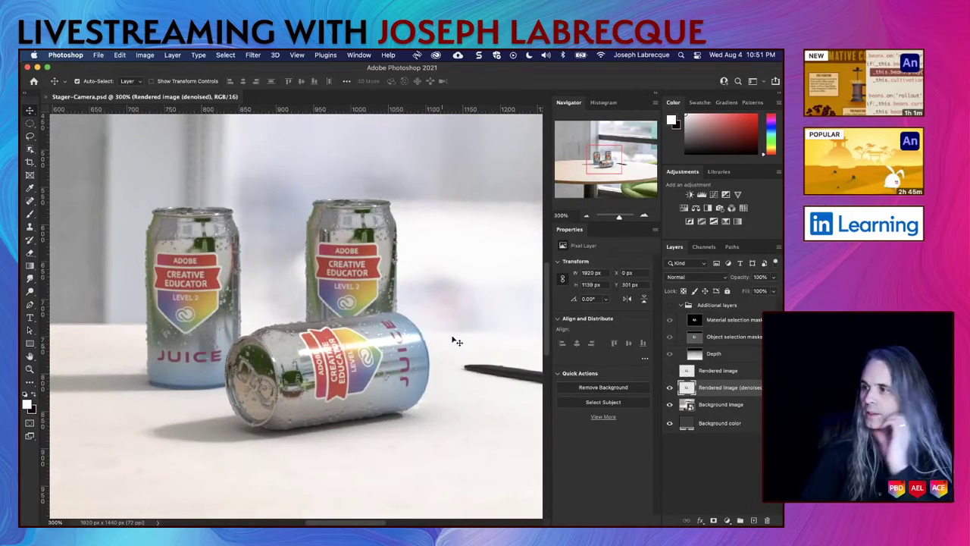
left_click(586, 216)
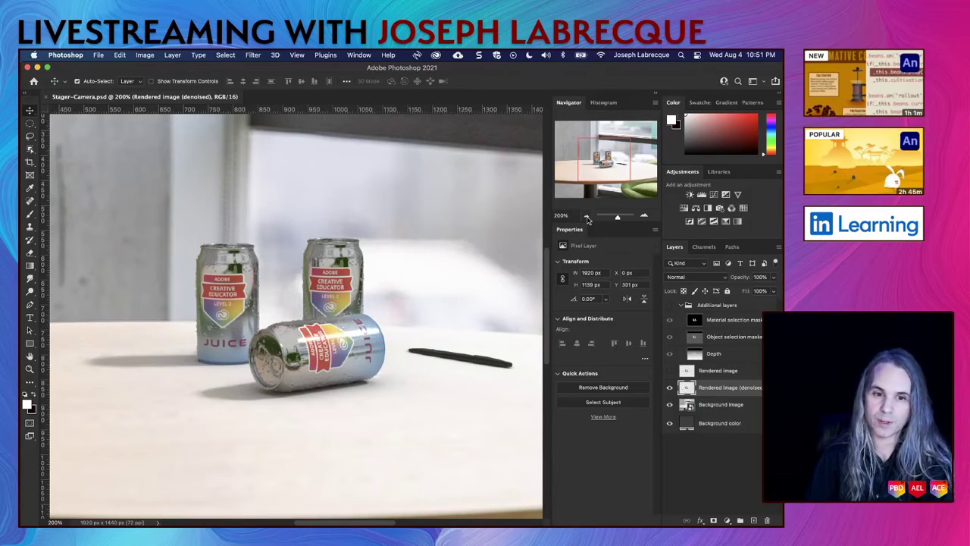
left_click(669, 405)
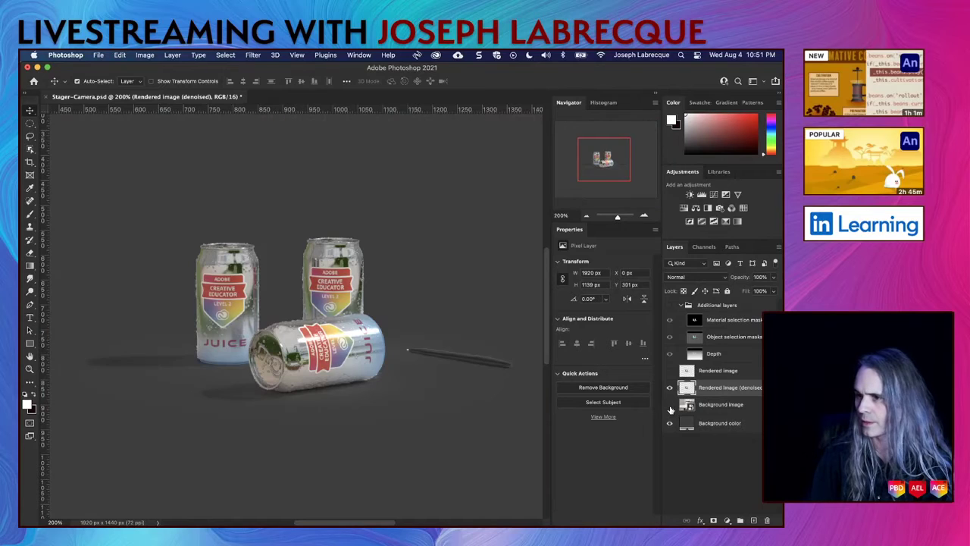
left_click(670, 423)
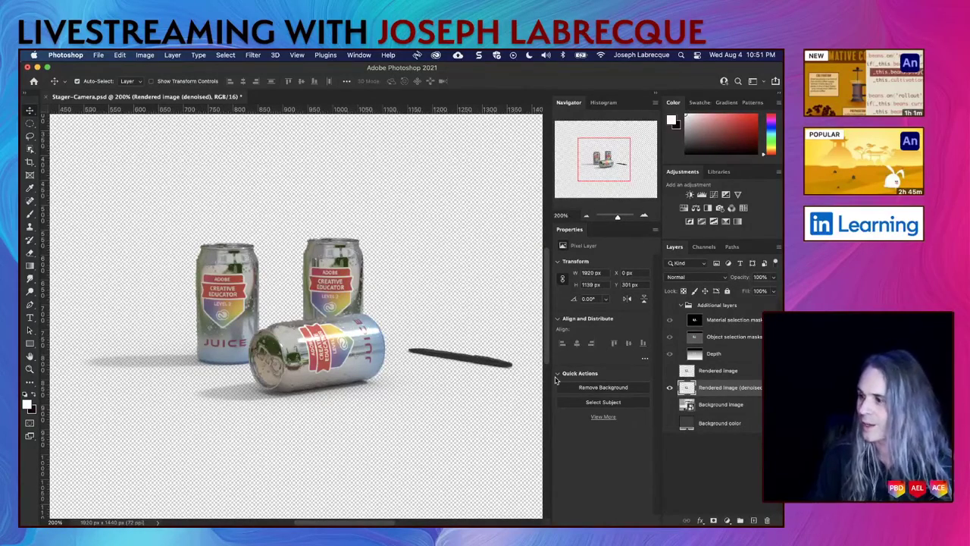
left_click(669, 408)
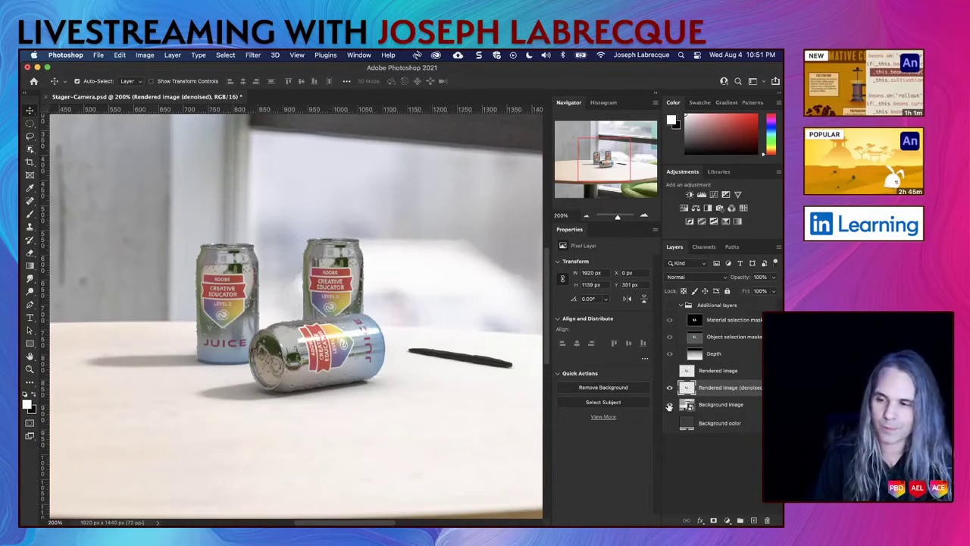
left_click(669, 406)
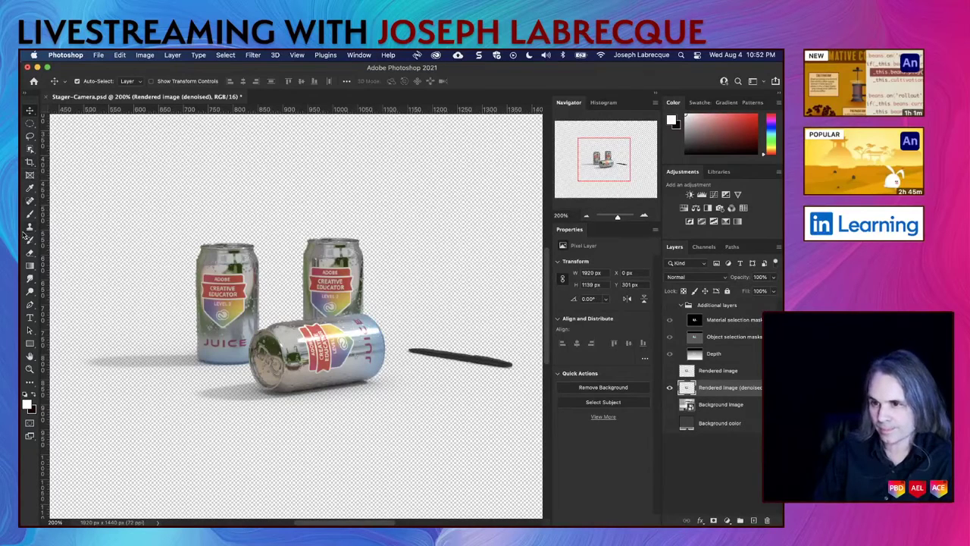
Lasso the three juice cans with their shadows and mask the Rendered image (denoised) layer to that selection, leaving out the pen
left_click(30, 135)
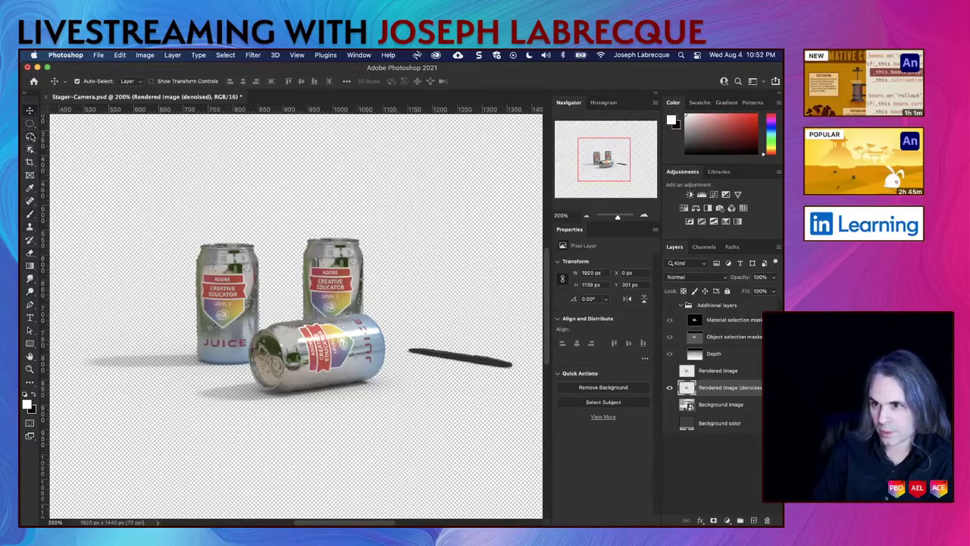
mouse_move(383, 255)
left_mouse_down()
mouse_move(370, 219)
mouse_move(225, 211)
mouse_move(144, 262)
mouse_move(127, 295)
mouse_move(86, 317)
mouse_move(55, 366)
mouse_move(74, 398)
mouse_move(129, 427)
mouse_move(305, 448)
mouse_move(414, 405)
mouse_move(386, 255)
left_mouse_up()
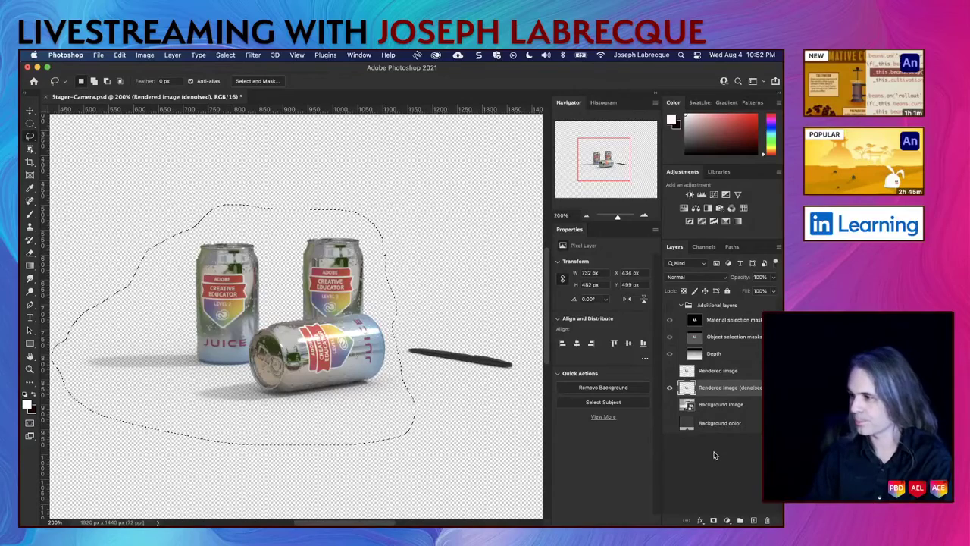
left_click(714, 520)
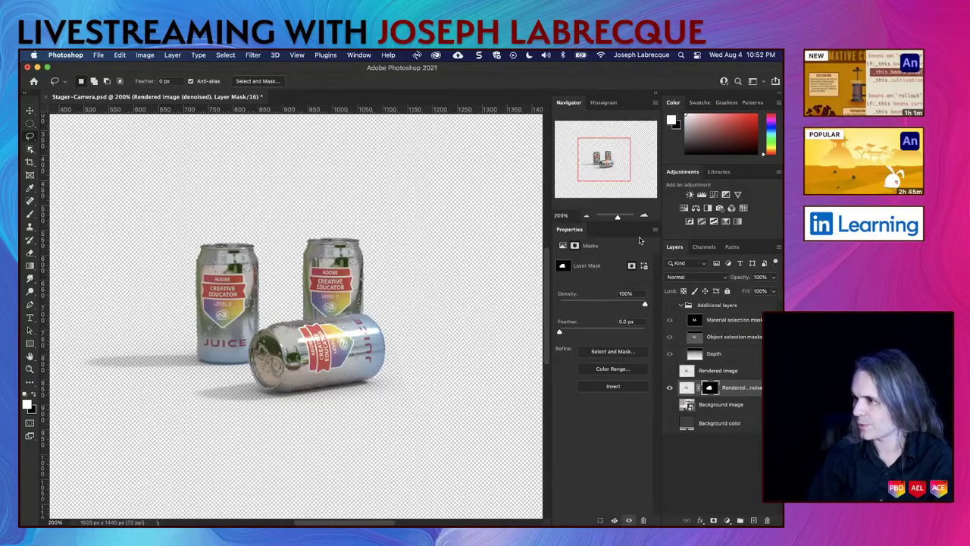
key("v")
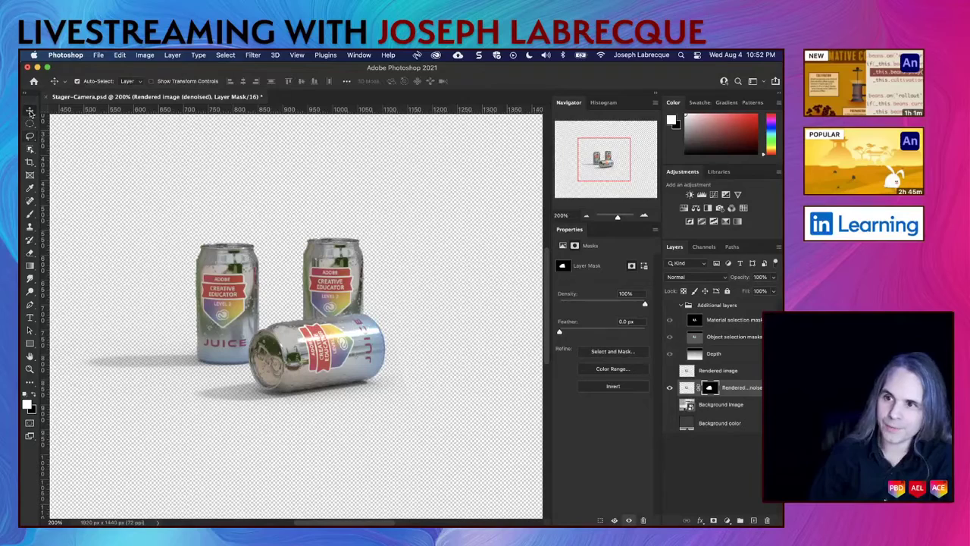
left_click(741, 476)
left_click(587, 215)
left_click(587, 215)
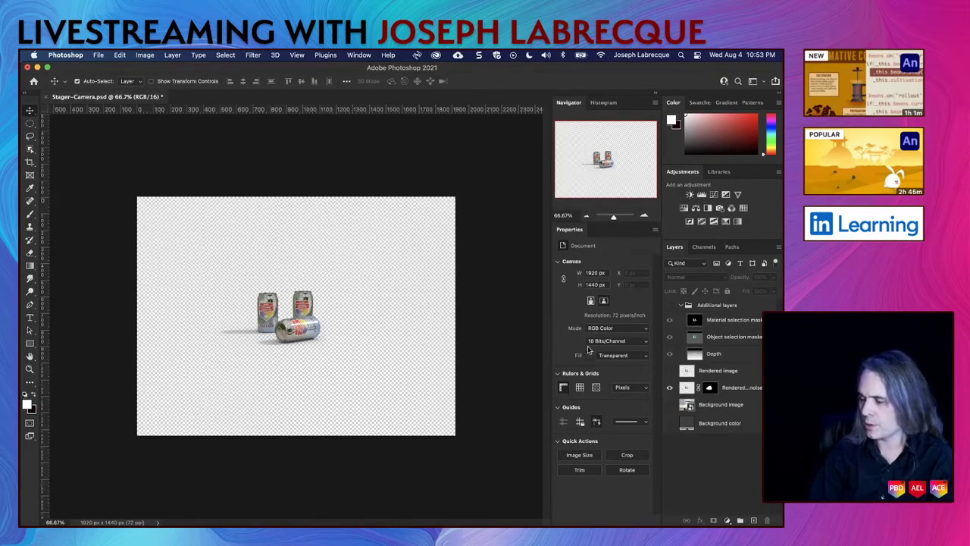
Trim the canvas on all four sides based on transparent pixels so it closely fits the masked cans
left_click(580, 470)
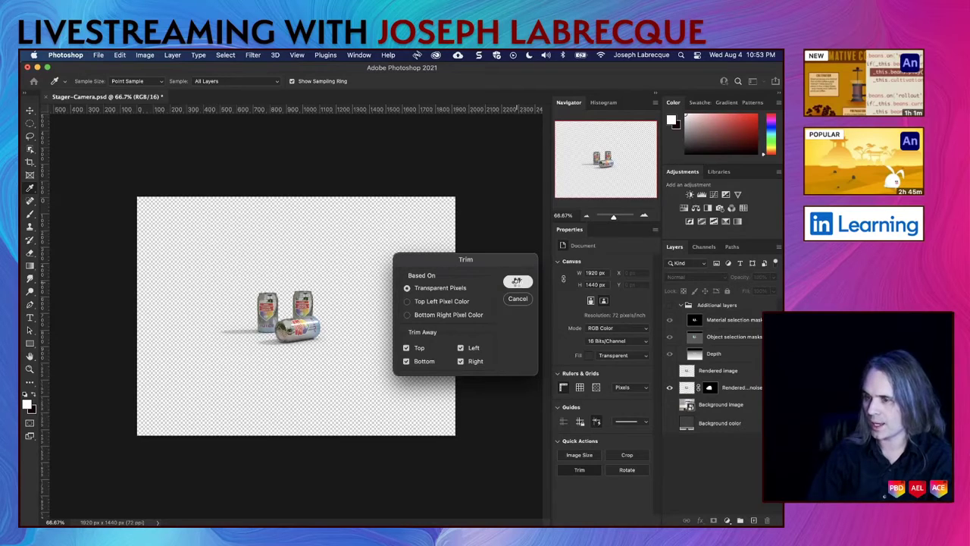
left_click(518, 282)
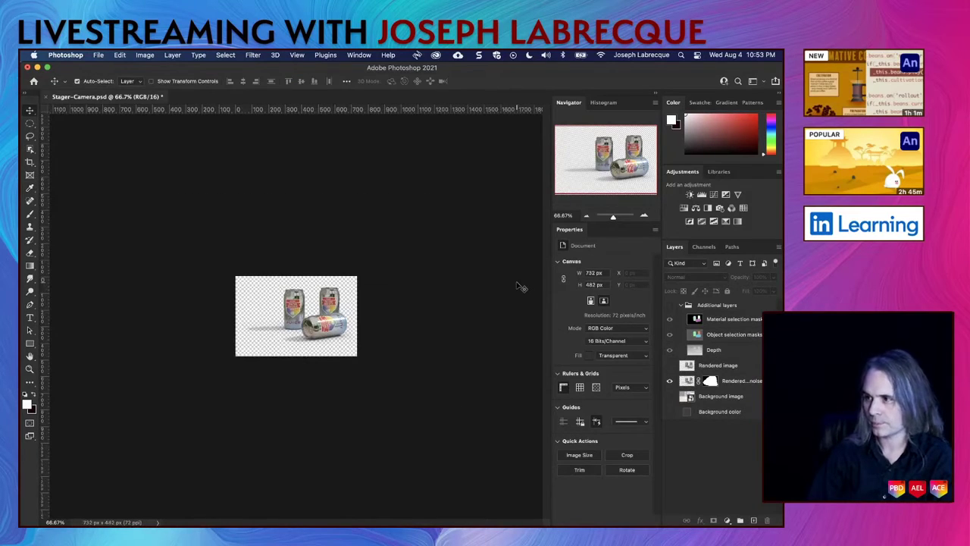
left_click(644, 216)
left_click(643, 216)
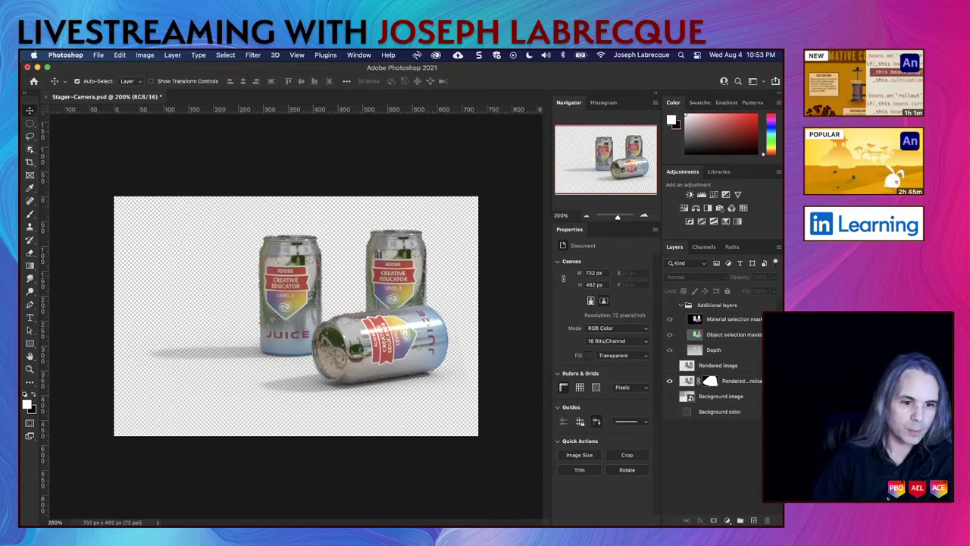
Switch to Stager's Design mode and apply the Gradient linear 1 image from the starter assets as the scene background
key("super+Tab")
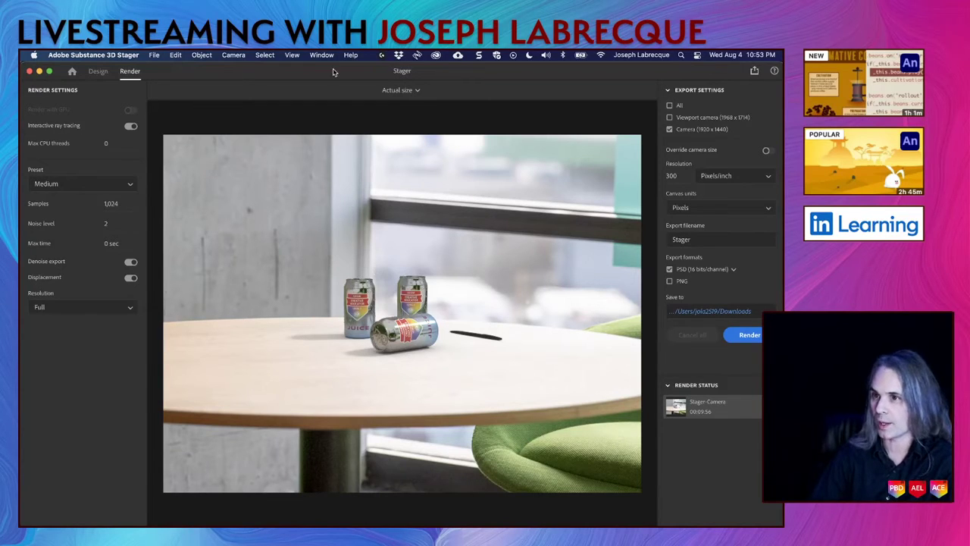
left_click(98, 72)
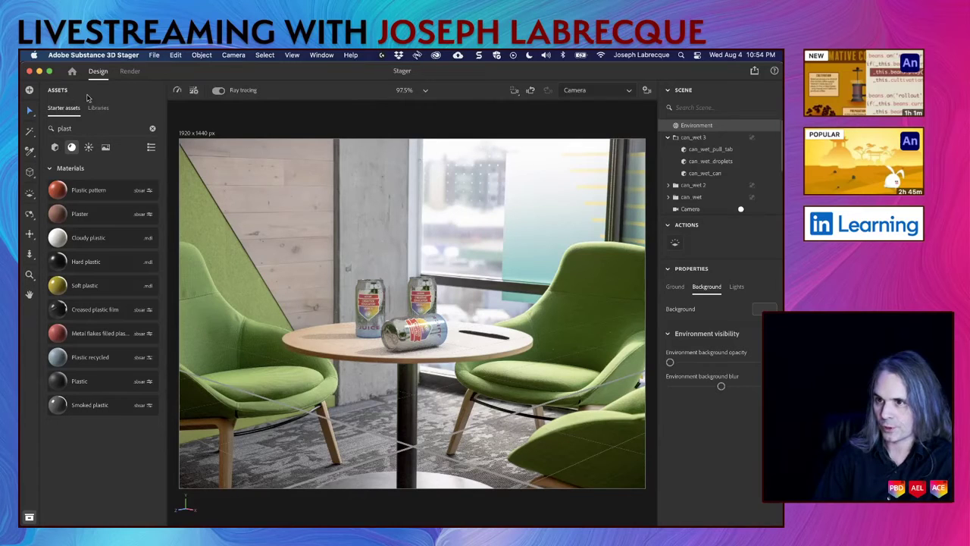
left_click(105, 147)
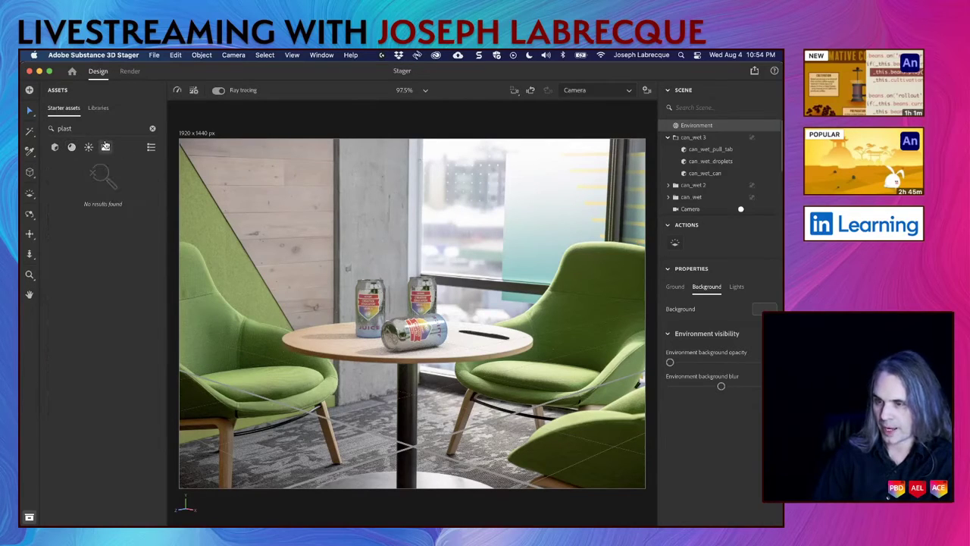
left_click(153, 128)
scroll(117, 271, "down", 10)
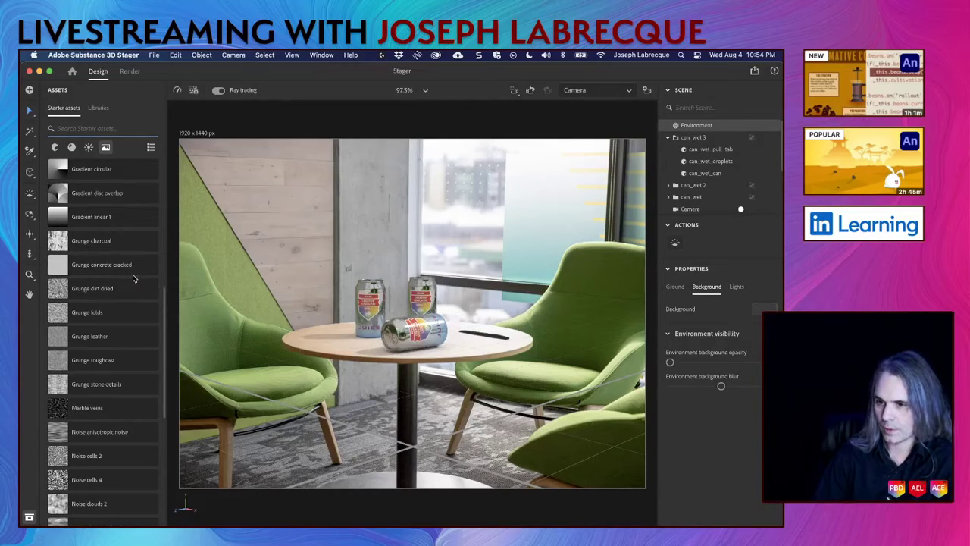
left_click(100, 220)
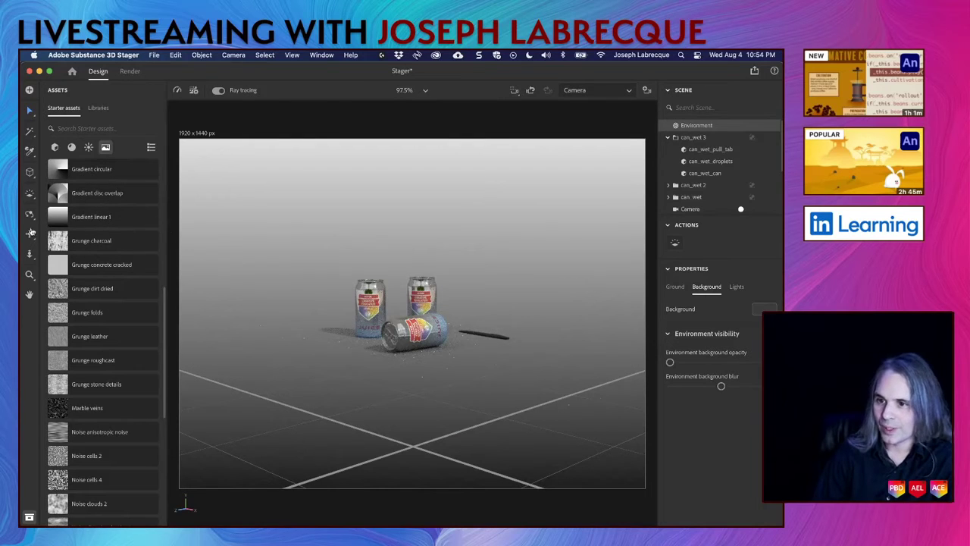
Dolly the camera closer to the three juice cans and hide the felt_tip_pen group
mouse_move(408, 327)
left_mouse_down()
mouse_move(400, 260)
mouse_move(414, 390)
left_mouse_up()
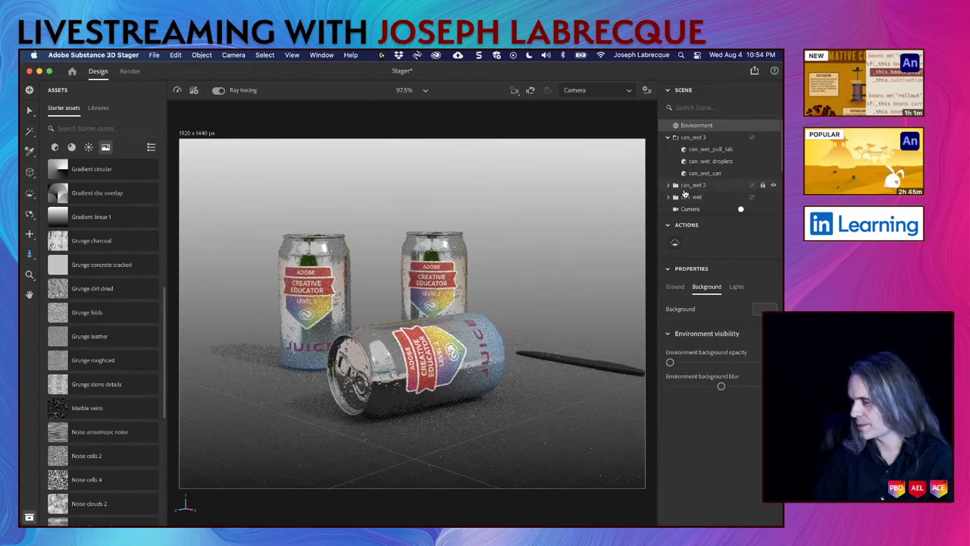
scroll(684, 193, "down", 3)
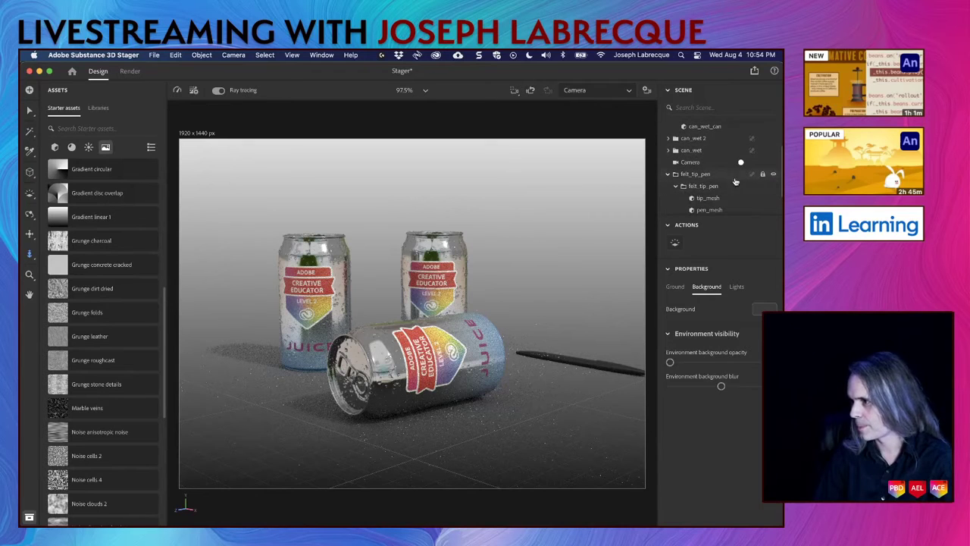
left_click(773, 174)
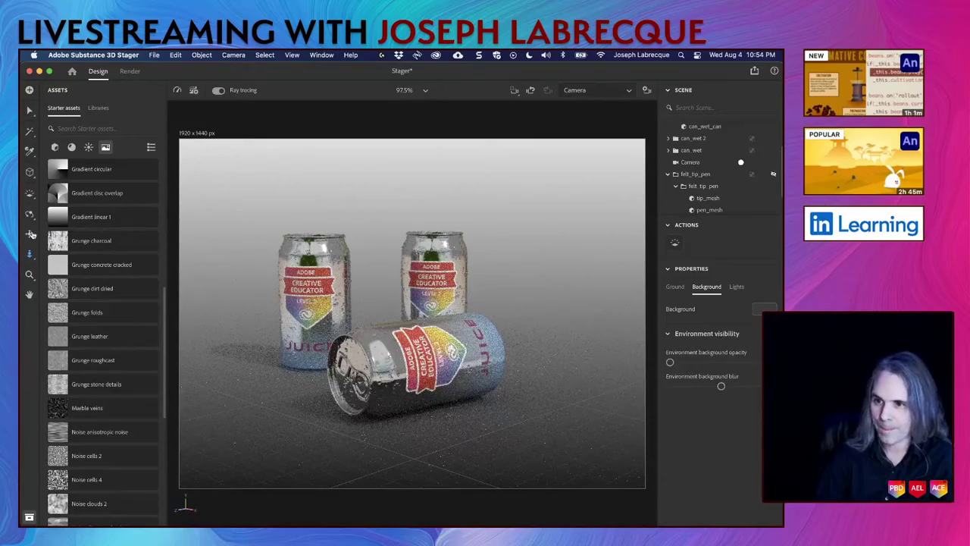
Orbit the camera around the cans to an angle showing the fallen can's lid, and turn off ray tracing
mouse_move(342, 317)
left_mouse_down()
mouse_move(397, 324)
mouse_move(371, 322)
mouse_move(383, 322)
left_mouse_up()
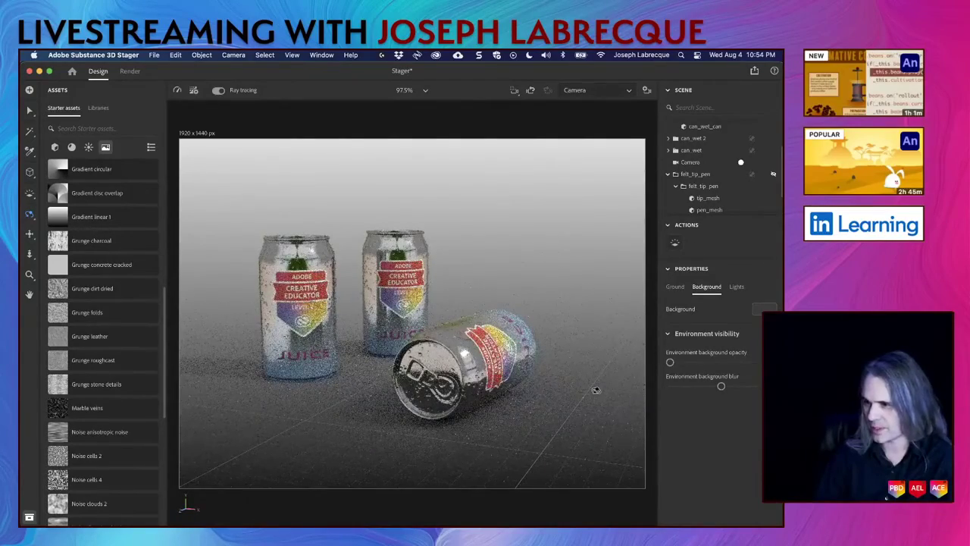
mouse_move(521, 339)
left_mouse_down()
mouse_move(385, 332)
mouse_move(460, 352)
left_mouse_up()
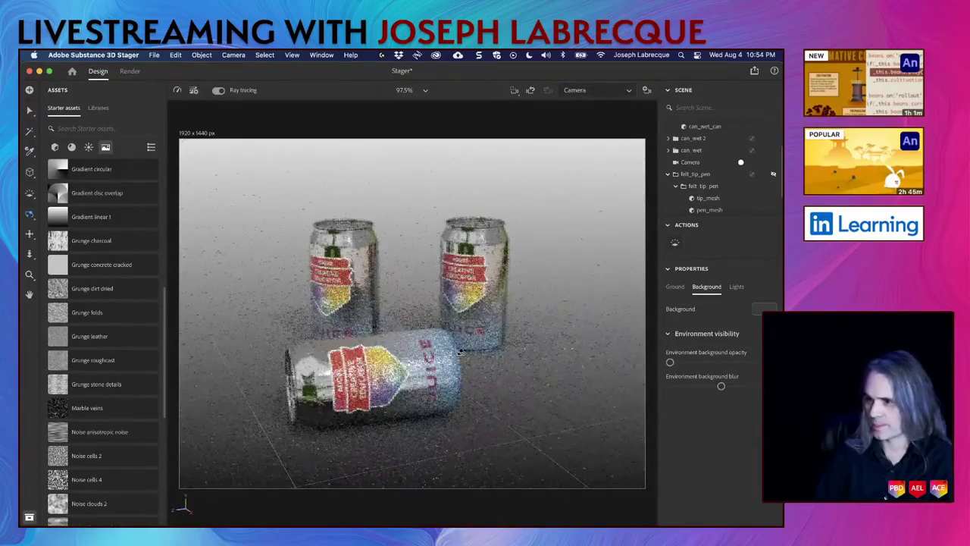
left_click(218, 90)
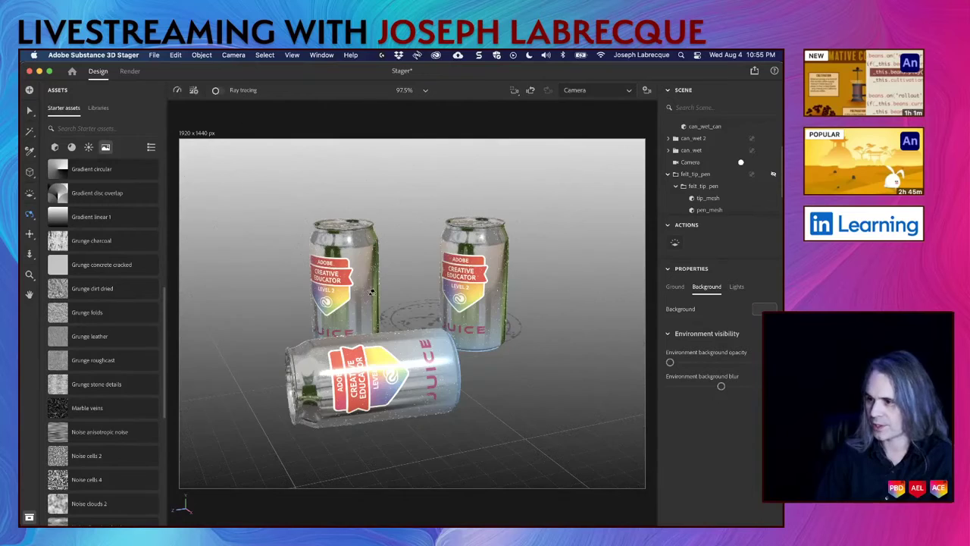
left_click_drag(470, 349, 452, 341)
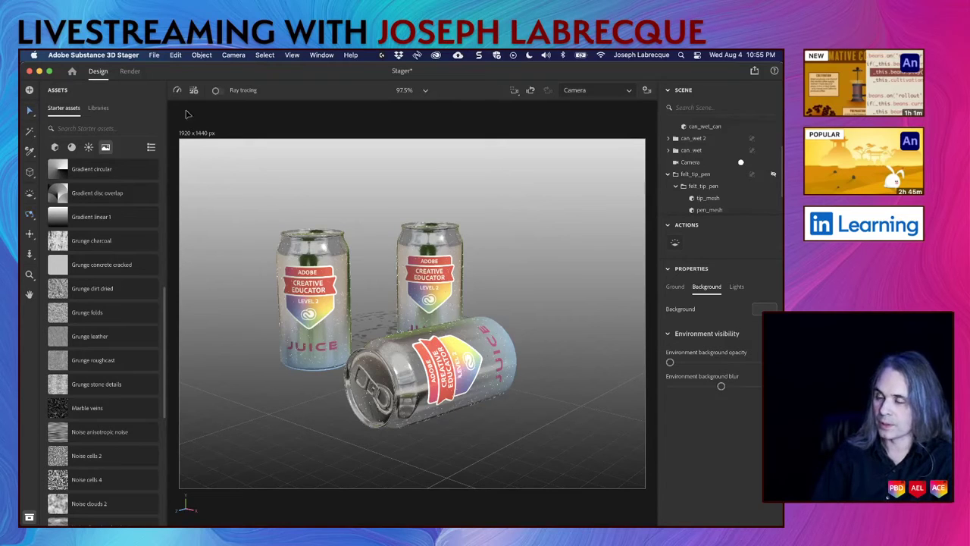
Set the camera's output size to 3,000 px wide by 2,200 px high
left_click(203, 134)
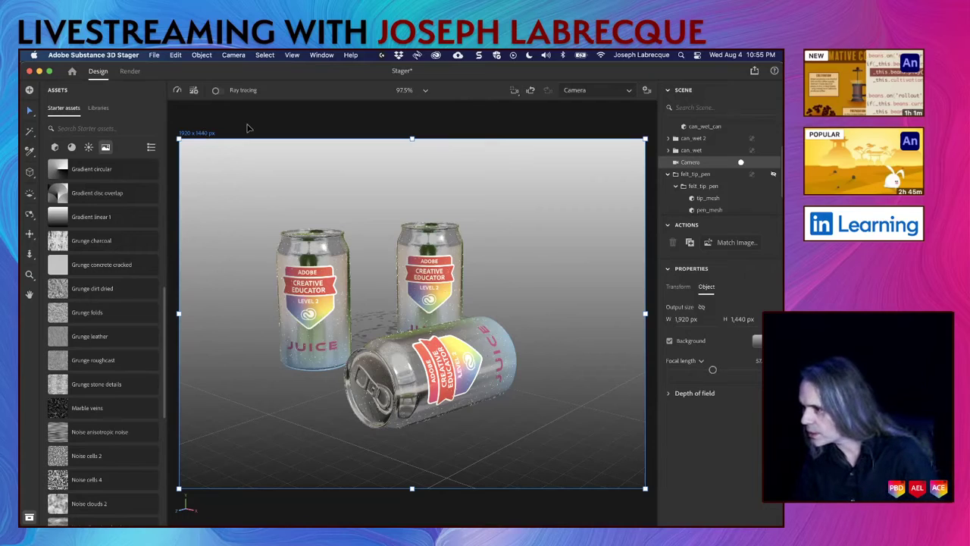
left_click(686, 320)
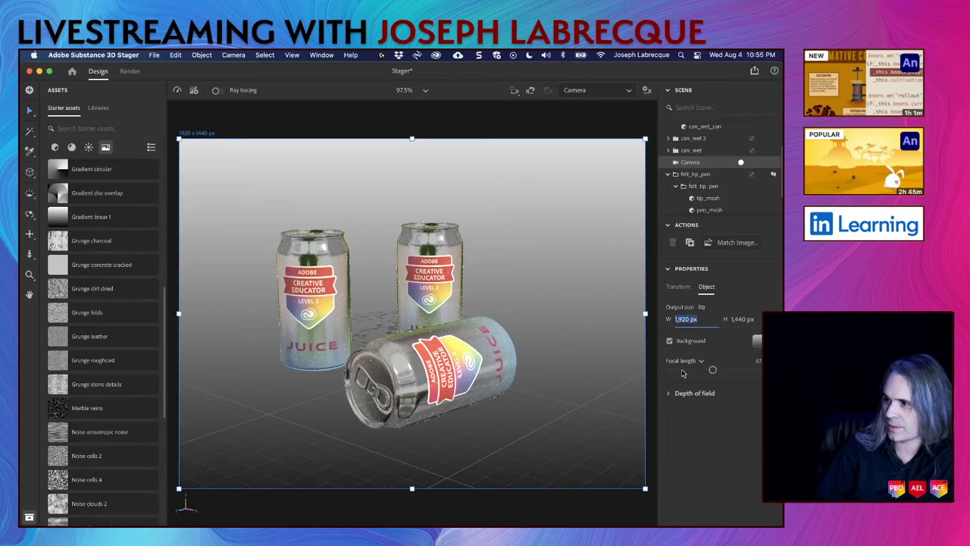
type("3")
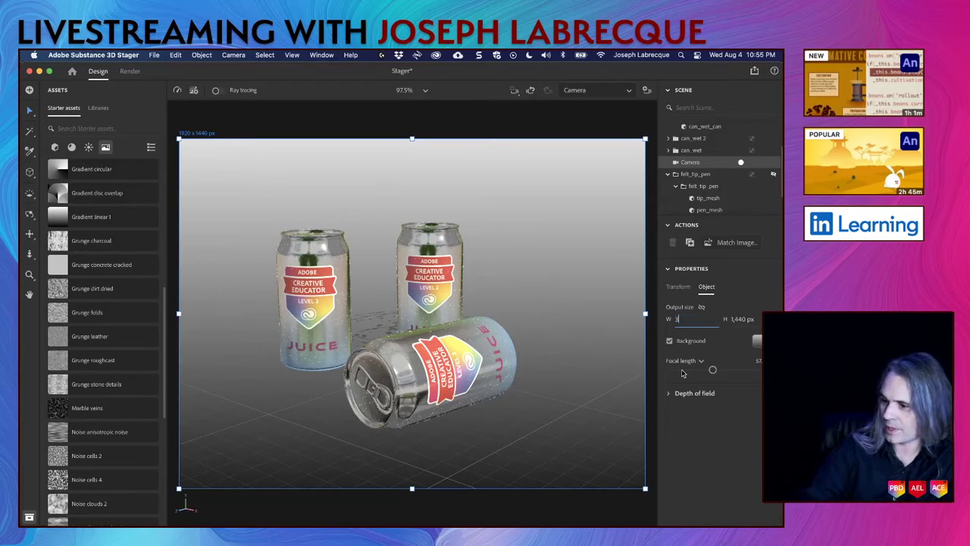
type(",000")
key("Return")
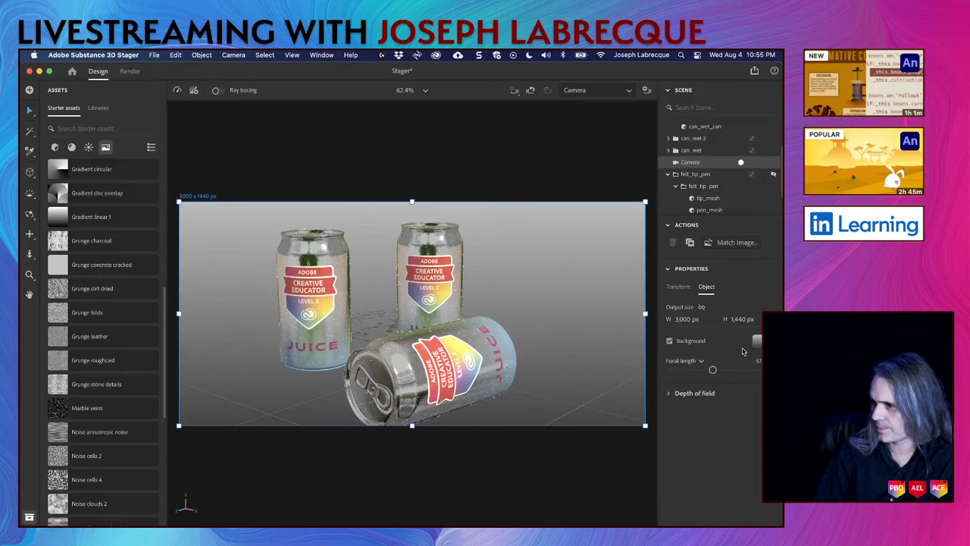
left_click(740, 320)
type("2,")
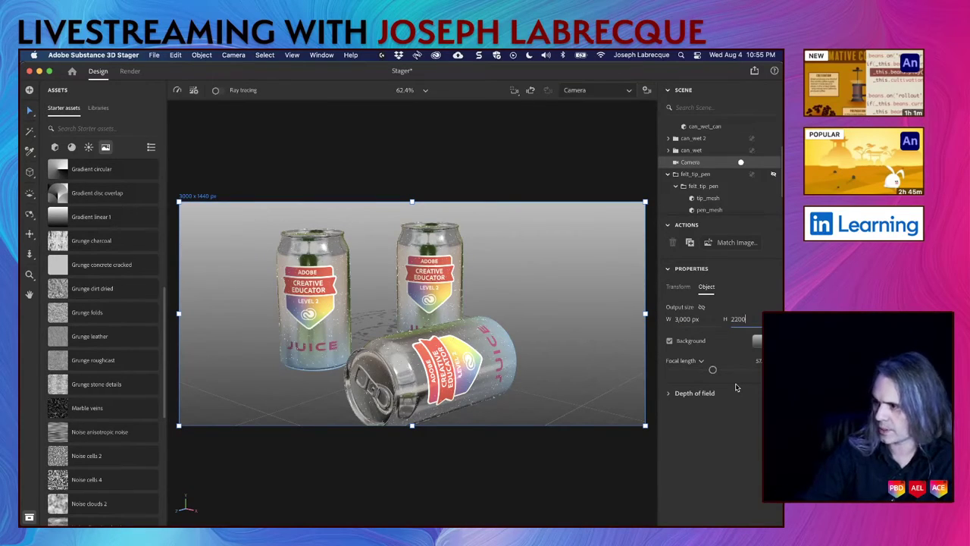
type("200")
key("Return")
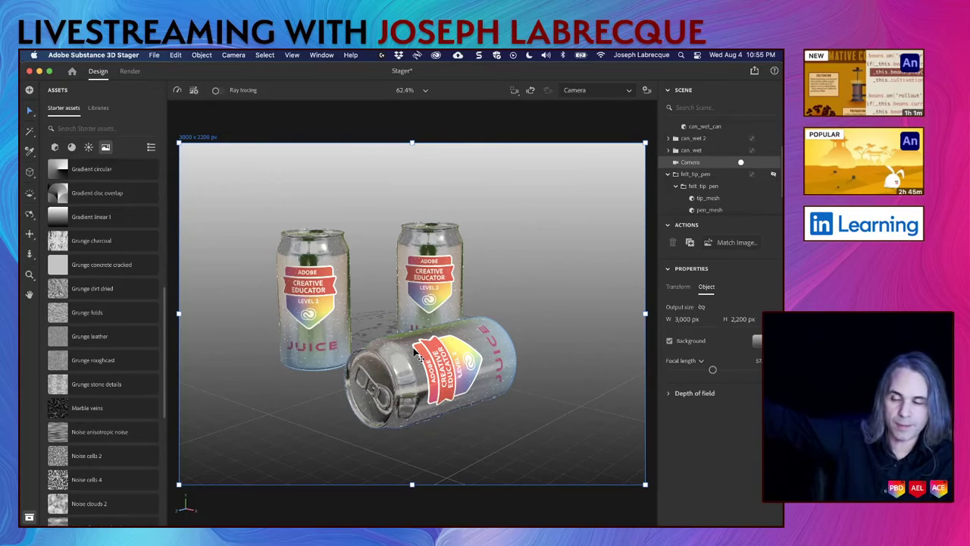
Switch to Photoshop to look over the trimmed can image and return to Stager
mouse_move(173, 504)
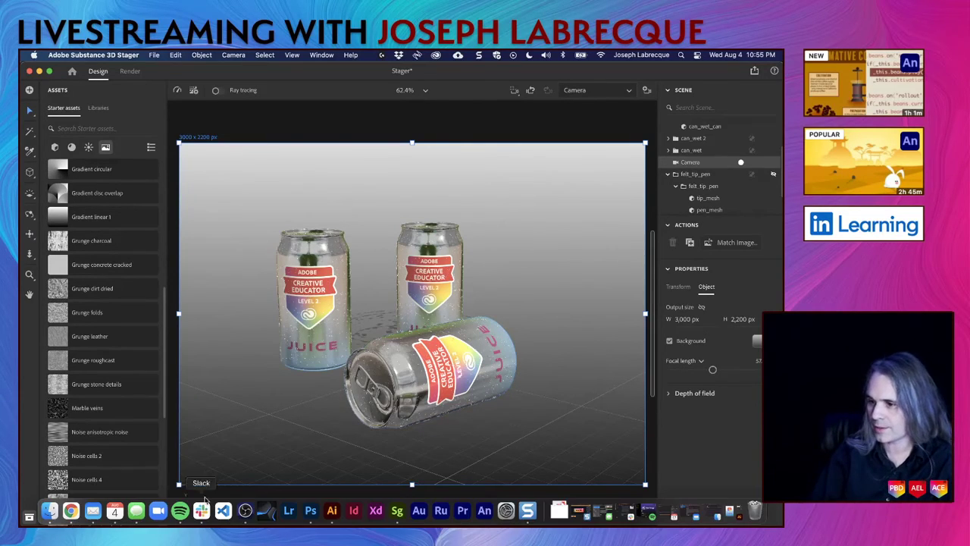
left_click(310, 512)
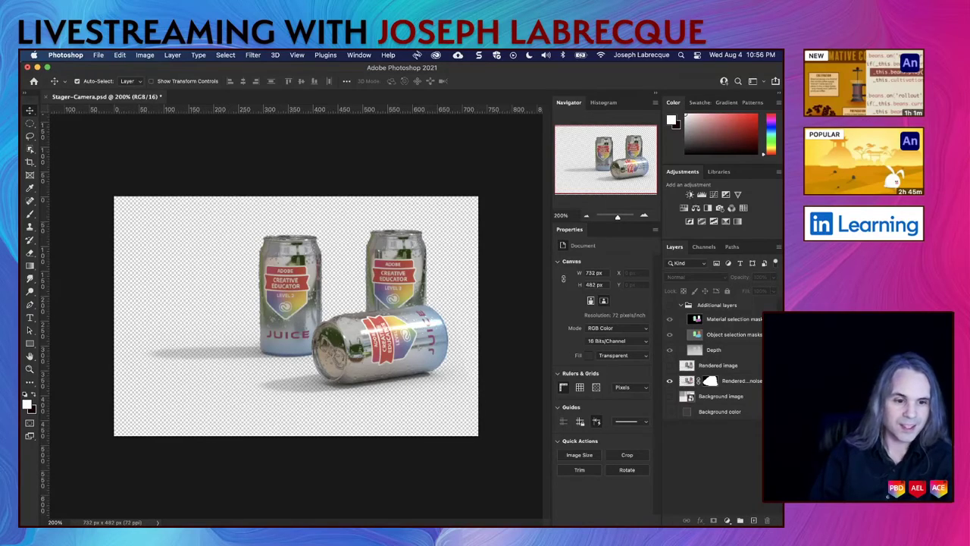
key("super+Tab")
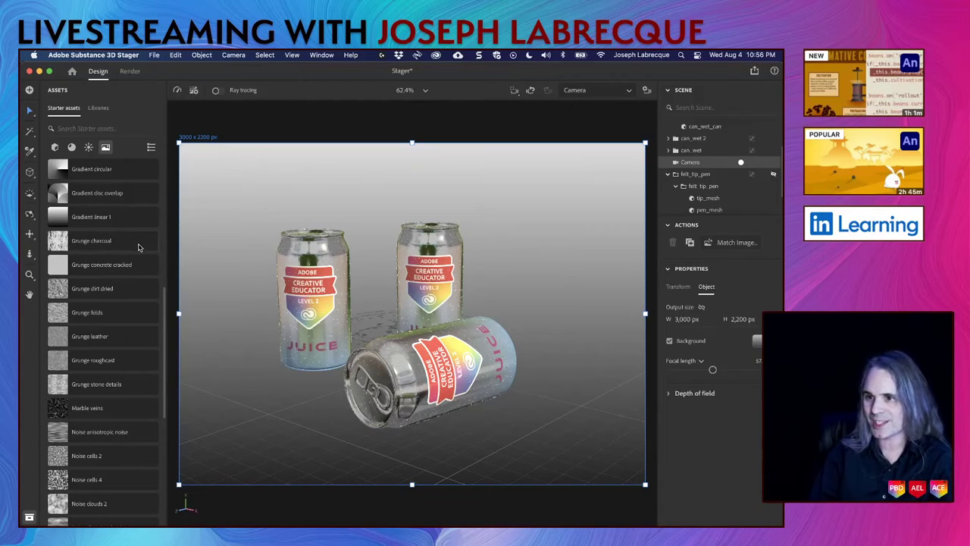
Move the camera in close on the fallen can and compare its water droplets with ray tracing on and off
left_click(30, 254)
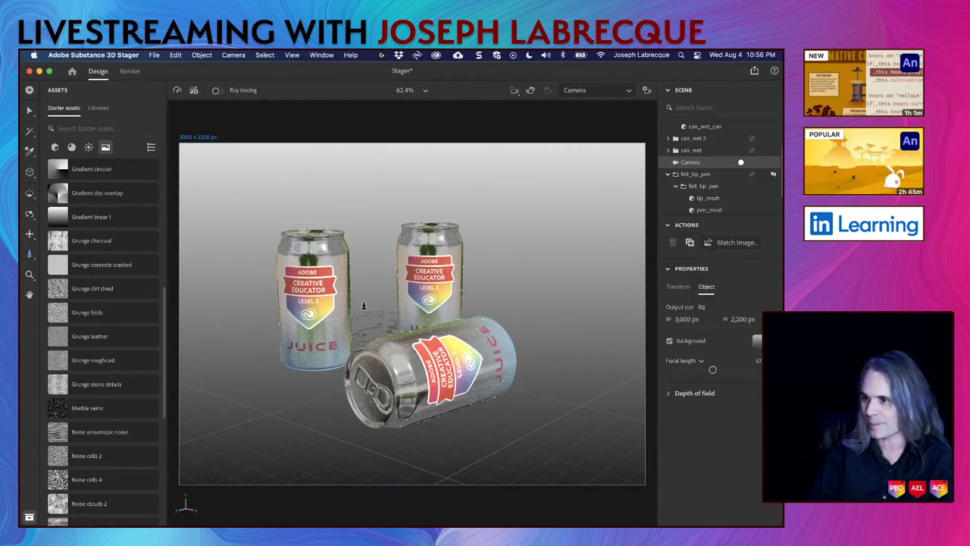
left_click_drag(395, 311, 404, 348)
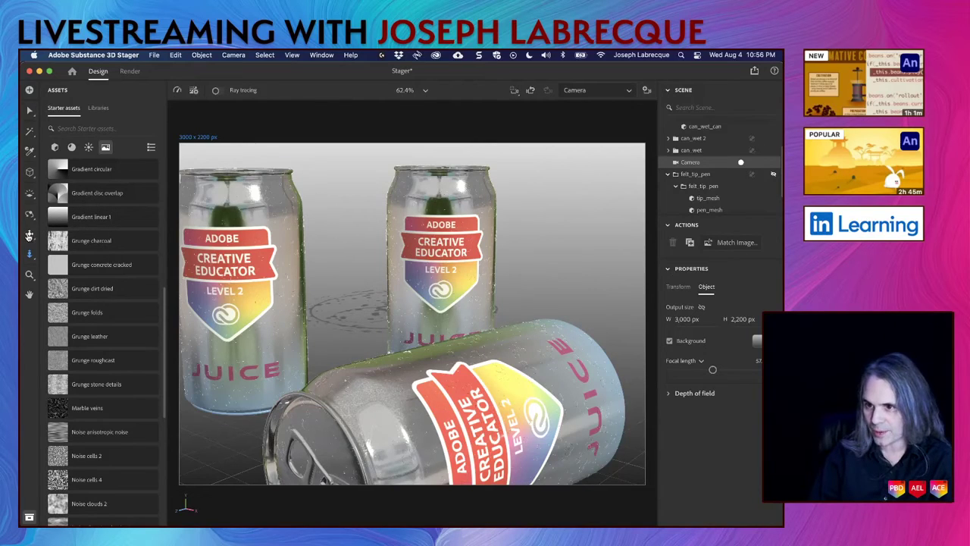
left_click_drag(436, 342, 470, 263)
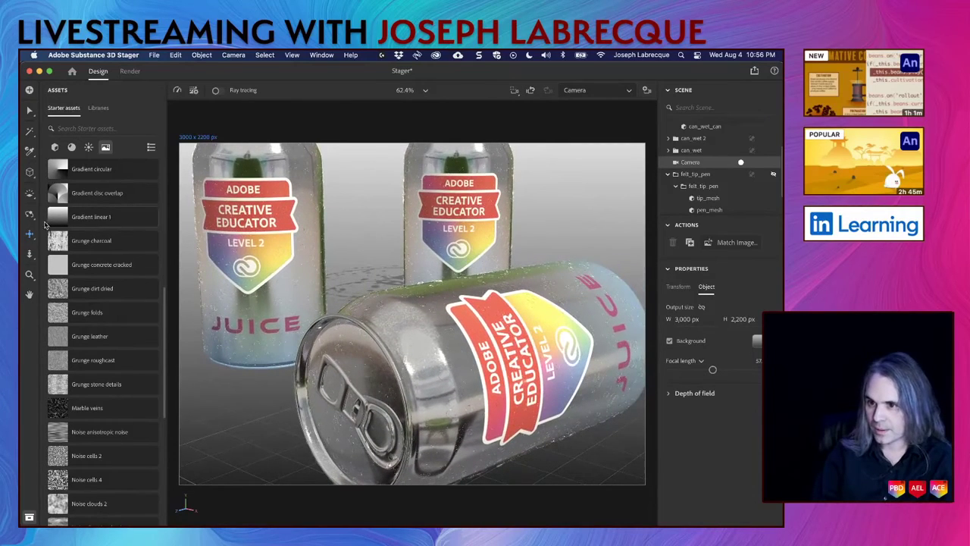
left_click(31, 255)
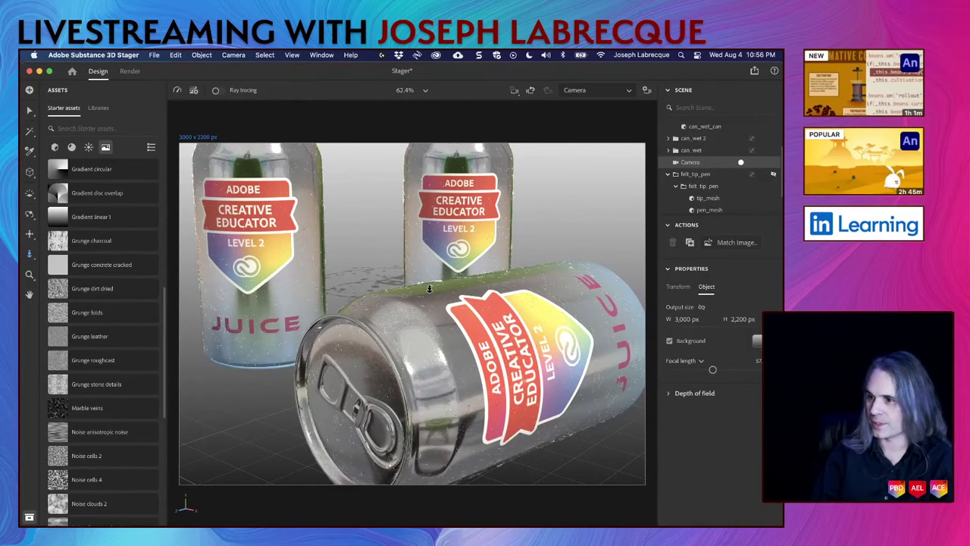
left_click_drag(427, 298, 435, 417)
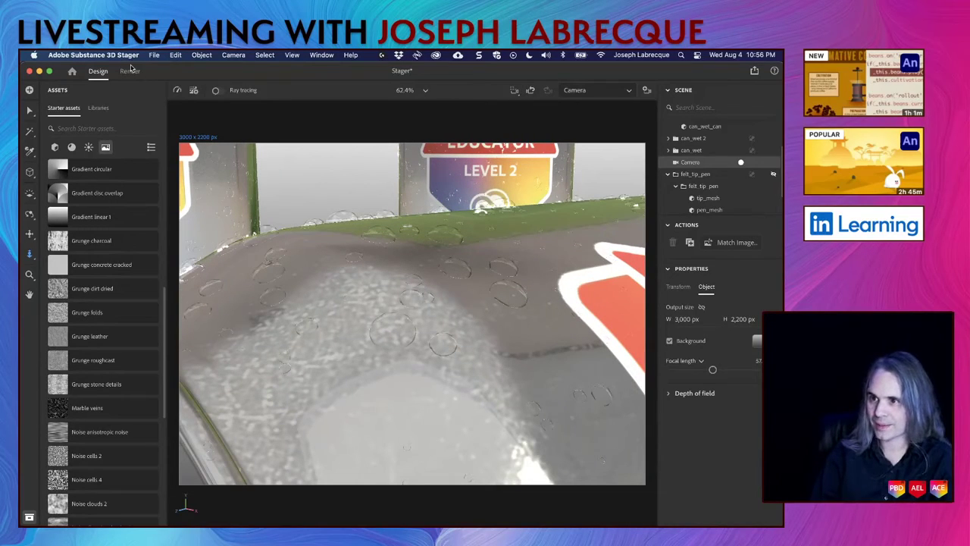
left_click(216, 91)
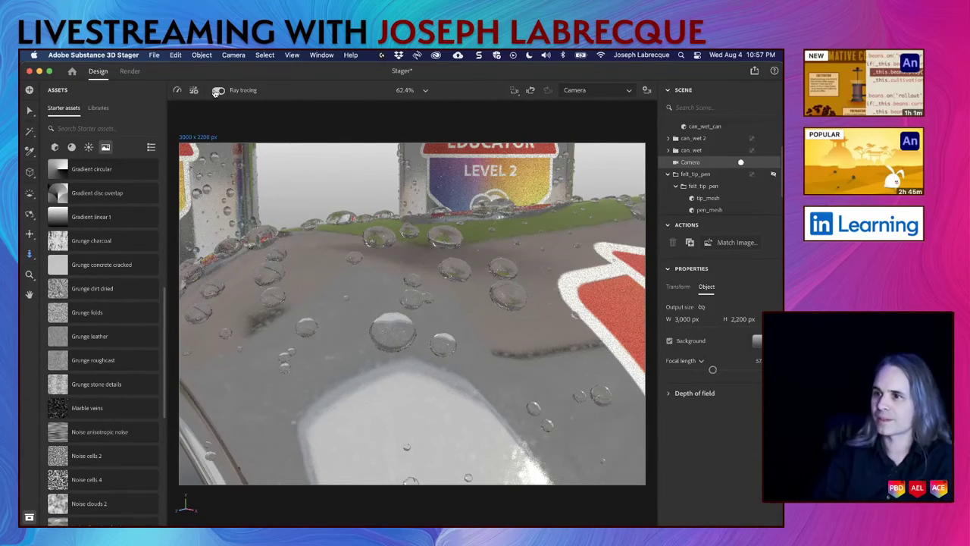
left_click(217, 91)
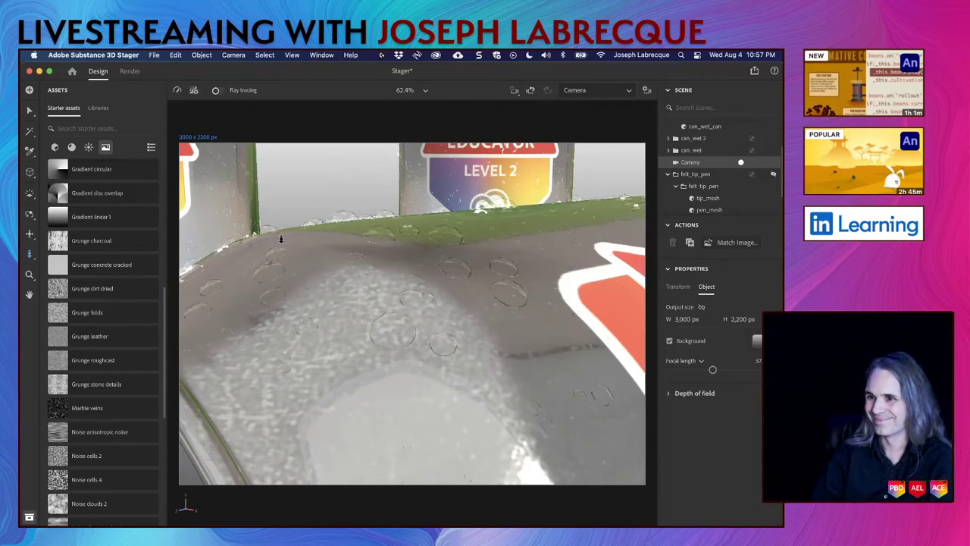
Pull the camera back and pan it so all three juice cans are fully framed
left_click_drag(340, 316, 351, 331)
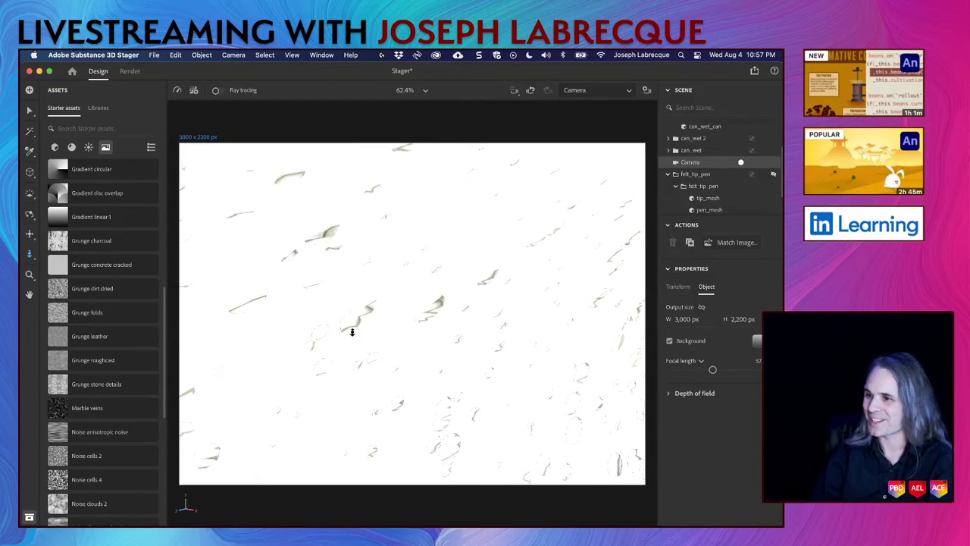
left_click_drag(349, 256, 347, 189)
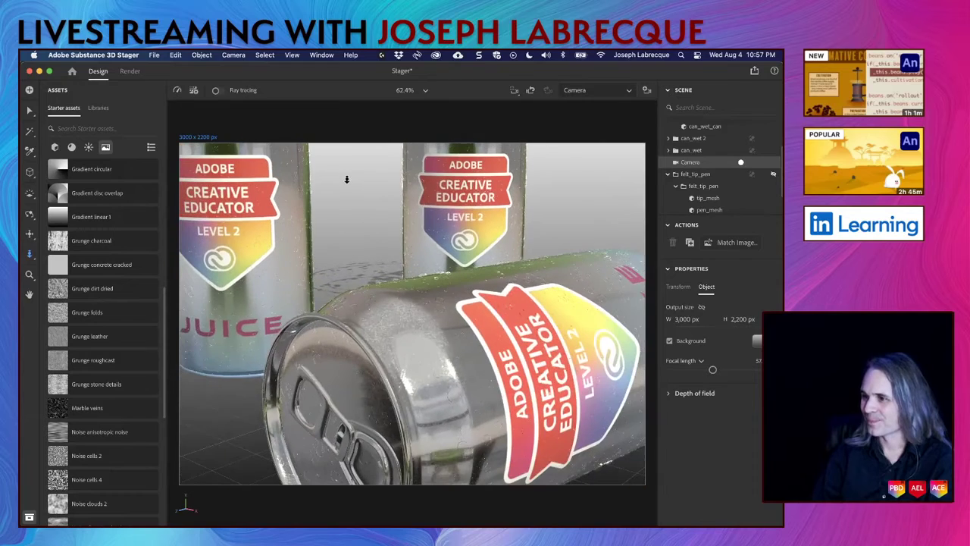
left_click_drag(382, 317, 375, 266)
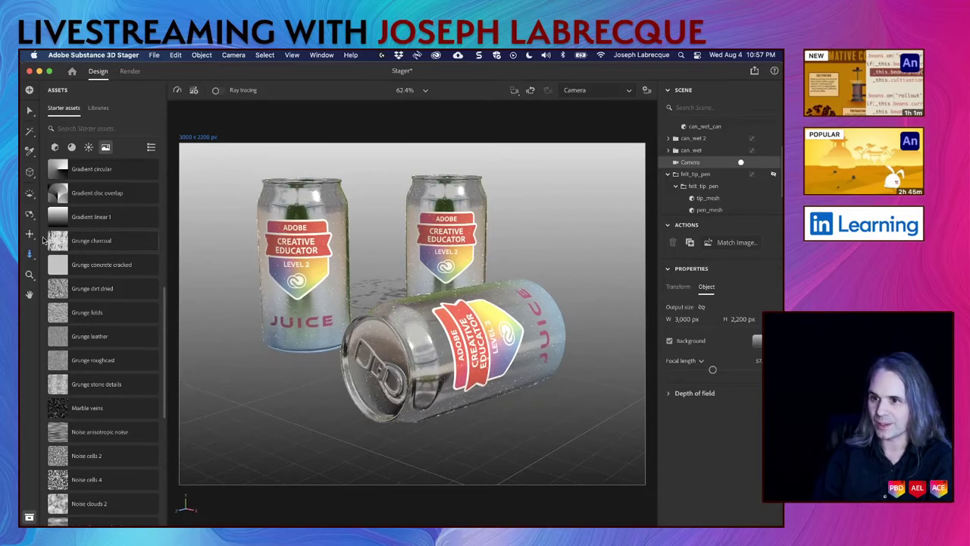
left_click_drag(365, 316, 375, 337)
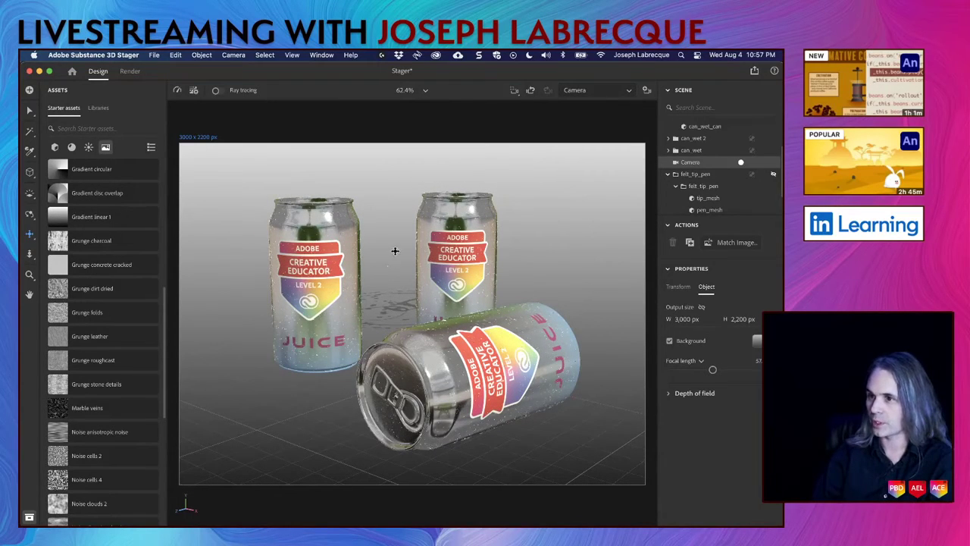
Turn on ray tracing for the three-can view and check the scene's performance statistics
left_click(218, 90)
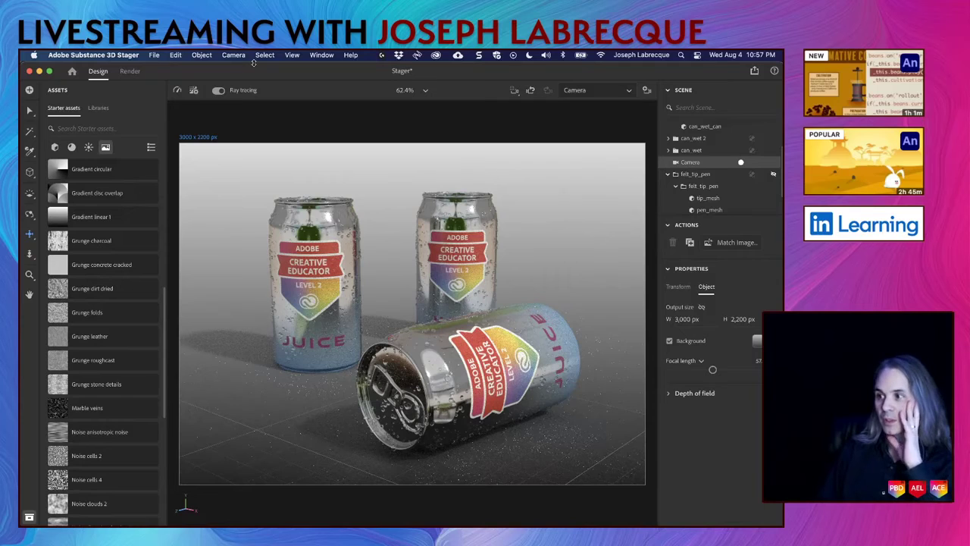
left_click(177, 91)
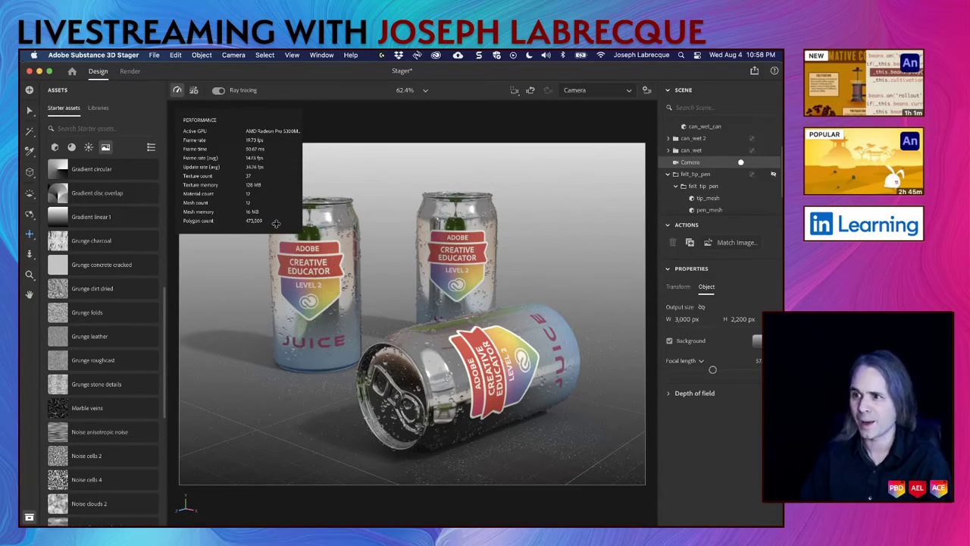
left_click(177, 90)
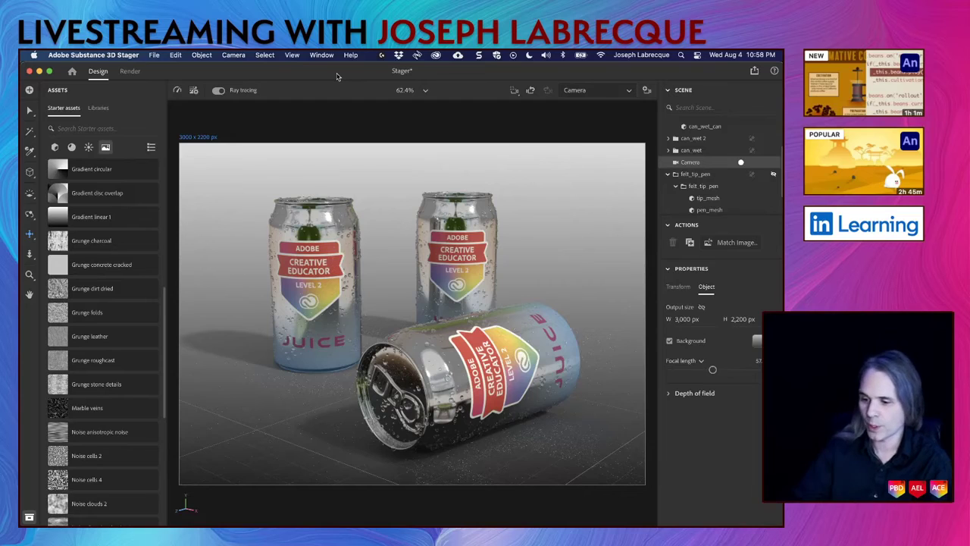
Save the scene and set the render's export filename to Stager2
key("super+s")
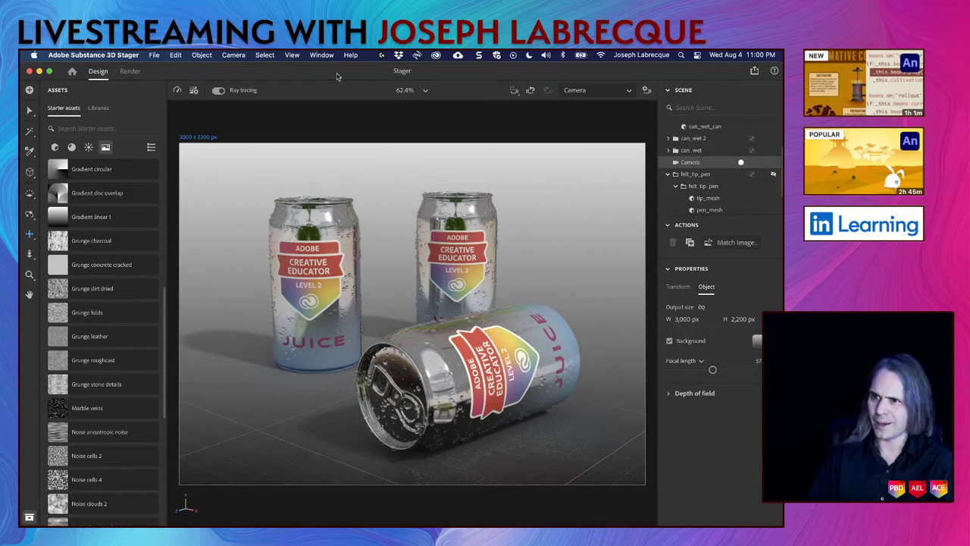
left_click(130, 71)
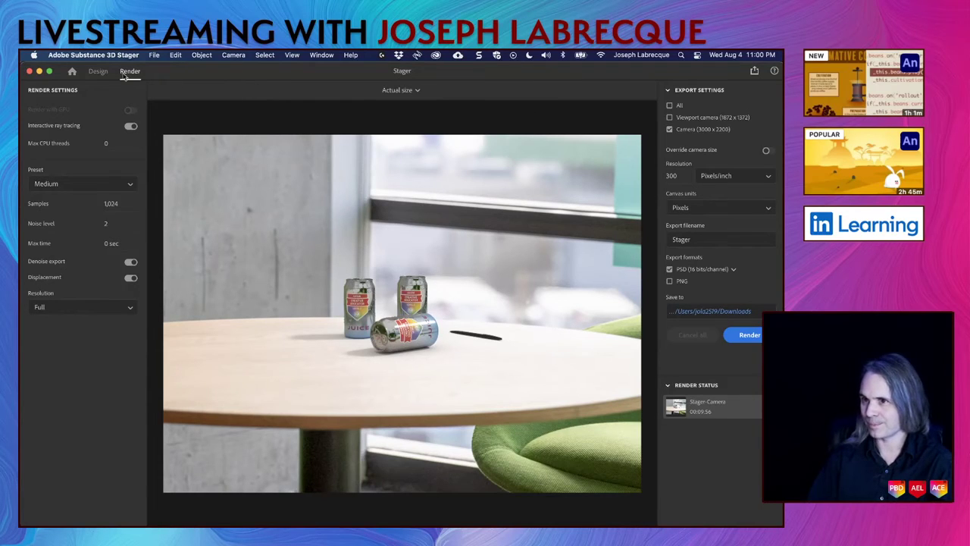
left_click(99, 70)
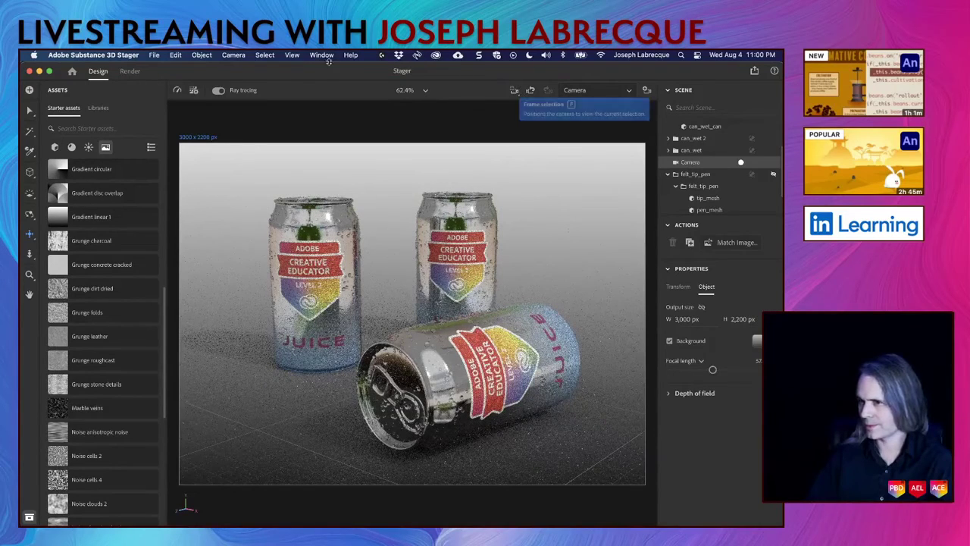
left_click(138, 73)
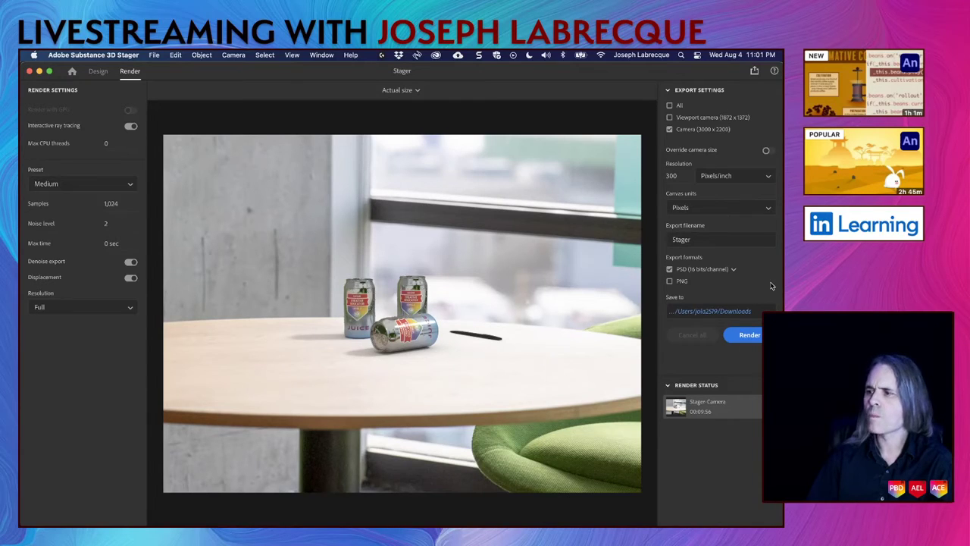
left_click(718, 239)
left_click(721, 240)
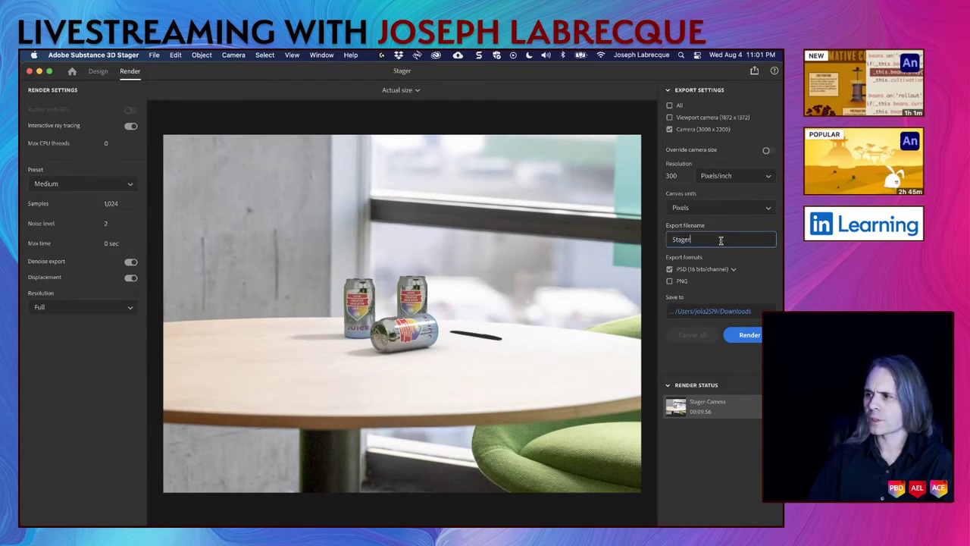
type("2")
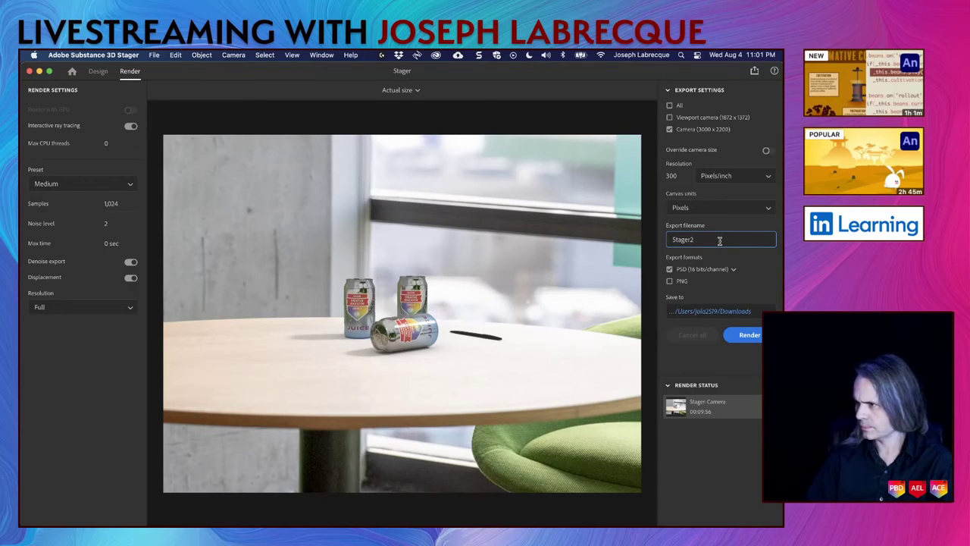
Render only the 3000 x 2200 Camera view to a 16-bit PSD, leaving the viewport camera out
left_click(669, 118)
left_click(670, 130)
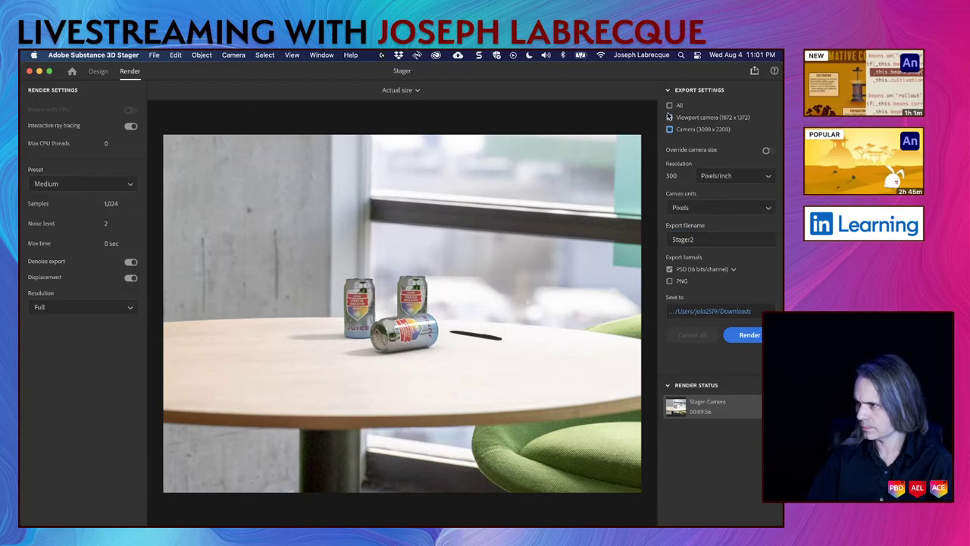
left_click(670, 118)
left_click(670, 106)
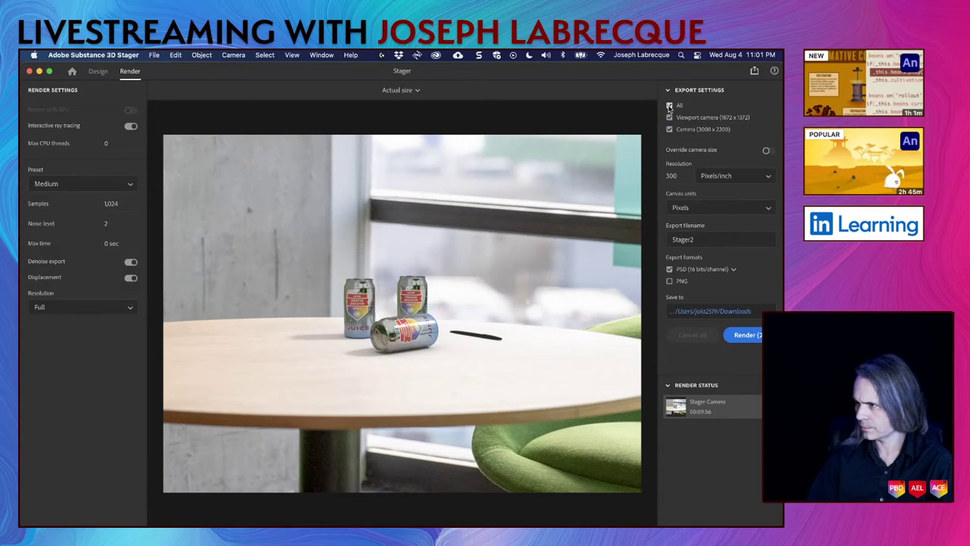
left_click(670, 129)
left_click(671, 130)
left_click(669, 118)
left_click(749, 335)
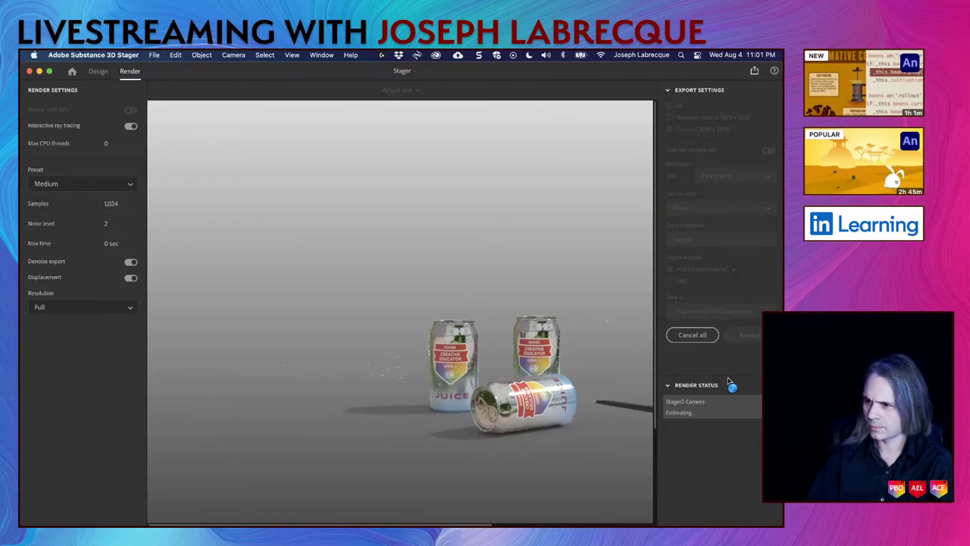
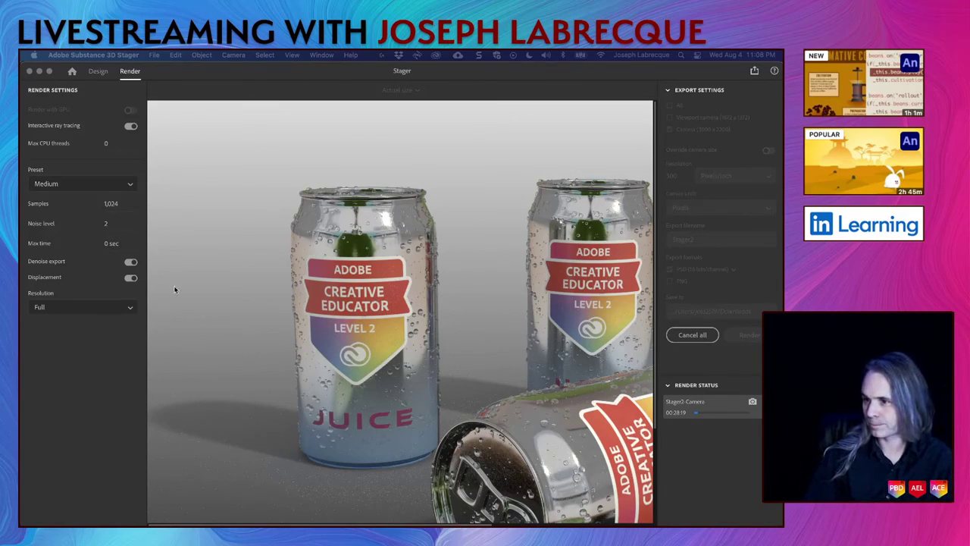
Examine the water droplets, labels and shadows across the three cans in the in-progress render
left_click(452, 355)
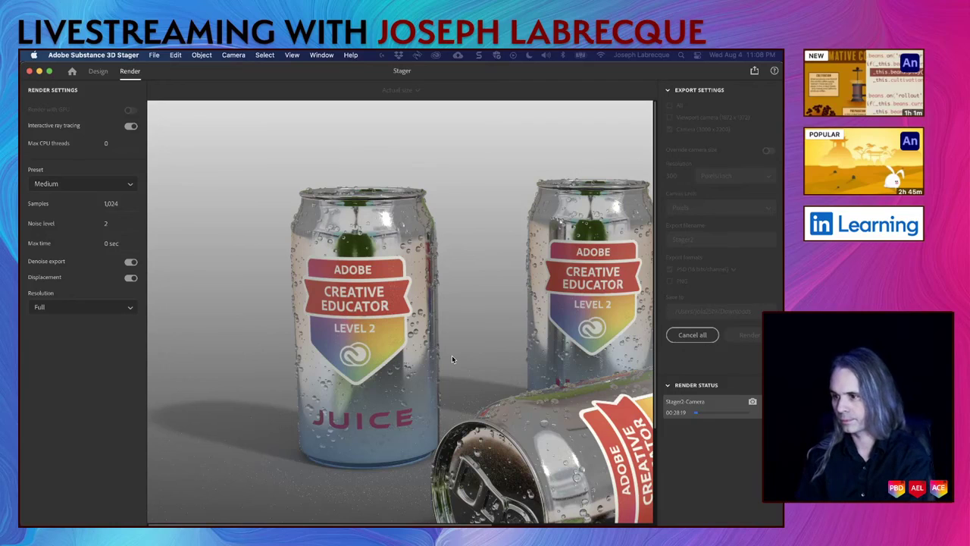
scroll(481, 359, "down", 4)
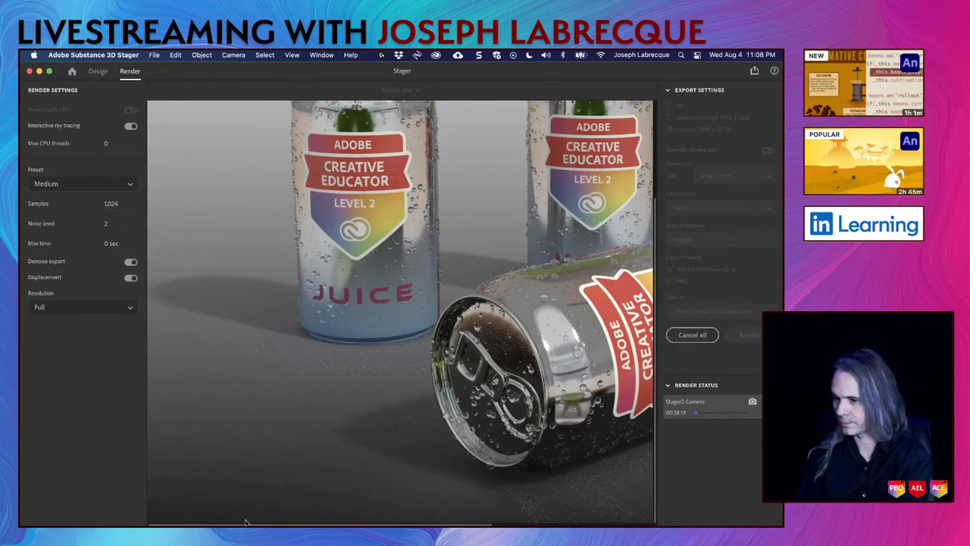
left_click_drag(244, 525, 324, 523)
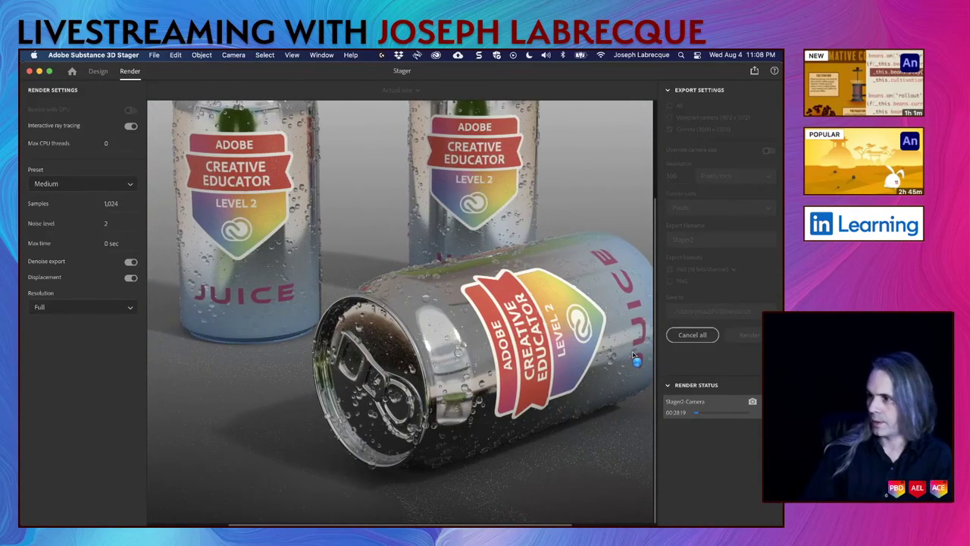
left_click_drag(658, 364, 657, 304)
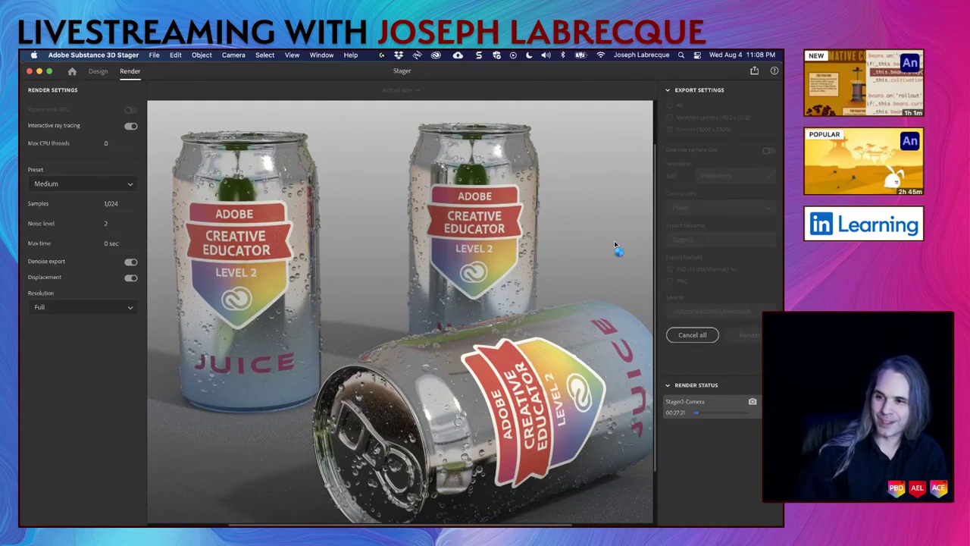